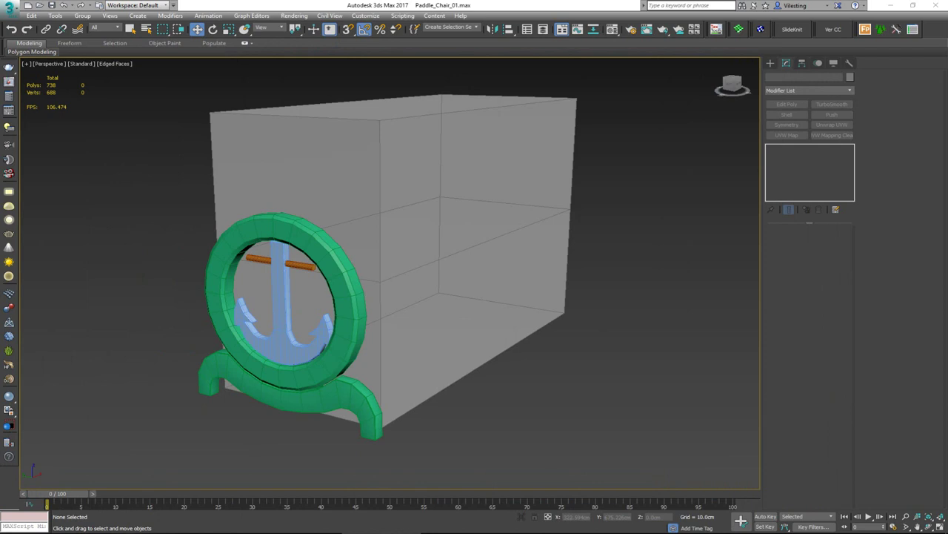
- Select the grey reference box and add an Edit Poly modifier to it
mouse_move(324, 268)
middle_mouse_down("alt")
mouse_move(320, 276)
mouse_move(356, 274)
mouse_move(315, 278)
middle_mouse_up("alt")
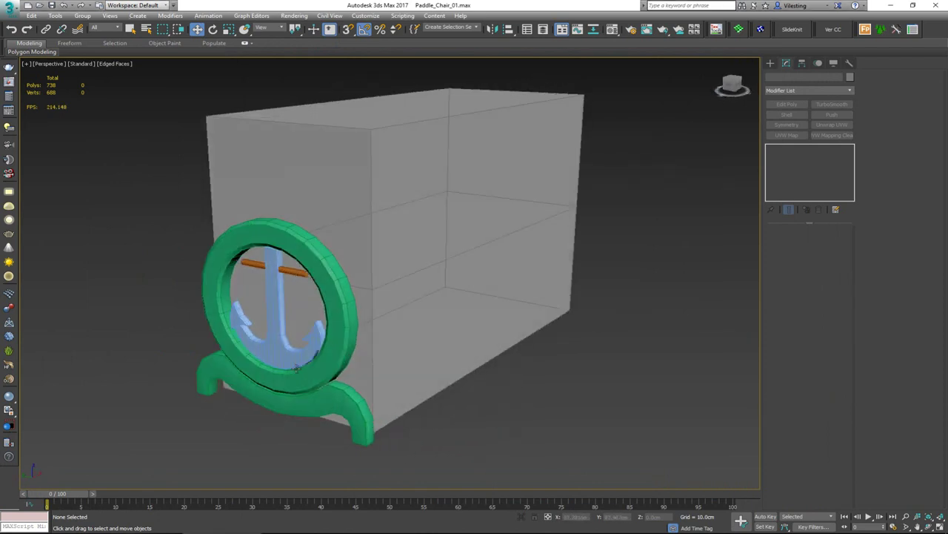
scroll(298, 404, "up", 3)
scroll(298, 404, "up", 2)
scroll(298, 404, "down", 3)
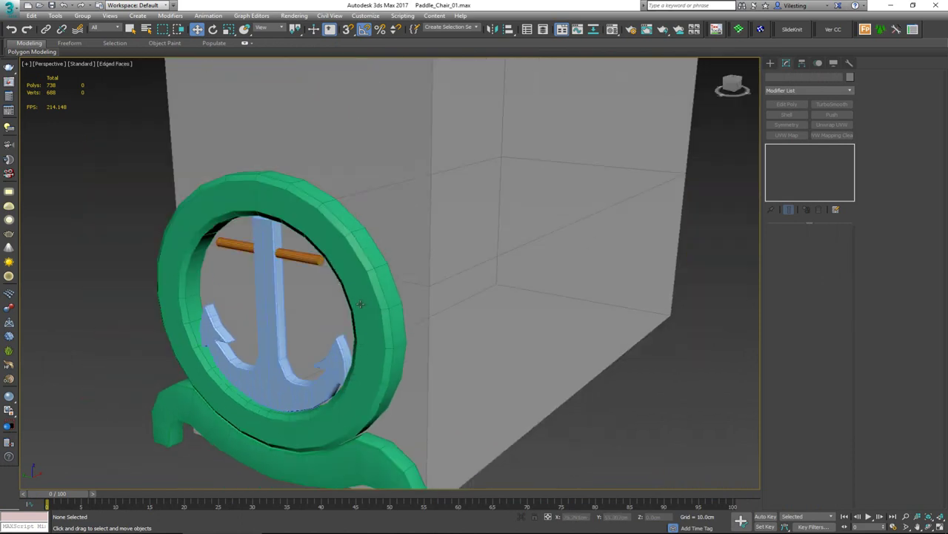
key("alt+w")
left_click(143, 180)
middle_click_drag(145, 200, 140, 188)
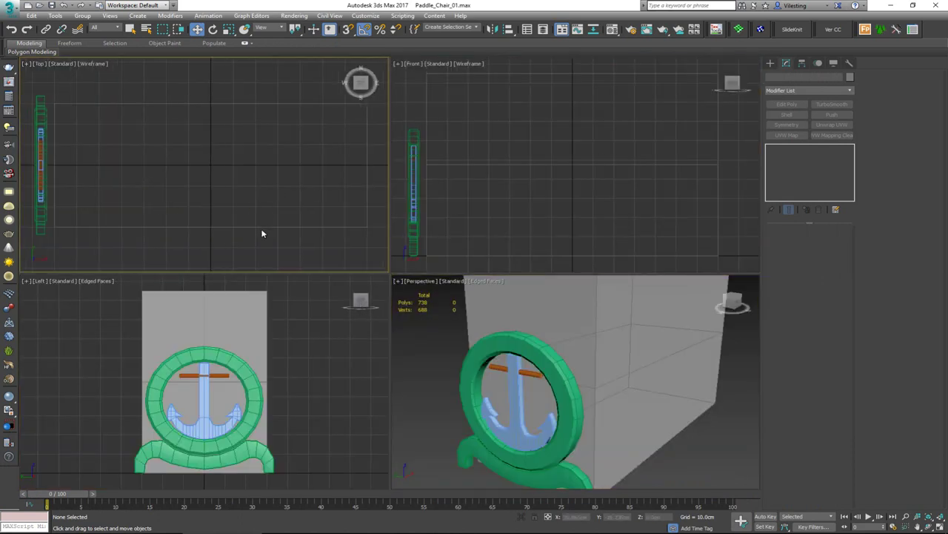
left_click_drag(251, 236, 249, 239)
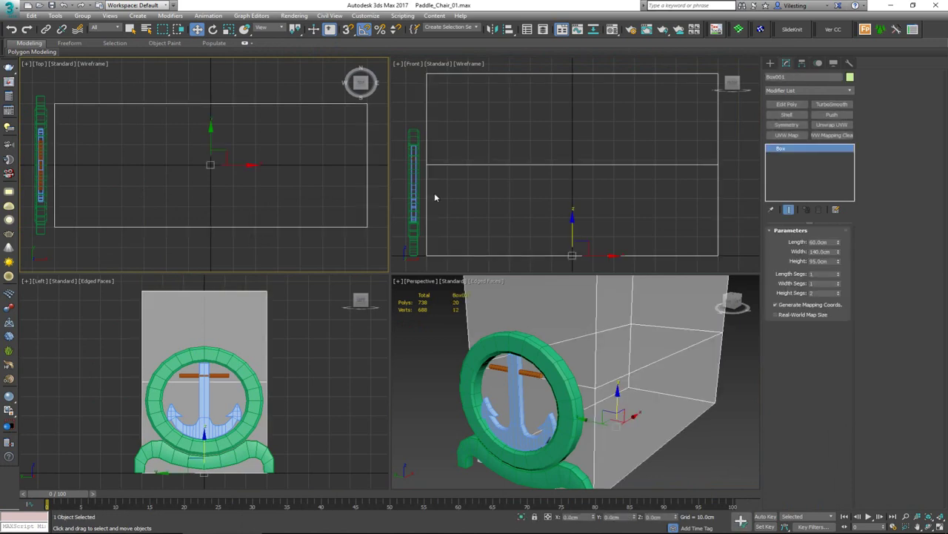
left_click(795, 106)
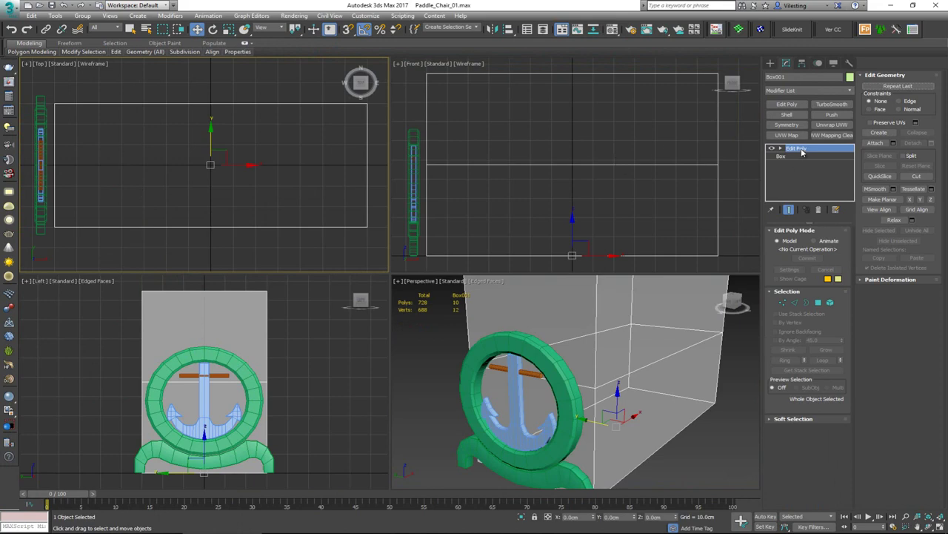
- Detach the box's top polygon as a clone, then leave polygon editing
key("4")
left_click(248, 176)
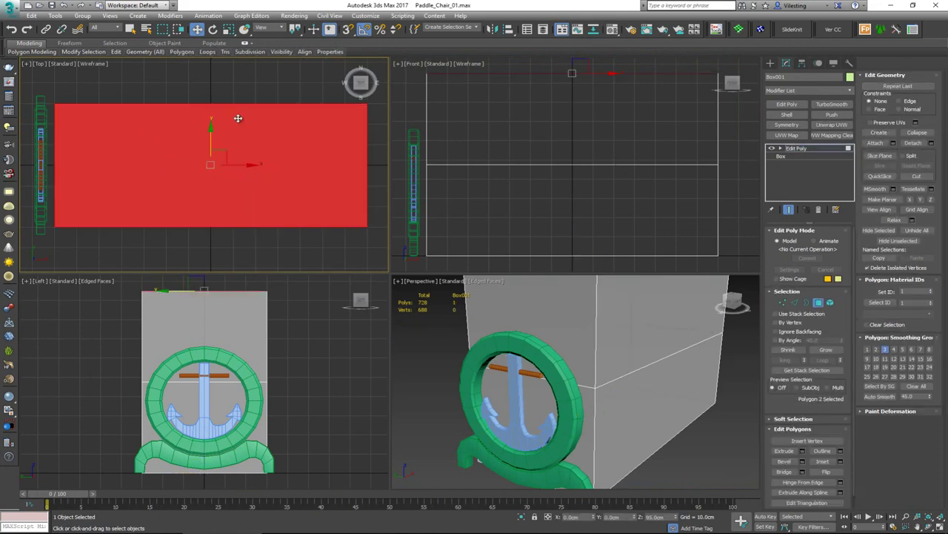
left_click(932, 143)
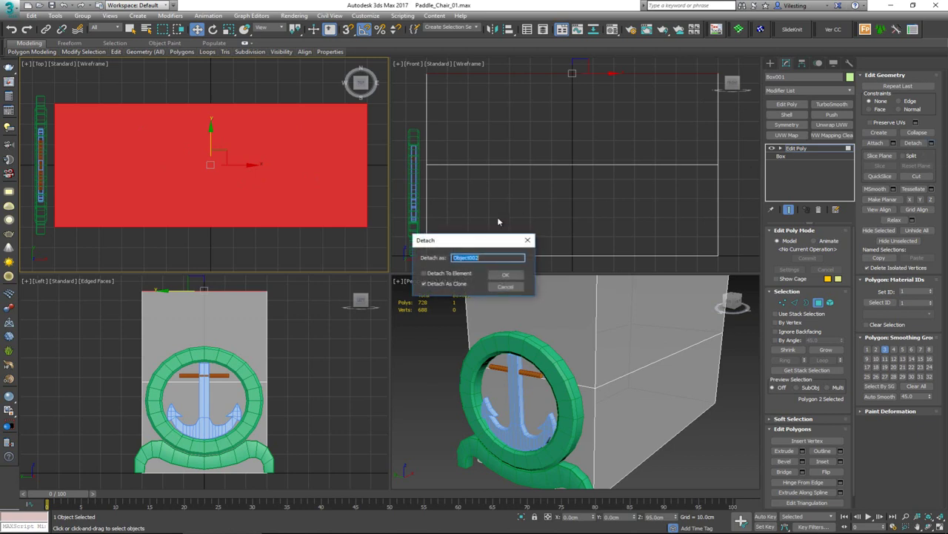
left_click(506, 275)
left_click(737, 343)
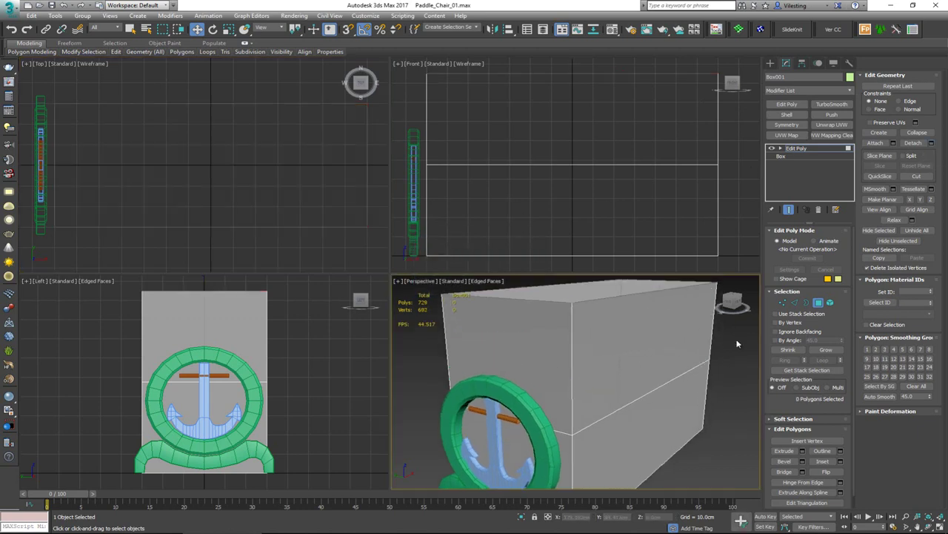
left_click(818, 303)
- Select the cloned top face and lower it about 45.5 cm, close to the box's mid-height edge
left_click(588, 322)
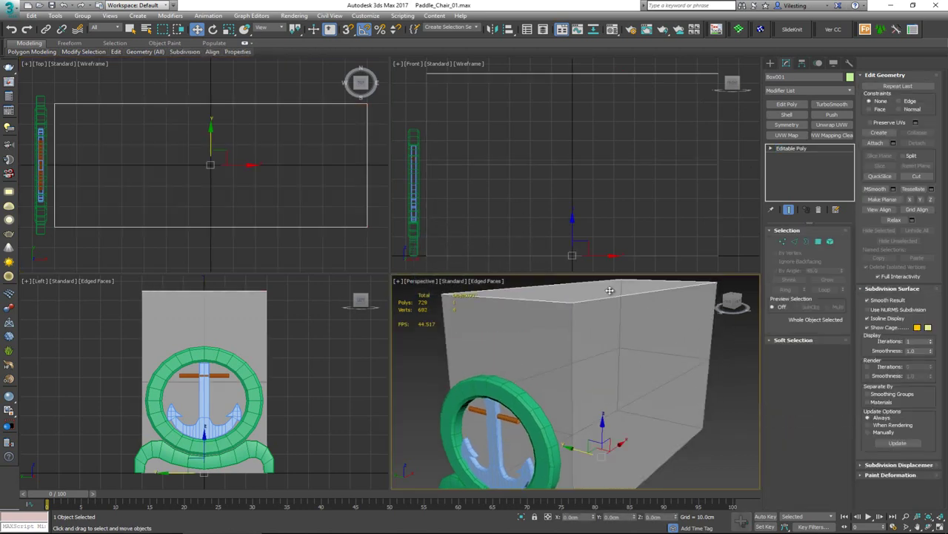
key("alt+w")
scroll(450, 318, "down", 3)
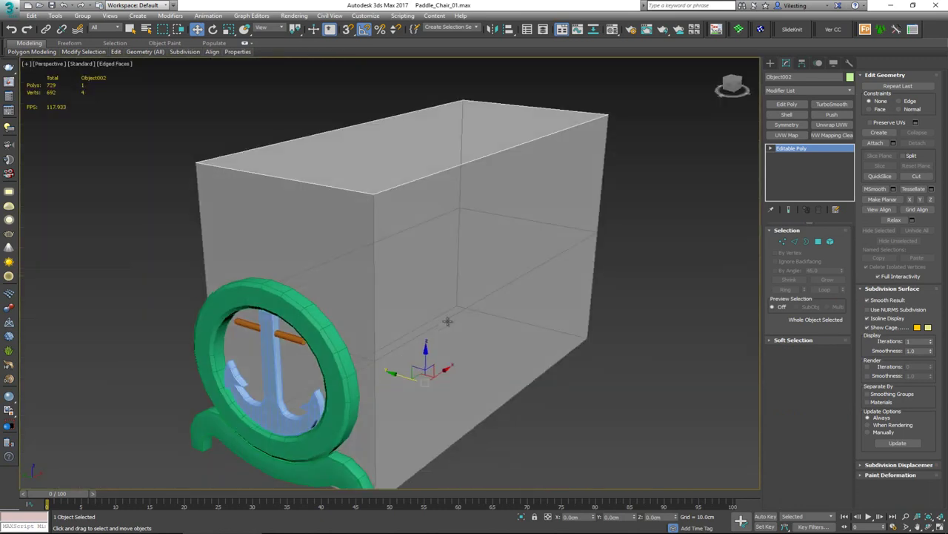
left_click_drag(424, 356, 416, 457)
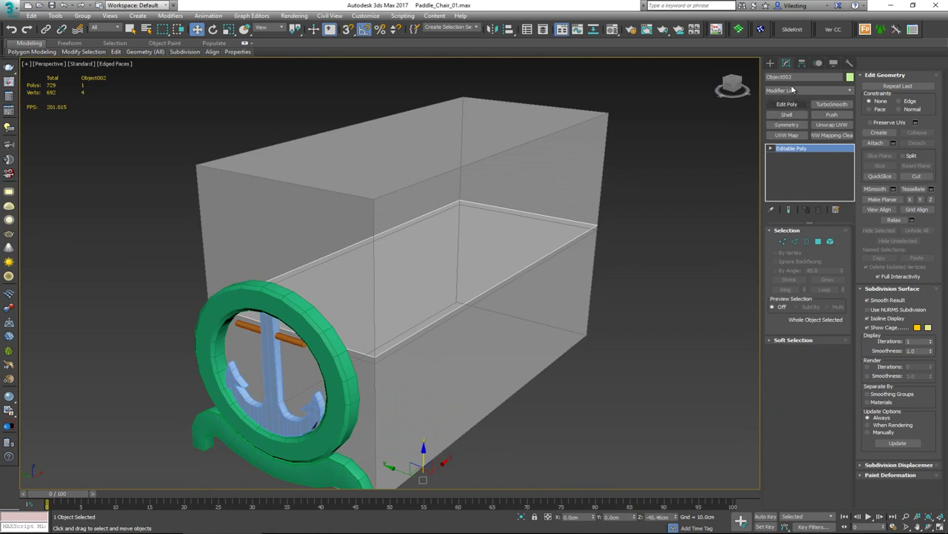
- Center the cloned plane's pivot to the object
left_click(802, 64)
left_click(808, 125)
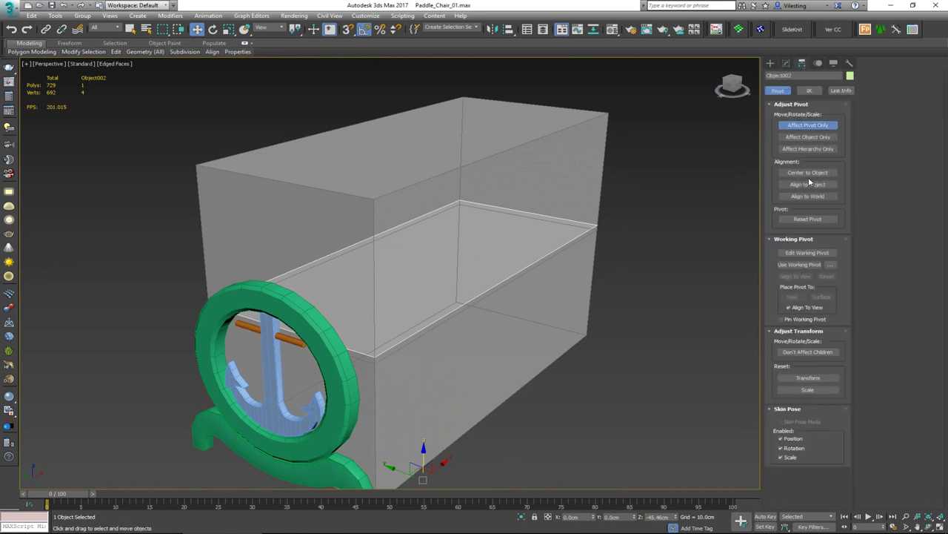
left_click(809, 173)
left_click(808, 126)
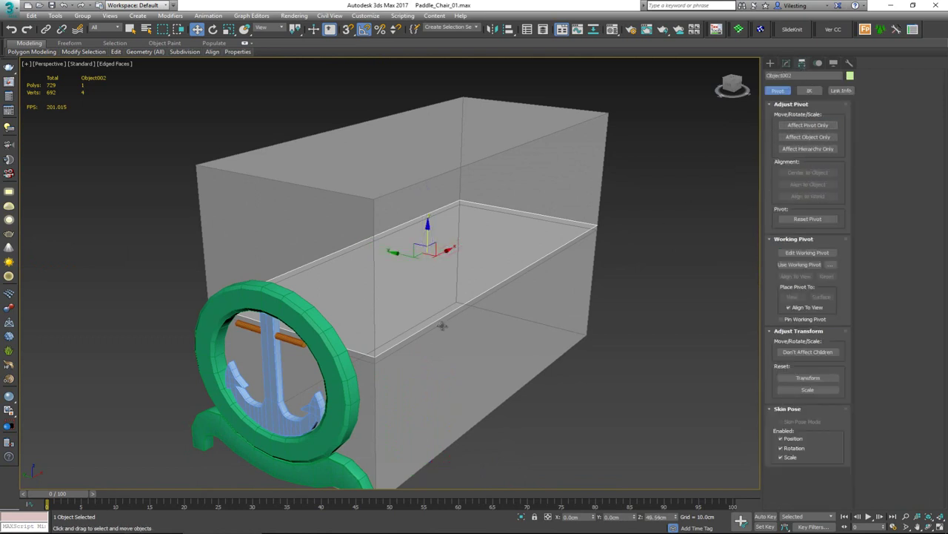
- Align the plane vertically to the box's middle edge at Z 47.5 cm using vertex snapping
mouse_move(441, 326)
middle_mouse_down("alt")
mouse_move(423, 324)
mouse_move(426, 317)
middle_mouse_up("alt")
left_click_drag(430, 234, 281, 344)
key("s")
middle_click_drag(318, 334, 347, 321, "alt")
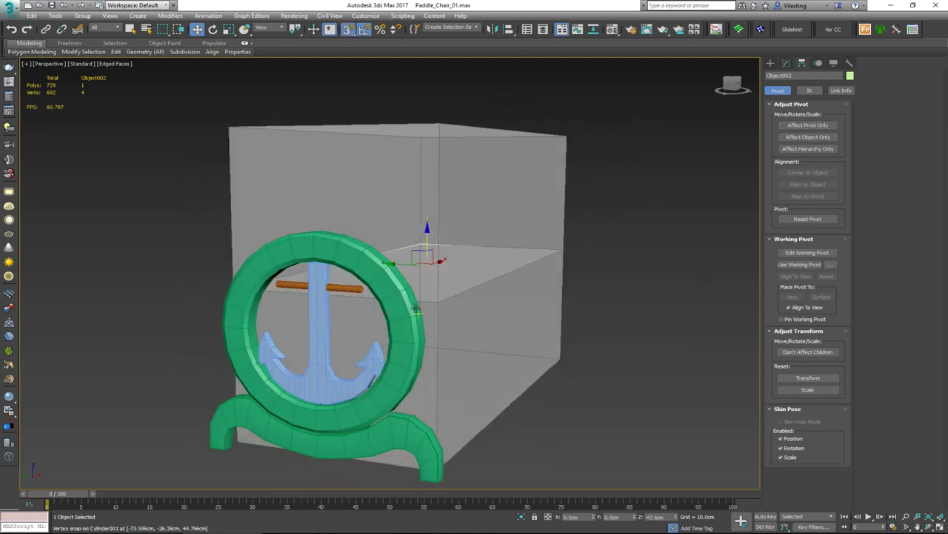
scroll(428, 300, "up", 2)
key("s")
- Hide the grey reference box, leaving the seat plane and the side frame parts visible
middle_click_drag(428, 299, 392, 335)
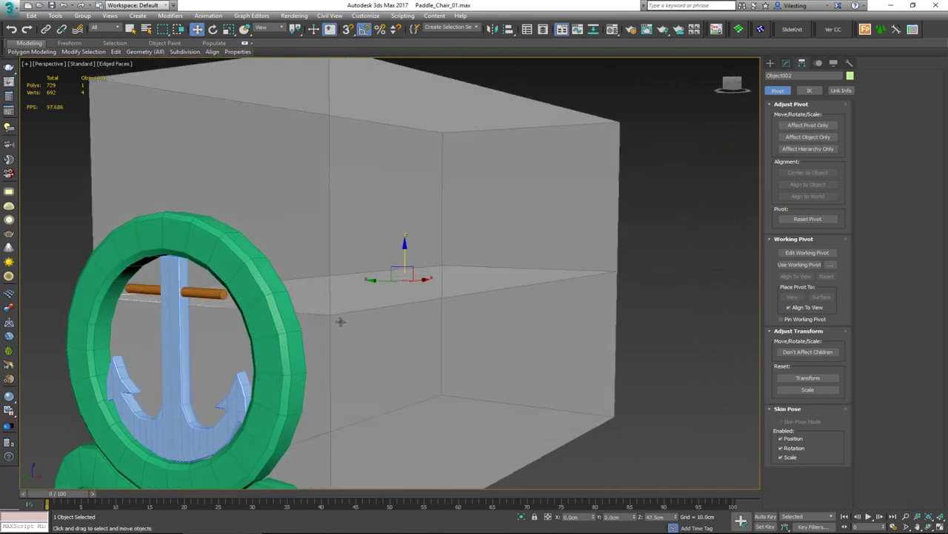
left_click(424, 200)
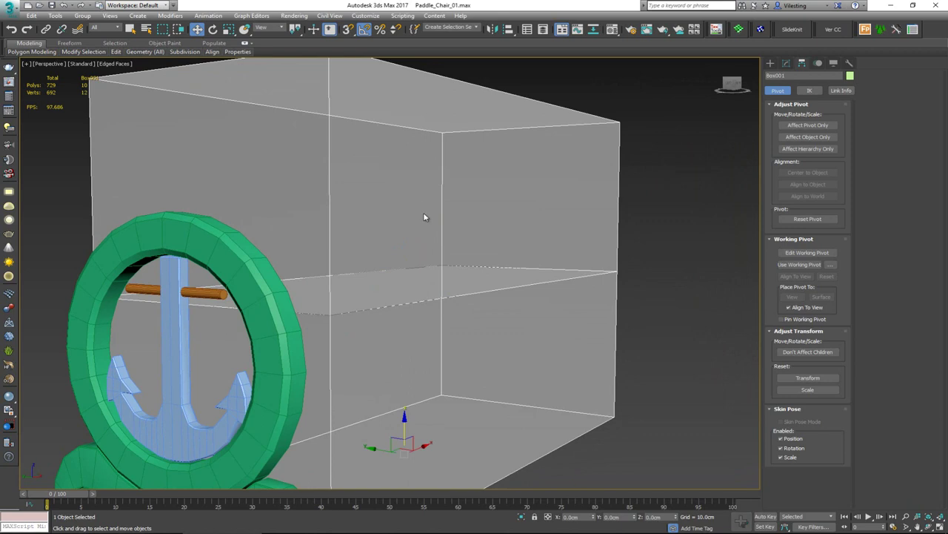
right_click(425, 212)
left_click(449, 186)
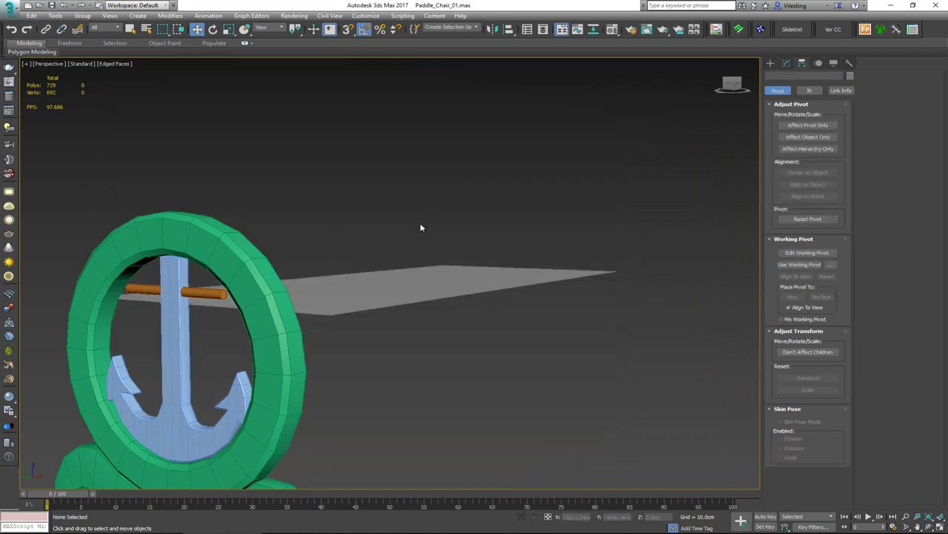
- Select the ring, anchor, crossbar and foot without the plane, and move them along X until they overlap the plane's end
left_click(400, 274)
middle_click_drag(394, 284, 377, 295, "alt")
middle_click_drag(247, 190, 237, 120, "alt")
left_click_drag(331, 404, 365, 463)
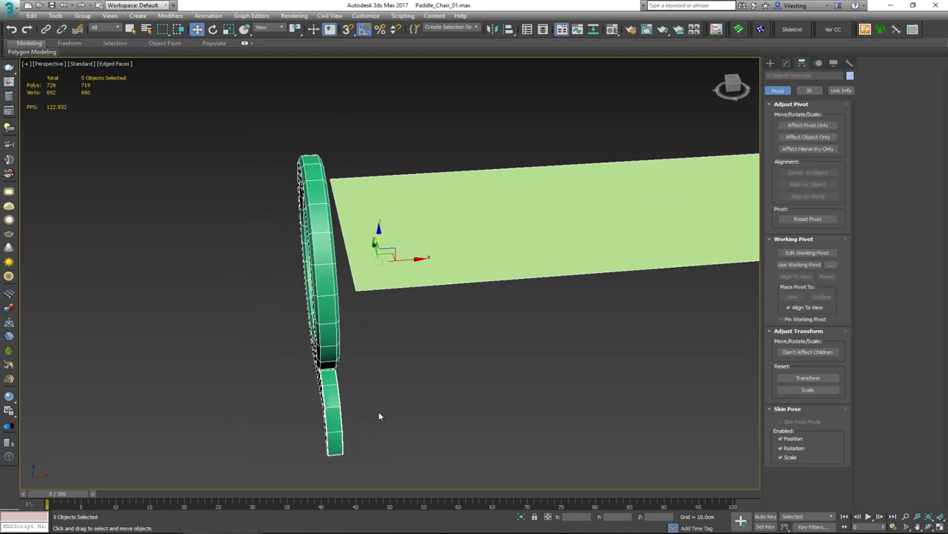
key("ctrl+z")
left_click(427, 275, "alt")
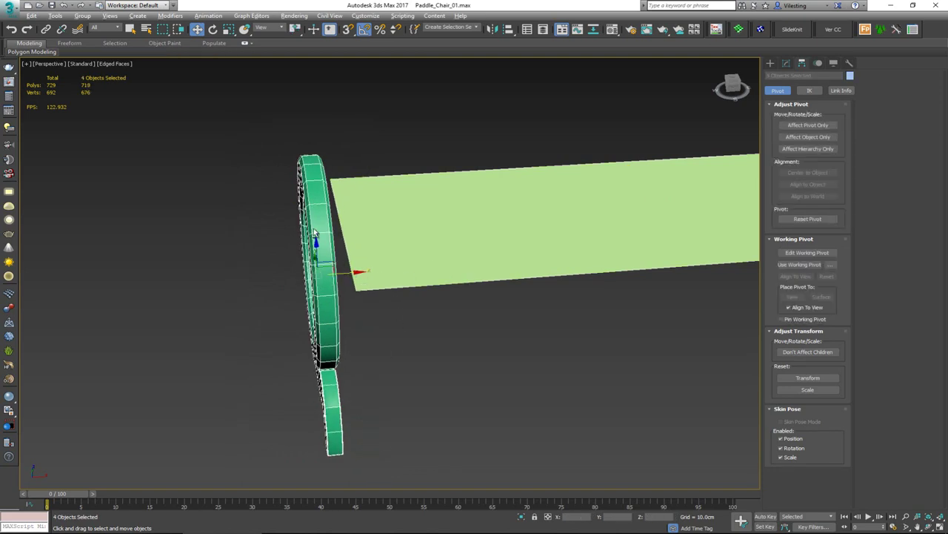
key("alt+w")
key("alt+w")
left_click_drag(416, 274, 469, 274)
- Connect the seat plane's two long edges with one edge across its middle
left_click_drag(505, 130, 505, 133)
scroll(519, 175, "down", 2)
middle_click_drag(519, 174, 444, 179)
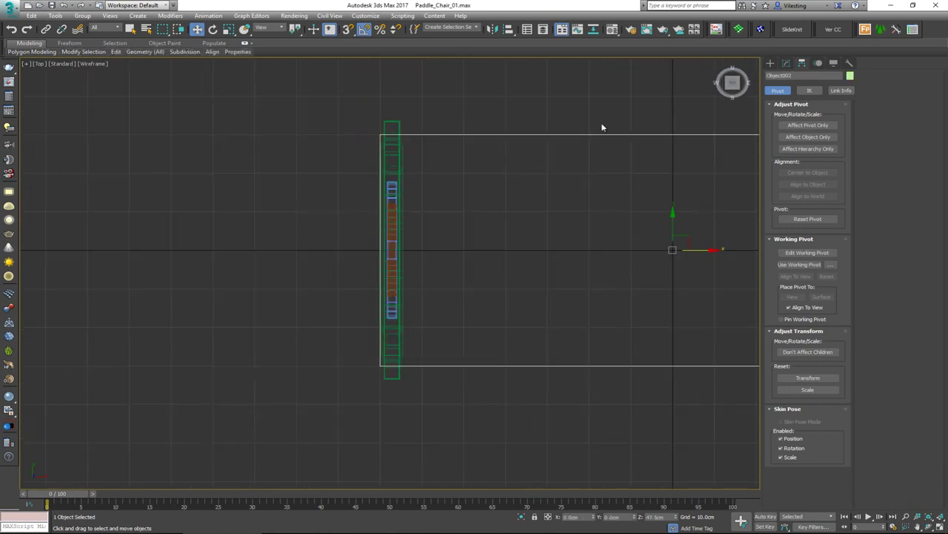
middle_click_drag(708, 129, 426, 140)
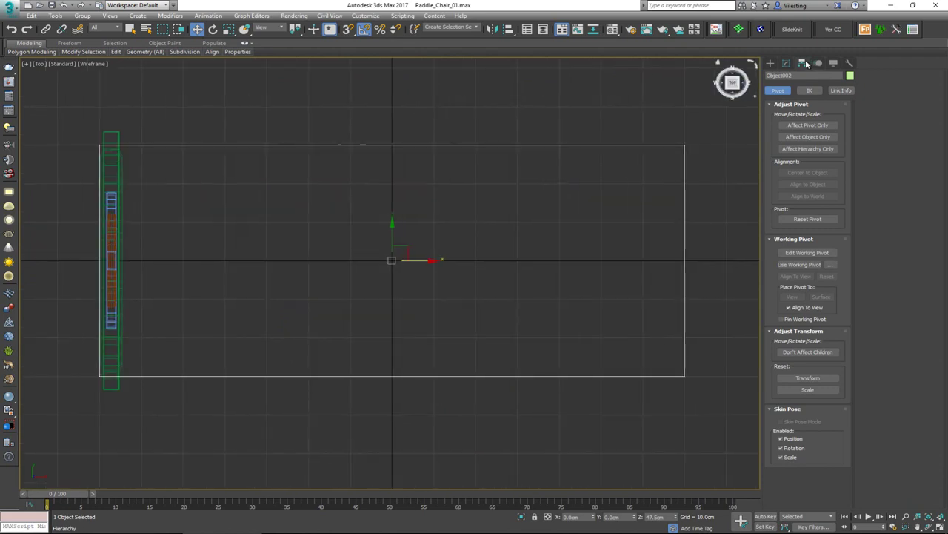
left_click(786, 64)
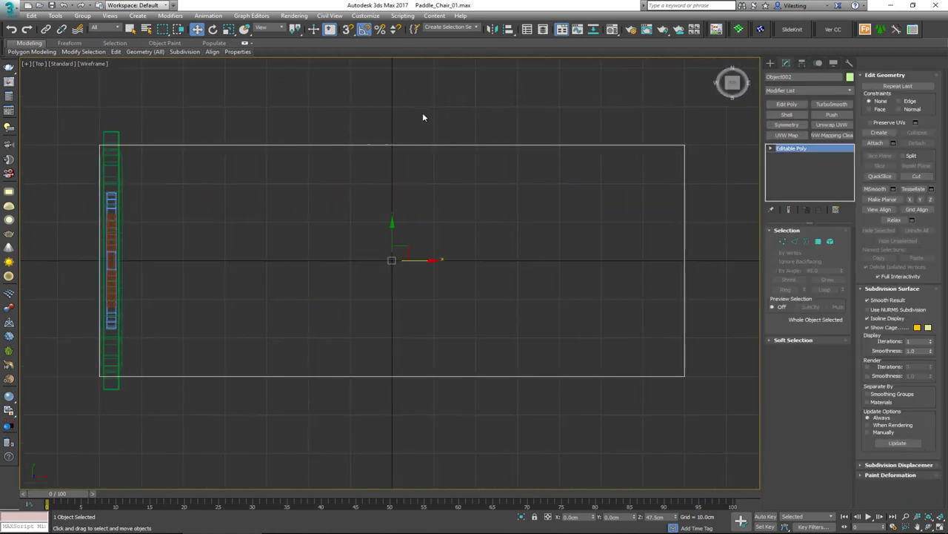
key("2")
left_click_drag(422, 113, 411, 424)
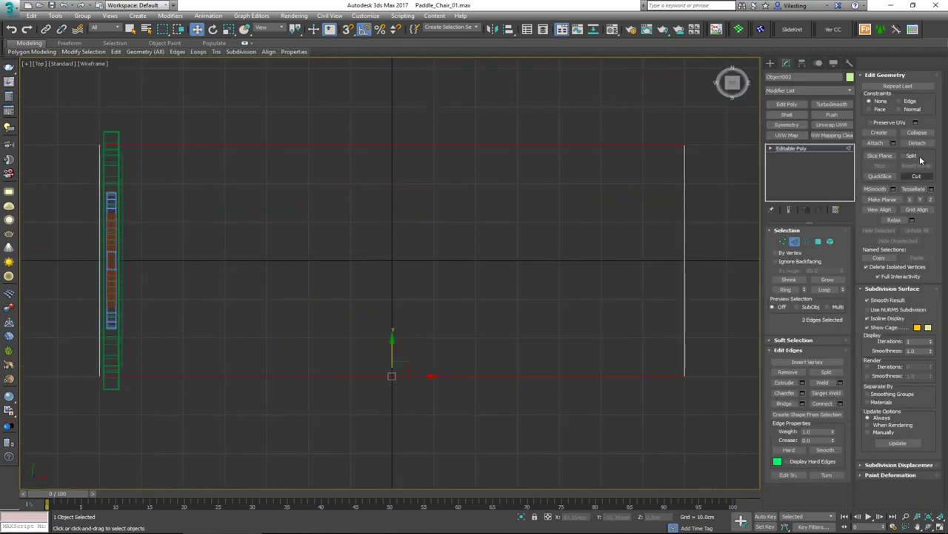
left_click(822, 403)
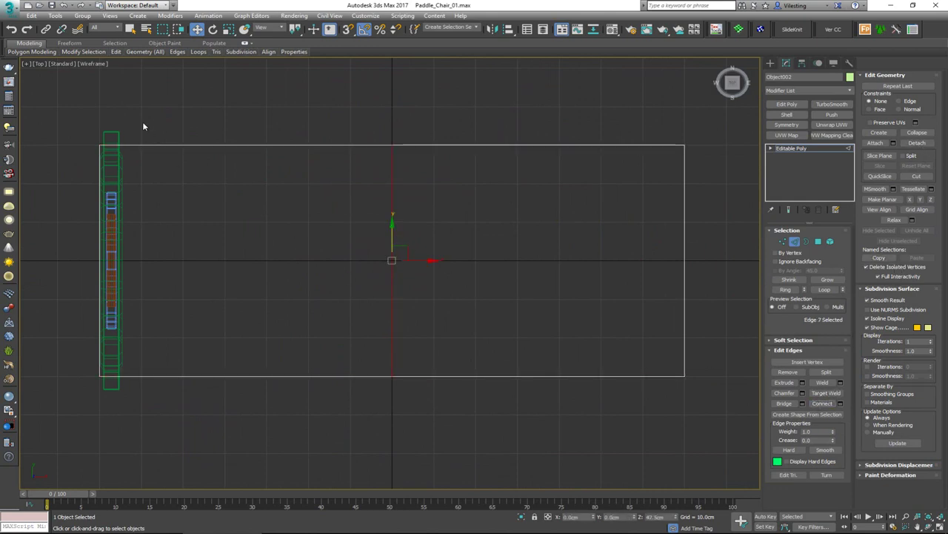
- Move the plane's two end vertices at the ring along X to about -64.5 cm, inside the frame
key("1")
left_click_drag(76, 116, 123, 355)
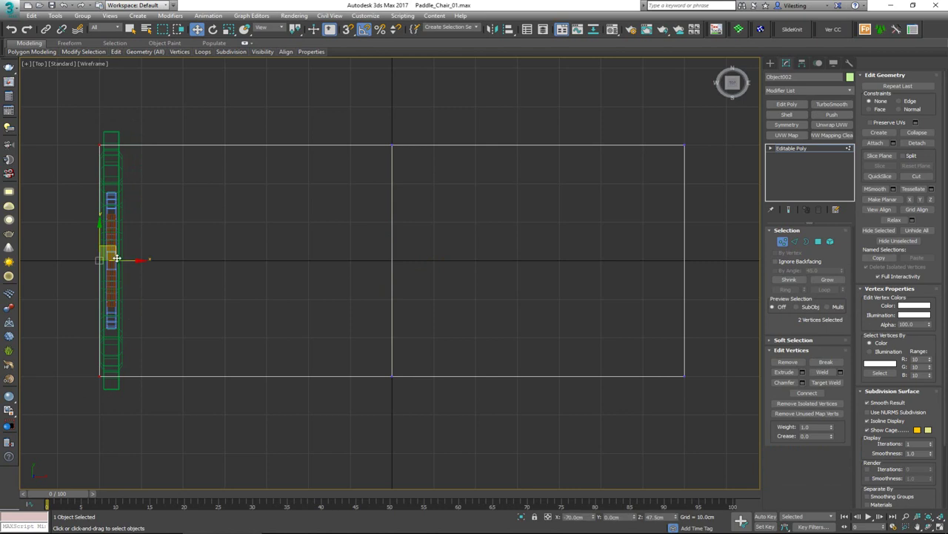
left_click_drag(117, 258, 141, 260)
key("alt+w")
right_click(454, 382)
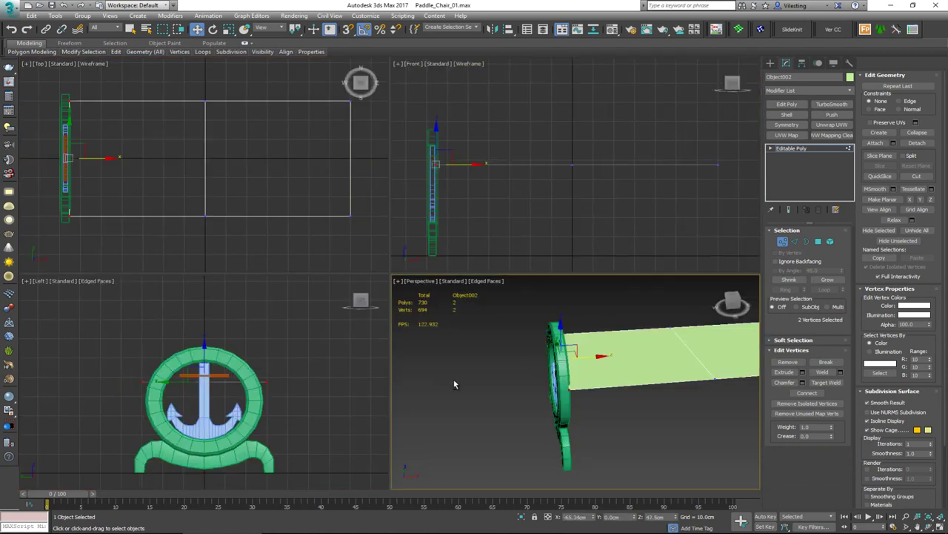
key("alt+w")
middle_click_drag(504, 343, 402, 244, "alt")
scroll(371, 236, "up", 4)
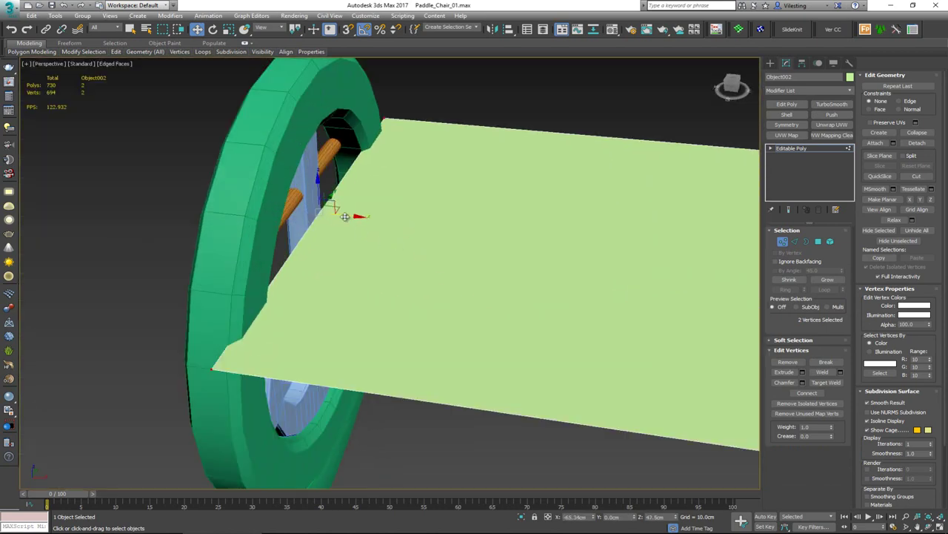
left_click_drag(345, 215, 353, 215)
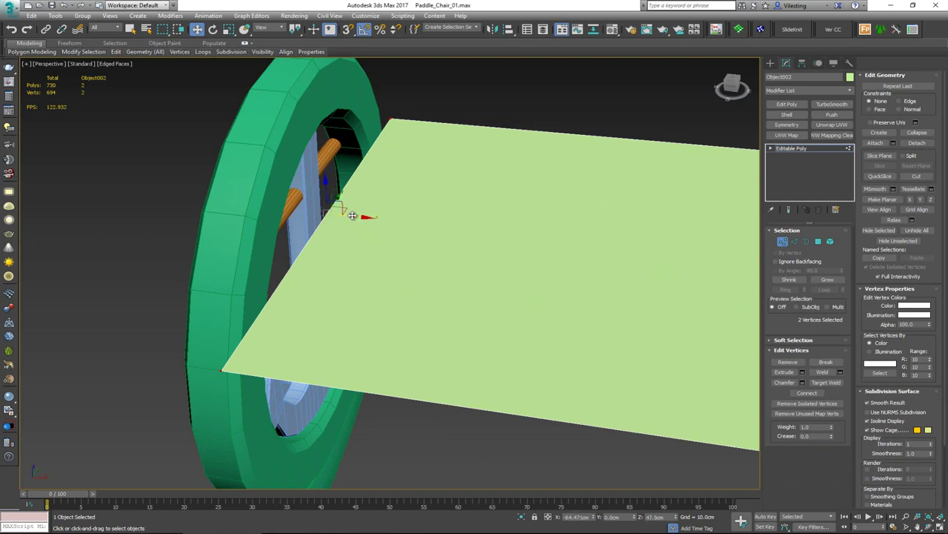
- Delete the half of the seat plane farthest from the side frame
middle_click_drag(366, 254, 167, 283, "alt")
scroll(167, 284, "down", 5)
key("4")
left_click_drag(438, 127, 379, 390)
key("Delete")
middle_click_drag(381, 385, 381, 237, "alt")
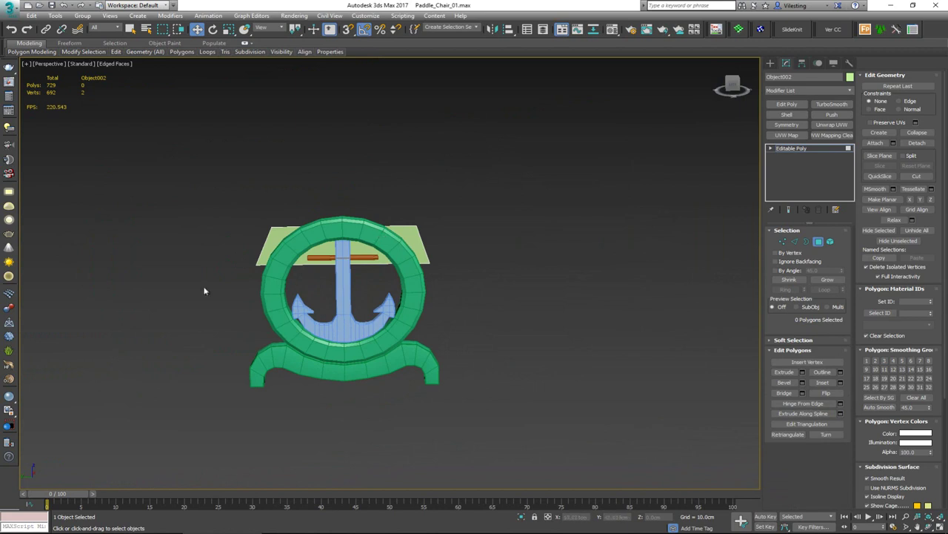
middle_click_drag(394, 247, 393, 281, "alt")
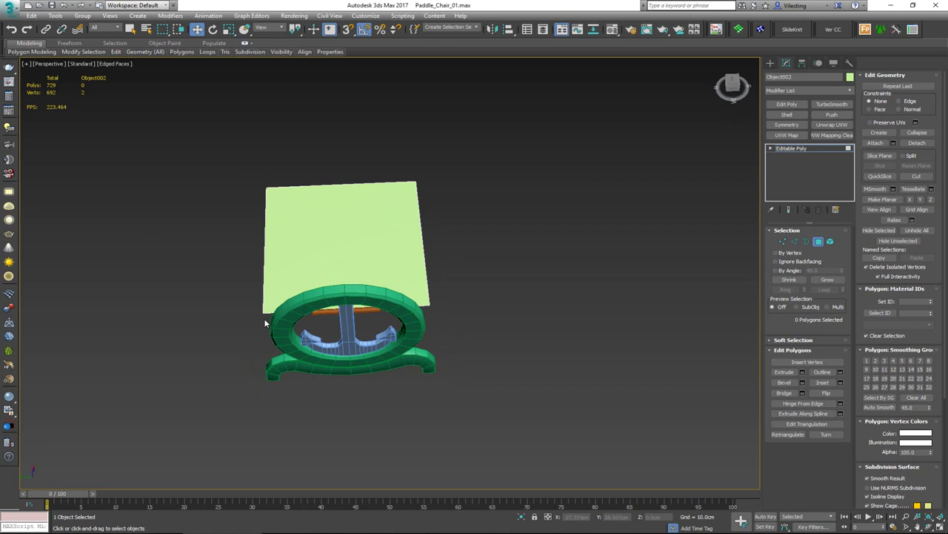
- Switch to the Bench_01 photo in Windows Photo Viewer and examine how the seat meets the side rings
key("alt+Tab")
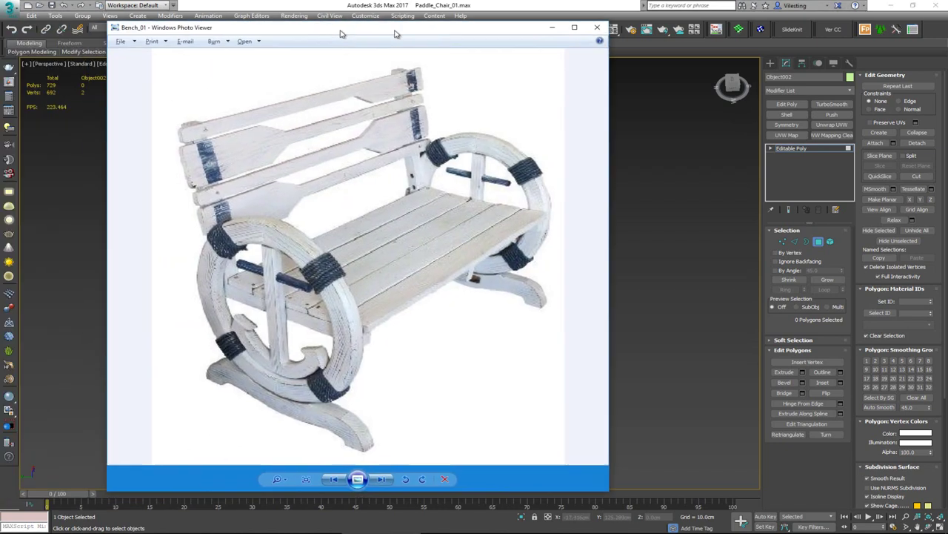
left_click_drag(339, 30, 627, 31)
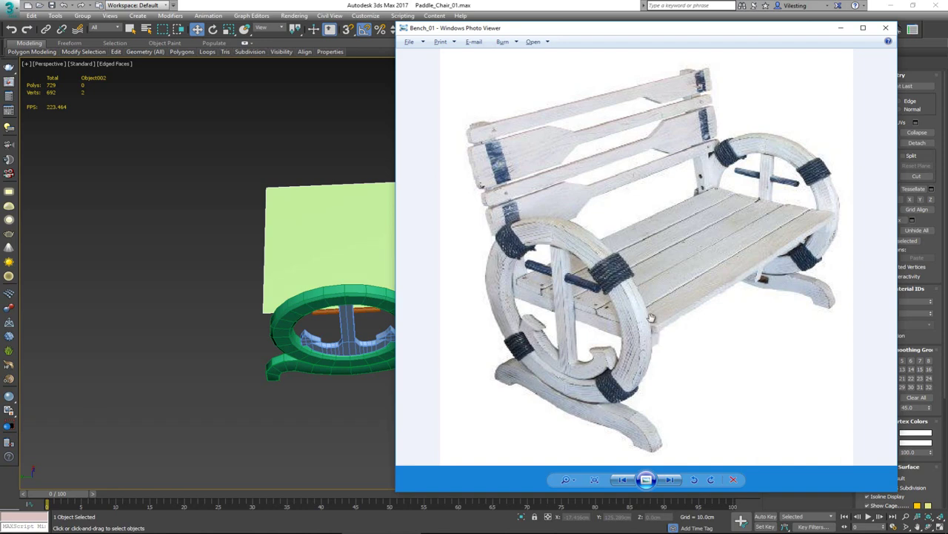
left_click_drag(663, 36, 0, 46)
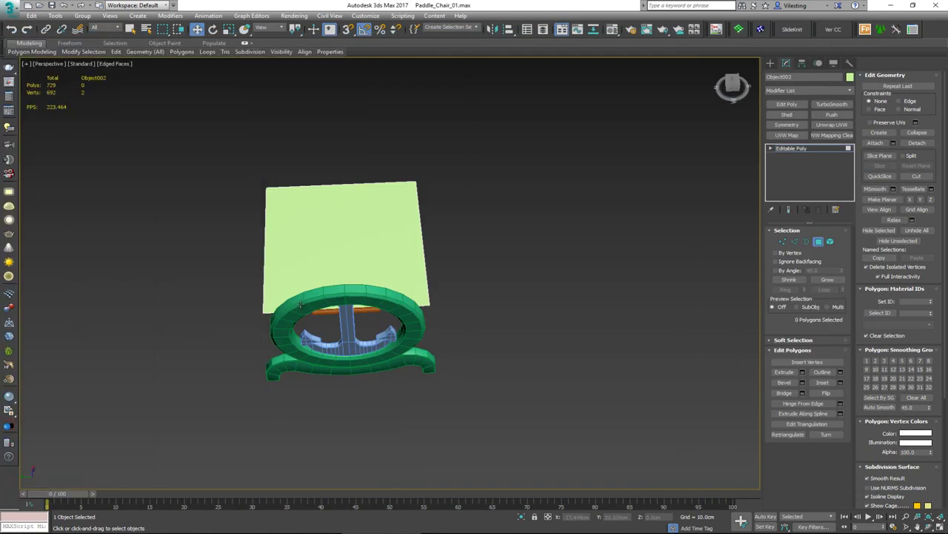
- Move the two vertices on one long side of the seat plane slightly inward along Y, toward the anchor
middle_click_drag(300, 305, 307, 274, "alt")
scroll(382, 245, "up", 4)
key("1")
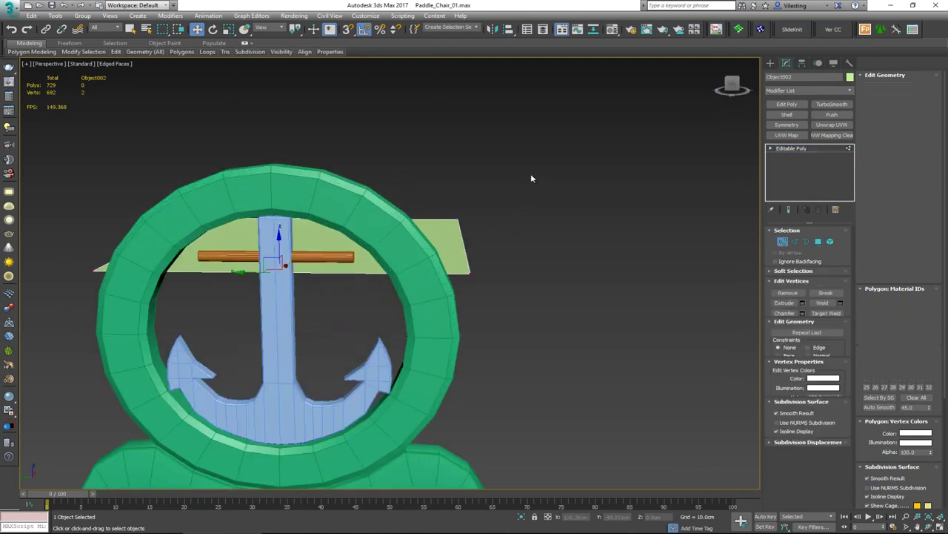
left_click_drag(530, 178, 429, 313)
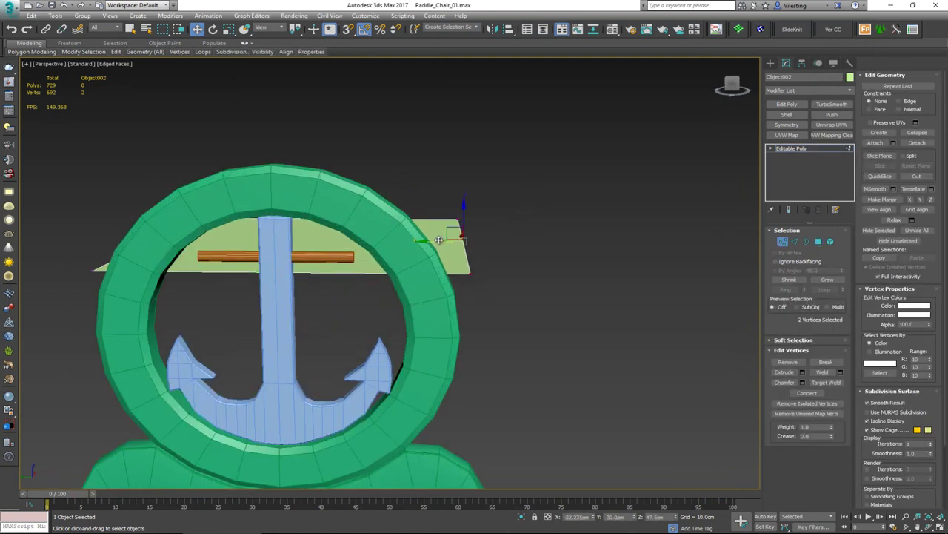
left_click_drag(439, 240, 426, 241)
- Move the two vertices on the seat plane's opposite long side inward along Y to about 16.9 cm, using the Left view
middle_click_drag(460, 280, 124, 285, "alt")
key("alt+w")
right_click(304, 326)
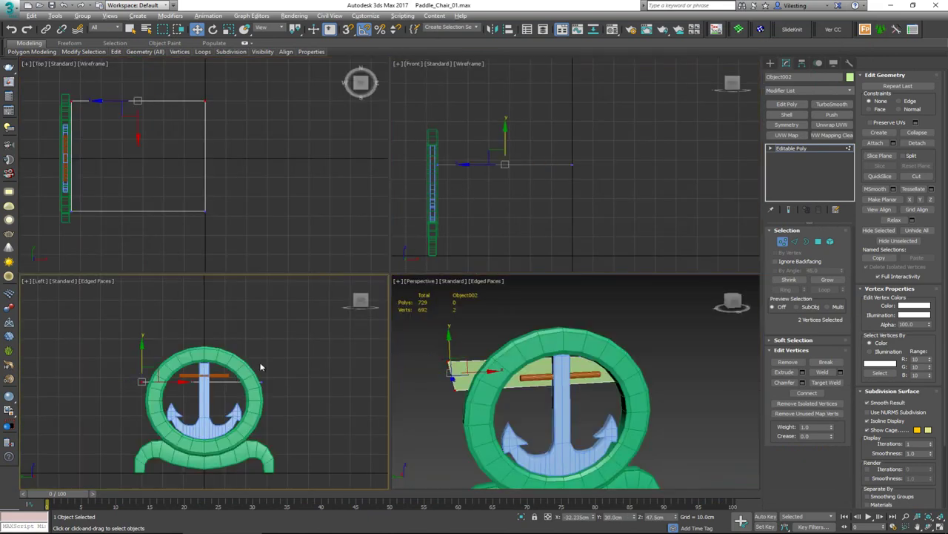
key("alt+w")
scroll(354, 275, "up", 8)
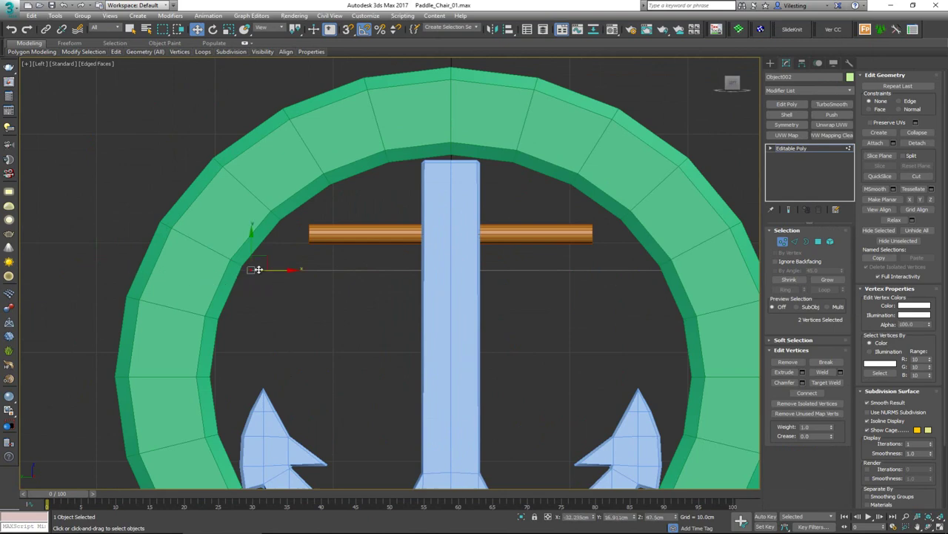
scroll(252, 269, "up", 2)
scroll(248, 269, "down", 5)
key("alt+w")
middle_click(508, 350)
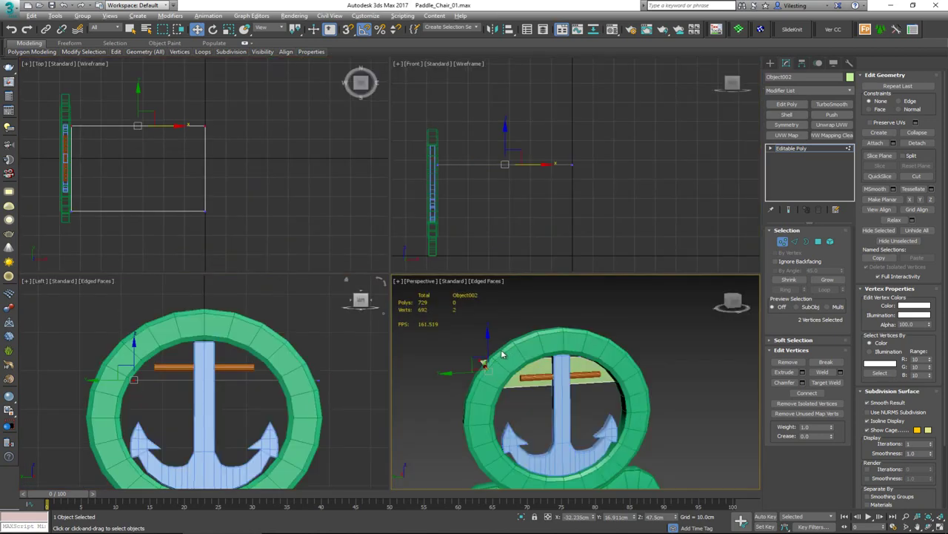
- Apply a Symmetry modifier to the seat half with mirror axis X and Flip enabled
key("alt+w")
middle_click_drag(460, 350, 343, 383, "alt")
middle_click_drag(213, 305, 274, 212)
left_click(784, 242)
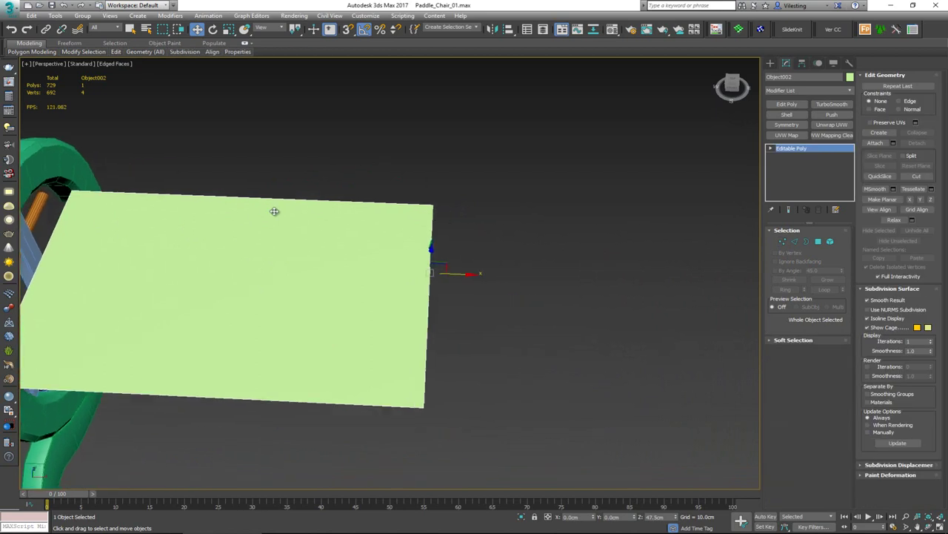
left_click(785, 124)
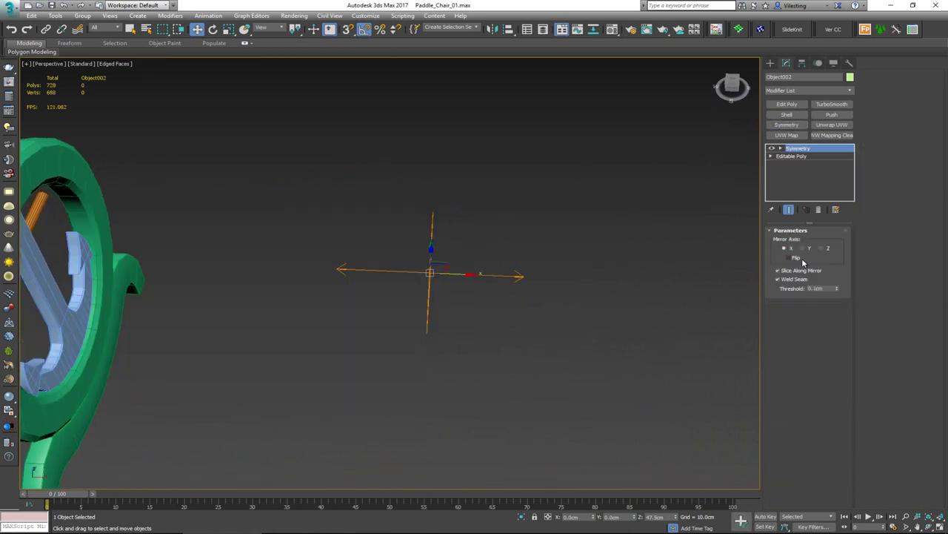
left_click(789, 258)
middle_click_drag(440, 278, 450, 240, "alt")
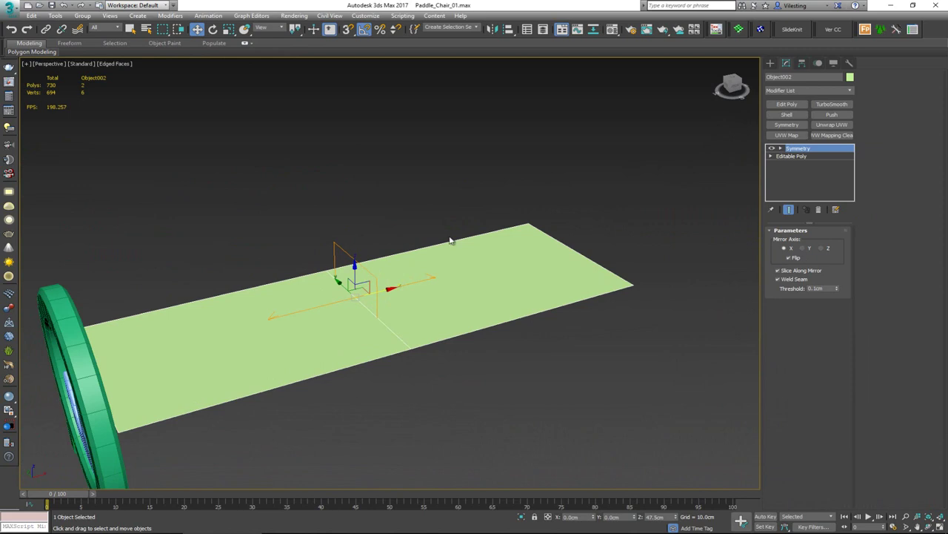
- Add an Edit Poly modifier above Symmetry and remove the edge across the seat's middle along with its vertices
left_click(787, 105)
left_click(377, 317)
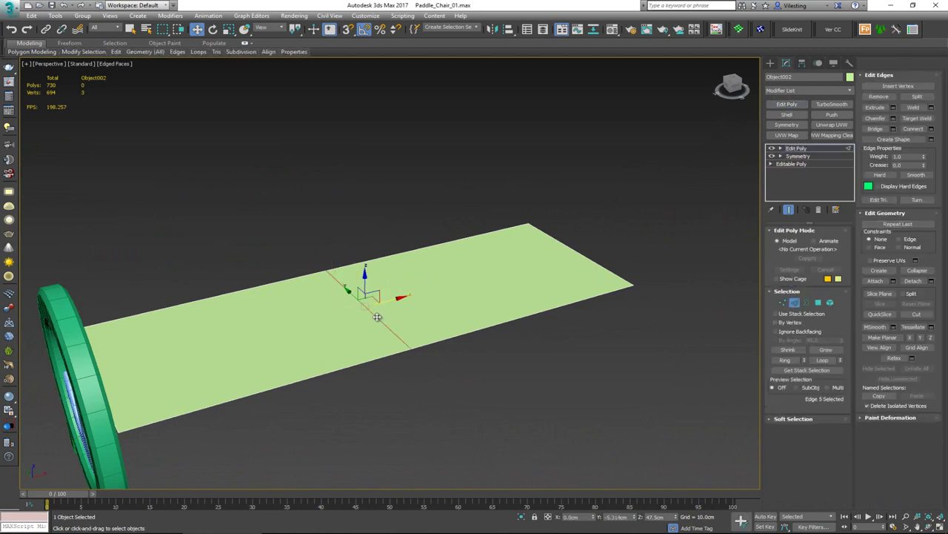
key("ctrl+BackSpace")
middle_click_drag(300, 317, 325, 317, "alt")
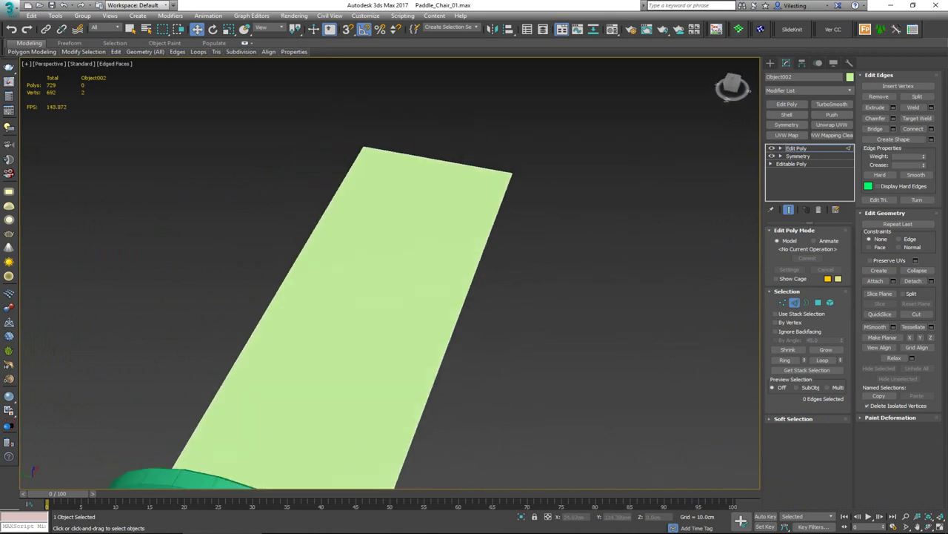
- Connect the seat's two short end edges with 4 segments, dividing it into five lengthwise planks as in the Bench_01 photo
left_click_drag(0, 61, 474, 69)
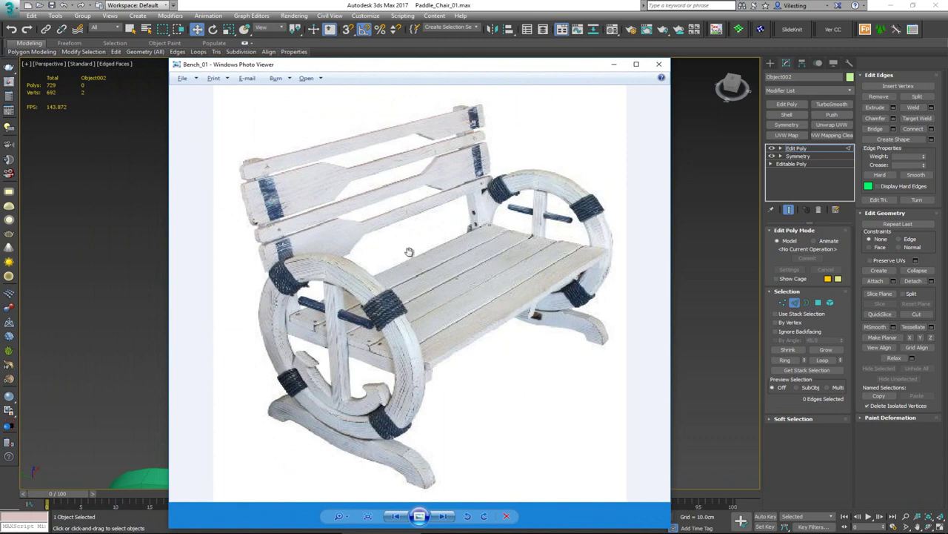
left_click_drag(300, 67, 0, 49)
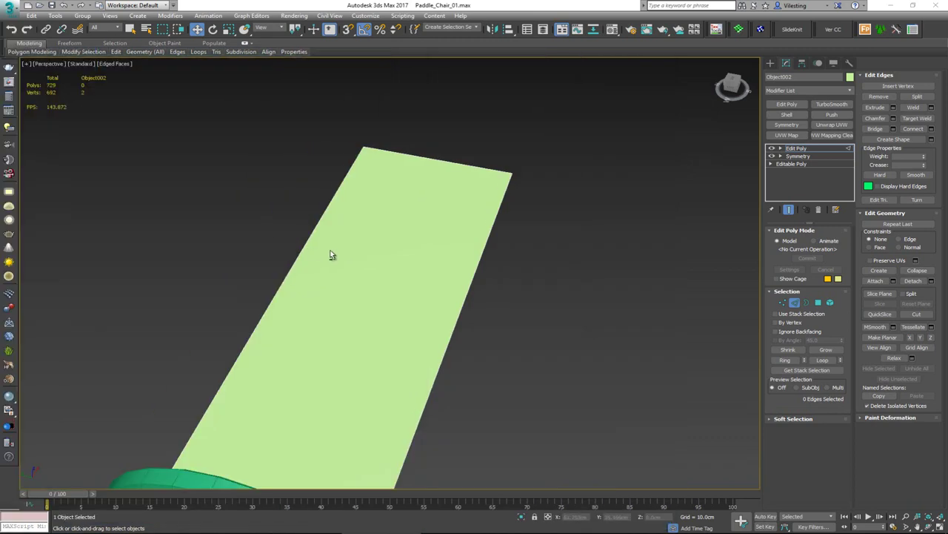
middle_click_drag(332, 255, 341, 232, "alt")
key("2")
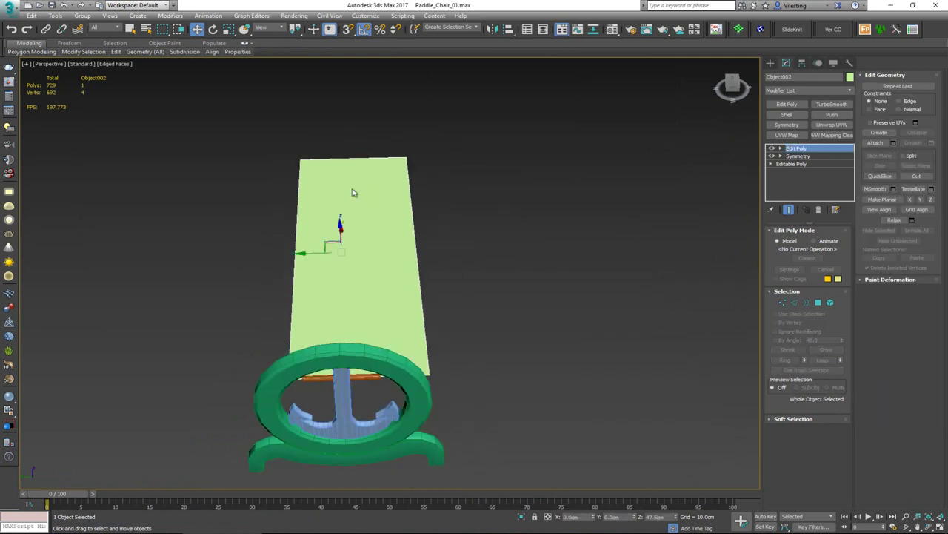
key("ctrl+i")
middle_click_drag(355, 458, 388, 133, "alt")
left_click(380, 335)
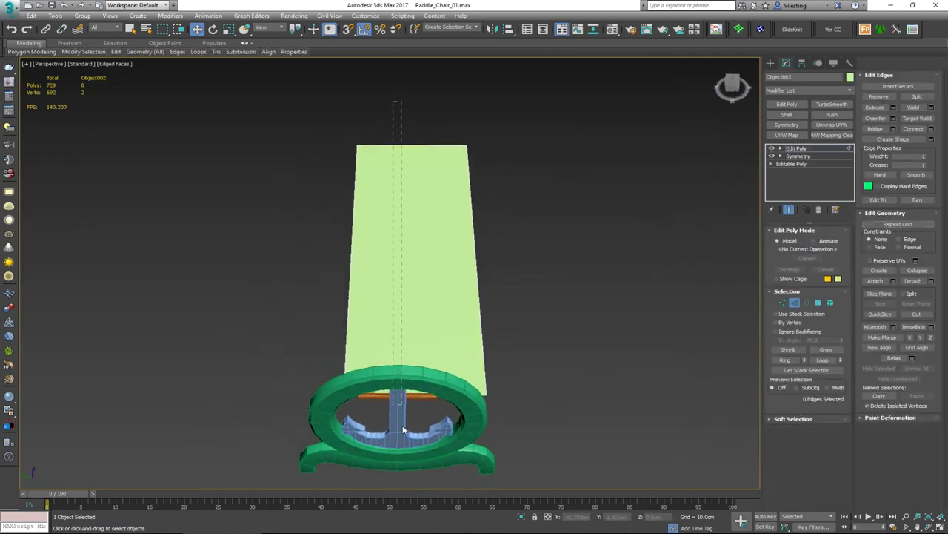
left_click_drag(403, 426, 403, 430)
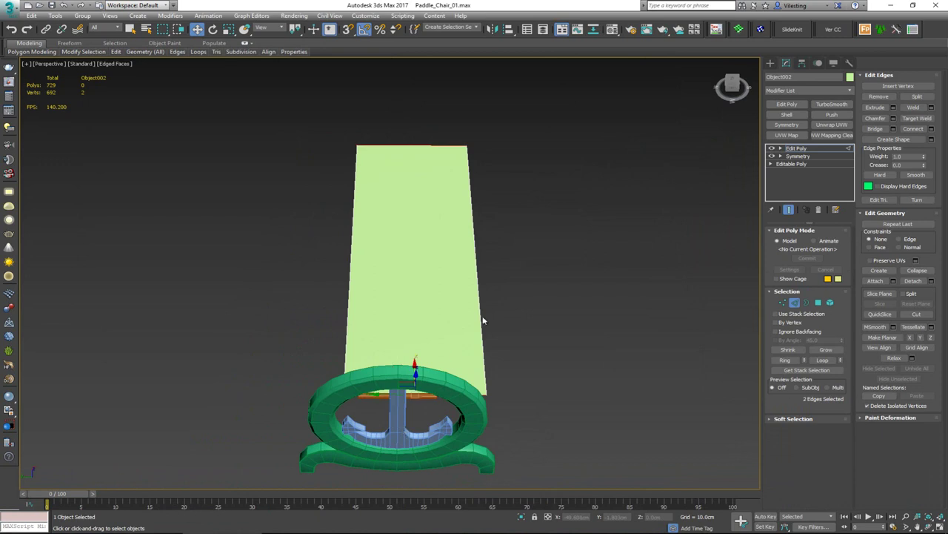
left_click(932, 129)
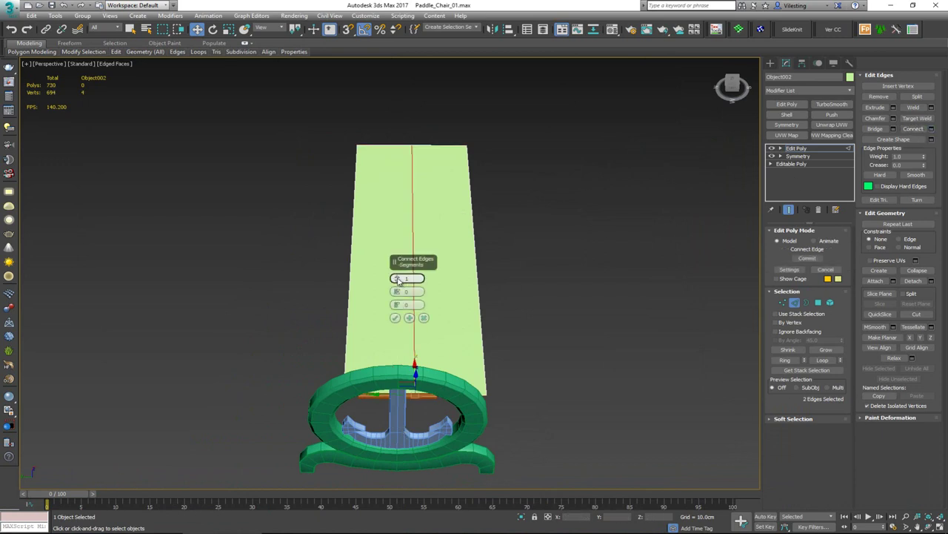
left_click_drag(398, 278, 398, 278)
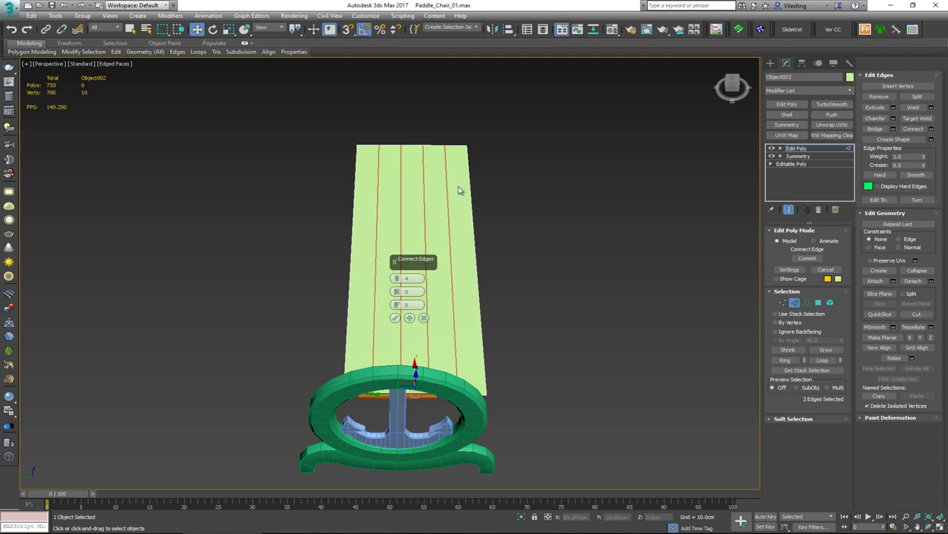
left_click(395, 318)
- Switch to the Bench_01 photo in Windows Photo Viewer and compare its seat planks and gaps with the model
middle_click_drag(417, 328, 300, 320, "alt")
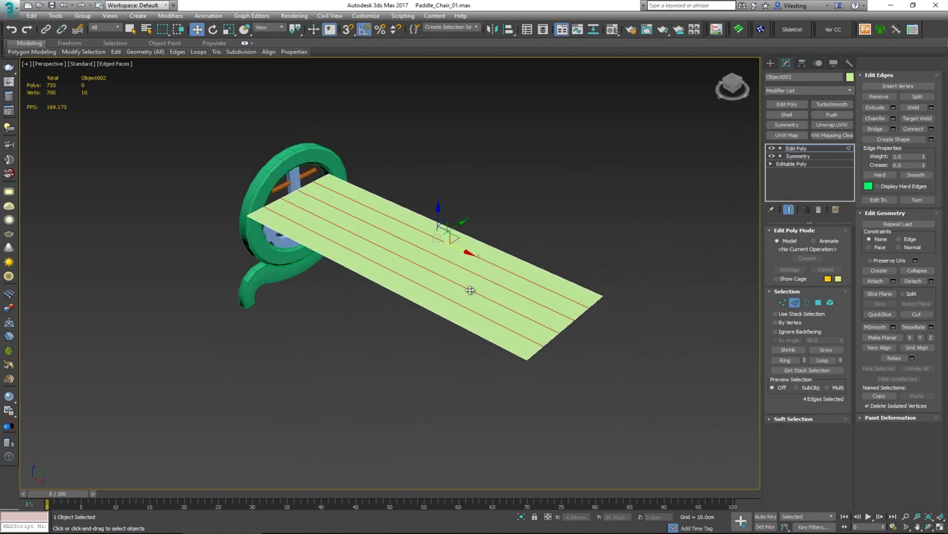
scroll(470, 290, "up", 2)
middle_click_drag(469, 290, 107, 236)
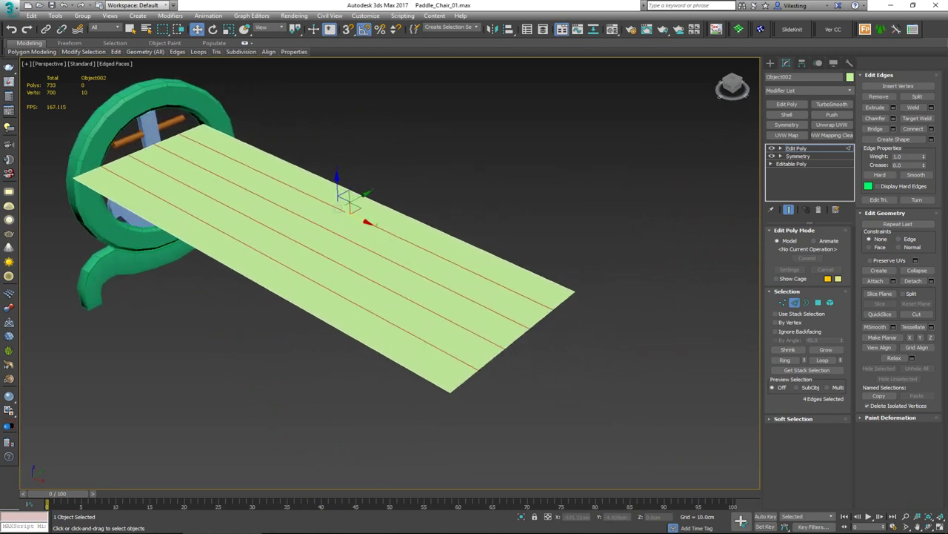
left_click(223, 533)
left_click_drag(279, 67, 539, 56)
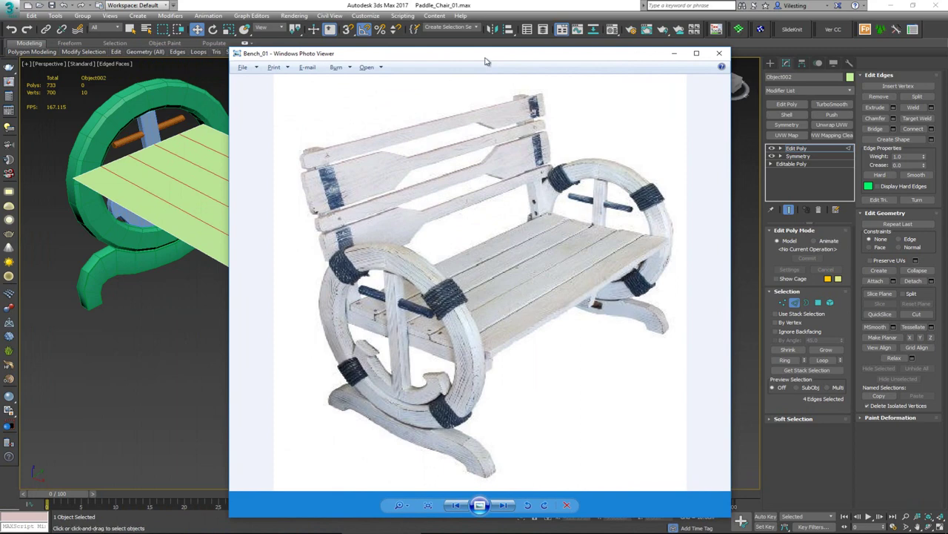
key("alt+Tab")
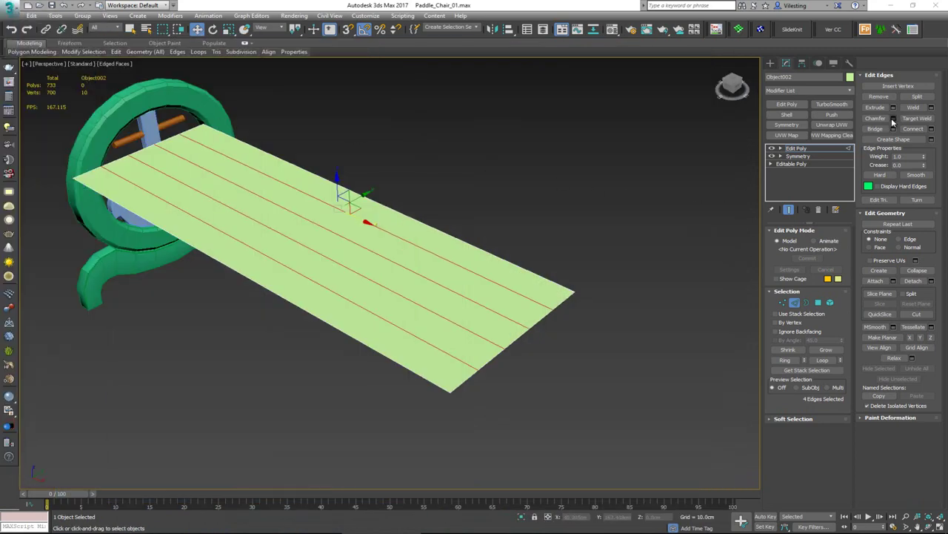
- Chamfer the four lengthwise seat edges by 0.1 cm with Open Chamfer enabled to cut gaps between the planks
left_click(893, 121)
scroll(456, 326, "up", 4)
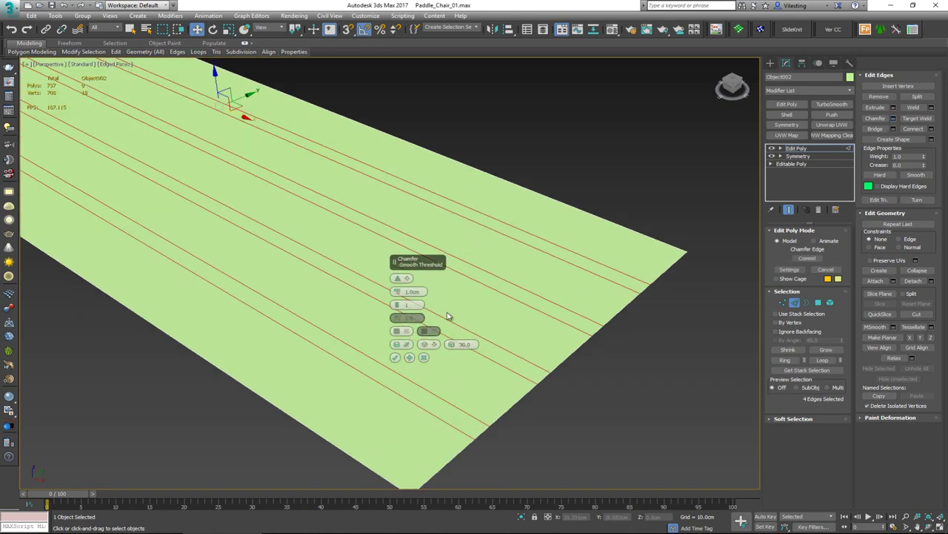
left_click_drag(422, 291, 402, 295)
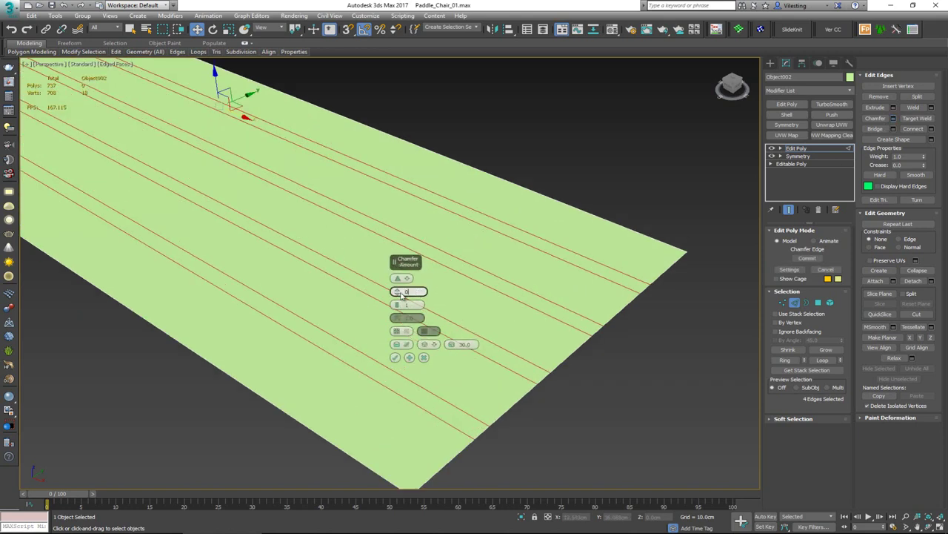
key("Return")
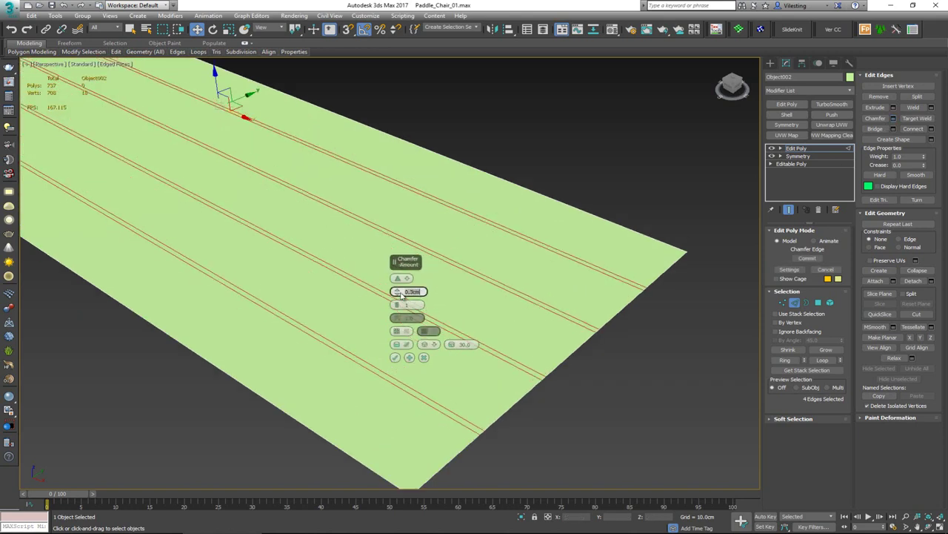
key("Return")
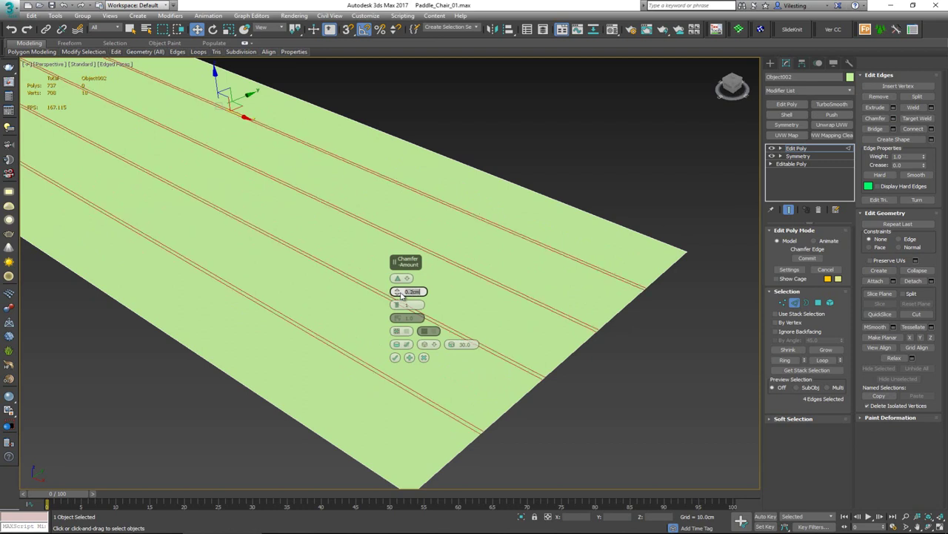
type("0.1")
key("Return")
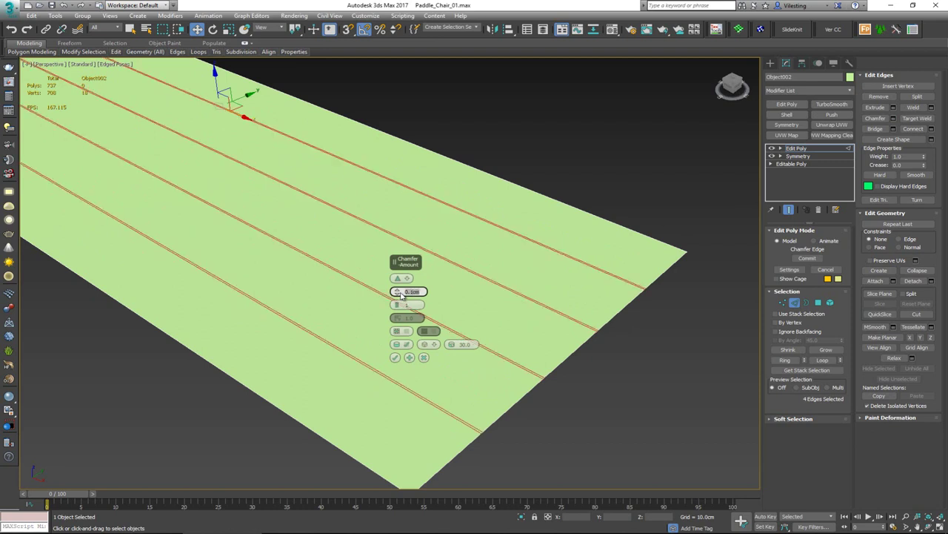
left_click(406, 332)
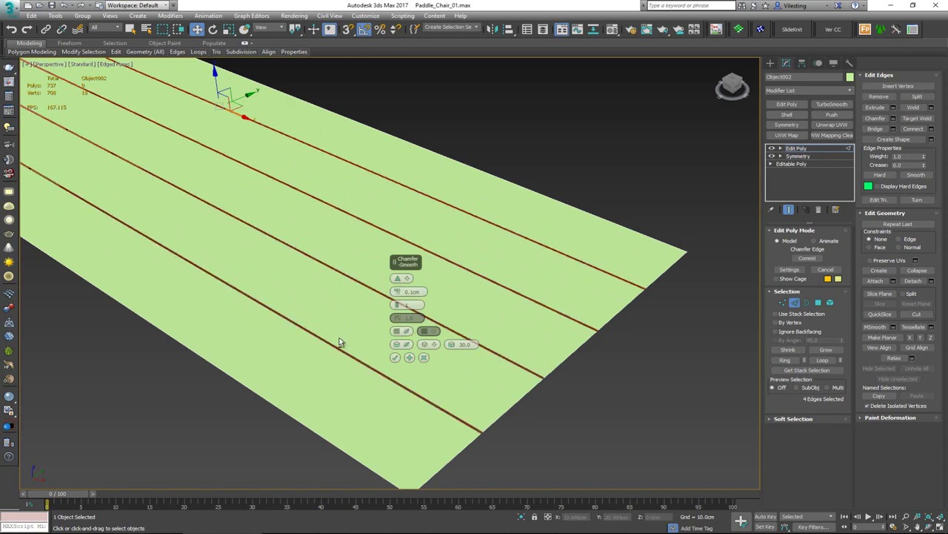
middle_click_drag(339, 338, 326, 342, "alt")
left_click(396, 358)
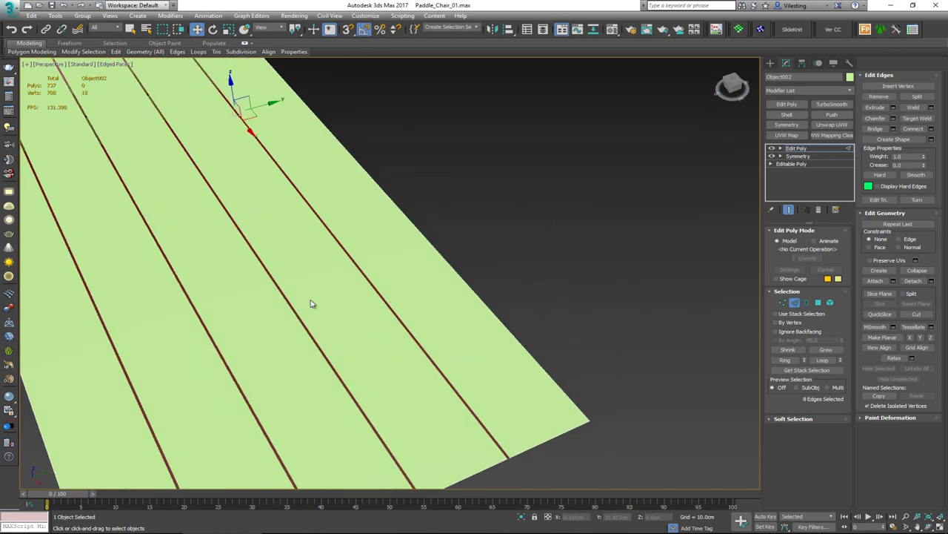
- Thicken the seat planks with a Shell modifier, inner amount 3 cm and outer amount 0 cm
middle_click_drag(311, 302, 457, 259, "alt")
left_click(798, 303)
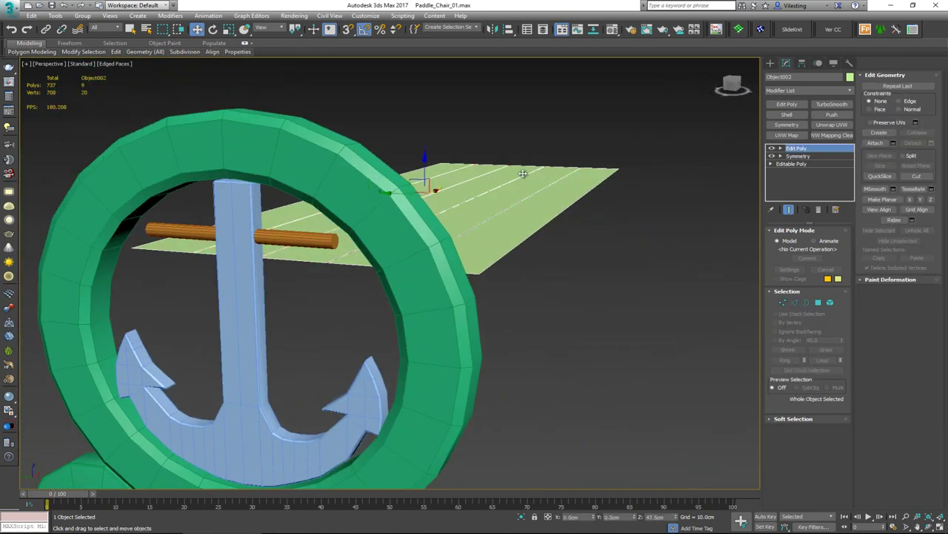
left_click(788, 115)
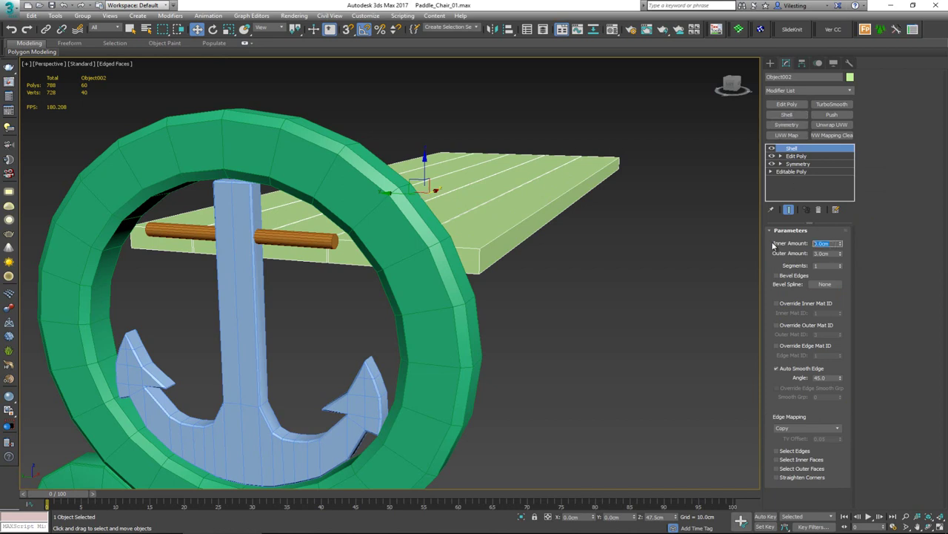
key("Tab")
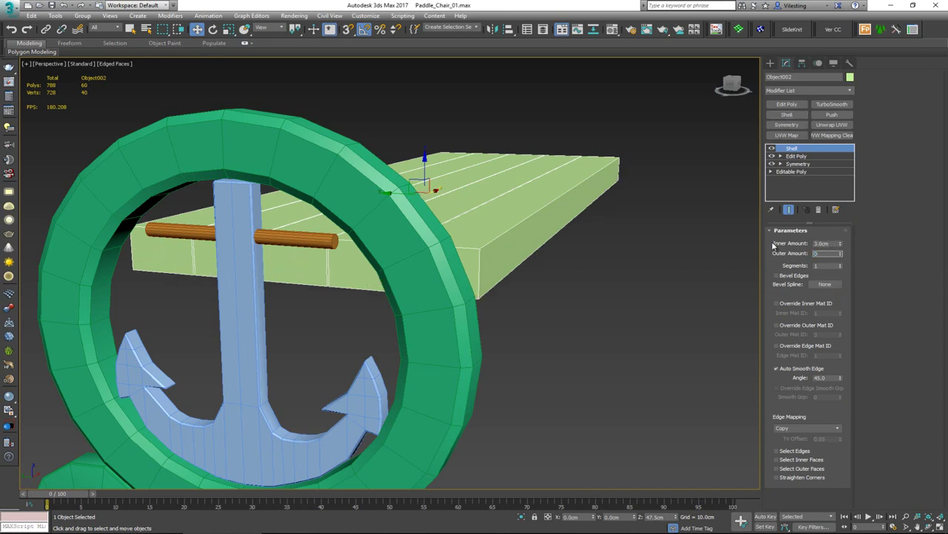
type("0")
key("Return")
key("alt+w")
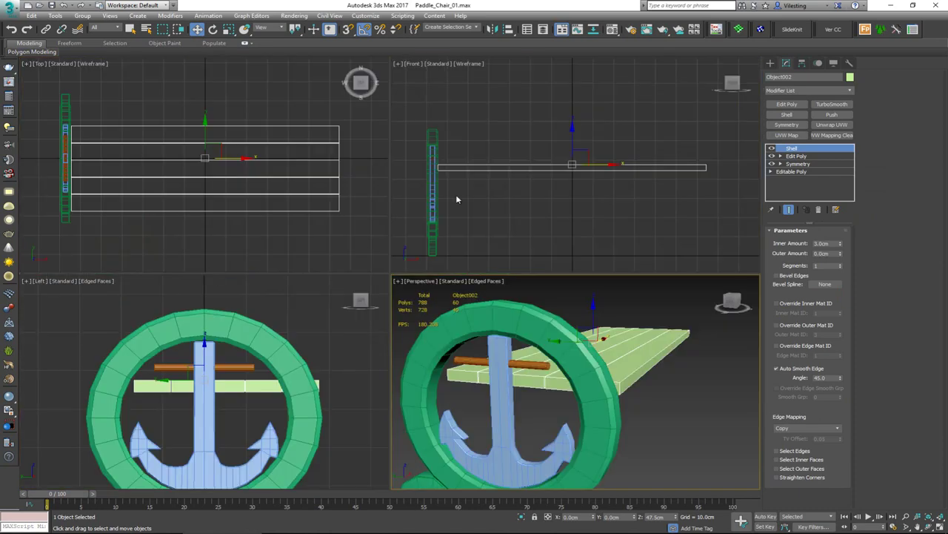
key("alt+w")
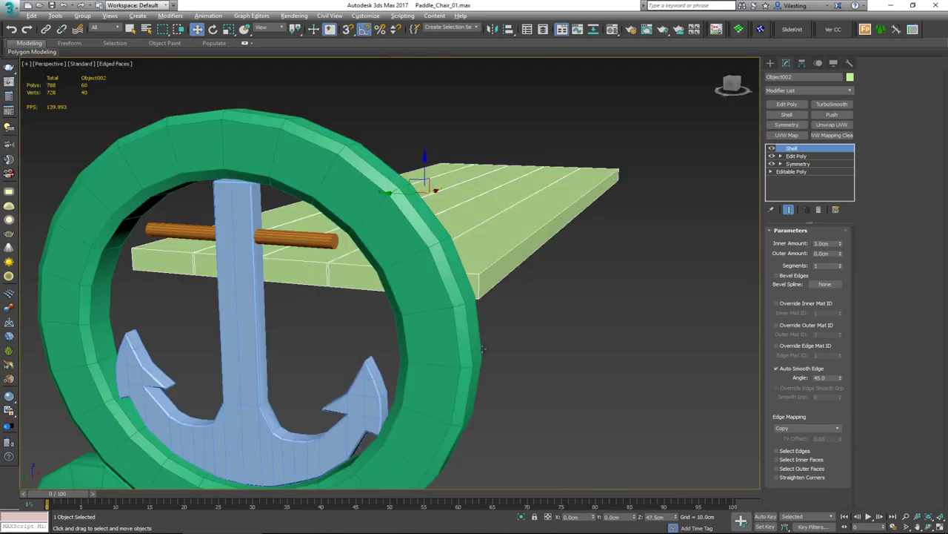
scroll(416, 356, "up", 5)
middle_click_drag(416, 356, 362, 288, "alt")
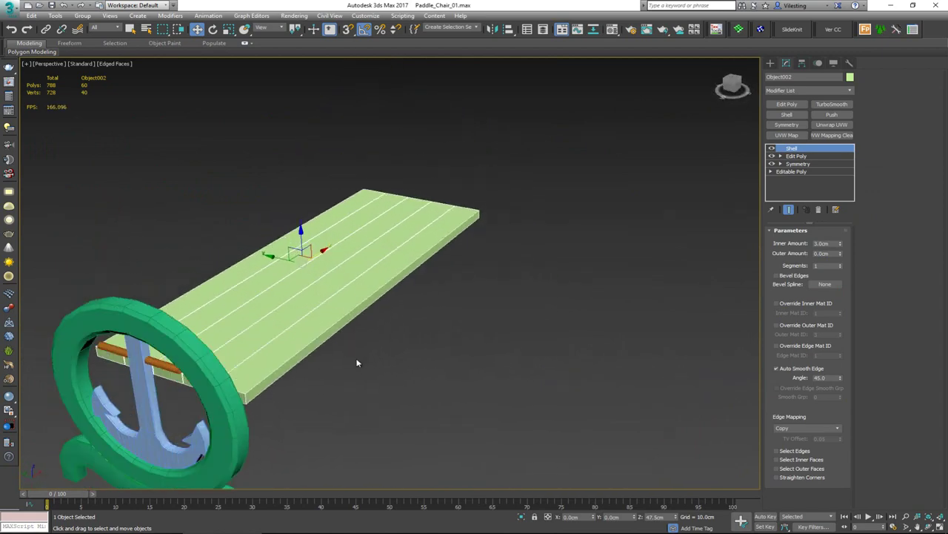
middle_click_drag(366, 382, 283, 322, "alt")
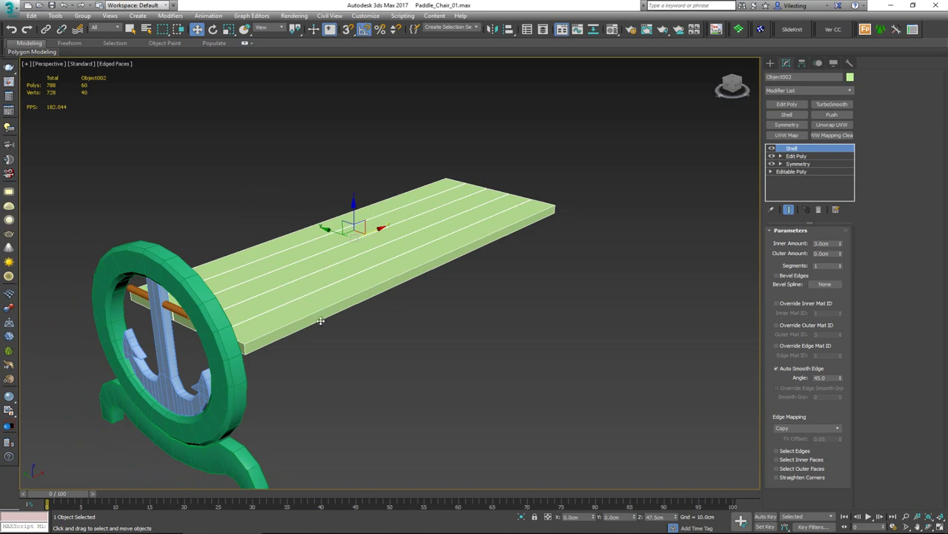
- Add a Chamfer modifier to the seat planks and set its amount to 0.3 cm
scroll(318, 311, "up", 5)
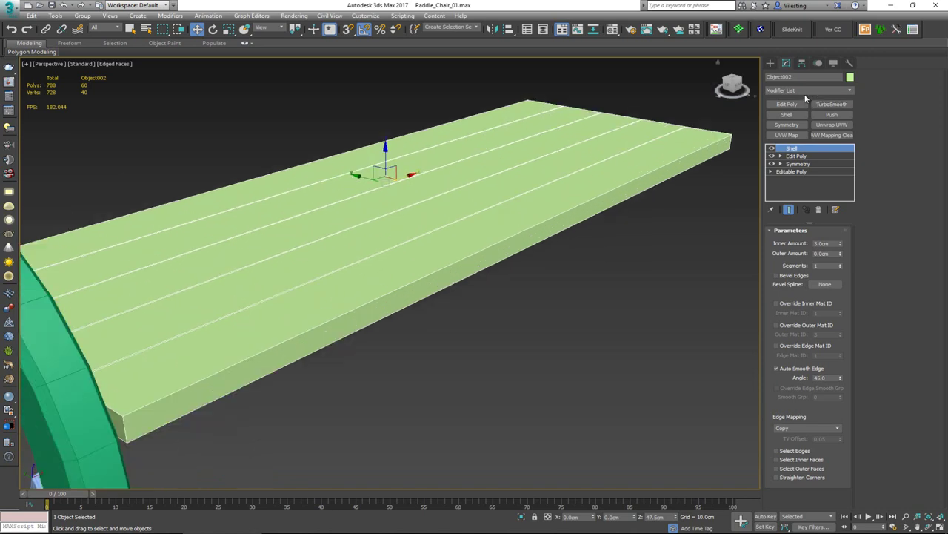
left_click(801, 90)
key("c")
key("c")
key("c")
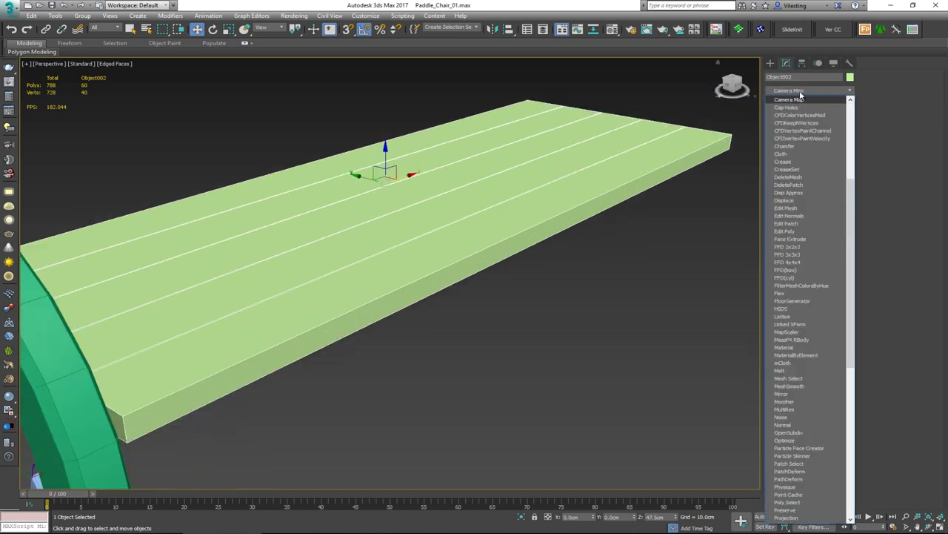
left_click(792, 138)
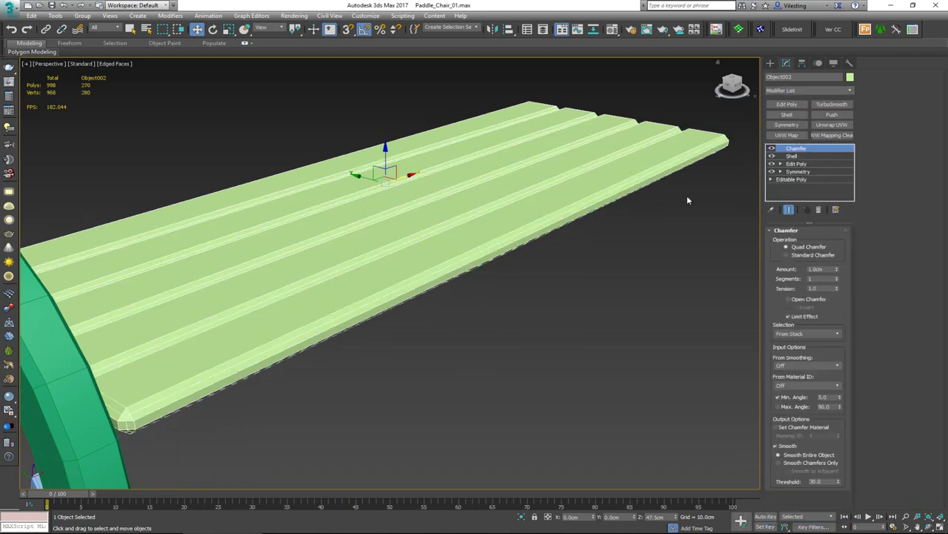
middle_click_drag(686, 195, 400, 289)
scroll(293, 329, "up", 6)
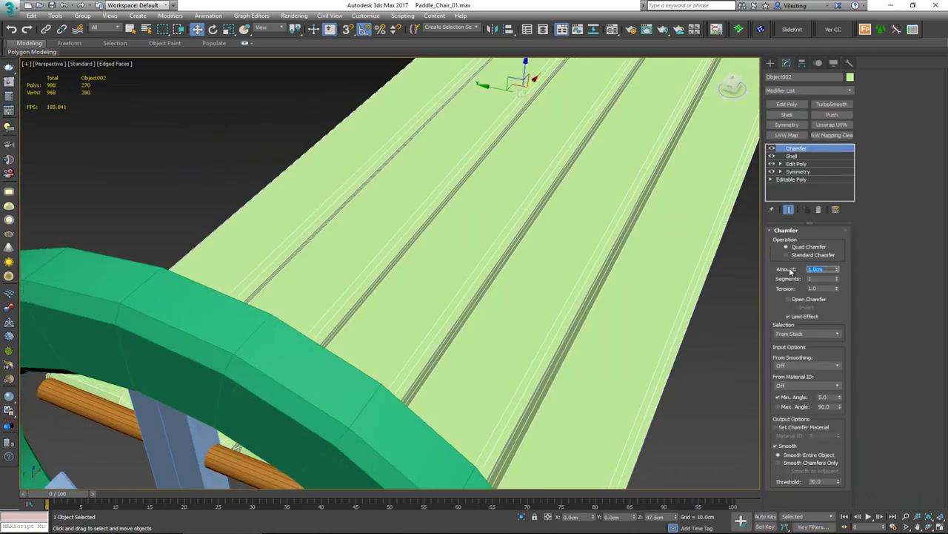
type("0.3")
key("Return")
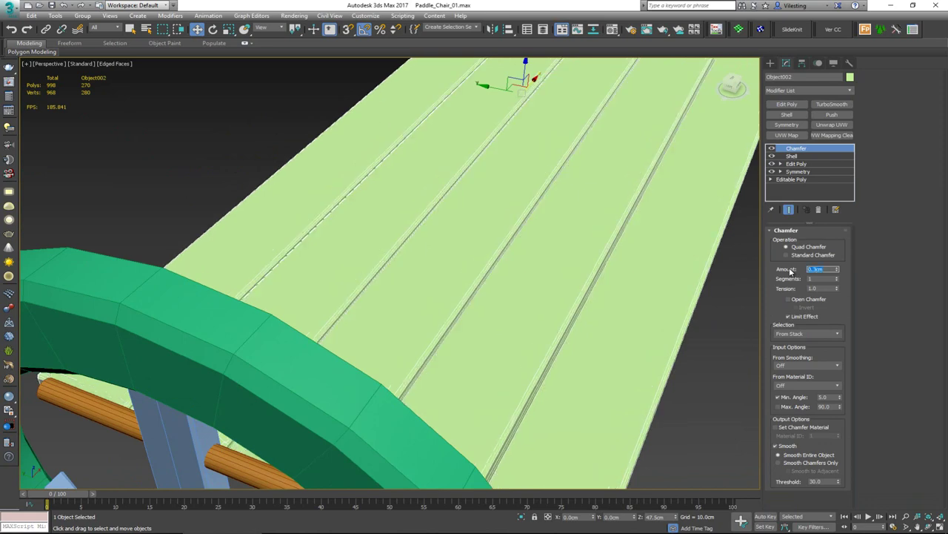
- Examine the chamfered plank edges and the gap between two plank ends, including a close Top view
middle_click_drag(648, 295, 531, 247, "alt")
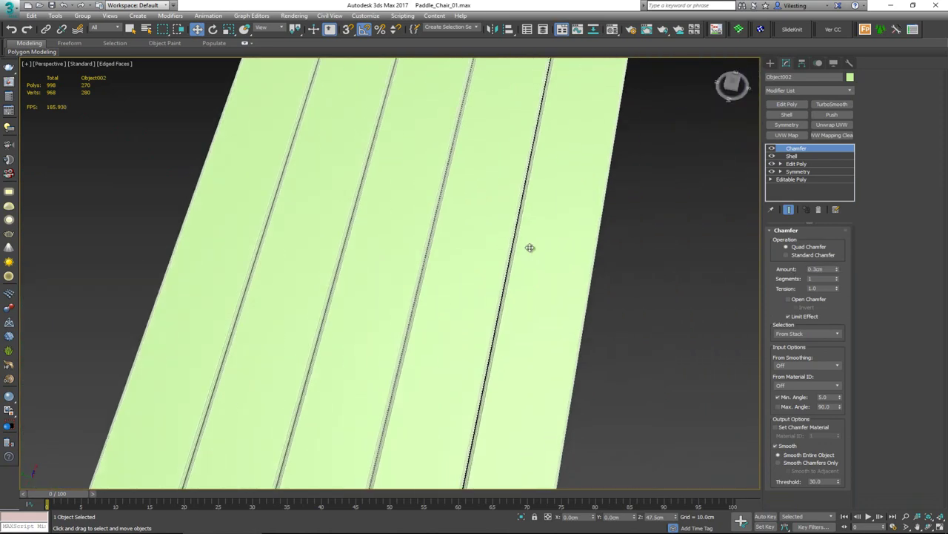
key("alt+w")
middle_click(203, 128)
key("alt+w")
scroll(103, 326, "up", 6)
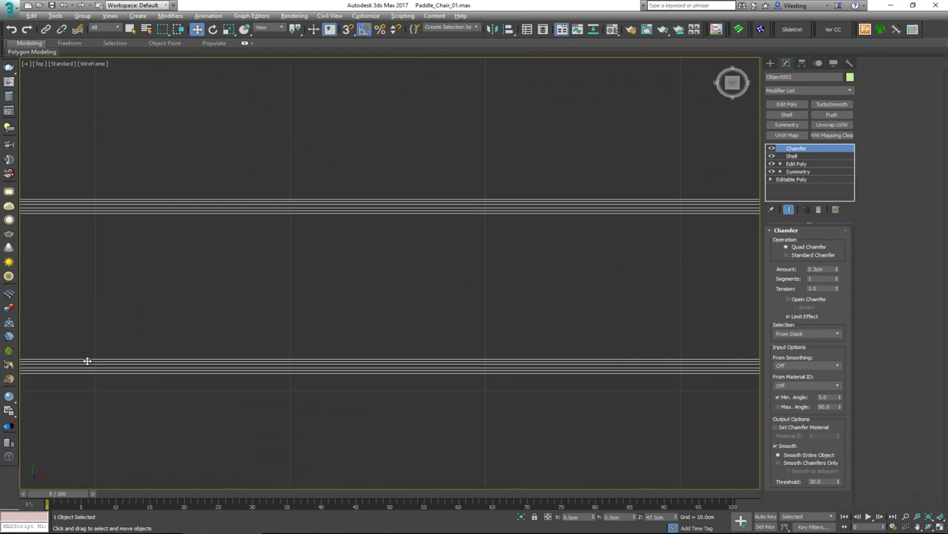
middle_click_drag(85, 360, 433, 277)
scroll(338, 305, "up", 5)
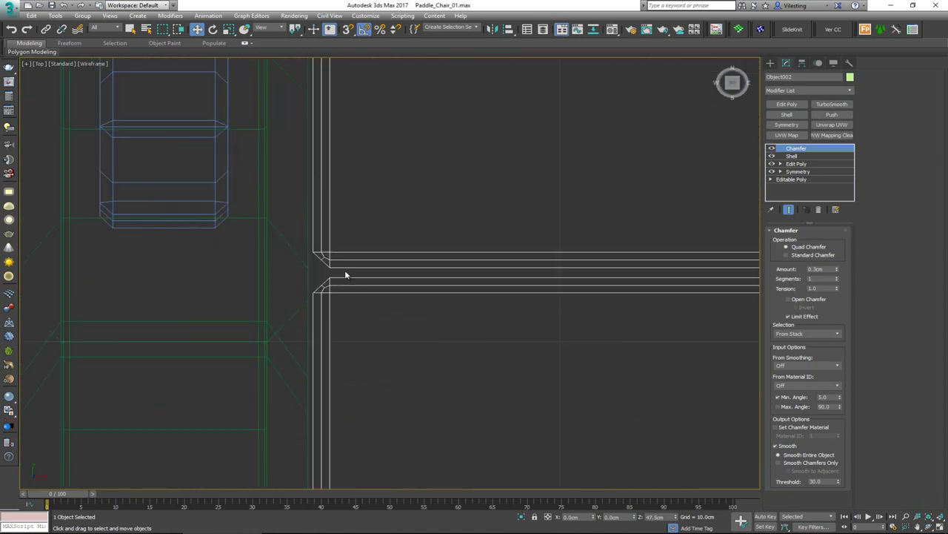
key("alt+w")
key("alt+w")
- Set the tension of the seat's Chamfer modifier to 0.5
middle_click_drag(553, 334, 453, 265, "alt")
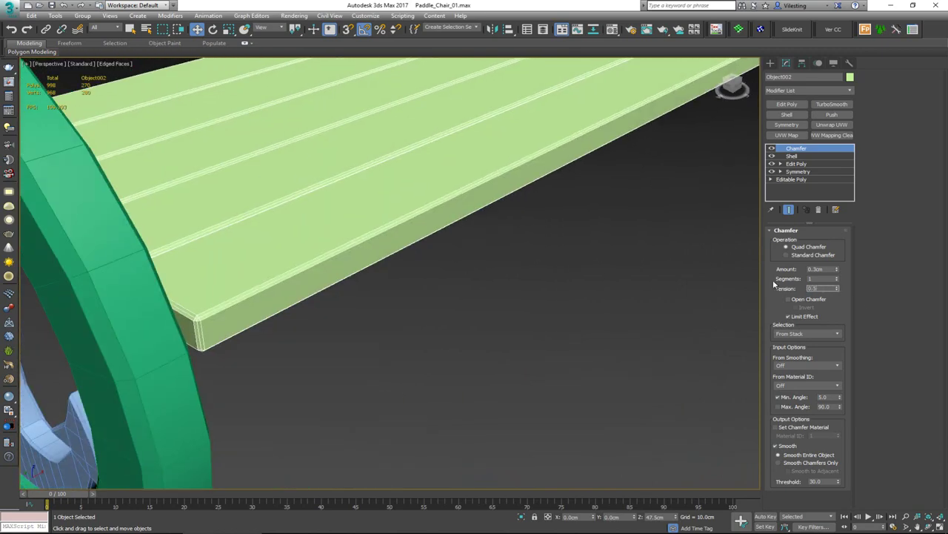
key("Return")
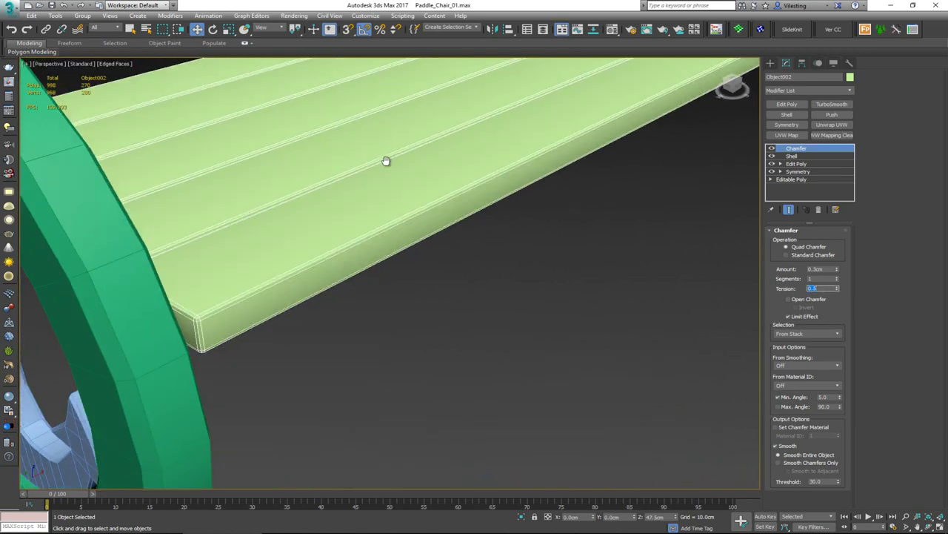
middle_click_drag(386, 162, 367, 252)
scroll(392, 248, "down", 4)
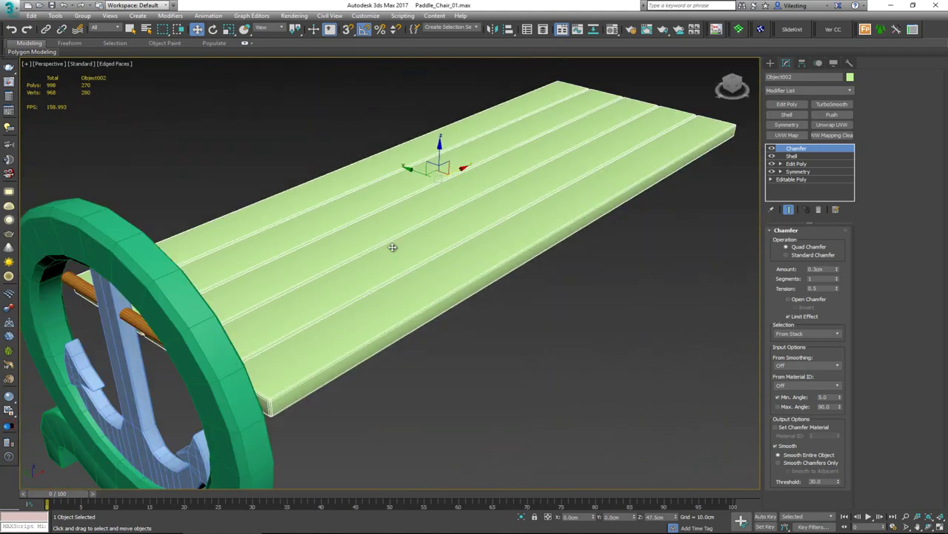
- Inspect the shading of the chamfered plank edges and the front corner with edged faces hidden and shown
left_click(471, 348)
key("F4")
mouse_move(463, 274)
middle_mouse_down("alt")
mouse_move(440, 280)
mouse_move(403, 313)
mouse_move(468, 271)
middle_mouse_up("alt")
scroll(337, 311, "up", 5)
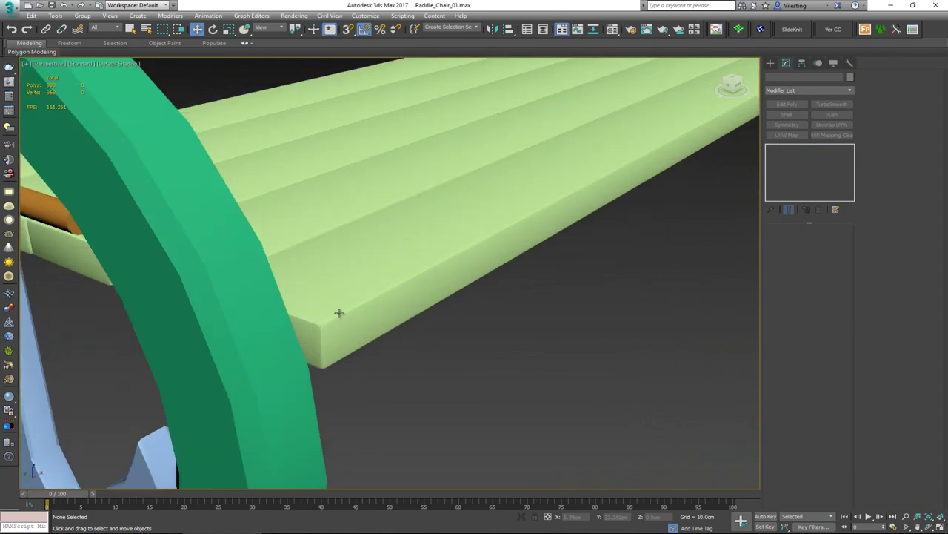
left_click(339, 312)
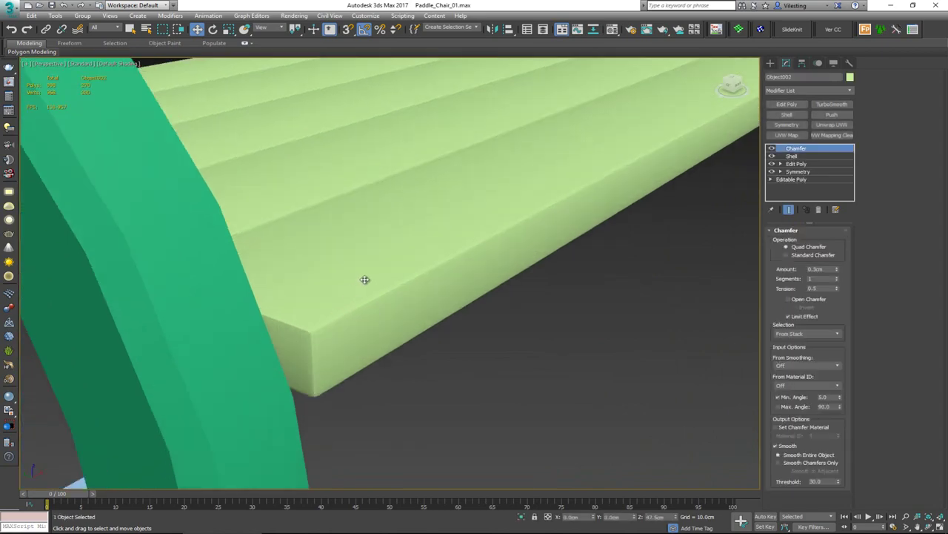
key("F4")
middle_click_drag(394, 232, 365, 344)
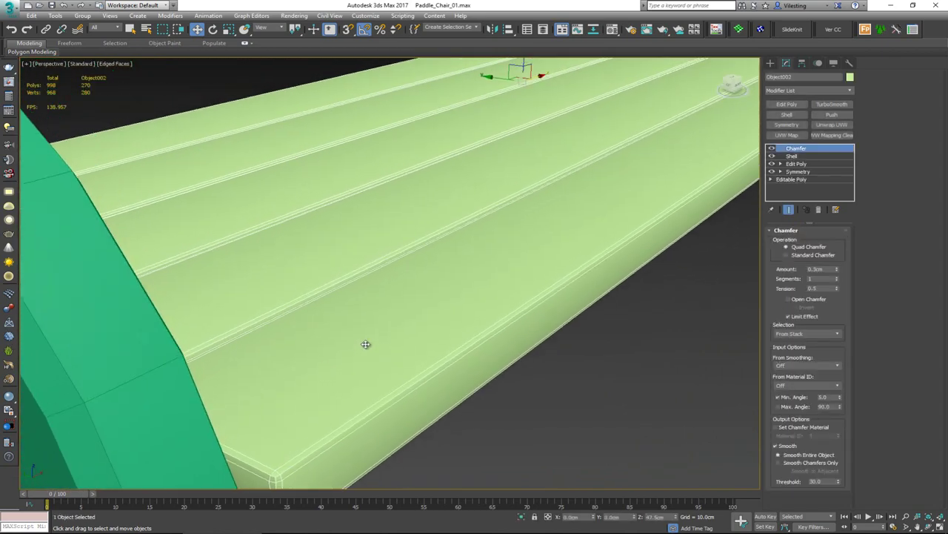
middle_click_drag(370, 292, 371, 296)
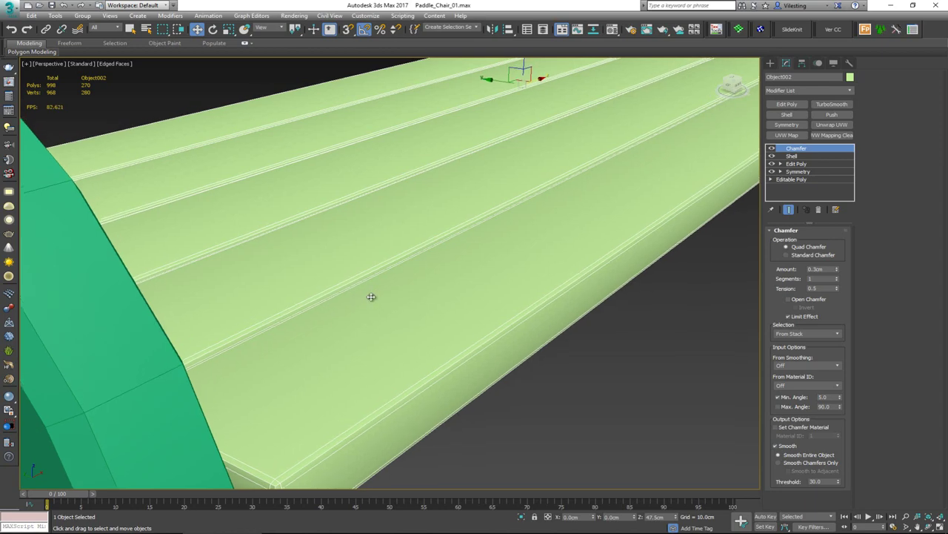
middle_click_drag(431, 310, 471, 168)
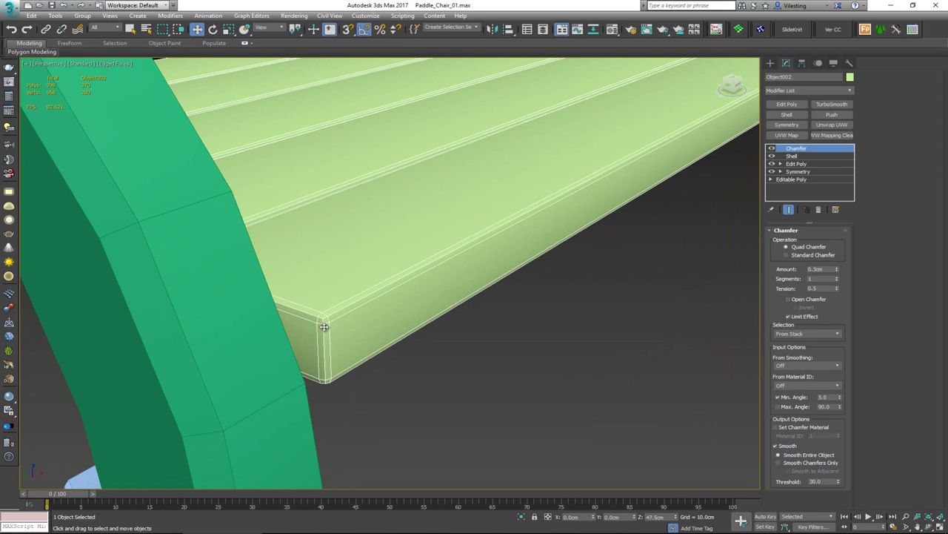
scroll(324, 326, "up", 4)
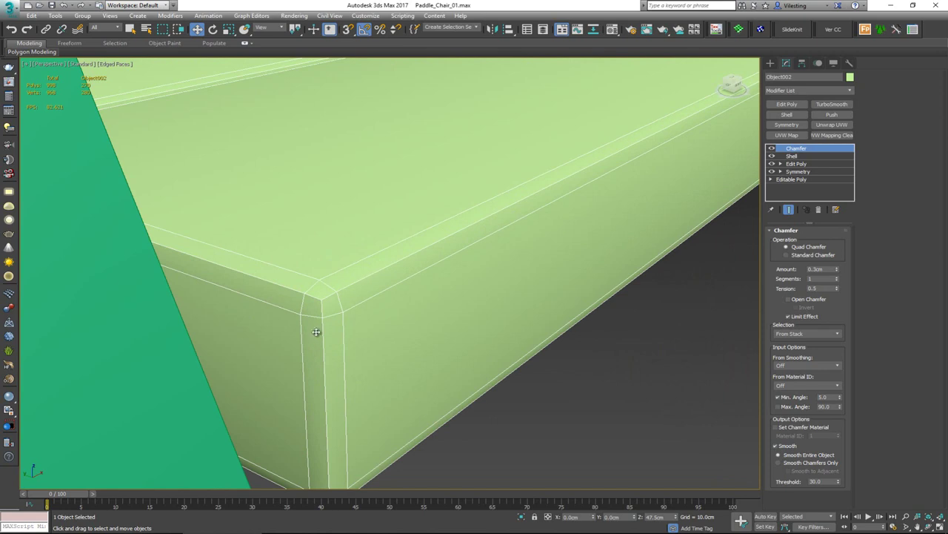
scroll(319, 329, "down", 4)
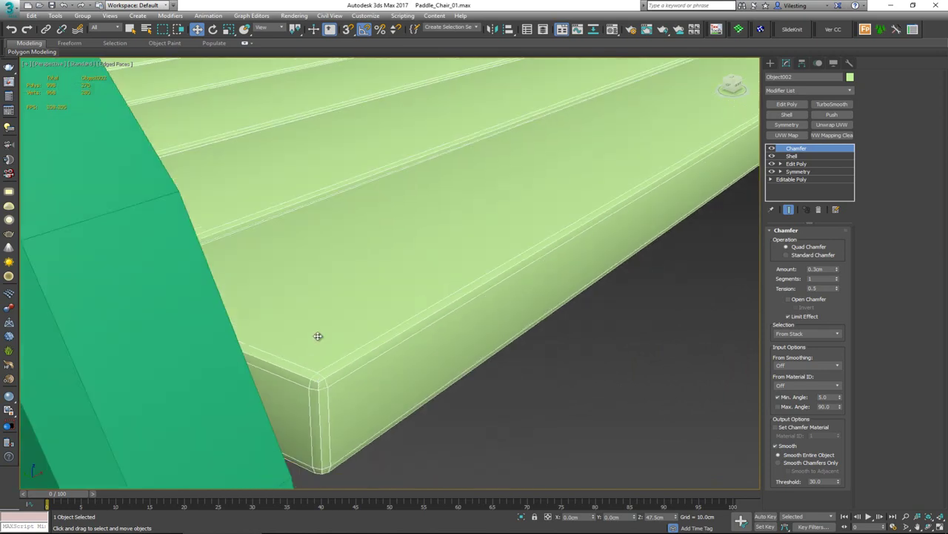
scroll(340, 301, "up", 2)
scroll(400, 212, "up", 2)
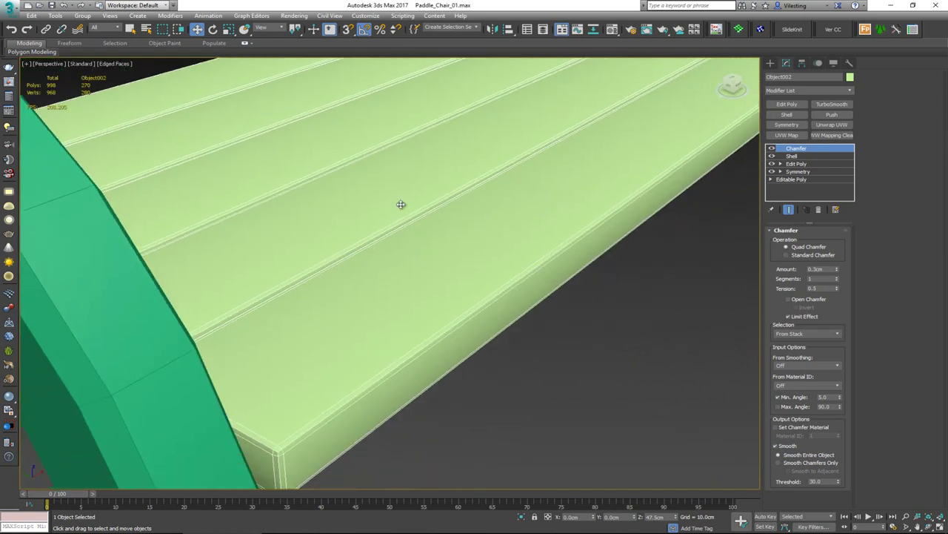
- Try a TurboSmooth modifier with 2 iterations on the seat planks, and remove it from the stack
left_click(831, 104)
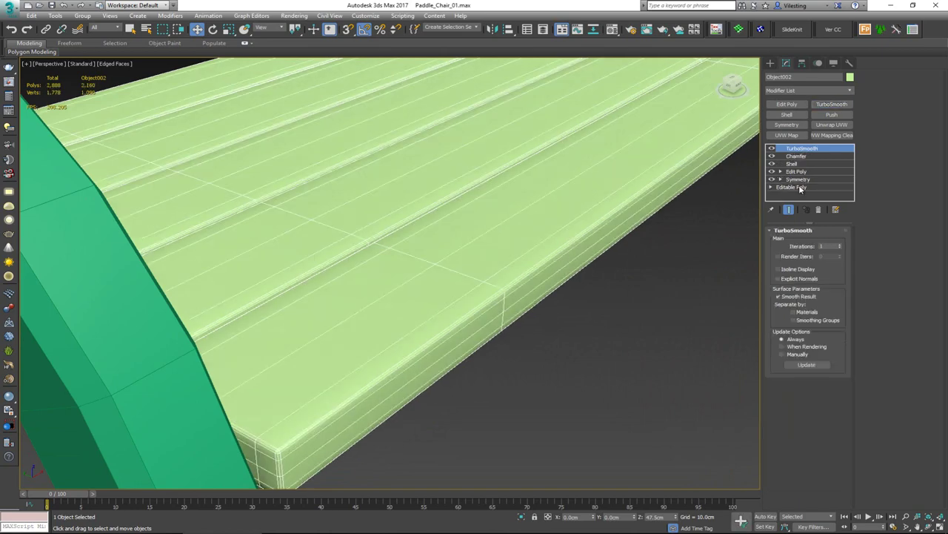
left_click(841, 245)
scroll(644, 246, "down", 6)
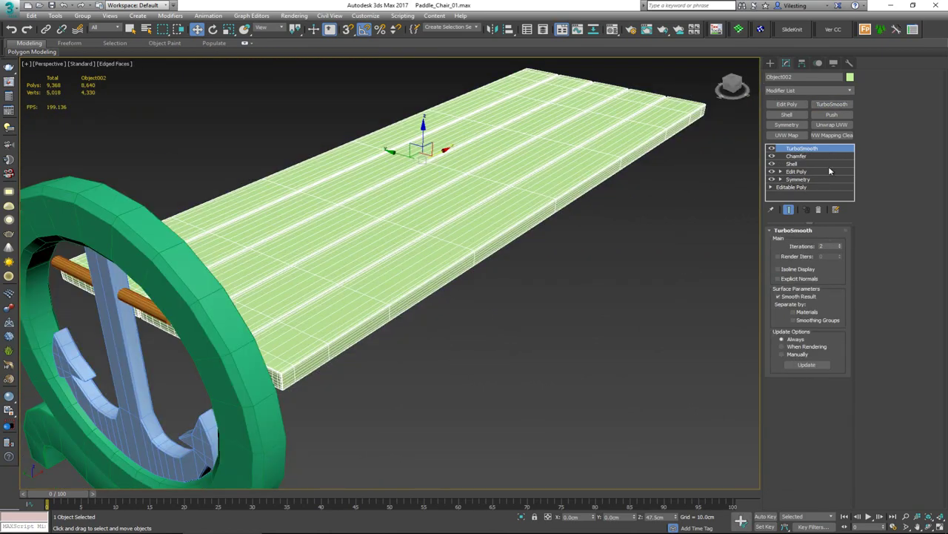
left_click(824, 212)
- Inspect the chamfered seat against the ring side frame and save the scene as Paddle_Chair_02.max
middle_click_drag(616, 227, 434, 208, "alt")
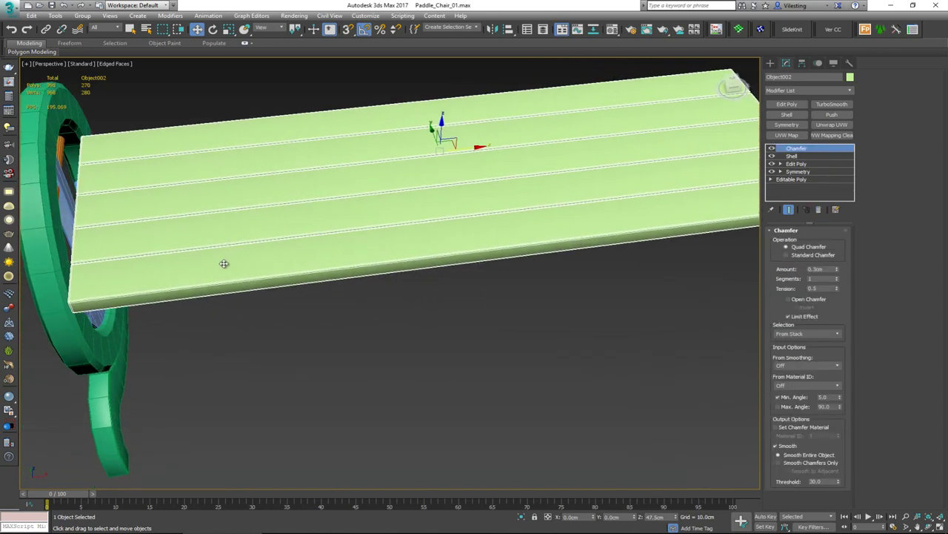
middle_click_drag(534, 223, 399, 361, "alt")
scroll(313, 356, "up", 3)
middle_click_drag(313, 356, 434, 419)
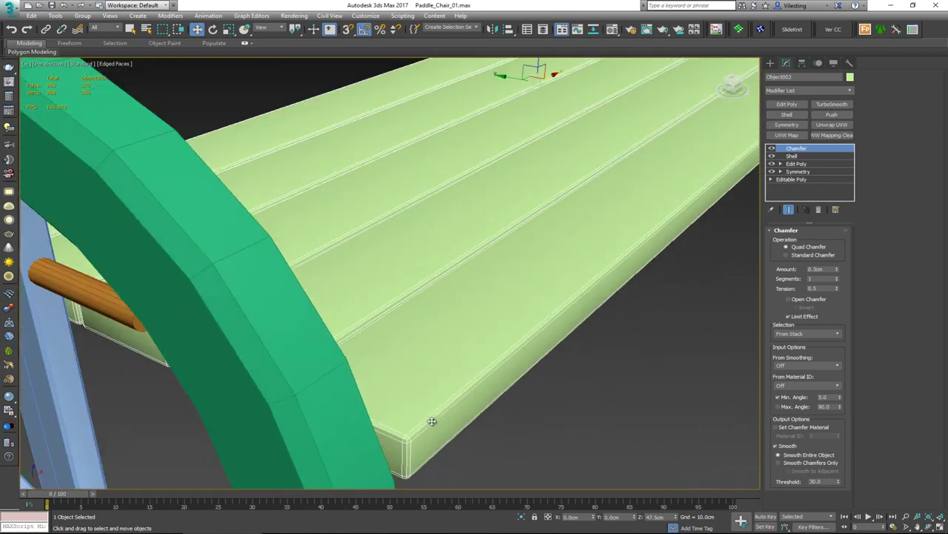
scroll(433, 418, "down", 3)
middle_click_drag(431, 292, 393, 329, "alt")
scroll(415, 329, "down", 3)
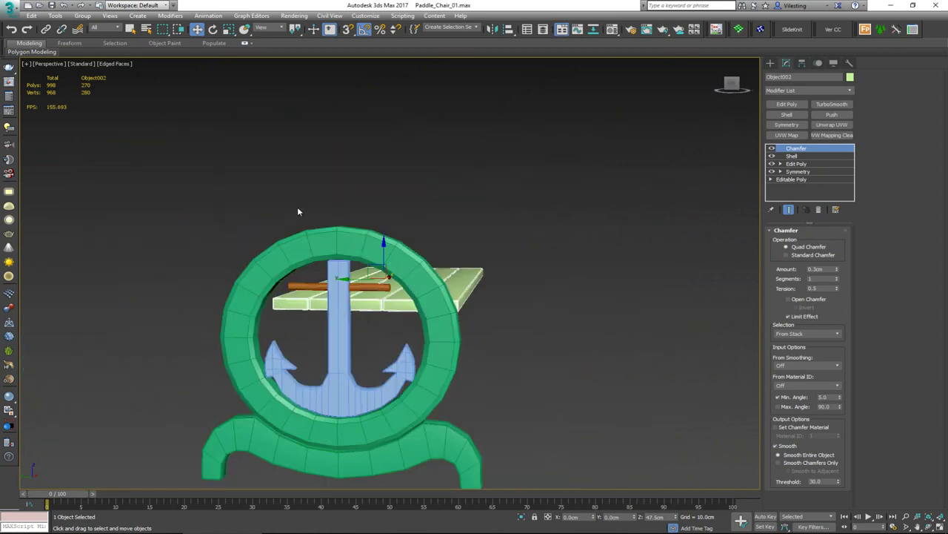
middle_click_drag(298, 212, 343, 271, "alt")
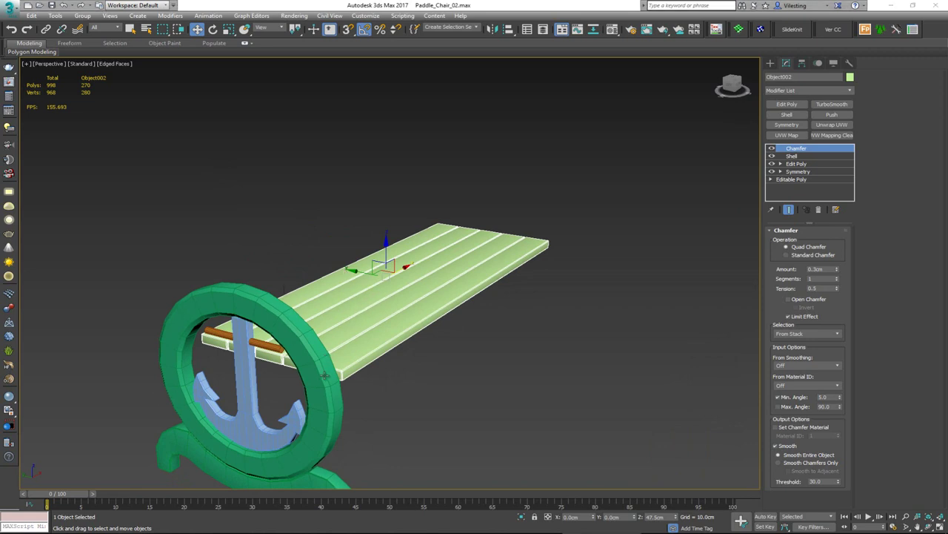
middle_click_drag(335, 330, 358, 332, "alt")
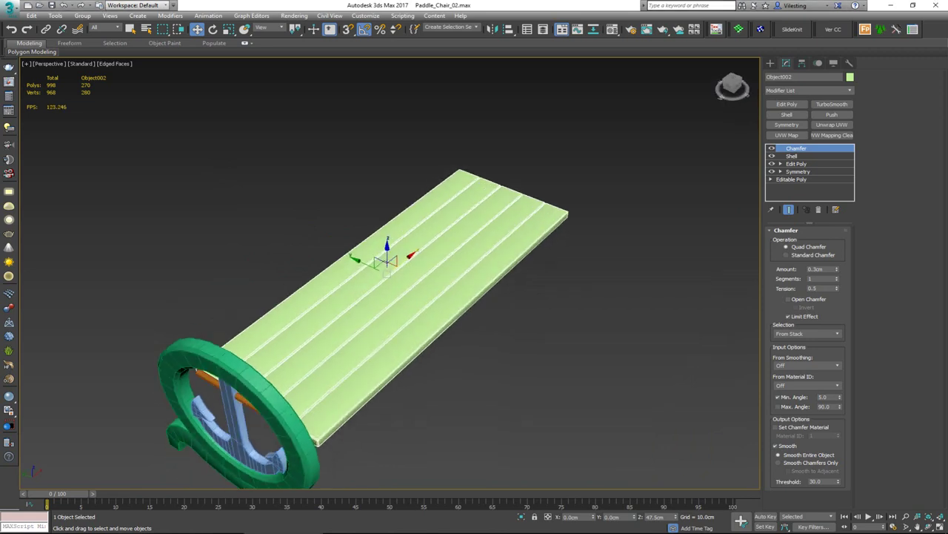
- Switch to the Bench_01 photo in Windows Photo Viewer to check the backrest, and return to 3ds Max
left_click_drag(0, 27, 326, 31)
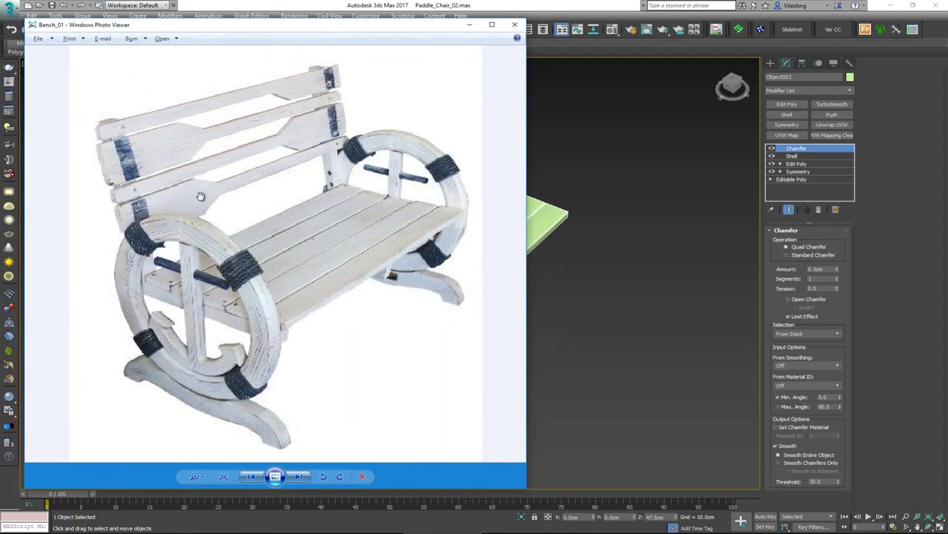
key("alt+Tab")
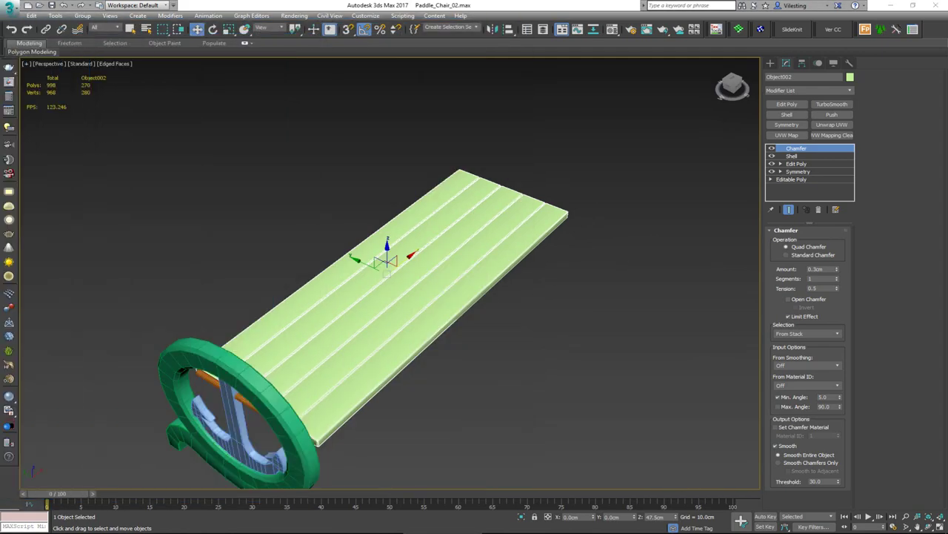
middle_click_drag(376, 263, 377, 261, "alt")
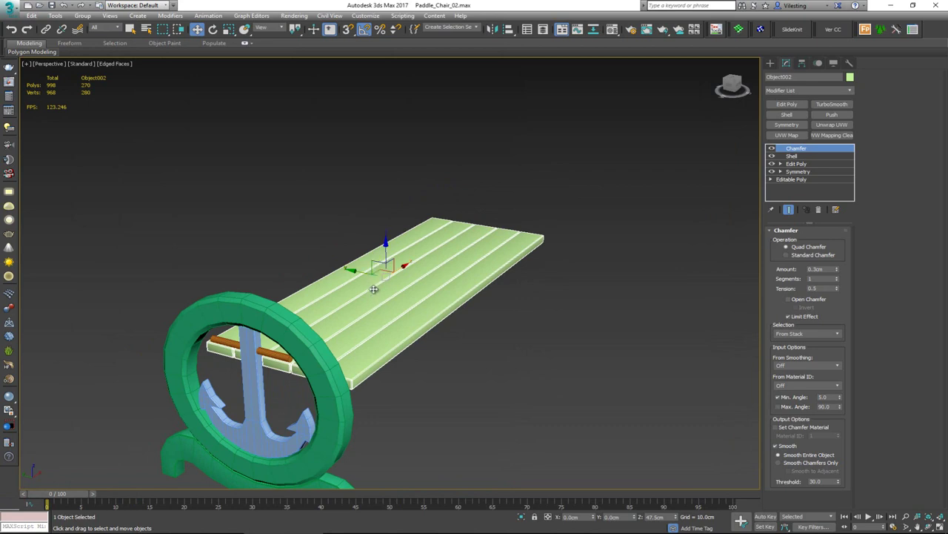
- Clone the seat planks above and behind the seat and rotate the duplicate 75 degrees about X as a leaning backrest
key("ctrl+v")
mouse_move(342, 220)
left_mouse_down("shift")
mouse_move(278, 130)
mouse_move(257, 134)
left_mouse_up("shift")
left_click(475, 309)
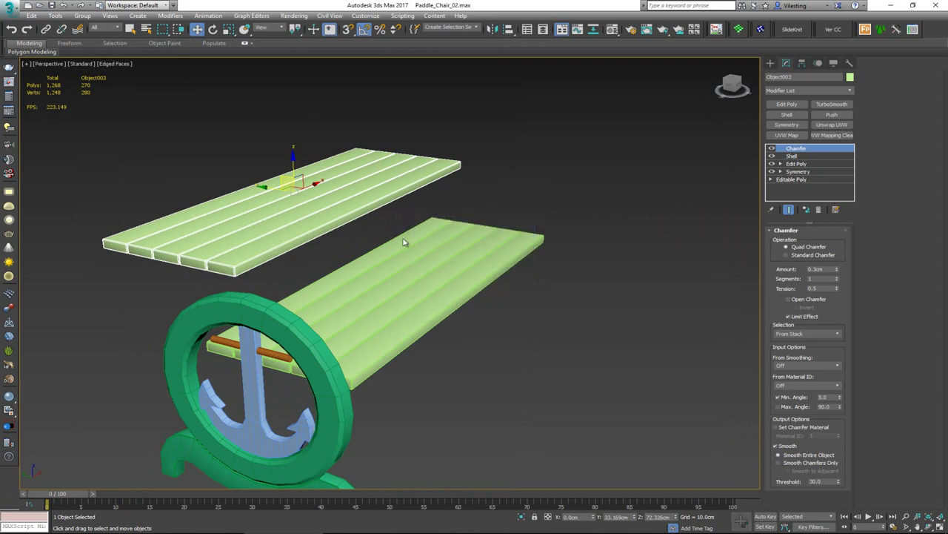
key("e")
left_click_drag(321, 169, 323, 212)
- Unhide all objects in the Left view to bring back the translucent reference box around the bench
key("alt+w")
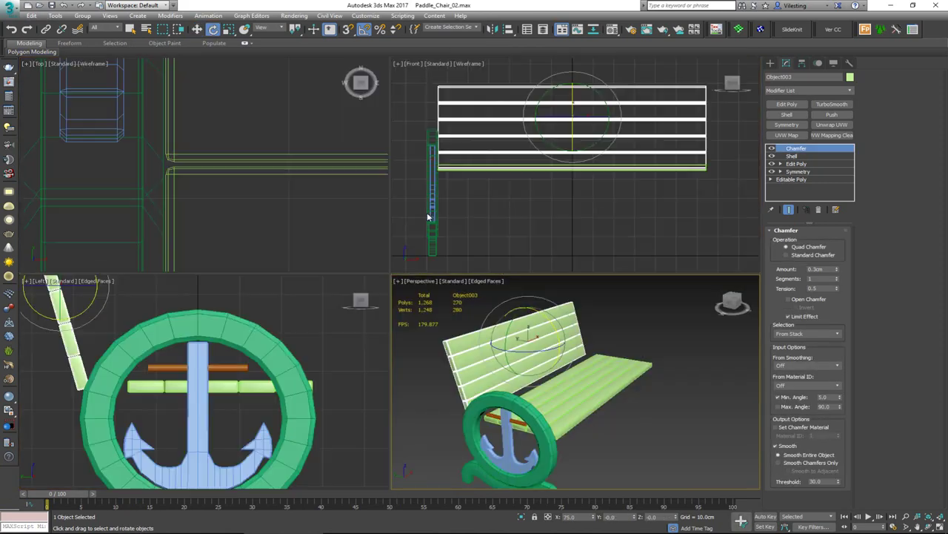
key("alt+w")
scroll(366, 271, "down", 3)
right_click(366, 270)
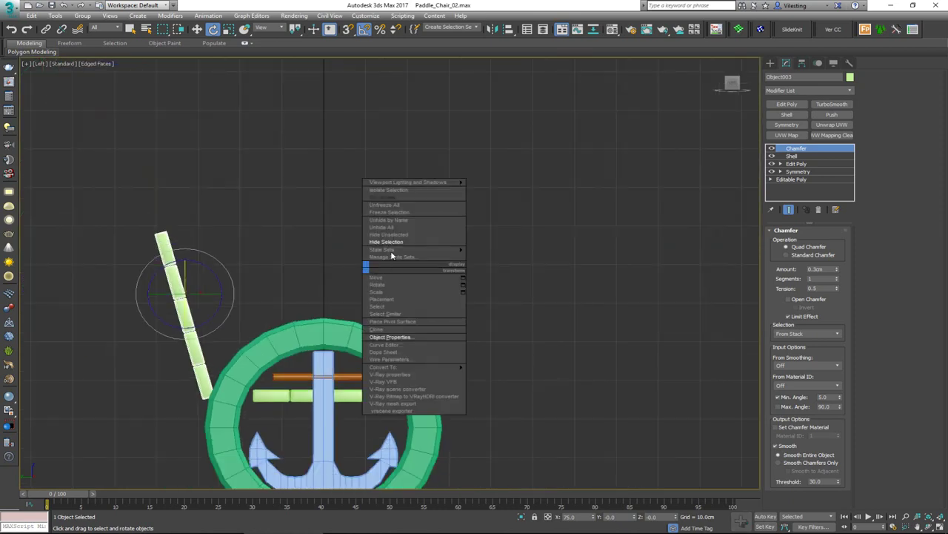
left_click(395, 228)
- Move the backrest inside the reference box's rear edge, just above the ring, at about Y 22.6 cm and Z 78.2 cm
key("w")
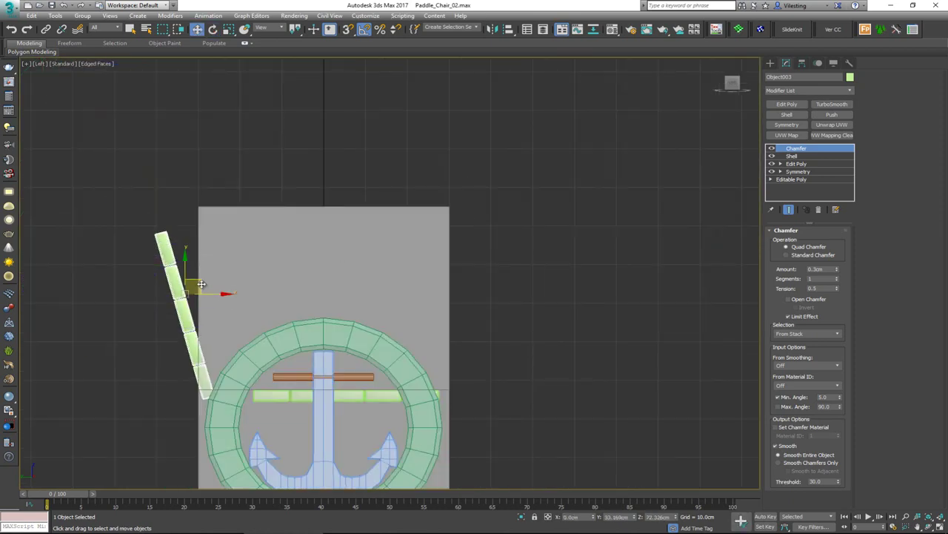
left_click_drag(189, 282, 245, 260)
key("alt+w")
right_click(547, 351)
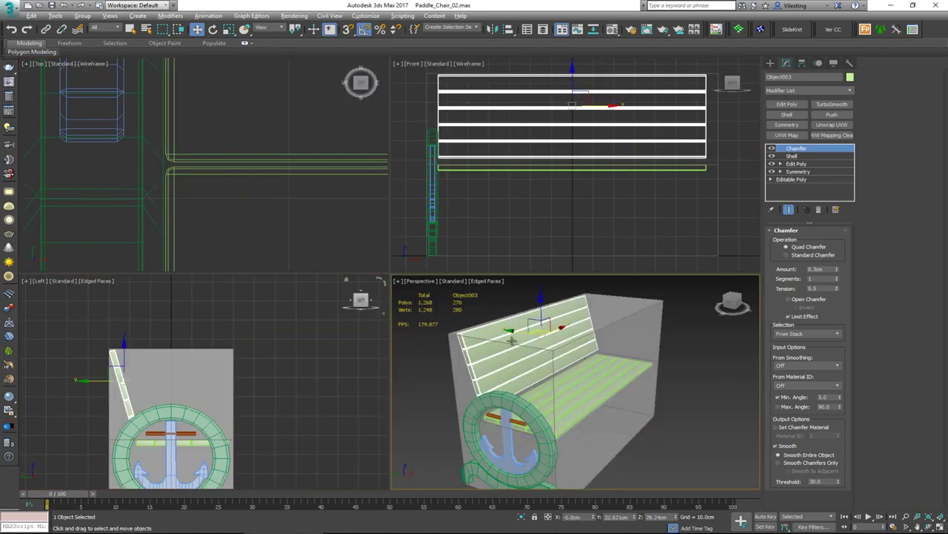
key("alt+w")
middle_click_drag(511, 340, 463, 334, "alt")
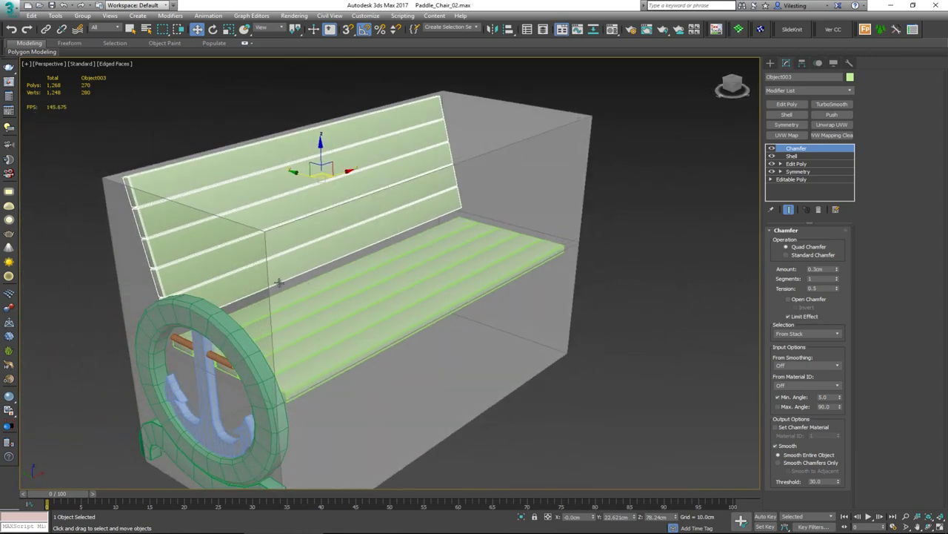
- Rotate the backrest planks -75 degrees about X so they lie flat again
middle_click_drag(280, 282, 338, 197, "alt")
key("e")
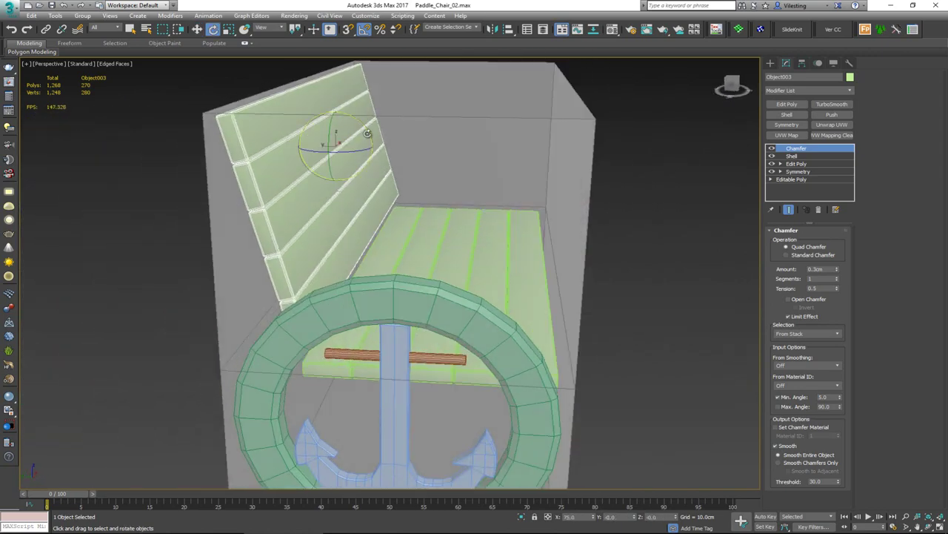
left_click_drag(367, 133, 341, 107)
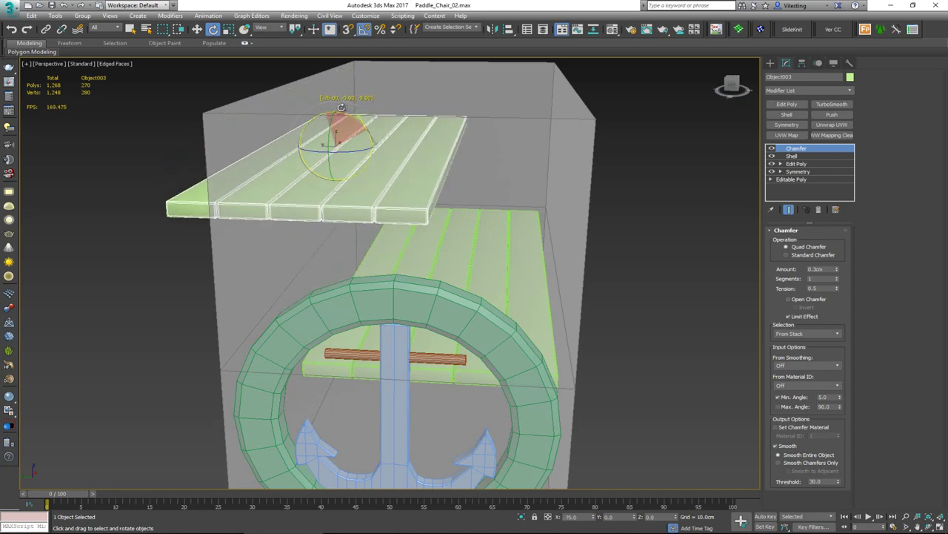
- Move the flattened planks above the reference box in the Left view, at about Y 5.5 cm and Z 104.9 cm
key("alt+w")
right_click(242, 338)
key("alt+w")
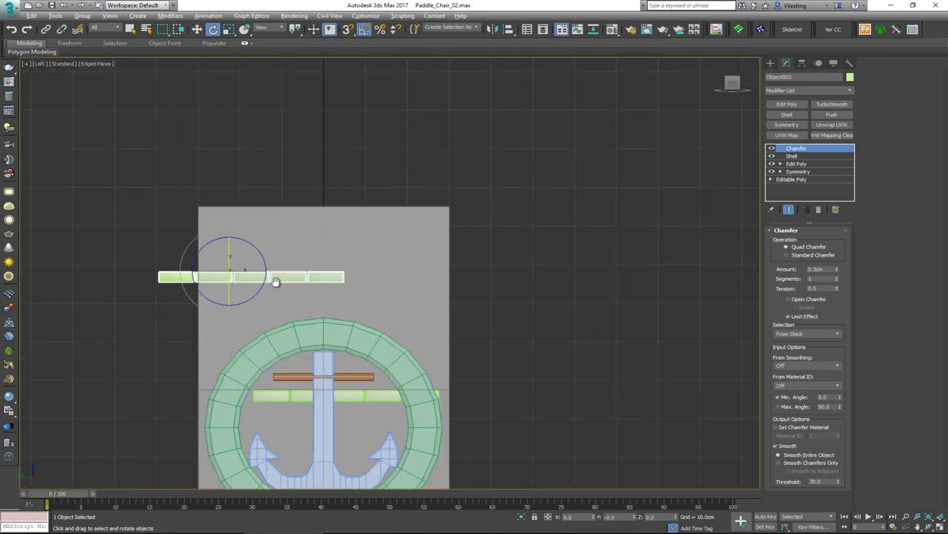
middle_click_drag(276, 281, 263, 359)
key("w")
left_click_drag(229, 338, 306, 234)
key("ctrl+z")
left_click(174, 354)
key("alt+w")
key("alt+w")
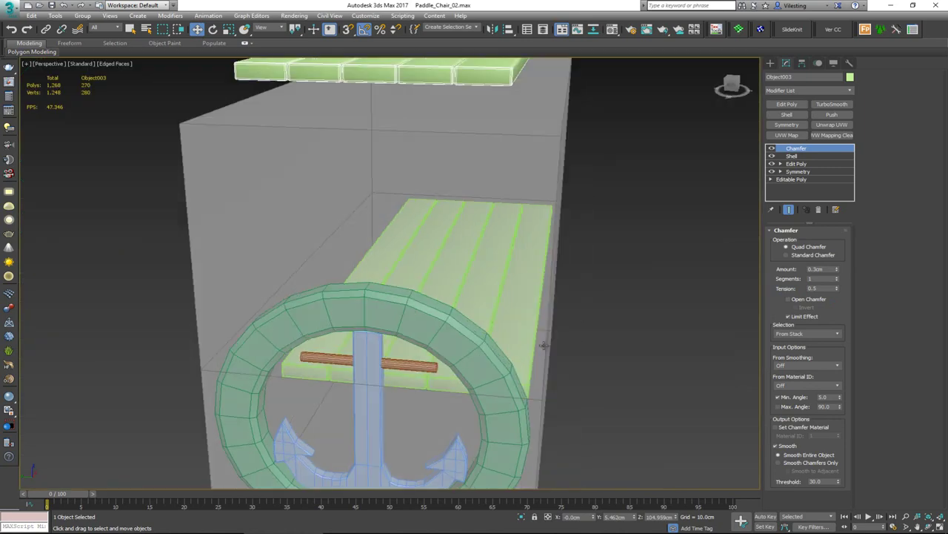
- Disable the raised planks' Chamfer and Shell modifiers and toggle their Edit Poly modifier off and on to examine the underlying plane
middle_click_drag(571, 393, 370, 351, "alt")
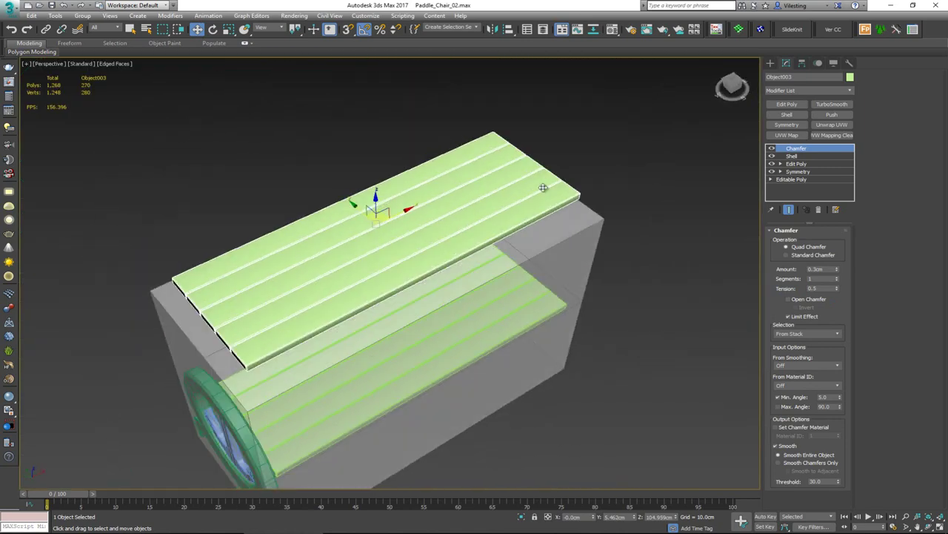
left_click(772, 149)
left_click(772, 157)
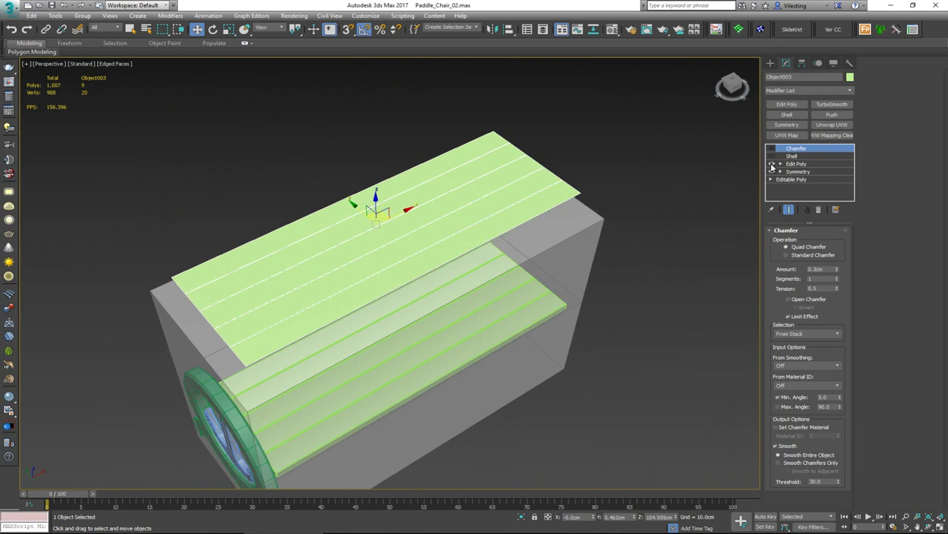
left_click(772, 164)
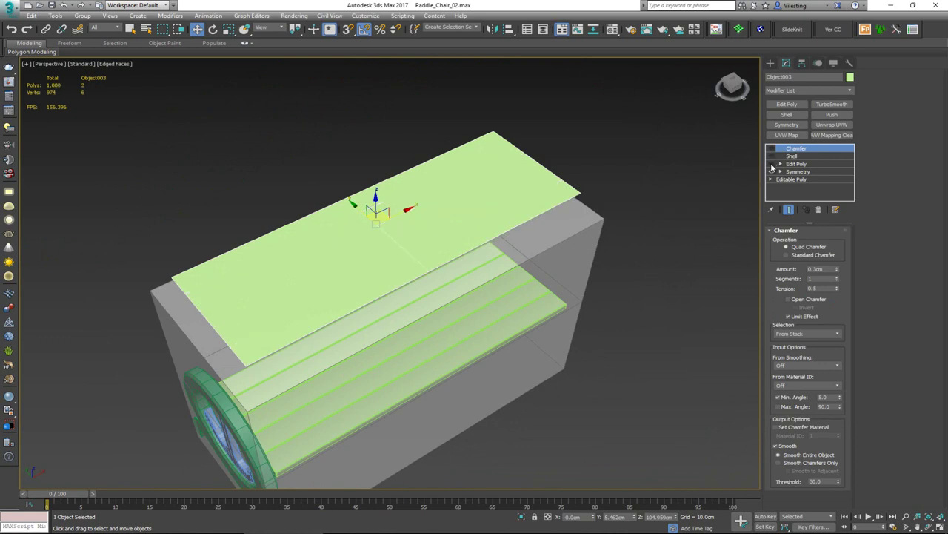
left_click(777, 166)
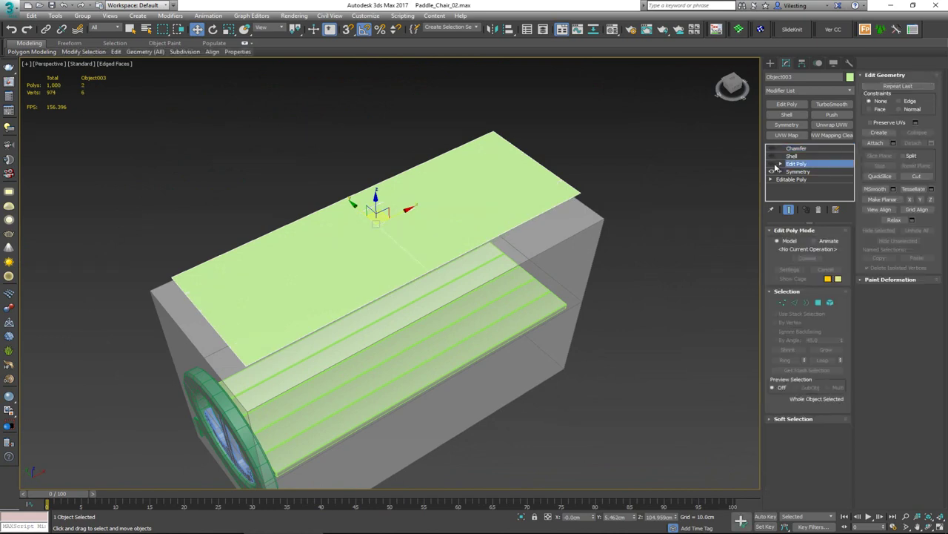
left_click(772, 164)
mouse_move(379, 293)
middle_mouse_down("alt")
mouse_move(419, 283)
mouse_move(397, 288)
middle_mouse_up("alt")
scroll(439, 266, "up", 3)
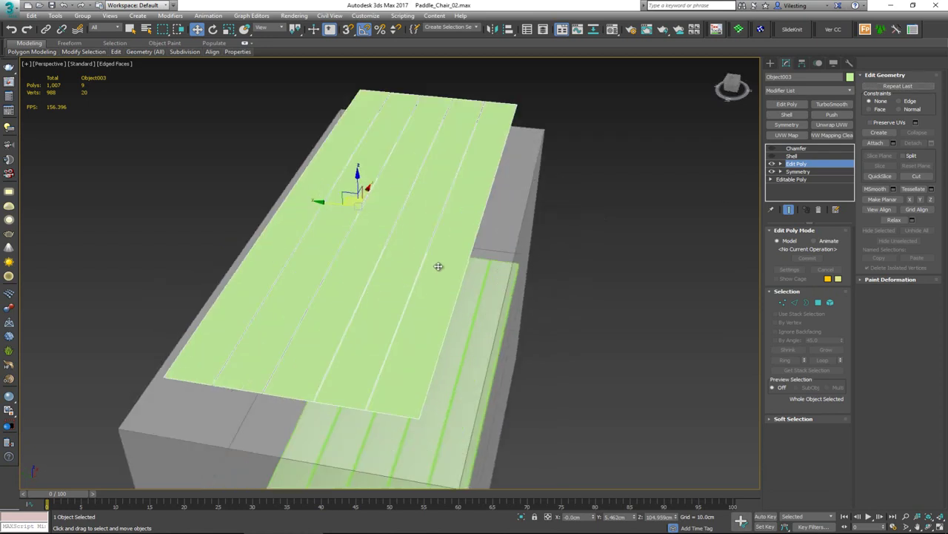
- Delete the Shell, Chamfer and Edit Poly modifiers from the raised copy, keeping only Symmetry above the Editable Poly
left_click(792, 155)
left_click(819, 209)
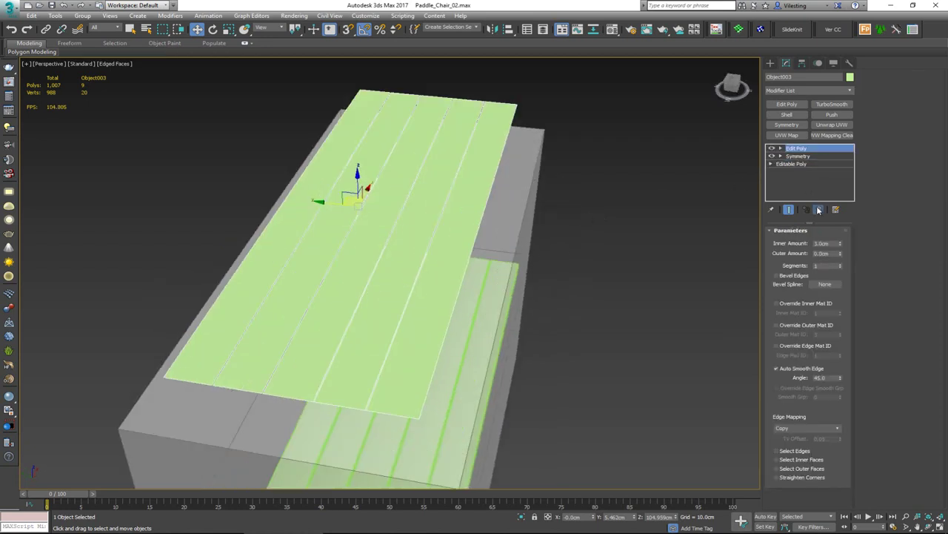
left_click(819, 209)
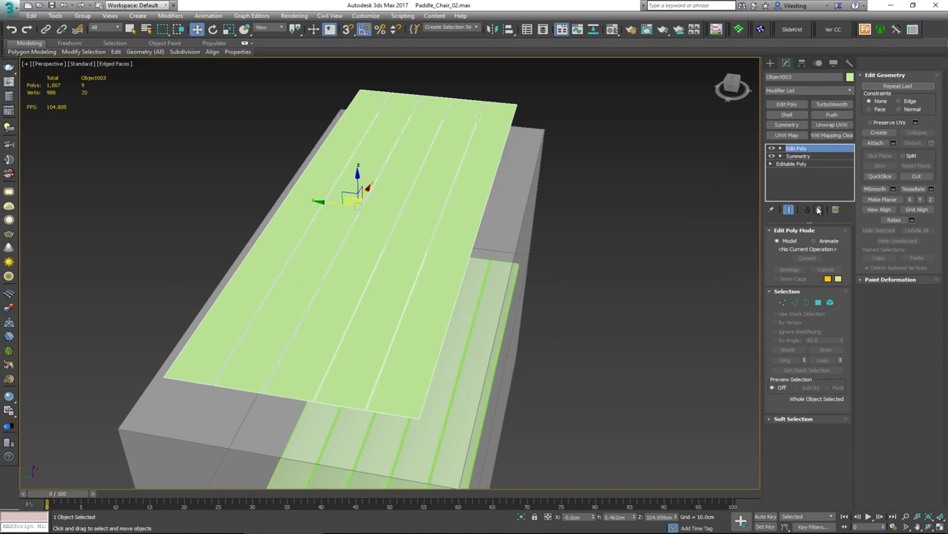
left_click(819, 210)
- Check the Bench_01 photo in Windows Photo Viewer, and remove the plane's central cross edge with its vertices in a new Edit Poly modifier
middle_click_drag(406, 299, 386, 300)
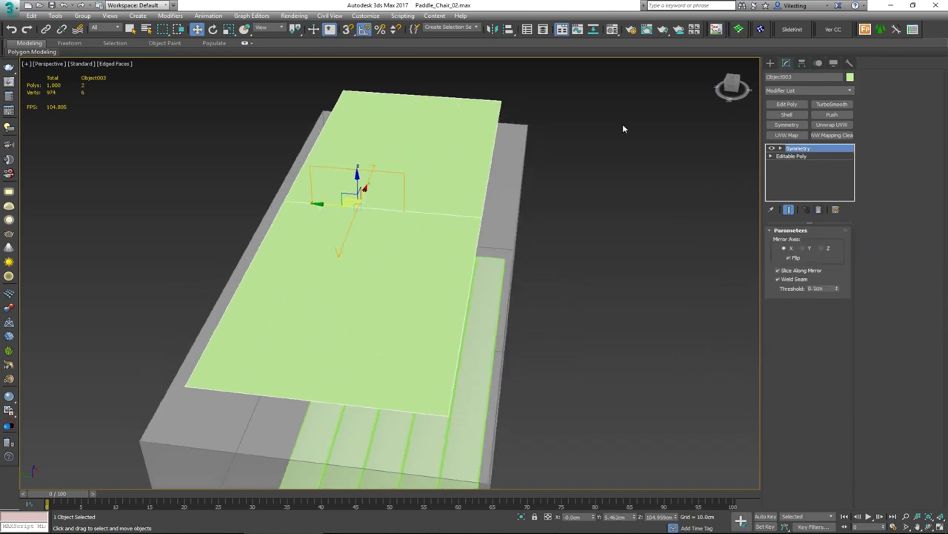
left_click(787, 105)
key("2")
left_click(400, 210)
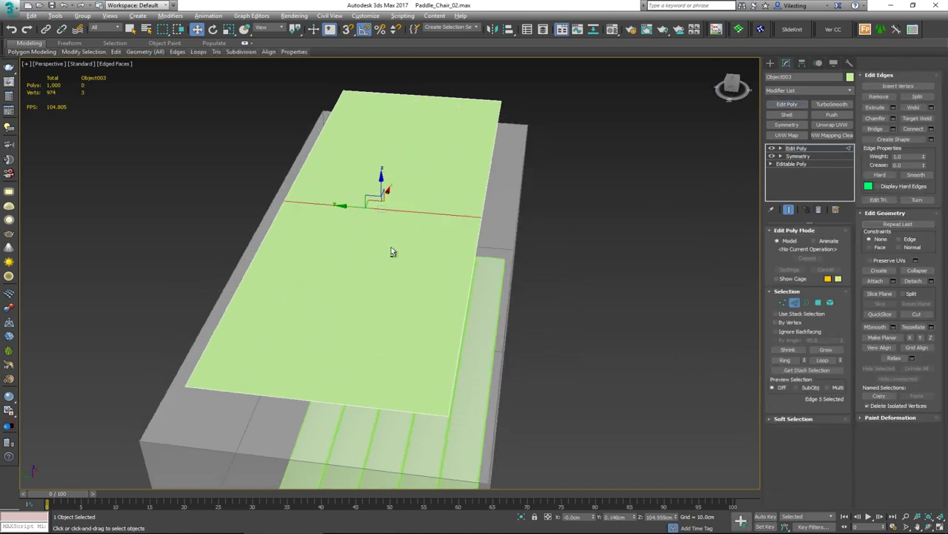
middle_click_drag(391, 249, 322, 263, "alt")
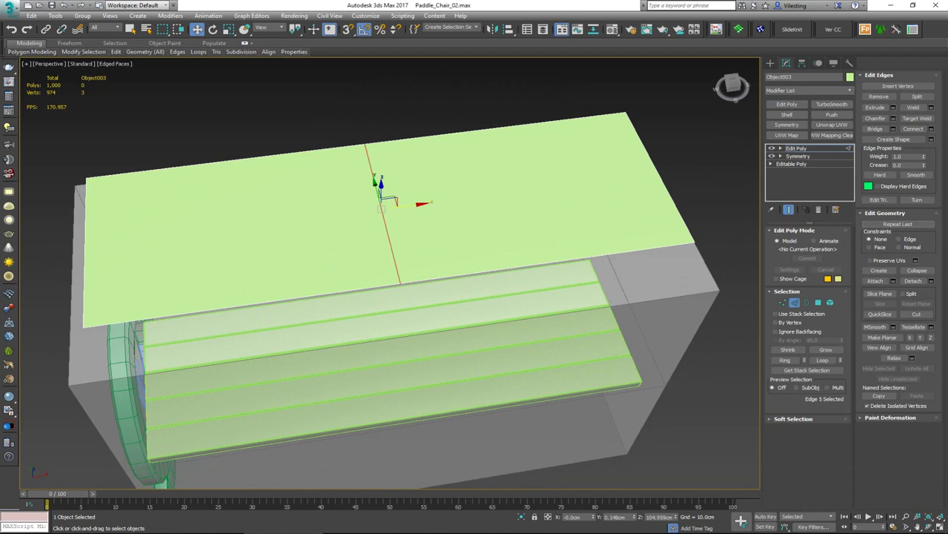
key("alt+Tab")
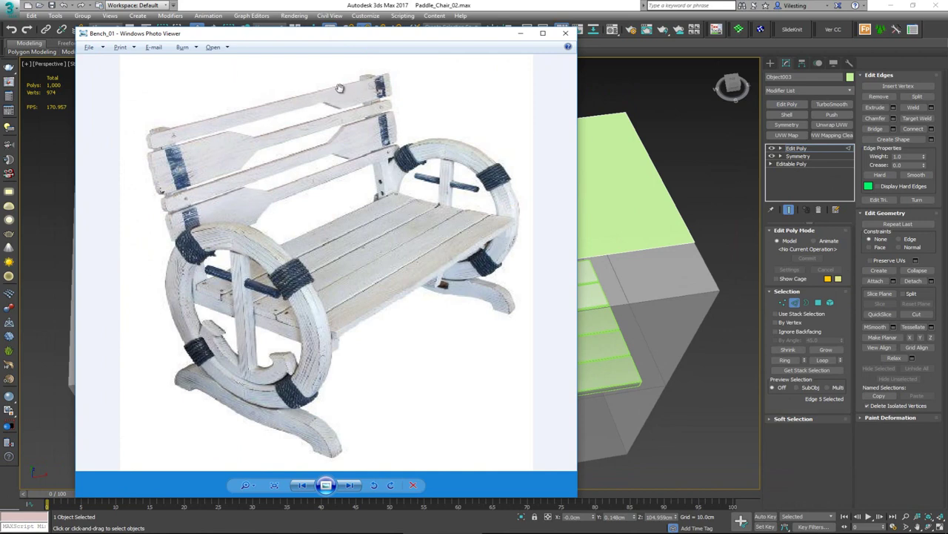
key("alt+Tab")
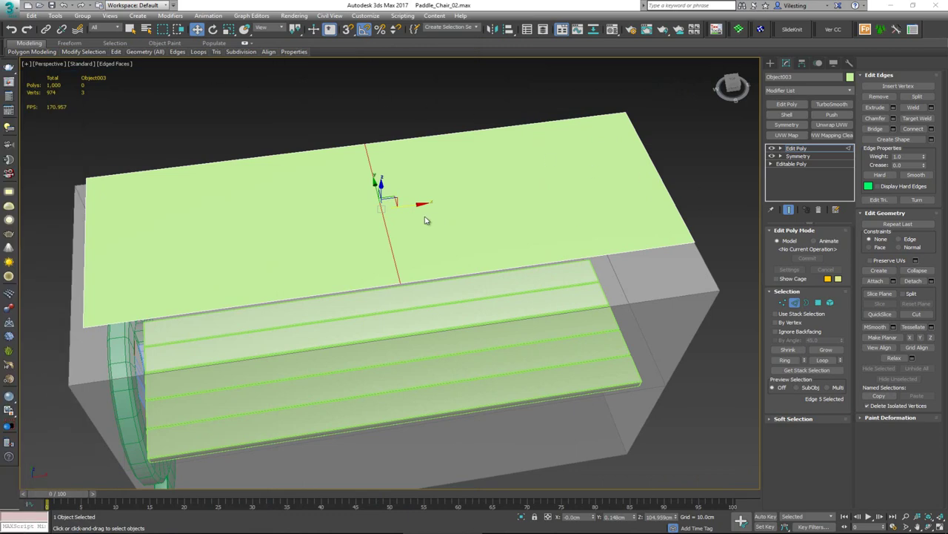
key("ctrl+BackSpace")
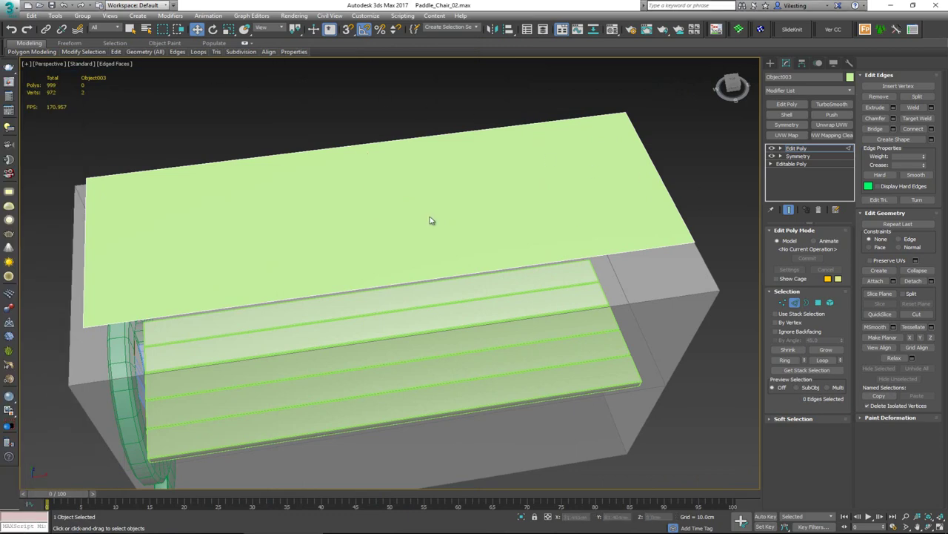
- Insert two cross edges over the plane's full width toward its +X end, at about X 33.6 cm and X 26.4 cm
middle_click_drag(407, 236, 401, 236, "alt")
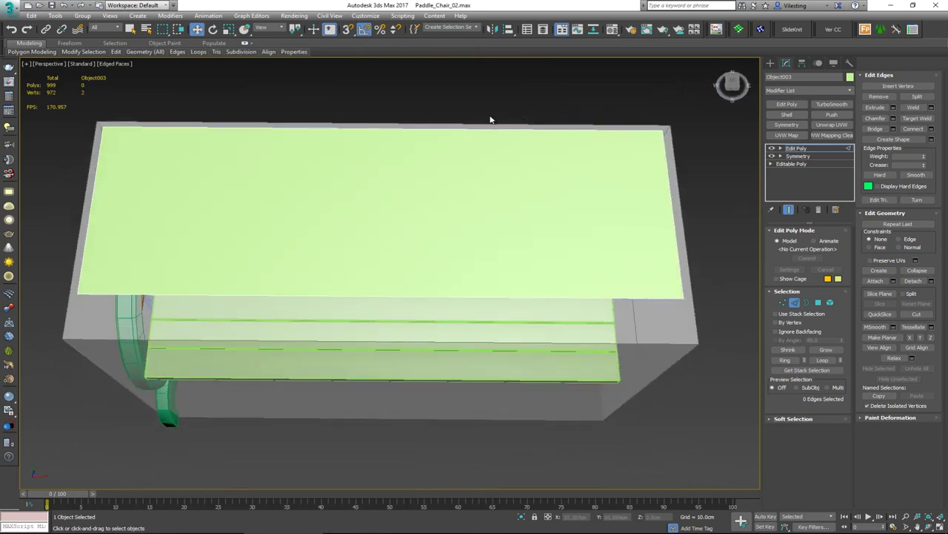
left_click_drag(442, 353, 442, 354)
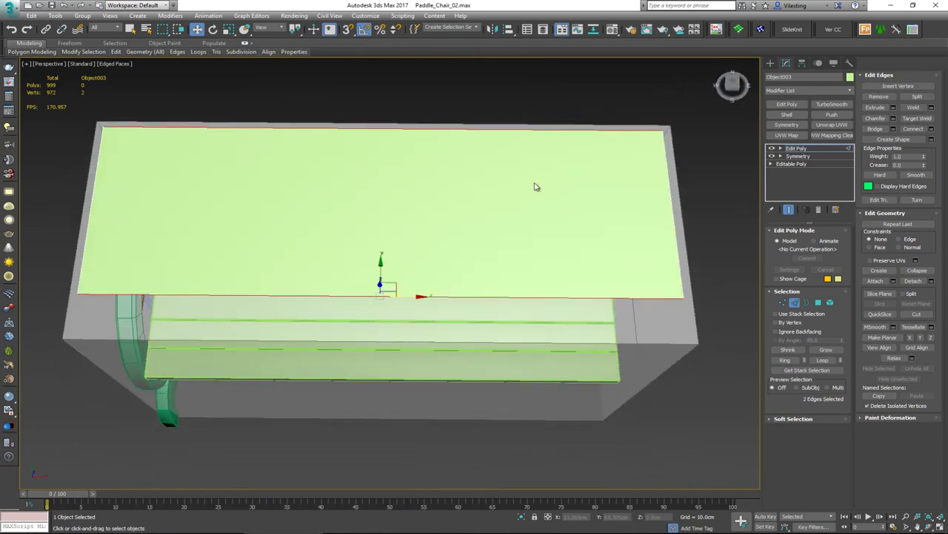
key("alt+1")
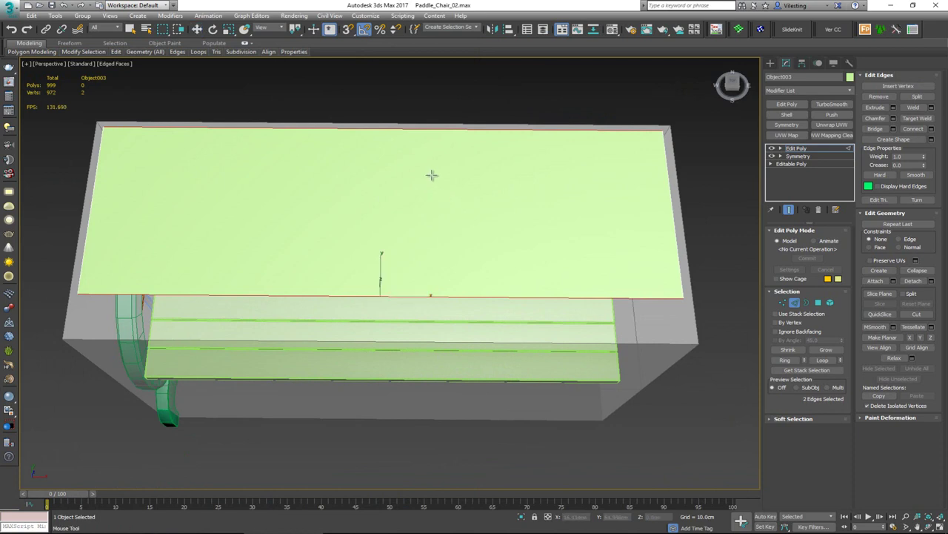
left_click(532, 178)
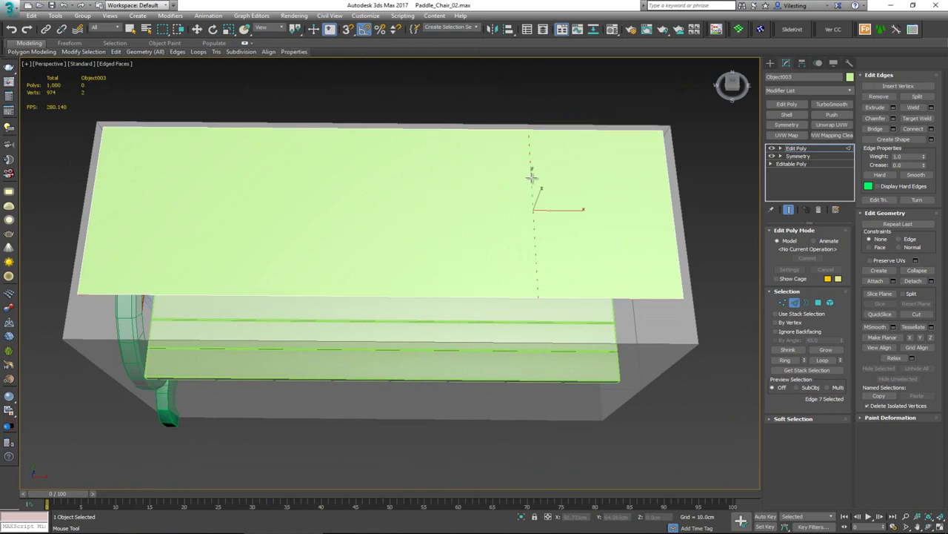
right_click(526, 206)
middle_click_drag(504, 221, 502, 196, "alt")
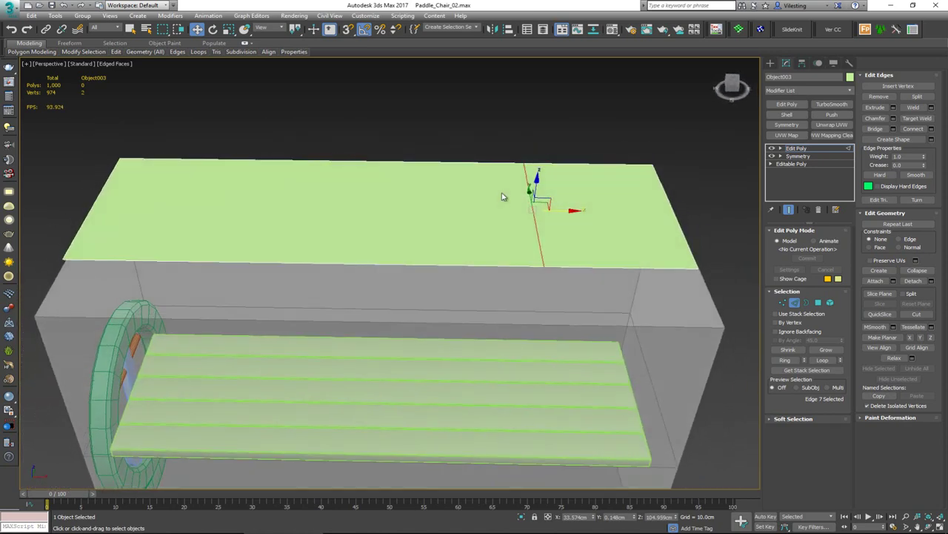
key("alt+c")
left_click(505, 242)
right_click(485, 263)
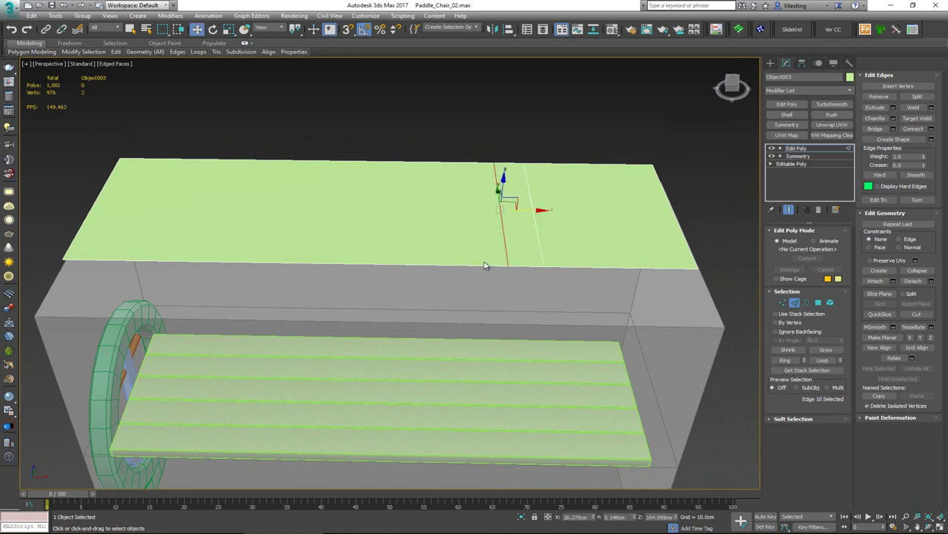
- Scale the two long edges of the plane's longest section toward each other along Y to form the paddle shaft
left_click_drag(360, 121, 351, 296)
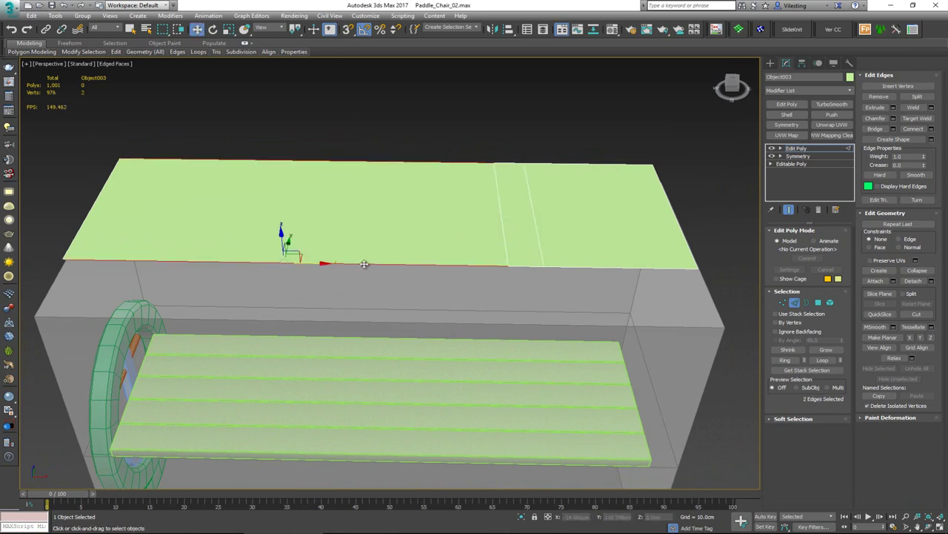
middle_click_drag(351, 296, 398, 254, "alt")
key("r")
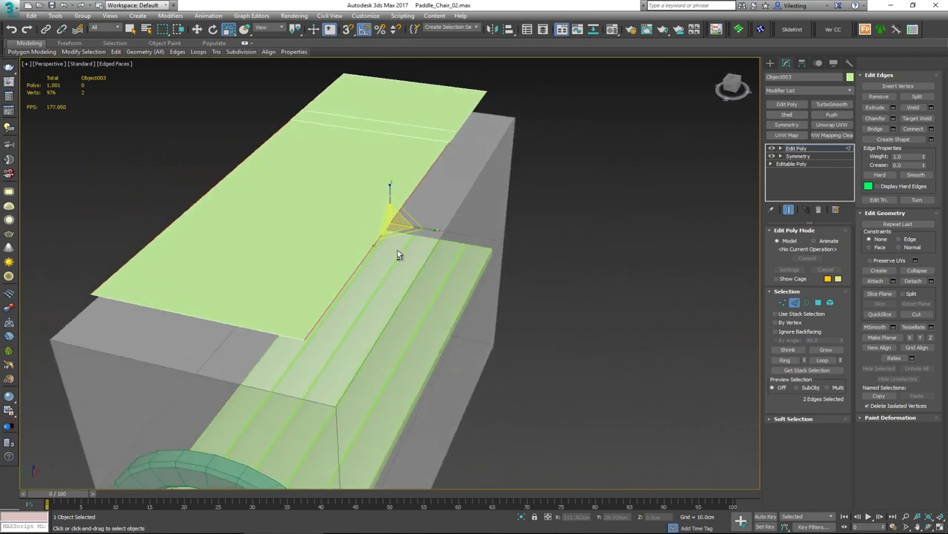
left_click_drag(291, 29, 299, 58)
left_click_drag(336, 212, 252, 189)
- Scale the four vertices of the wide end section along Y to narrow the paddle blade
middle_click_drag(351, 109, 345, 186)
key("1")
left_click_drag(265, 107, 351, 192)
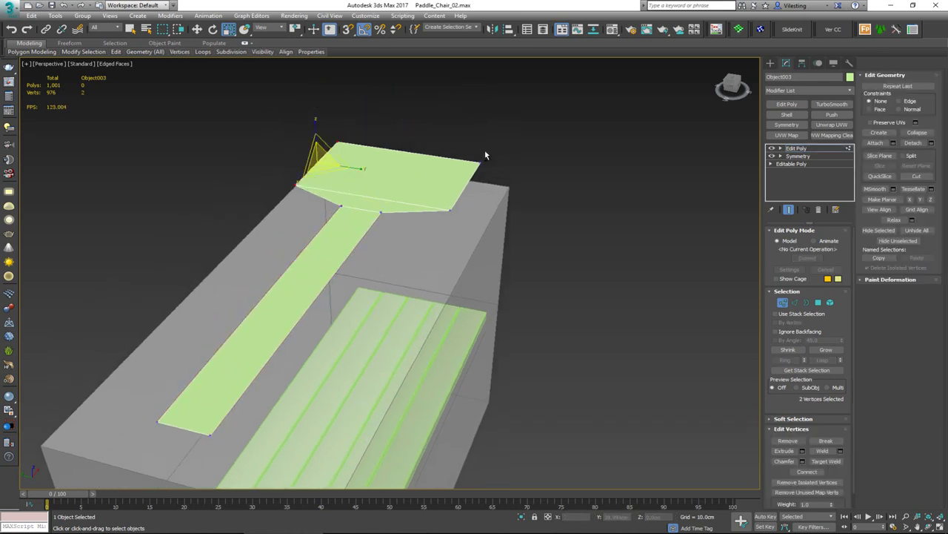
left_click_drag(489, 138, 432, 237, "ctrl")
left_click_drag(432, 181, 381, 175)
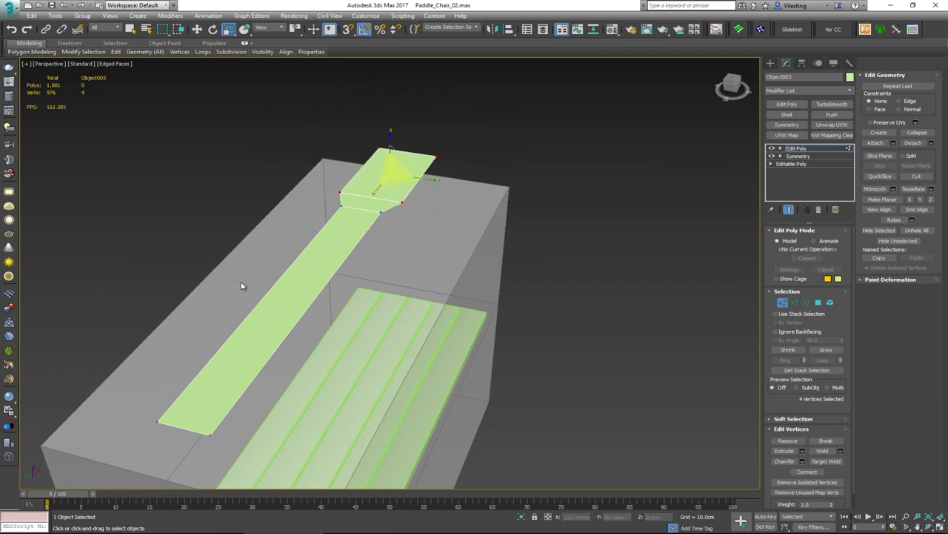
- Scale the shaft's two long edges closer together so the shaft is clearly slimmer than the blade
key("2")
left_click_drag(321, 305, 304, 302)
middle_click_drag(320, 278, 278, 252, "alt")
- Move the blade's two inner vertices outward along X to about 38.9 cm to lengthen the taper into the shaft
key("1")
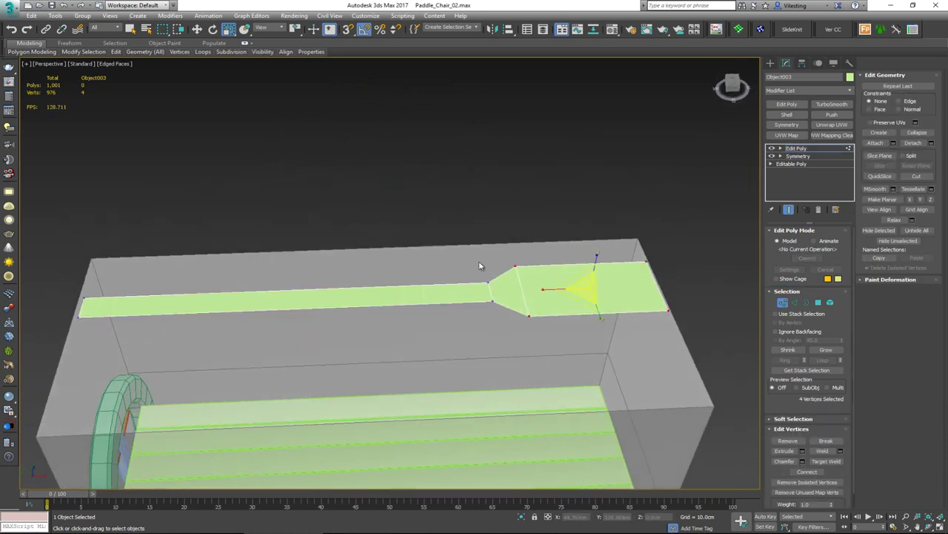
key("w")
left_click_drag(545, 253, 519, 340)
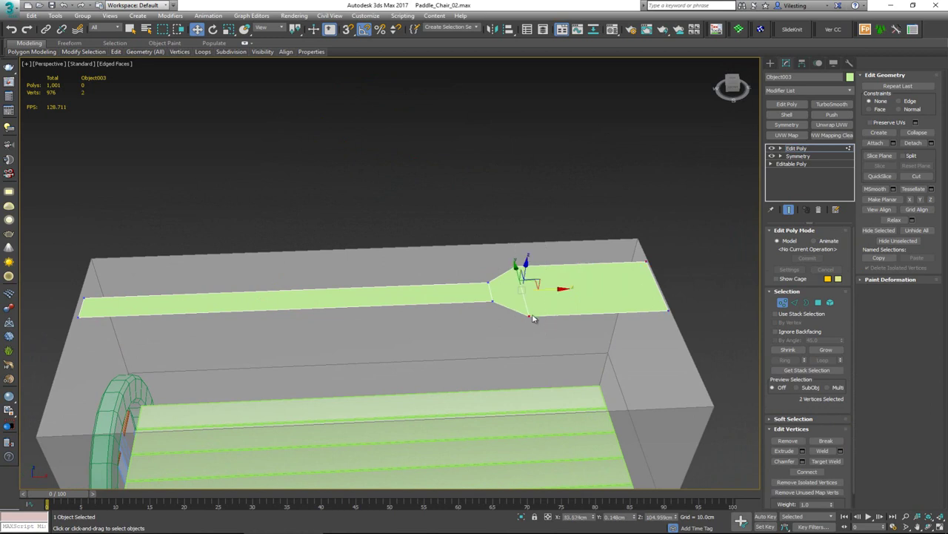
left_click_drag(545, 290, 587, 289)
middle_click_drag(453, 277, 436, 238)
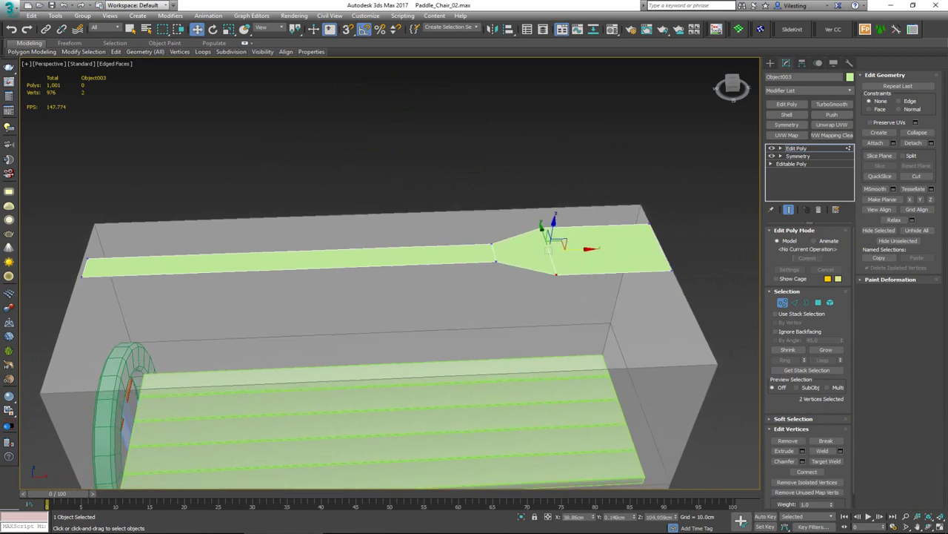
- Examine the paddle-shaped backrest boards up close in the Bench_01 photo in Windows Photo Viewer, and return to 3ds Max
left_click_drag(0, 62, 376, 62)
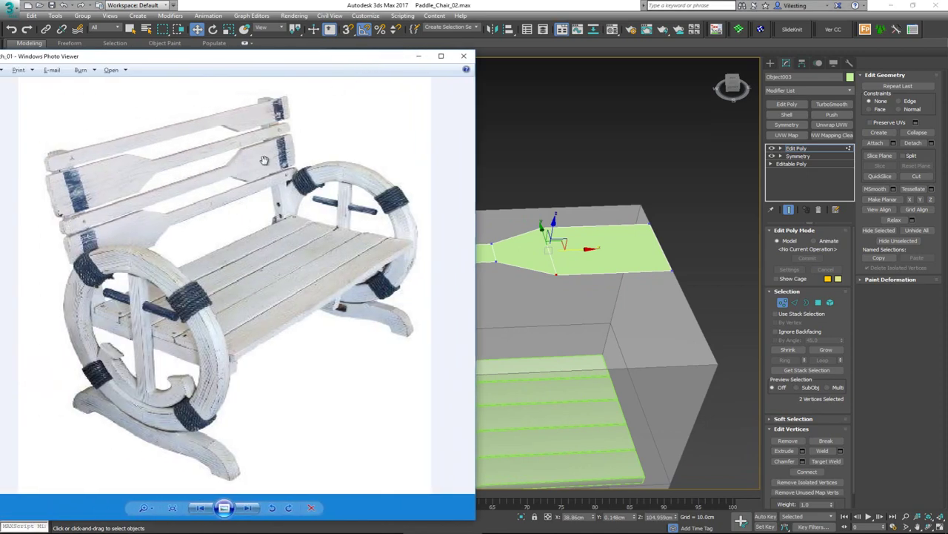
scroll(231, 166, "up", 2)
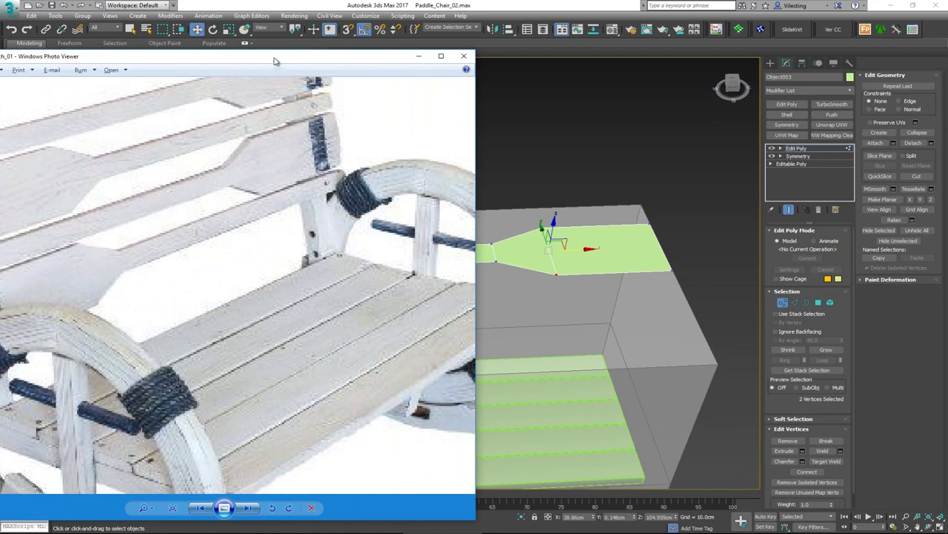
key("alt+Tab")
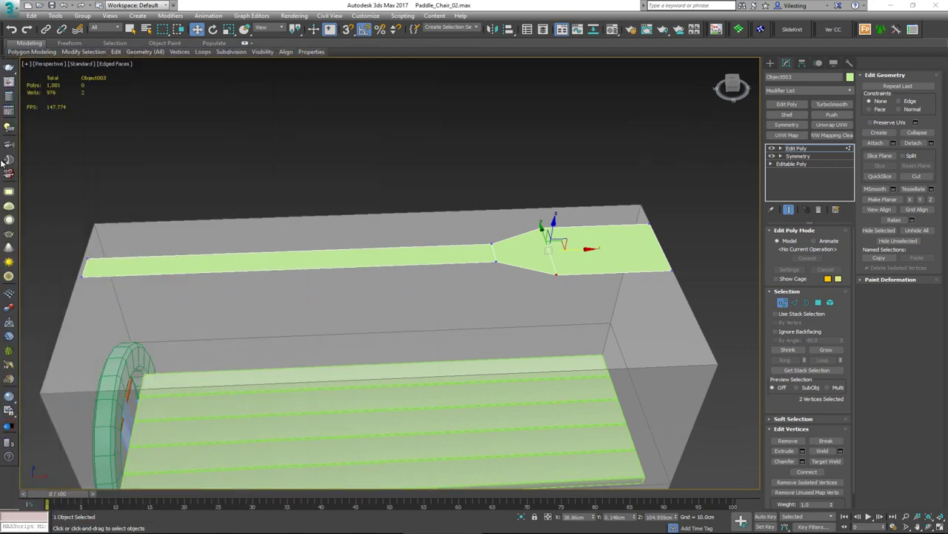
- Thicken the flat paddle with a Shell modifier using a 3.0 cm inner amount
left_click(80, 259)
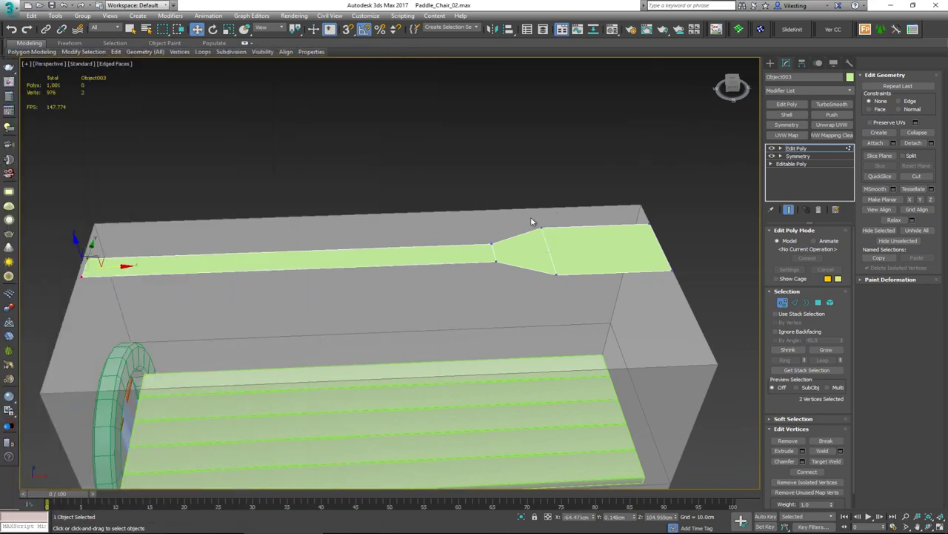
left_click_drag(628, 305, 629, 304, "ctrl")
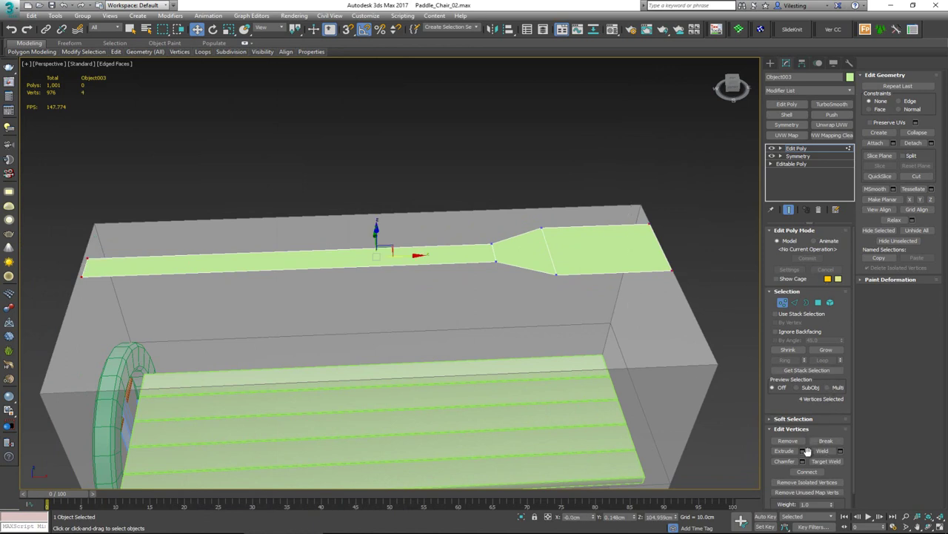
left_click(782, 302)
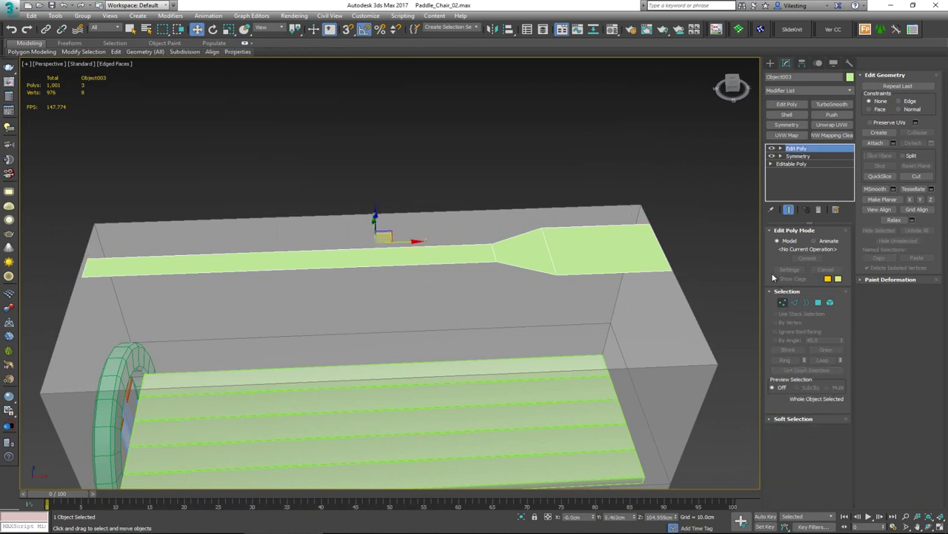
left_click(787, 114)
middle_click_drag(415, 204, 498, 178, "alt")
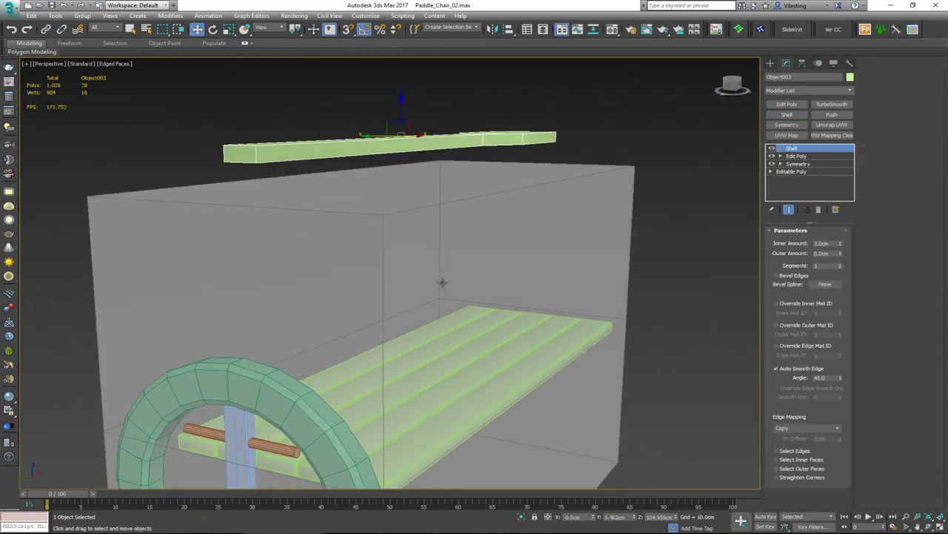
middle_click_drag(459, 296, 351, 269, "alt")
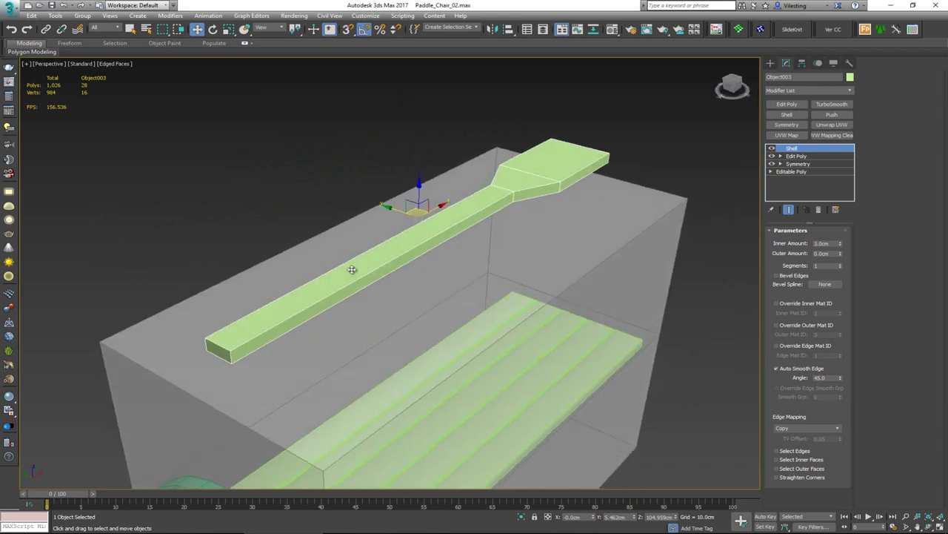
- On a new Edit Poly modifier, chamfer the four vertical corner edges at both ends of the paddle by 2.0 cm
left_click(778, 105)
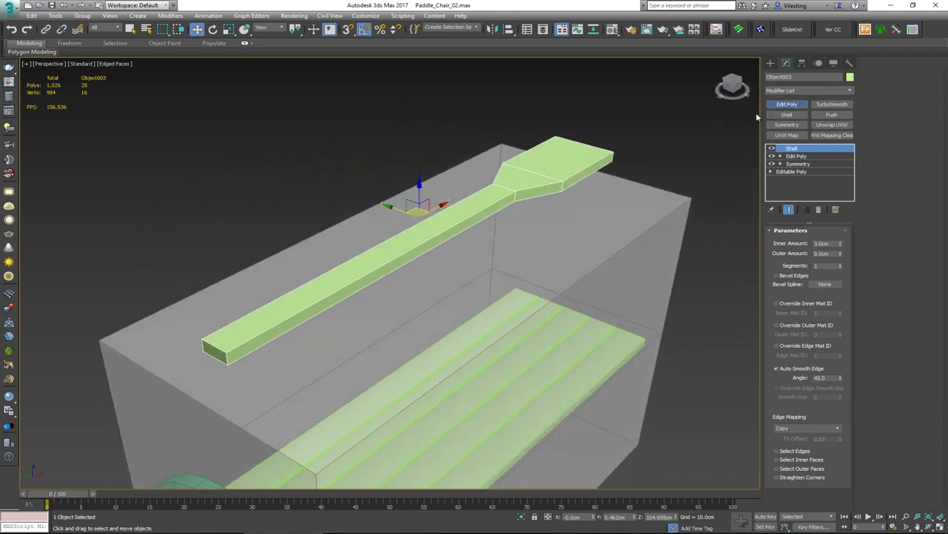
key("2")
left_click(203, 346)
left_click(202, 346, "ctrl")
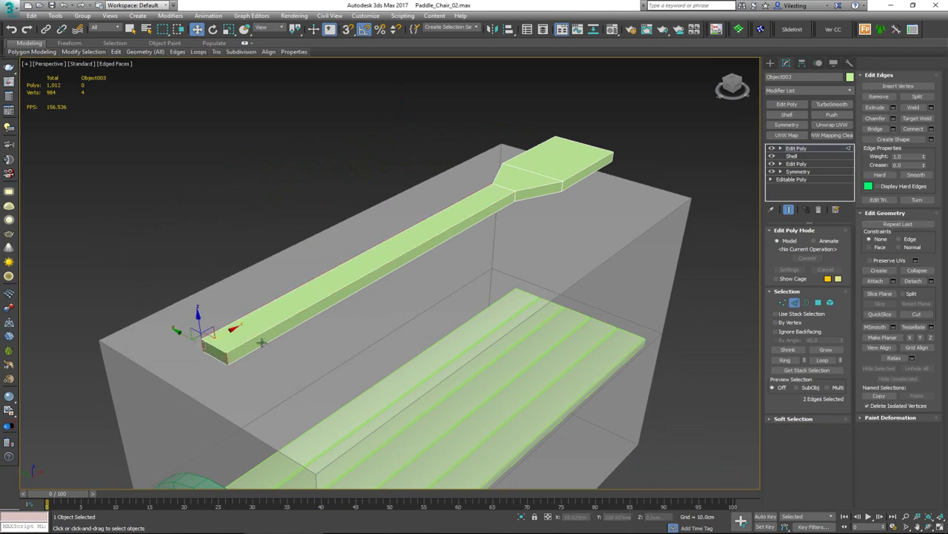
middle_click_drag(262, 341, 236, 339, "alt")
middle_click_drag(314, 337, 84, 235)
middle_click_drag(364, 318, 221, 260)
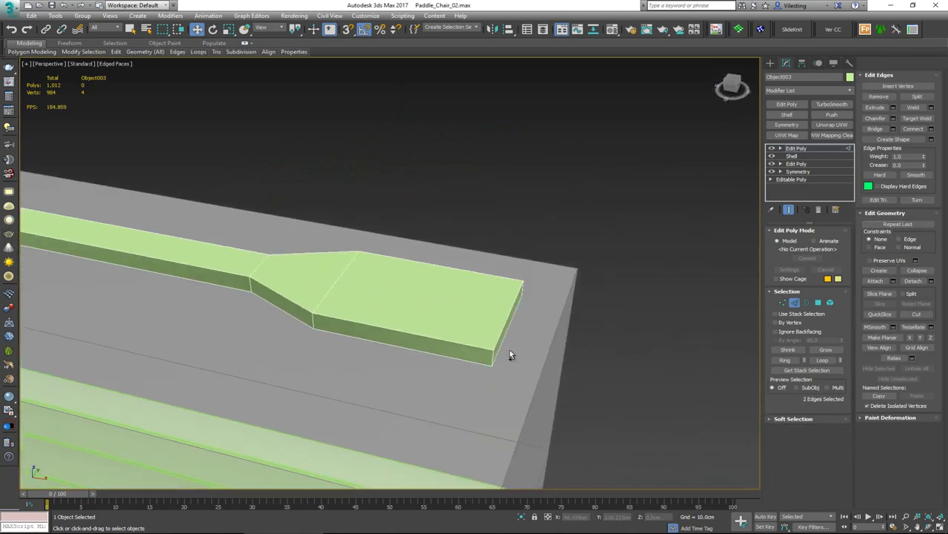
left_click(490, 355, "ctrl")
middle_click_drag(491, 355, 448, 307, "alt")
left_click(385, 438, "ctrl")
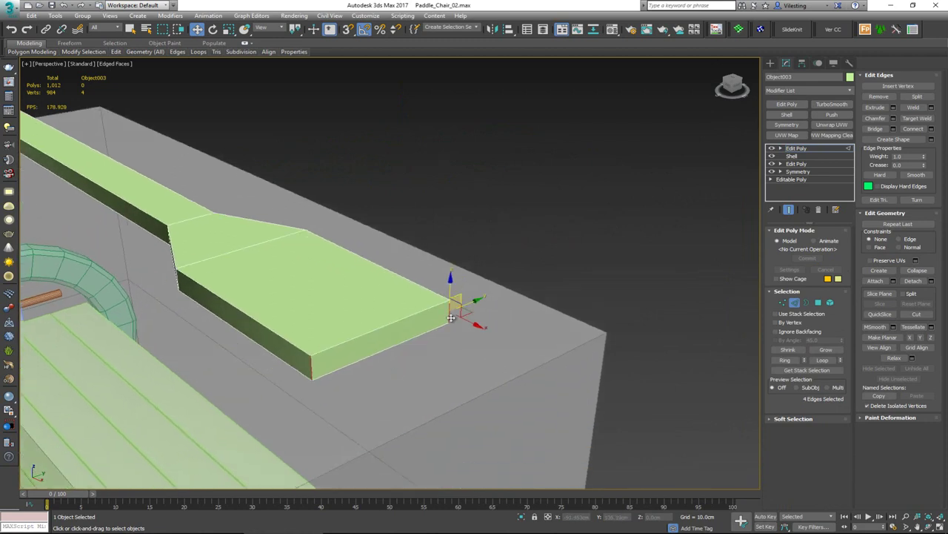
left_click(893, 118)
scroll(364, 314, "up", 2)
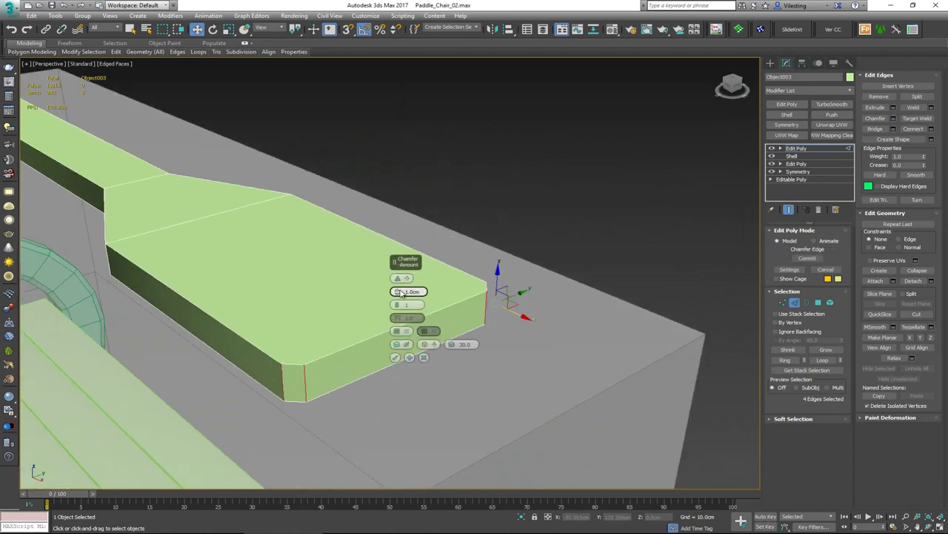
mouse_move(397, 289)
left_mouse_down()
mouse_move(400, 276)
mouse_move(401, 286)
left_mouse_up()
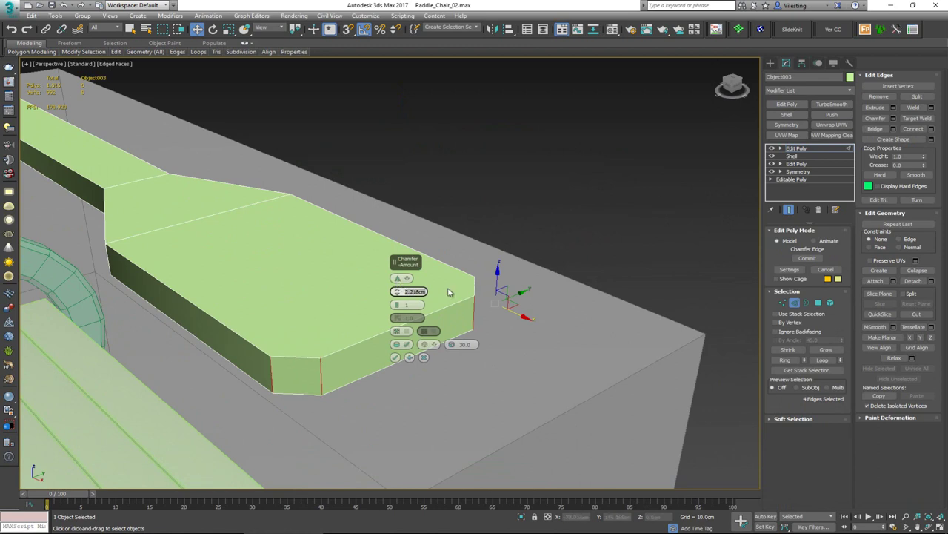
type("2")
key("Return")
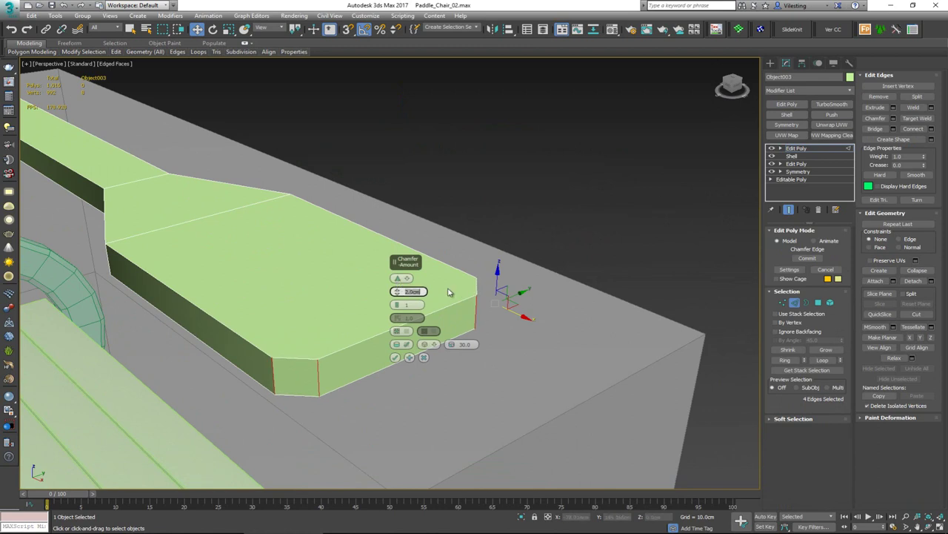
- Raise the corner chamfer to 3 segments and apply it
left_click(397, 303)
left_click(396, 303)
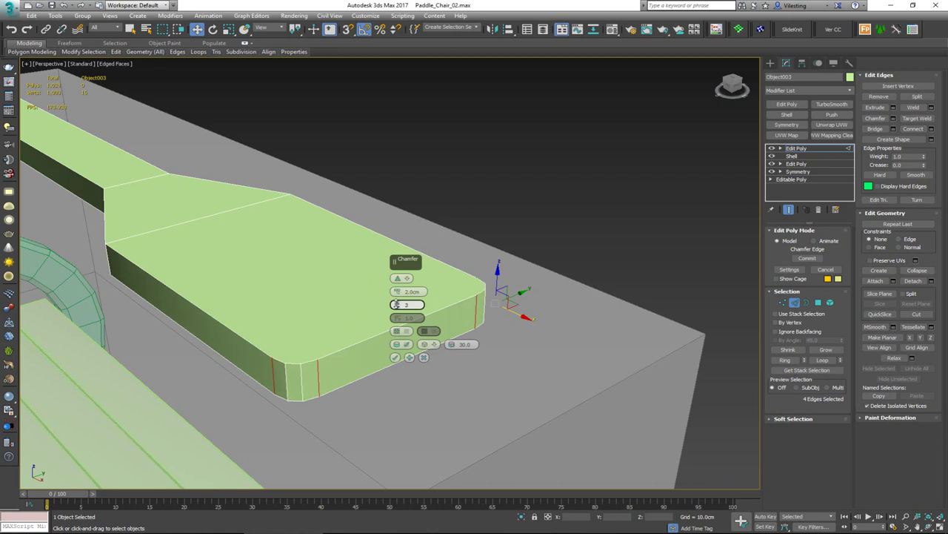
left_click(395, 357)
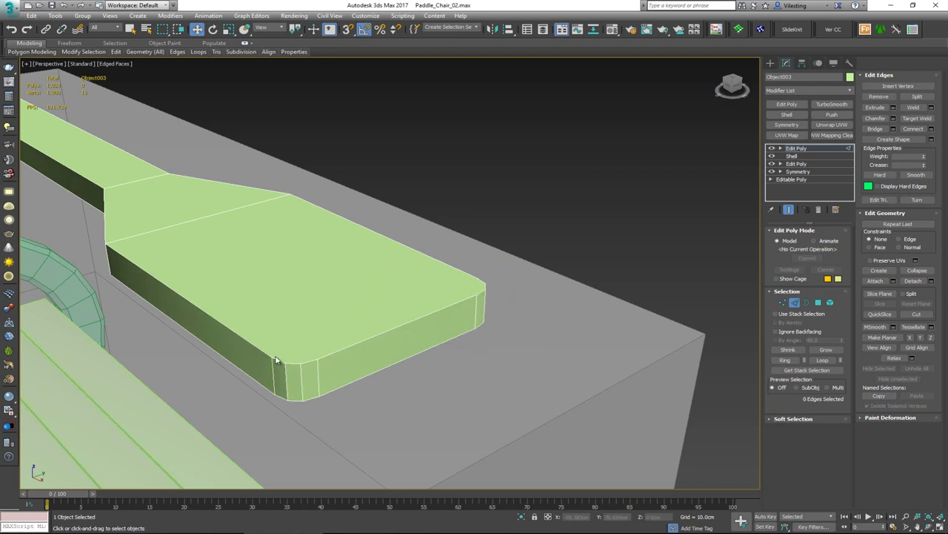
- Try connecting the opposite chamfer vertices across the upper face of the blade's end
key("1")
left_click(272, 357)
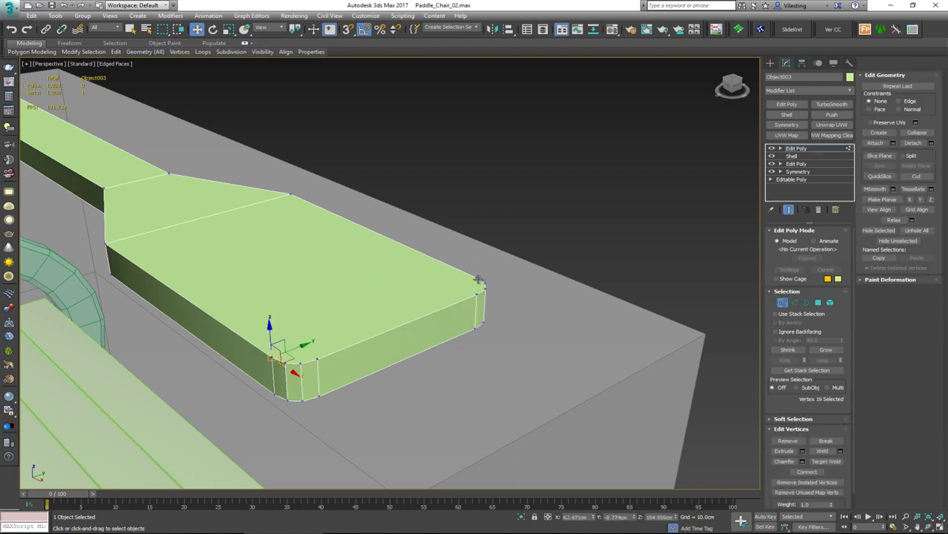
left_click(478, 279, "ctrl")
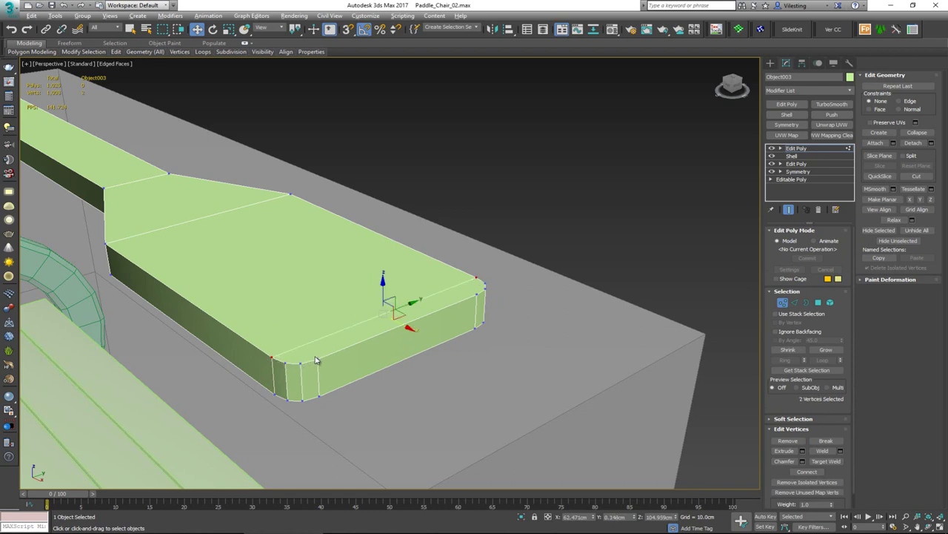
left_click(300, 338)
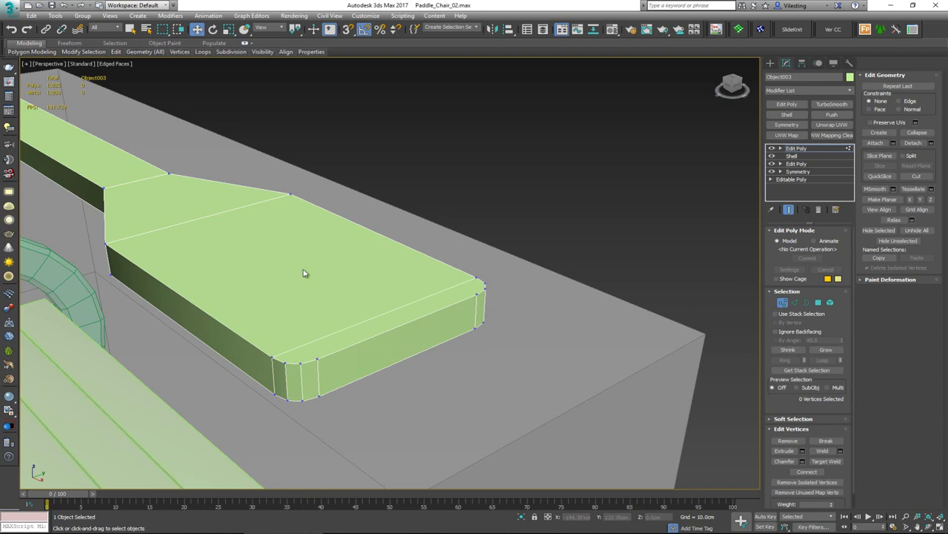
left_click(285, 362)
left_click(480, 284, "ctrl")
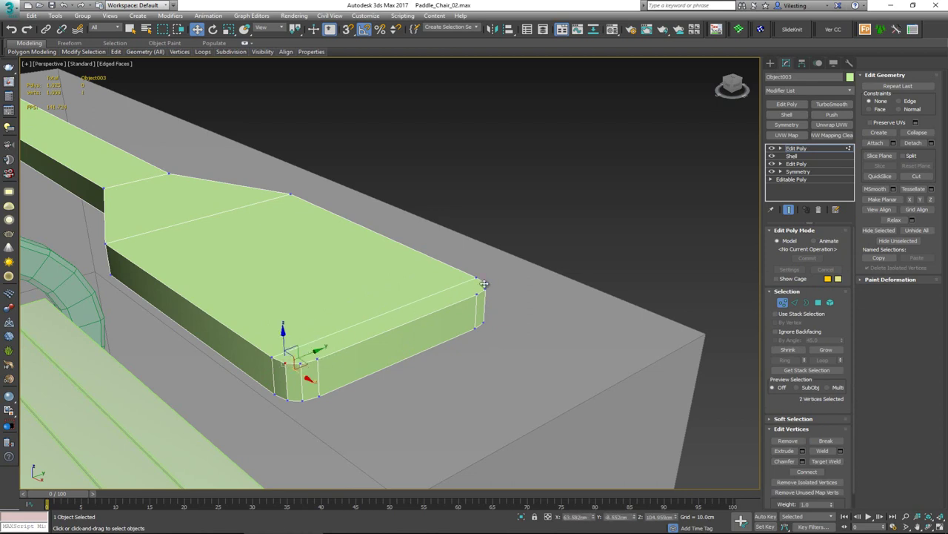
left_click(327, 354)
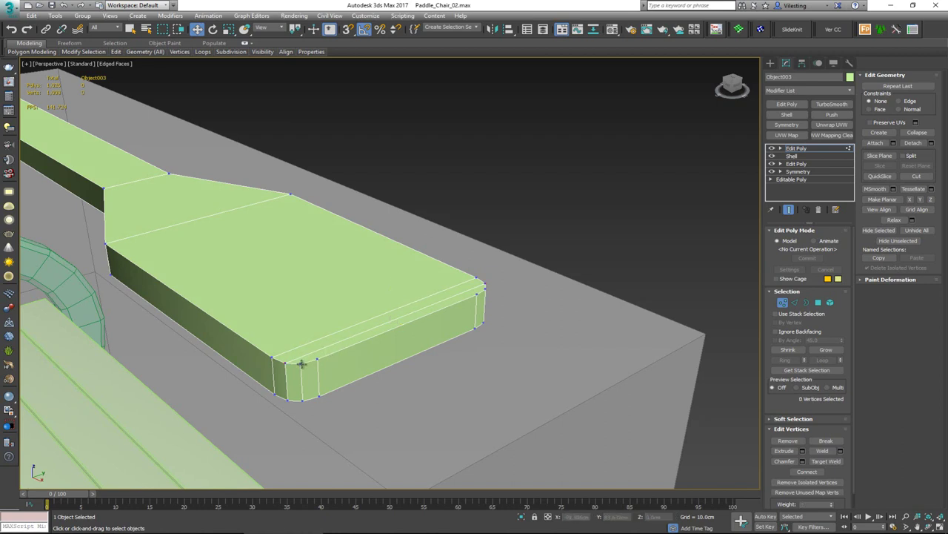
- Undo the connecting edges and step the corner chamfer back to two segments
key("ctrl+z")
key("ctrl+z")
key("ctrl+z")
key("ctrl+z")
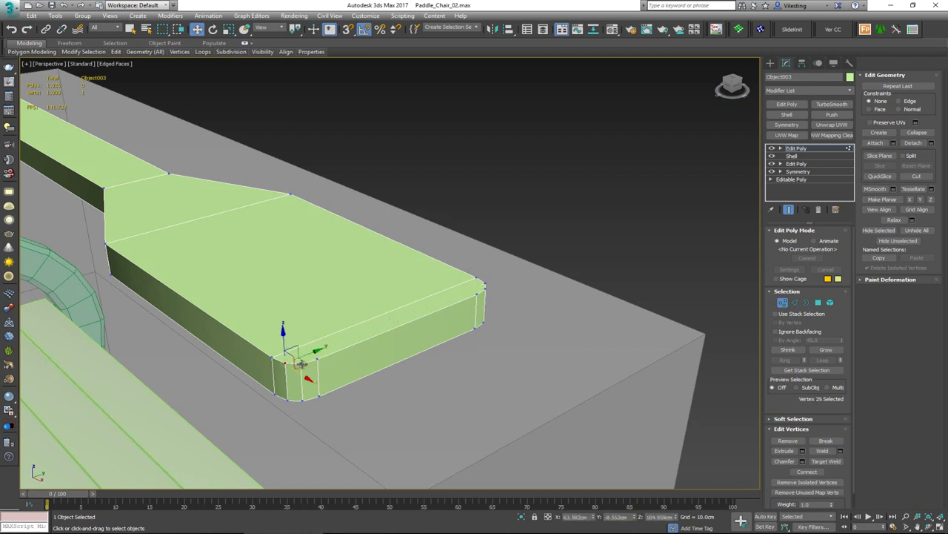
key("ctrl+z")
key("ctrl+z")
key("ctrl+z")
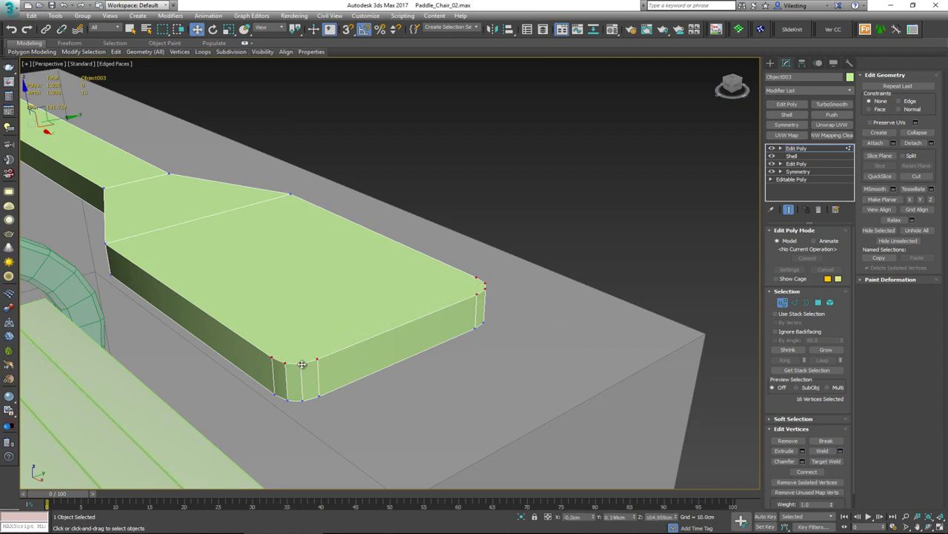
key("ctrl+z")
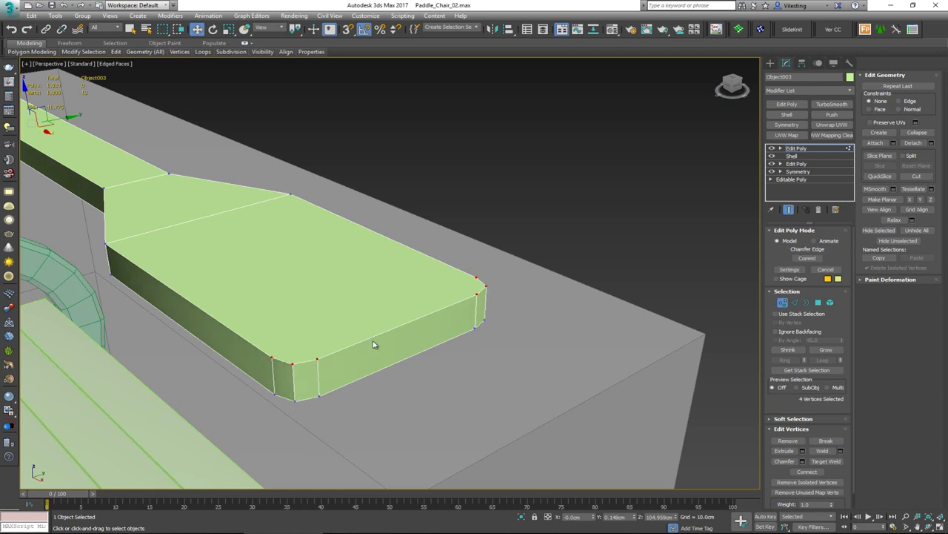
- Inspect the two-segment rounded corners at the shaft end and the blade end of the paddle
left_click_drag(484, 285, 487, 288)
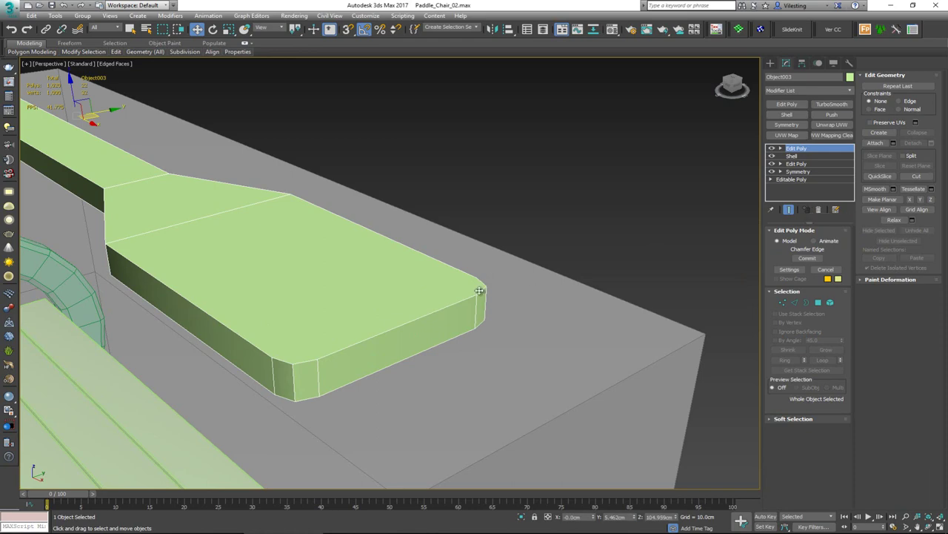
scroll(509, 275, "down", 4)
middle_click_drag(413, 254, 512, 251, "alt")
key("1")
left_click_drag(67, 357, 58, 328)
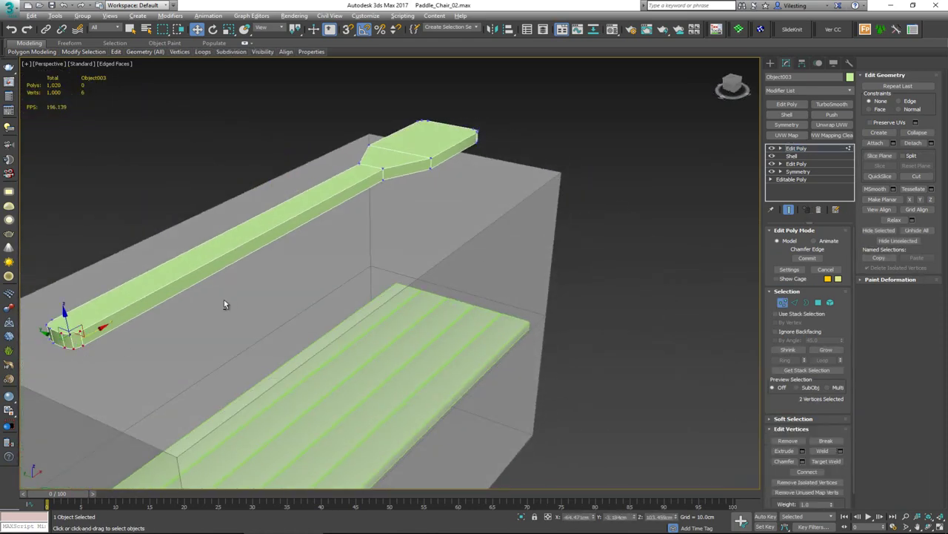
middle_click_drag(318, 287, 96, 185, "alt")
middle_click_drag(307, 365, 173, 161)
scroll(173, 162, "down", 3)
scroll(299, 276, "up", 3)
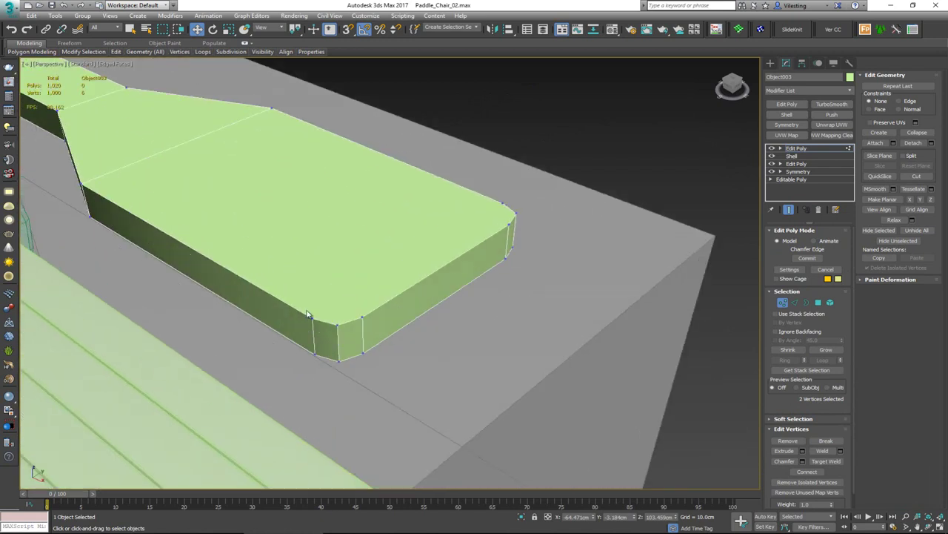
left_click_drag(323, 327, 309, 312)
left_click_drag(393, 398, 392, 396)
left_click(333, 391)
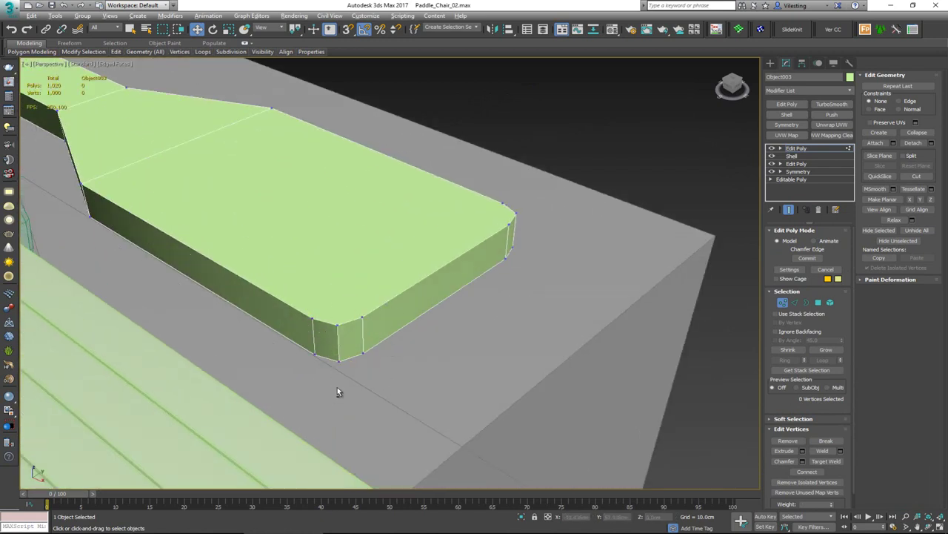
scroll(341, 376, "down", 2)
- Leave vertex editing and convert the whole paddle to an Editable Poly
left_click(782, 302)
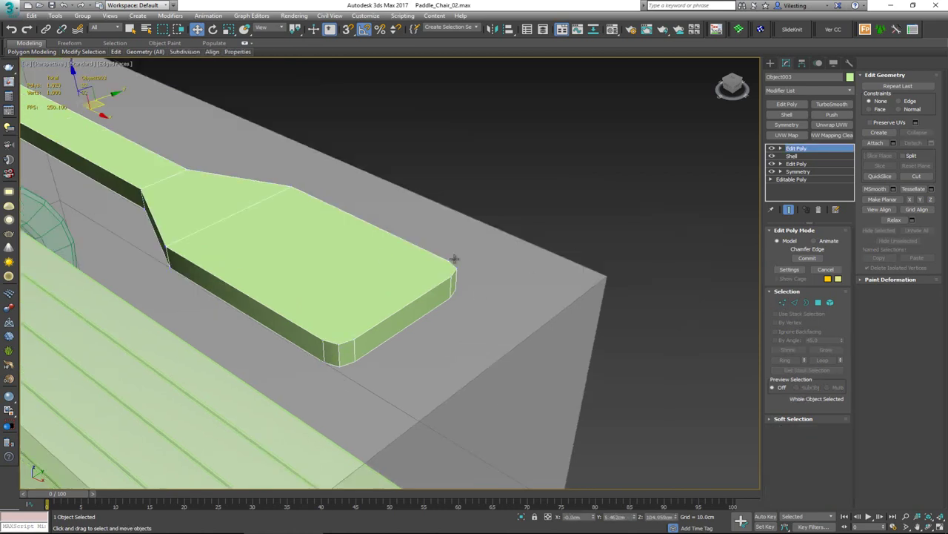
right_click(354, 254)
mouse_move(441, 354)
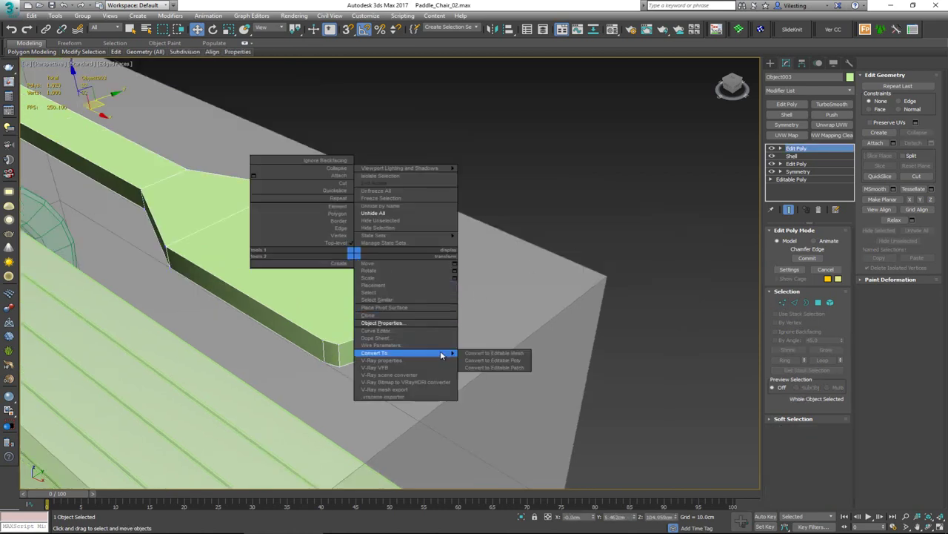
left_click(493, 360)
- Connect the chamfers' innermost vertices with an edge across the blade's upper face
scroll(349, 348, "up", 2)
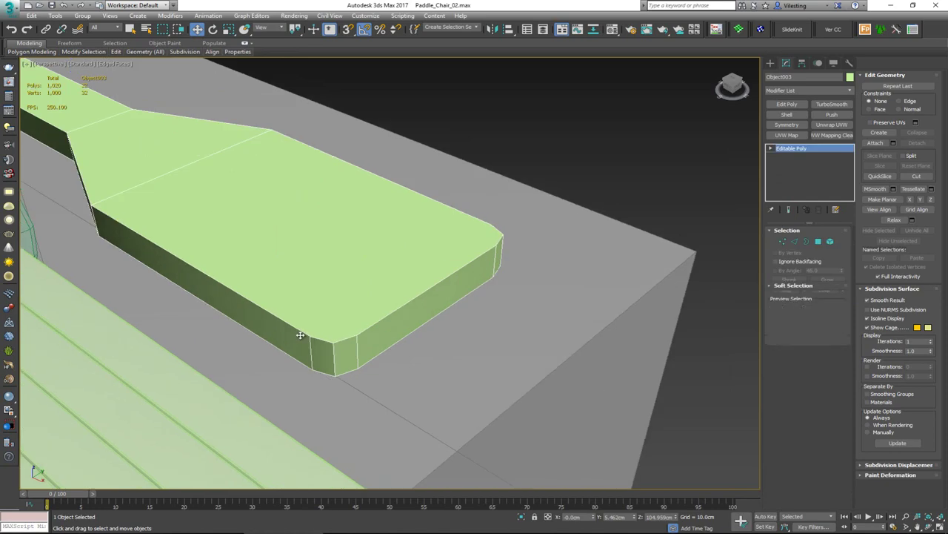
key("1")
left_click(311, 336)
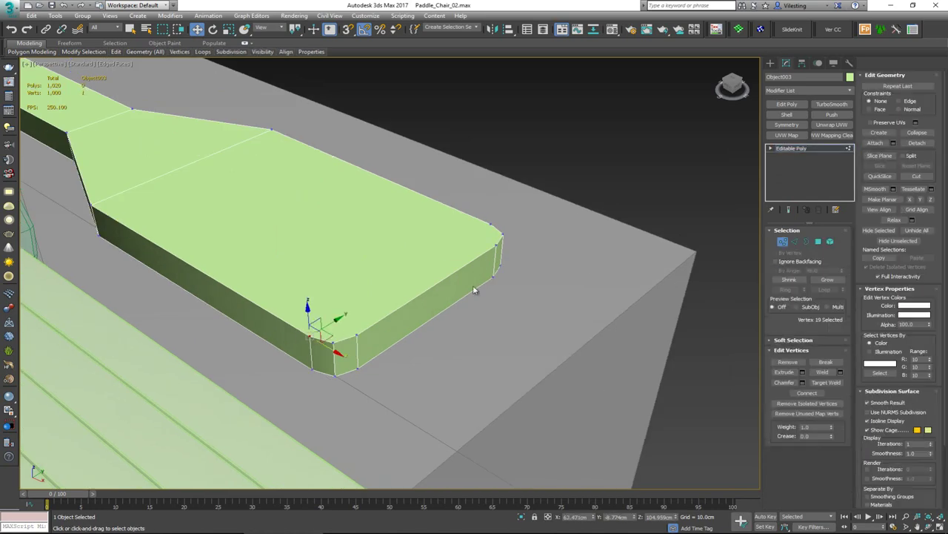
left_click(493, 226, "ctrl")
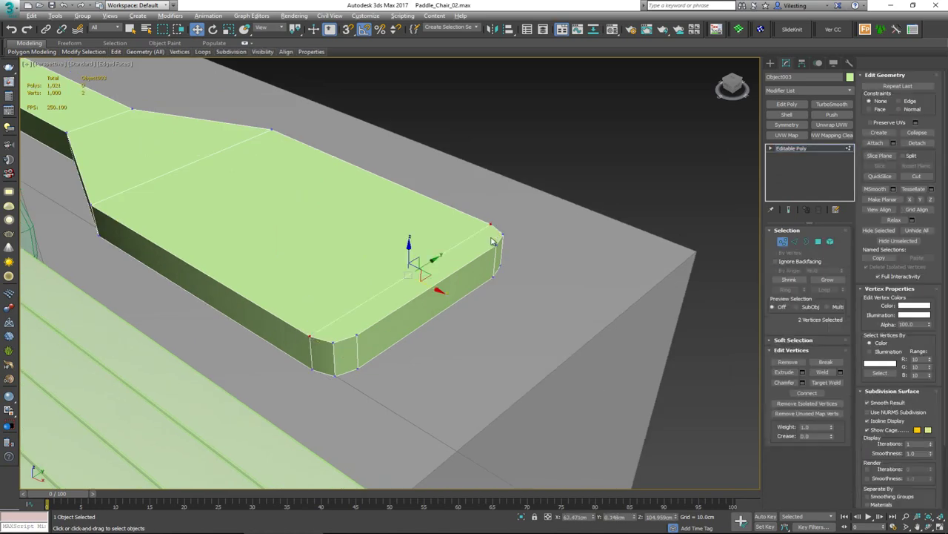
- Connect the chamfers' innermost and middle vertex pairs with two edges across the blade's underside
middle_click_drag(493, 241, 320, 229, "alt")
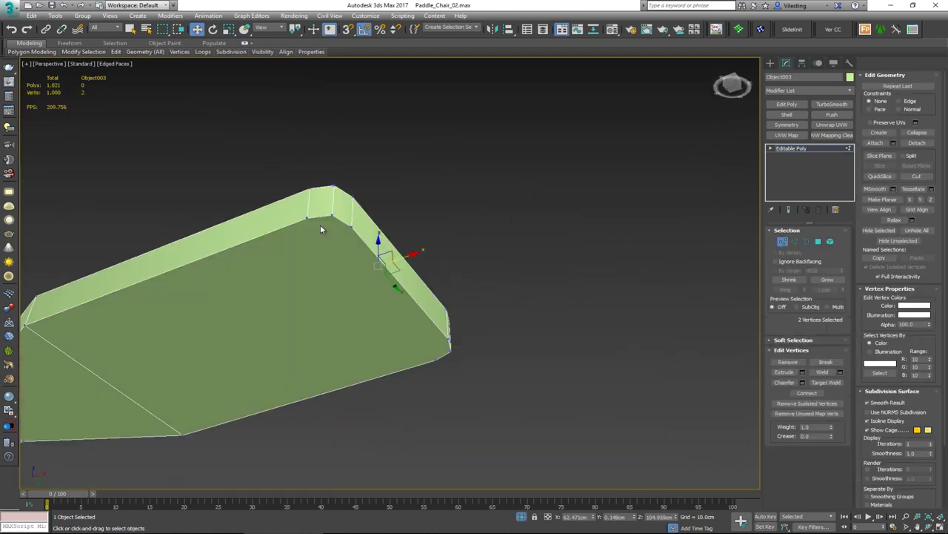
left_click(306, 218)
left_click(437, 362, "ctrl")
key("ctrl+shift+e")
left_click(333, 215)
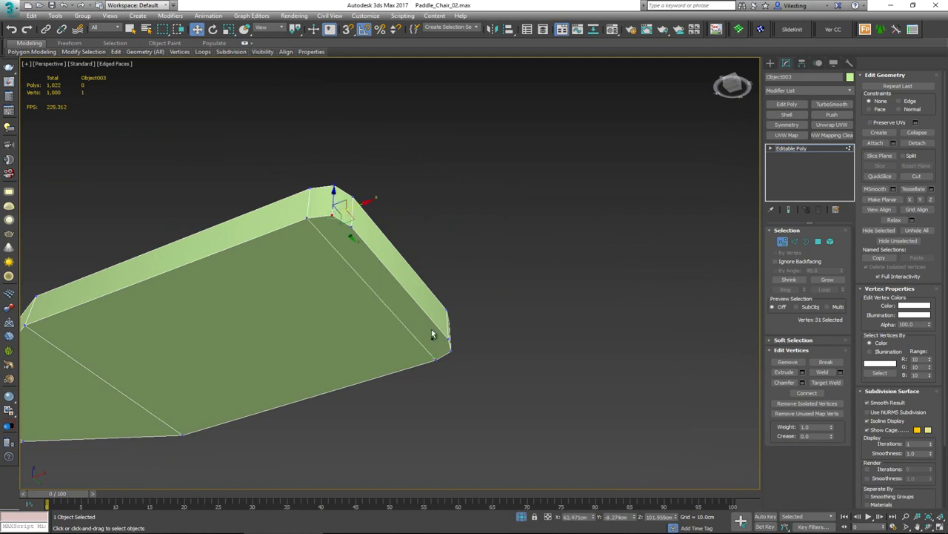
left_click(450, 348, "ctrl")
key("ctrl+shift+e")
- Connect the chamfers' middle vertices with a second edge across the blade's upper face
middle_click_drag(412, 275, 378, 324, "alt")
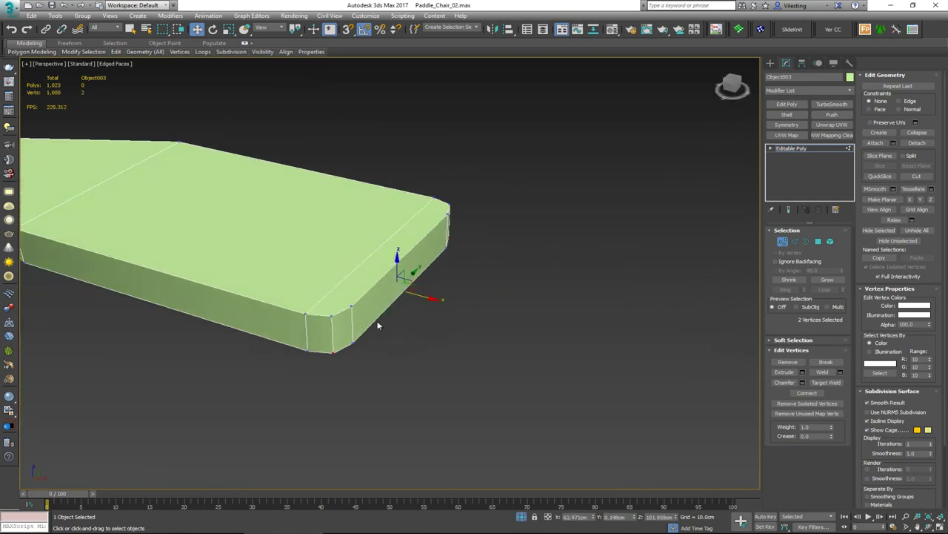
left_click(332, 316)
left_click(449, 207, "ctrl")
key("ctrl+shift+e")
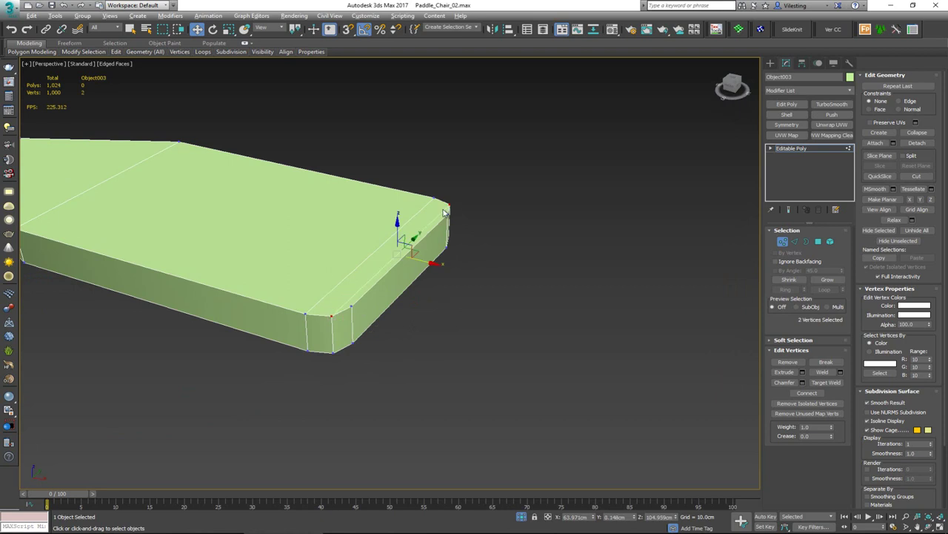
- Connect the chamfers' innermost and middle vertex pairs with two edges across the upper face of the handle's end
middle_click_drag(258, 220, 445, 62)
scroll(462, 258, "down", 5)
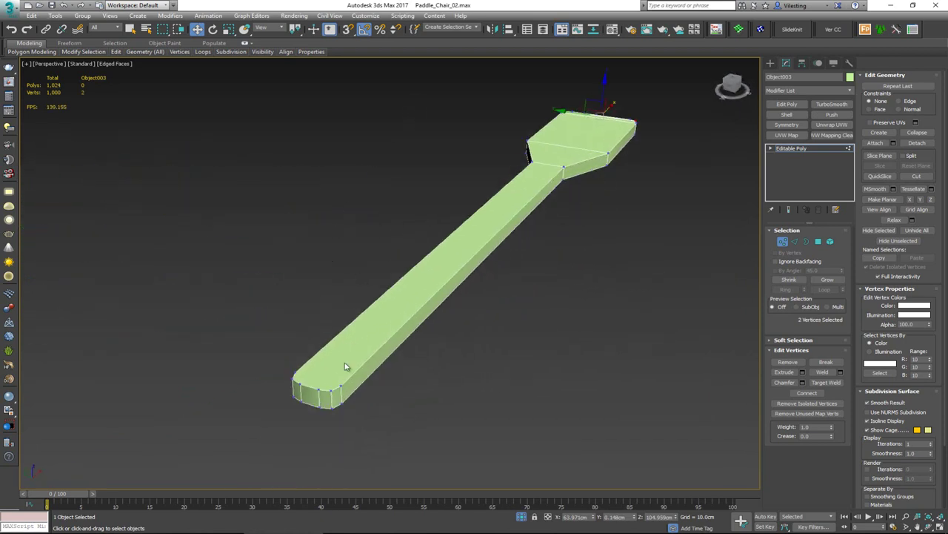
left_click(341, 386)
scroll(321, 384, "up", 4)
left_click(268, 364, "ctrl")
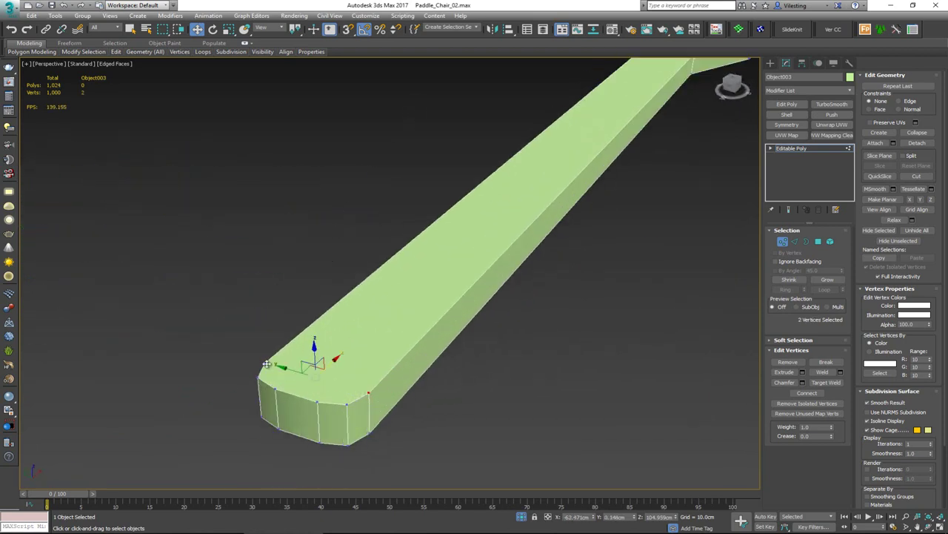
key("ctrl+shift+e")
left_click(345, 404)
left_click(260, 378, "ctrl")
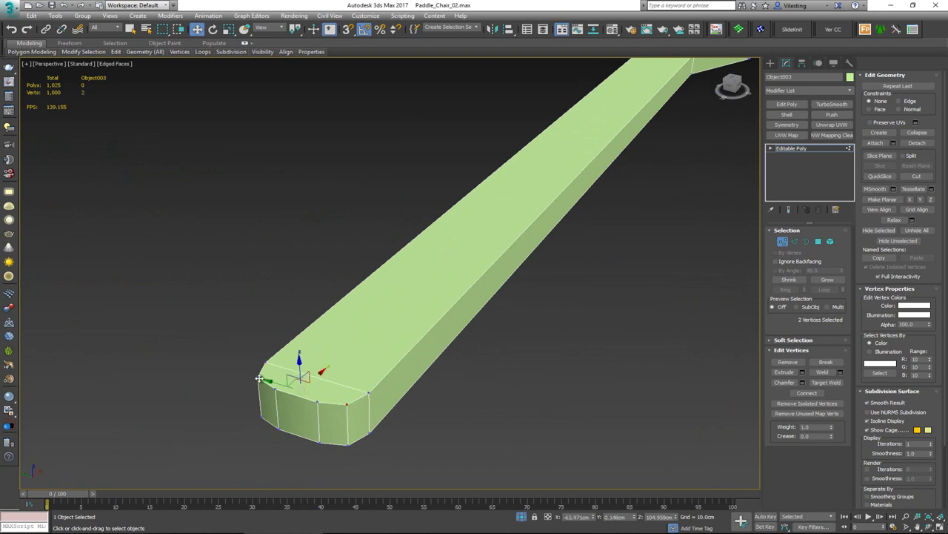
key("ctrl+shift+e")
- Connect the chamfers' middle and innermost vertex pairs with two edges across the underside of the handle's end, and clear the selection
middle_click_drag(322, 375, 323, 267, "alt")
left_click(345, 373)
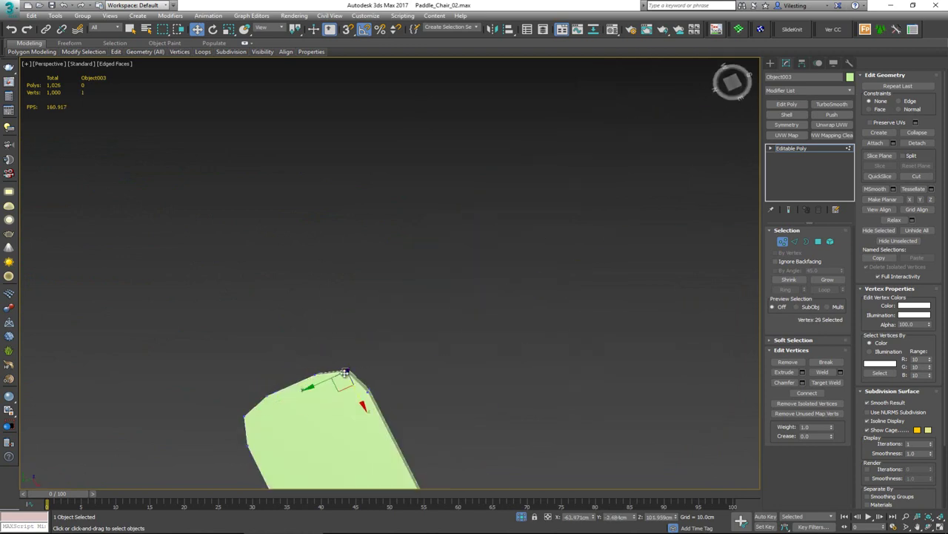
left_click(246, 417, "ctrl")
key("ctrl+shift+e")
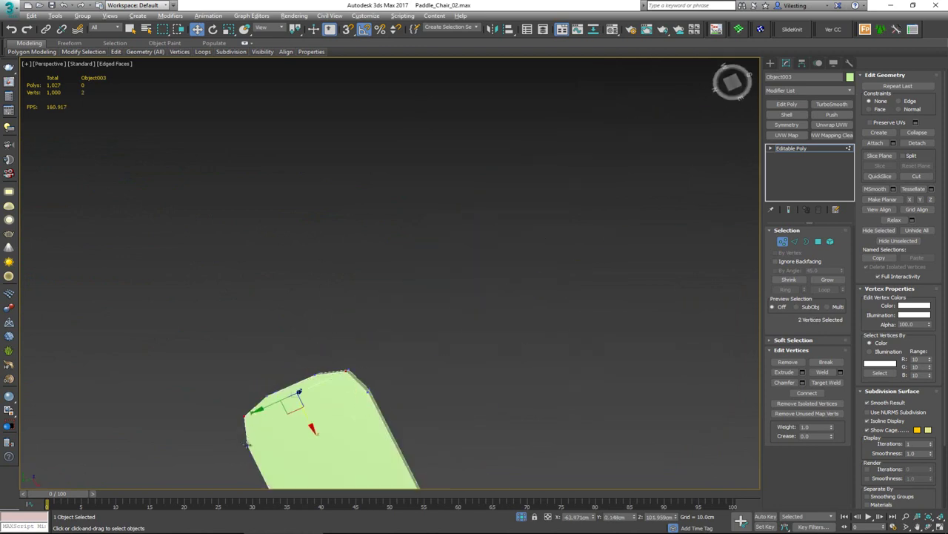
left_click(247, 444)
left_click(368, 392, "ctrl")
key("ctrl+shift+e")
middle_click_drag(310, 388, 261, 510, "alt")
middle_click_drag(460, 317, 237, 265)
scroll(238, 266, "down", 4)
middle_click_drag(401, 240, 405, 280, "alt")
left_click(526, 299)
- Add a Chamfer modifier to the whole paddle with an amount of 0.1 cm
mouse_move(592, 213)
middle_mouse_down()
mouse_move(536, 227)
mouse_move(496, 256)
mouse_move(609, 213)
middle_mouse_up()
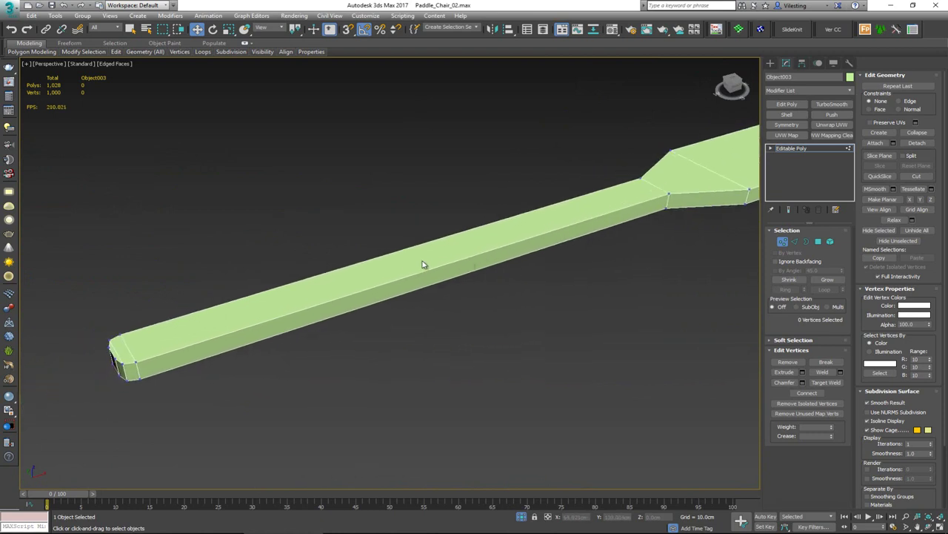
left_click(790, 89)
key("c")
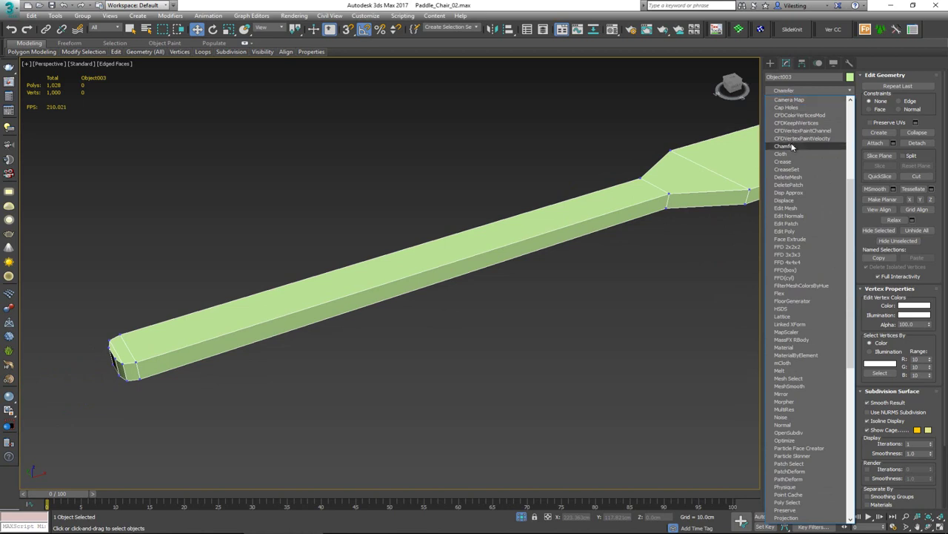
left_click(793, 147)
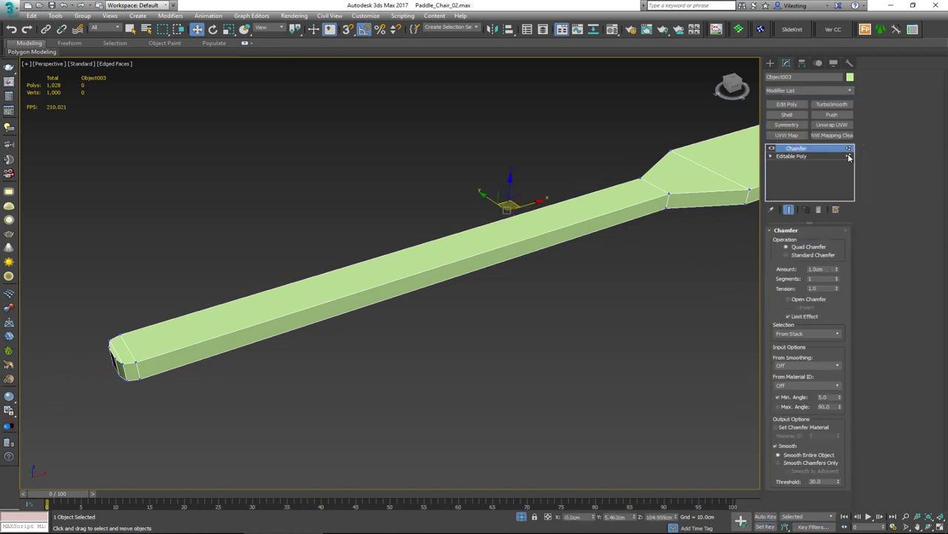
left_click(836, 156)
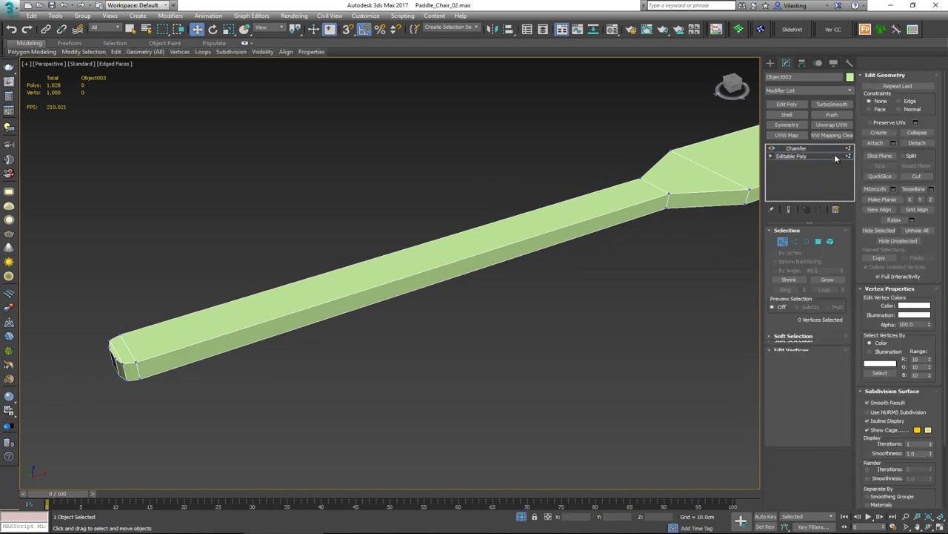
left_click(822, 149)
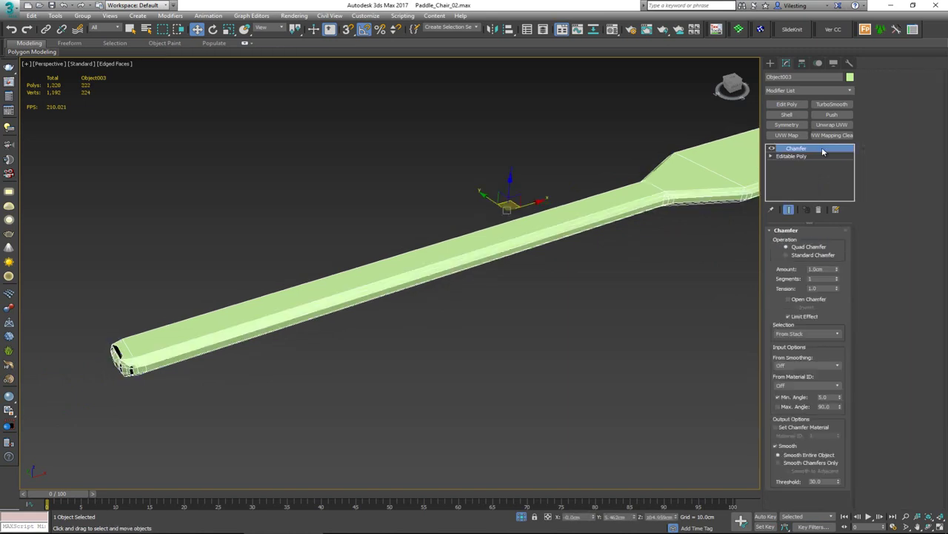
double_click(809, 268)
key("Return")
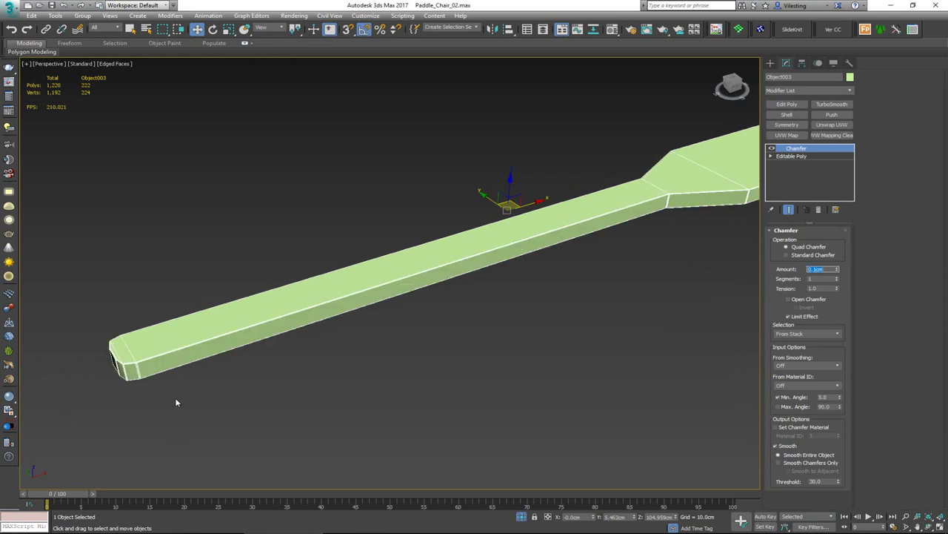
- Raise the Chamfer modifier's minimum angle to about 65.4 so the vertical corner edges are excluded
scroll(176, 402, "up", 5)
scroll(242, 317, "up", 4)
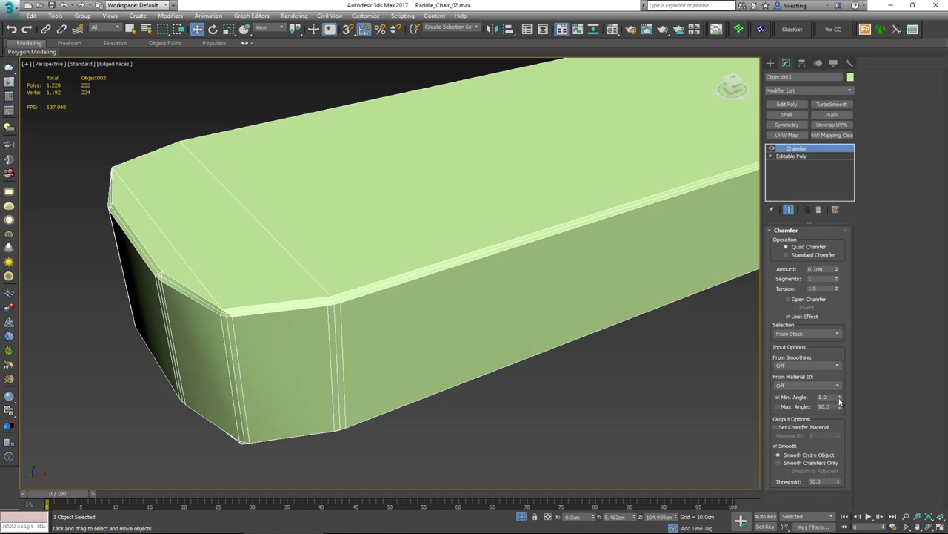
left_click_drag(840, 397, 840, 377)
left_click_drag(840, 361, 838, 335)
left_click_drag(836, 295, 834, 250)
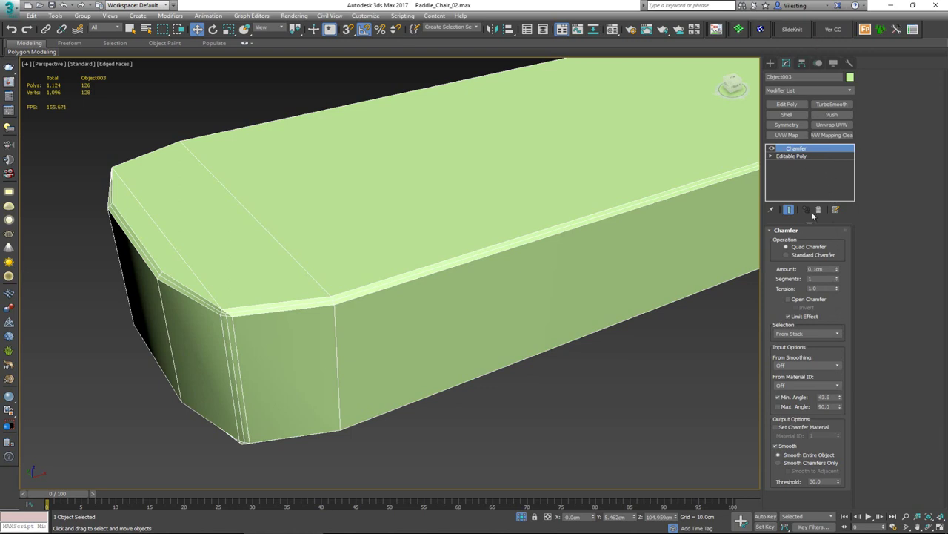
left_click_drag(842, 401, 840, 375)
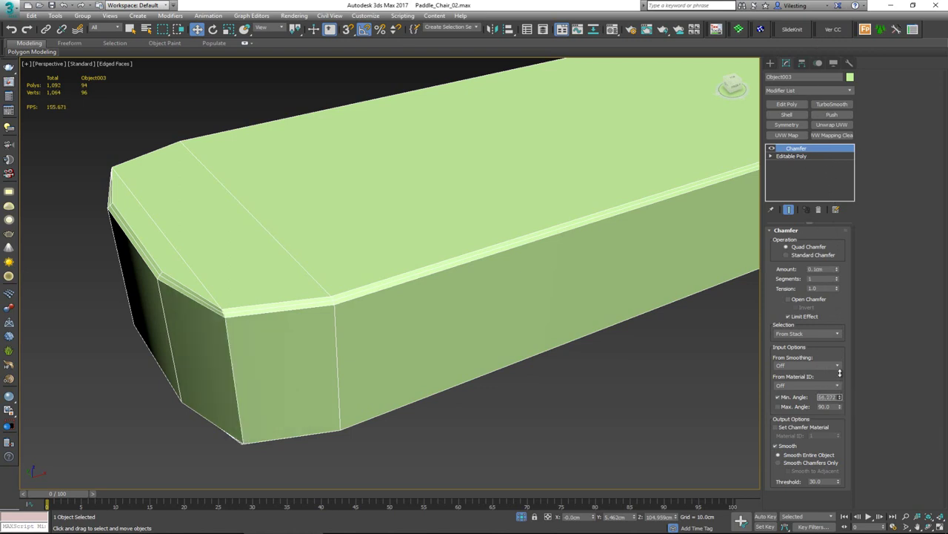
- Examine the chamfered rim along the handle and around the blade's corners, with and without edged faces
scroll(226, 315, "down", 2)
mouse_move(245, 318)
middle_mouse_down("alt")
mouse_move(292, 318)
mouse_move(226, 329)
mouse_move(248, 307)
middle_mouse_up("alt")
key("z")
scroll(442, 269, "down", 1)
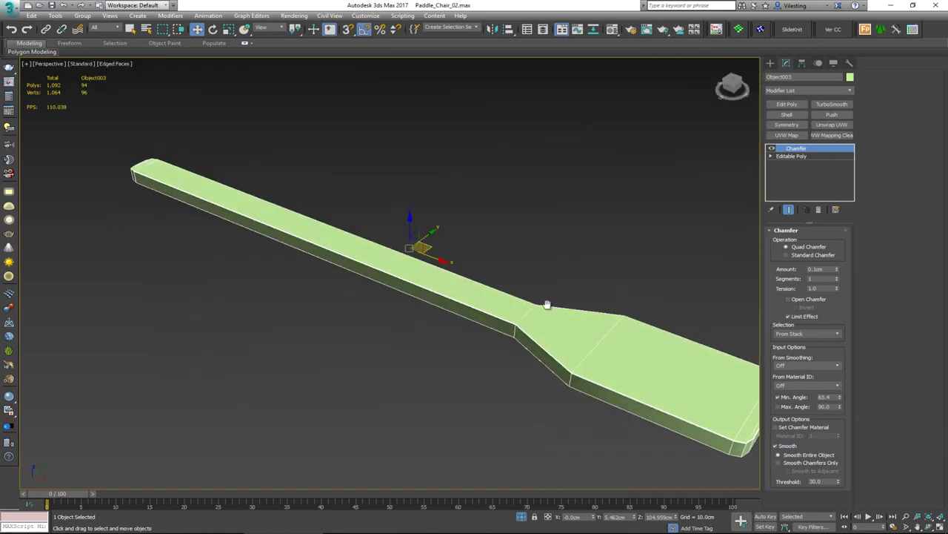
middle_click_drag(547, 305, 483, 269)
scroll(445, 285, "up", 5)
scroll(386, 254, "up", 4)
middle_click_drag(472, 323, 299, 188)
scroll(304, 192, "down", 5)
middle_click_drag(420, 246, 203, 186)
middle_click_drag(448, 275, 389, 269)
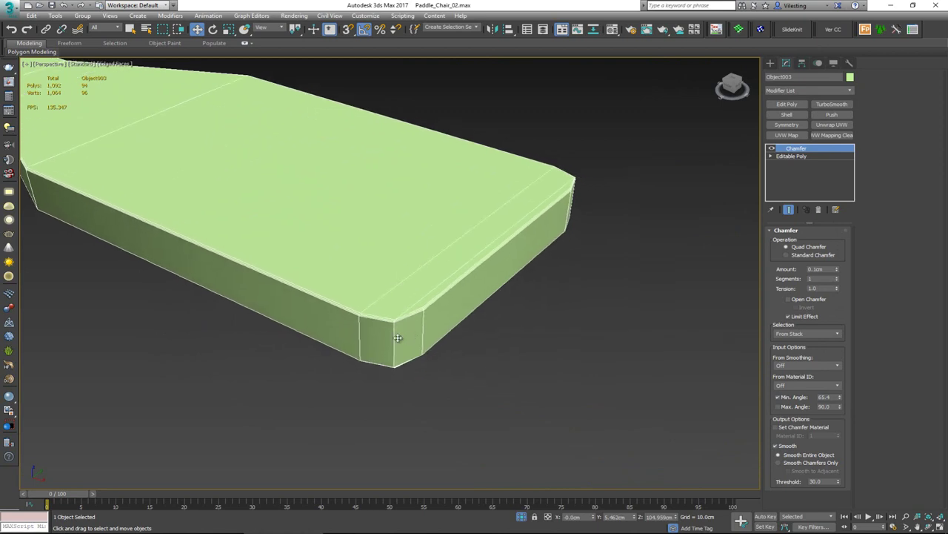
scroll(395, 334, "up", 2)
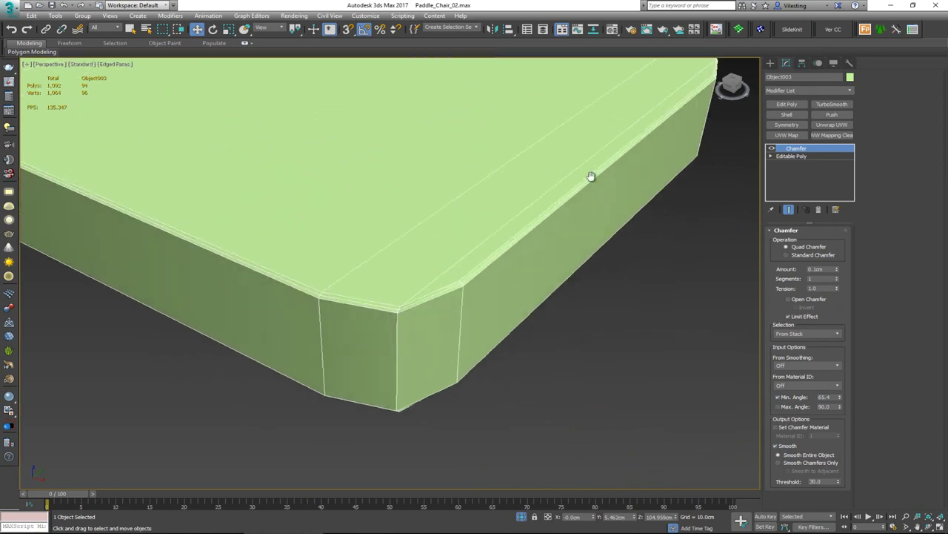
middle_click_drag(591, 176, 598, 288)
scroll(598, 288, "down", 4)
scroll(384, 284, "down", 3)
key("F4")
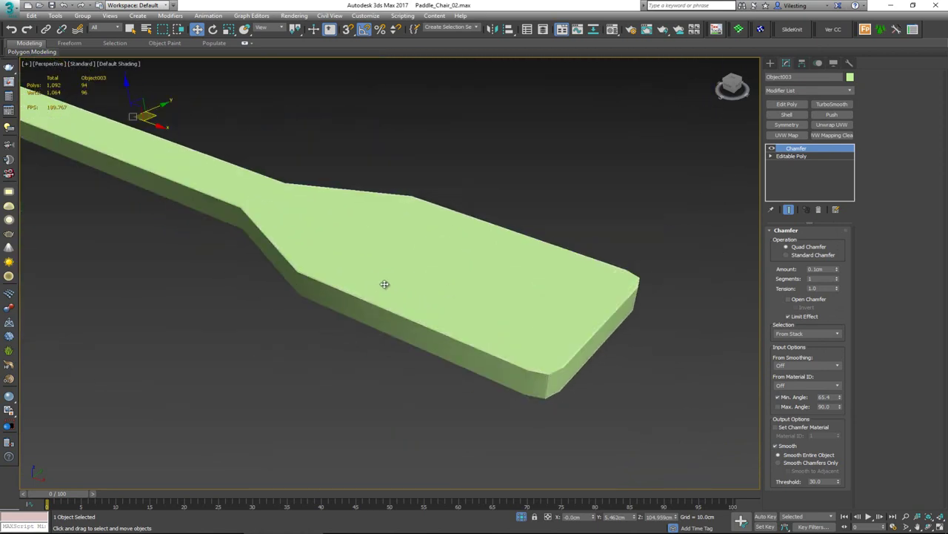
key("F4")
- Add a TurboSmooth modifier with 2 iterations and check the smoothed paddle without edged faces
left_click(833, 104)
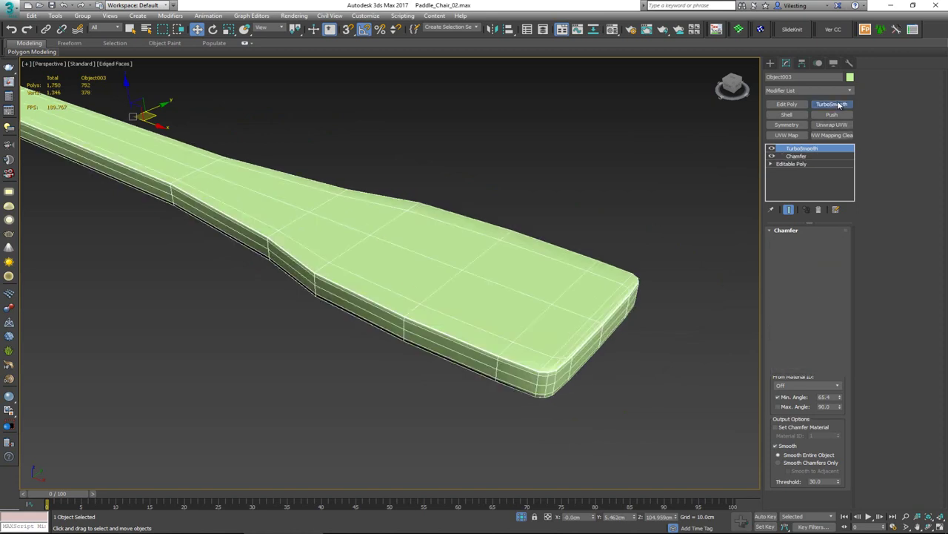
left_click(841, 246)
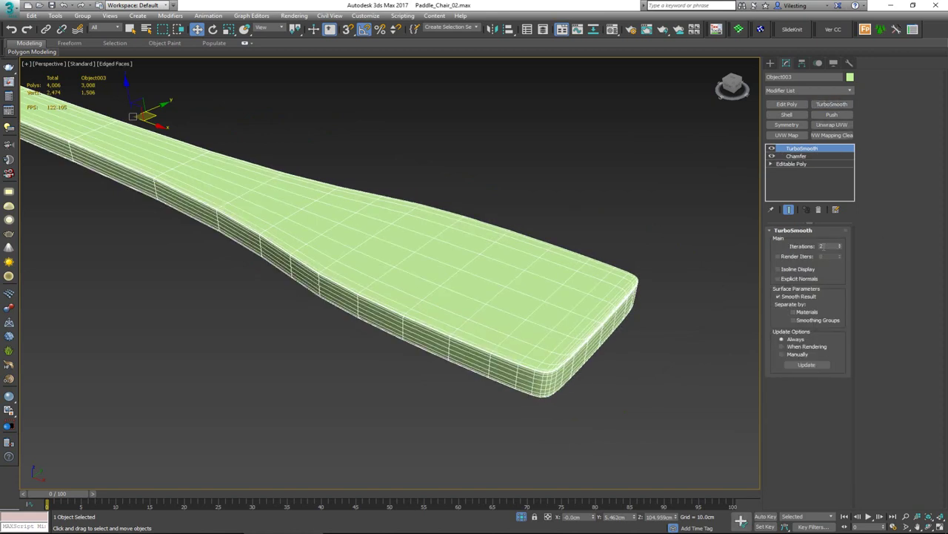
scroll(396, 275, "down", 6)
key("F4")
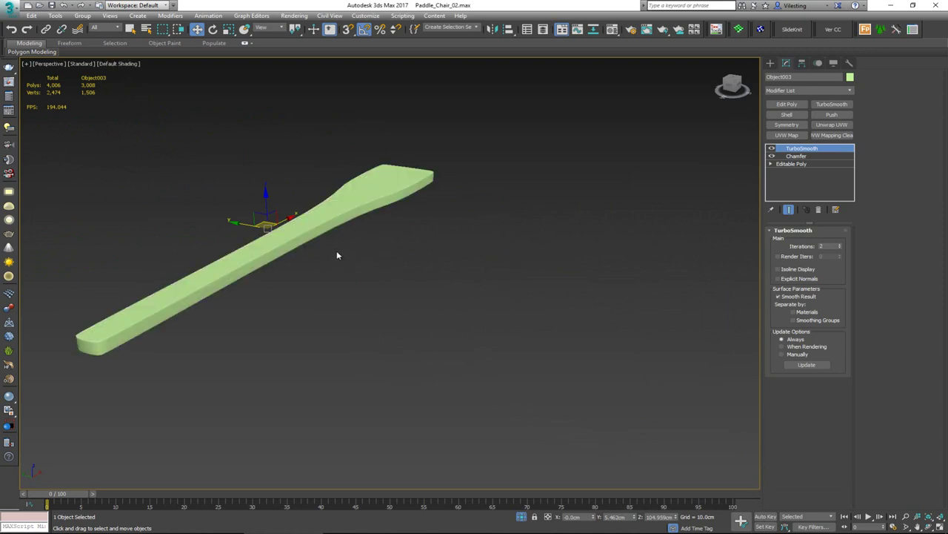
middle_click_drag(369, 224, 332, 240, "alt")
scroll(388, 213, "up", 5)
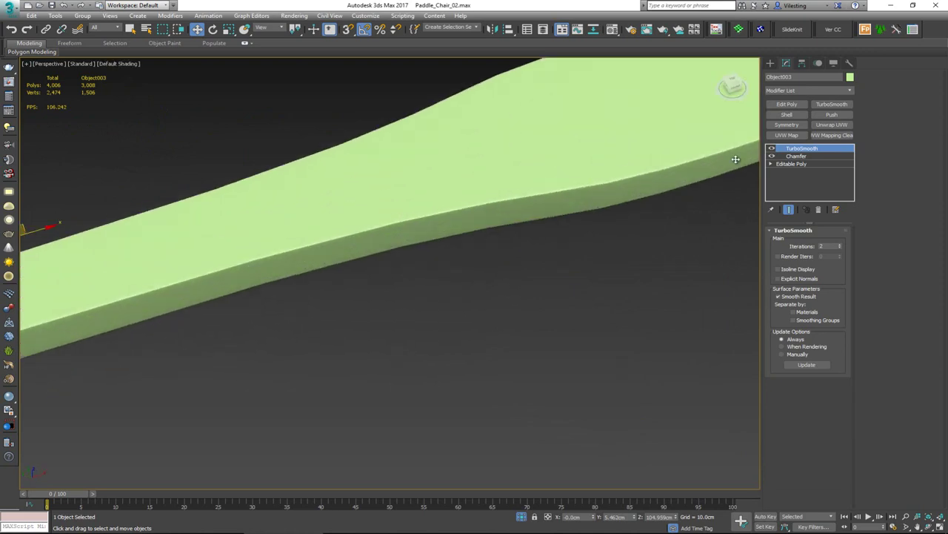
- Turn off TurboSmooth and insert an Edit Poly modifier in edge mode directly above the Chamfer modifier
left_click(800, 156)
left_click(773, 149)
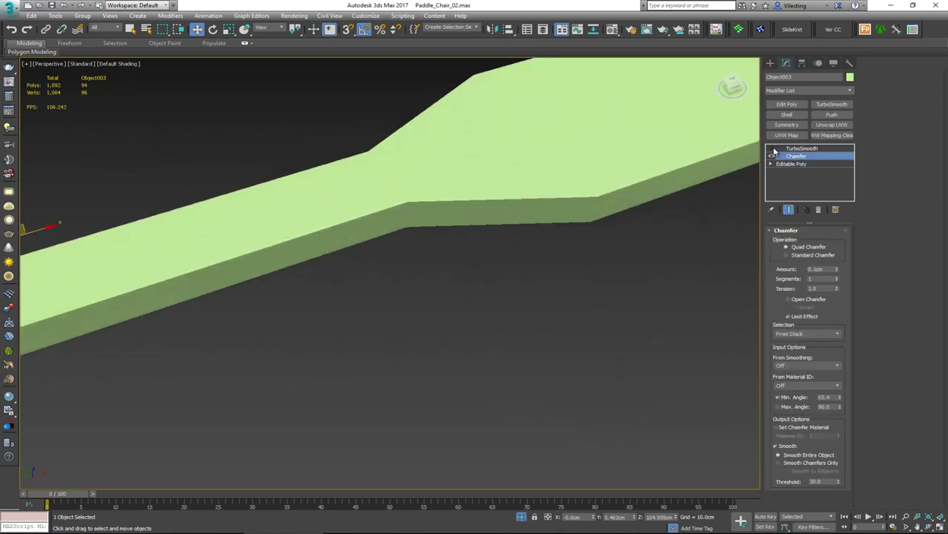
key("F4")
scroll(404, 206, "up", 2)
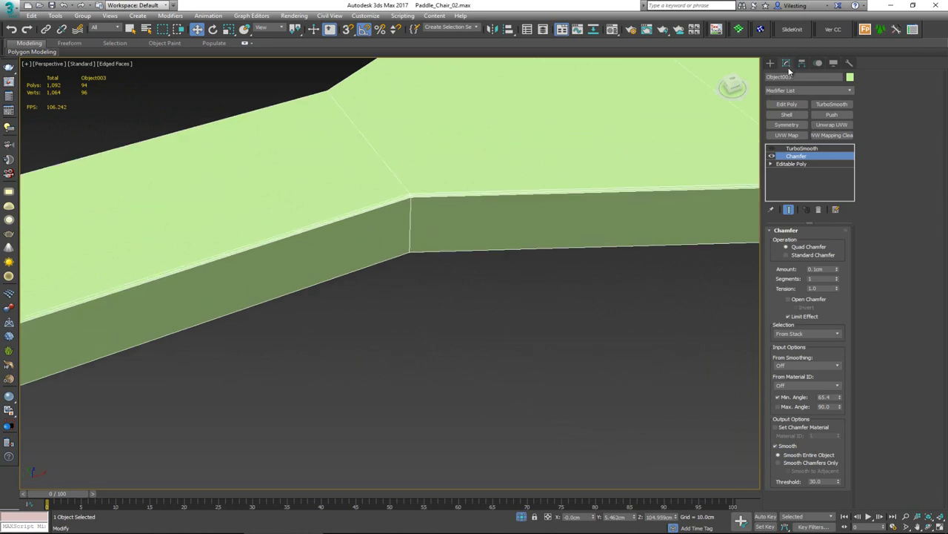
left_click(787, 104)
key("2")
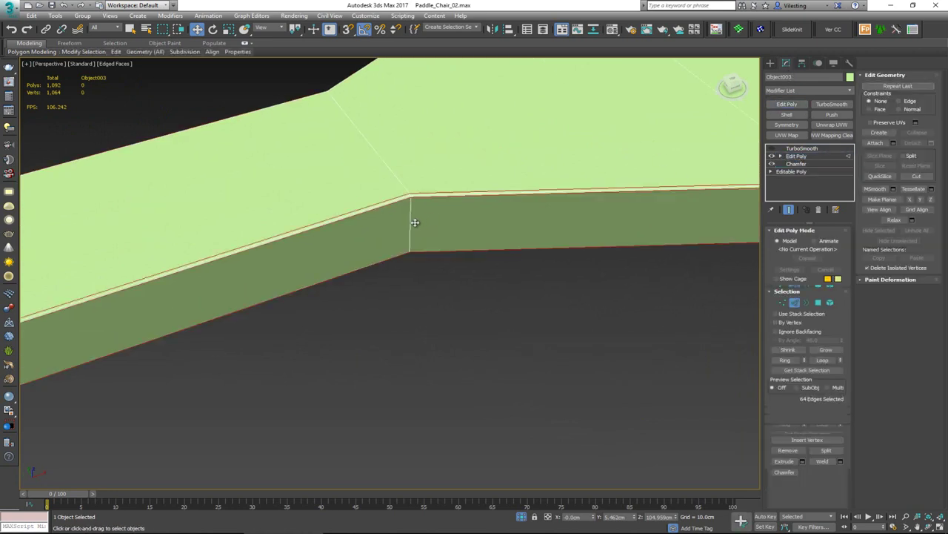
- Chamfer the edge loop where the handle meets the blade by 0.1 cm with two segments, and leave edge editing
double_click(411, 223)
middle_click_drag(410, 211, 409, 237)
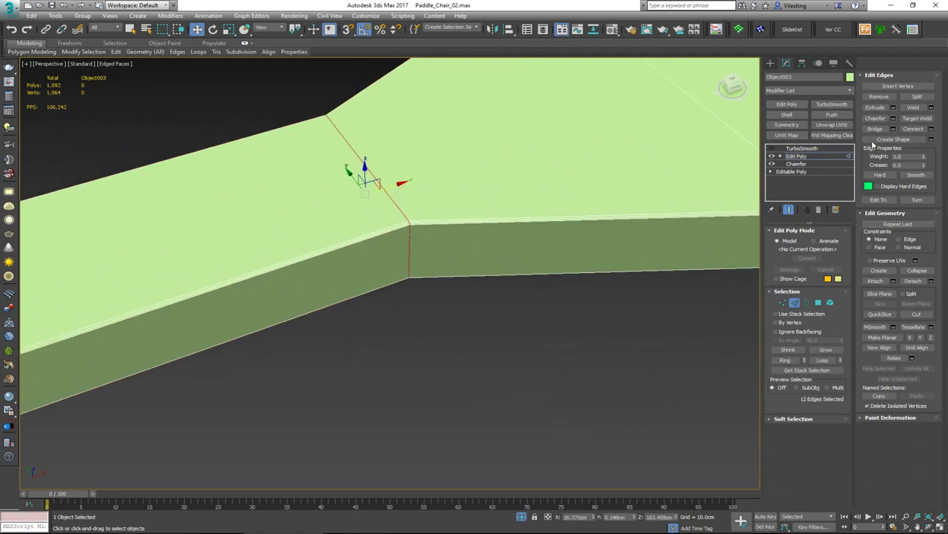
left_click(893, 120)
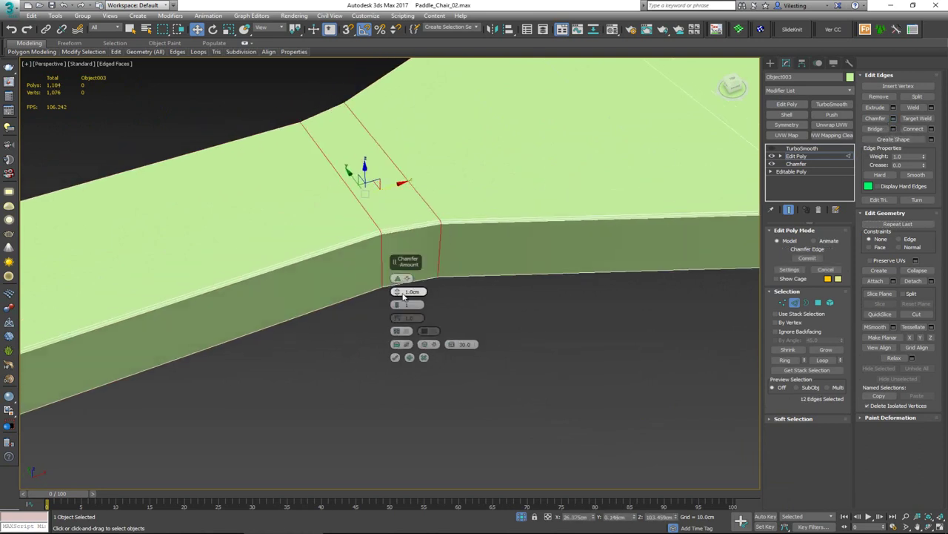
type("0.1")
key("Return")
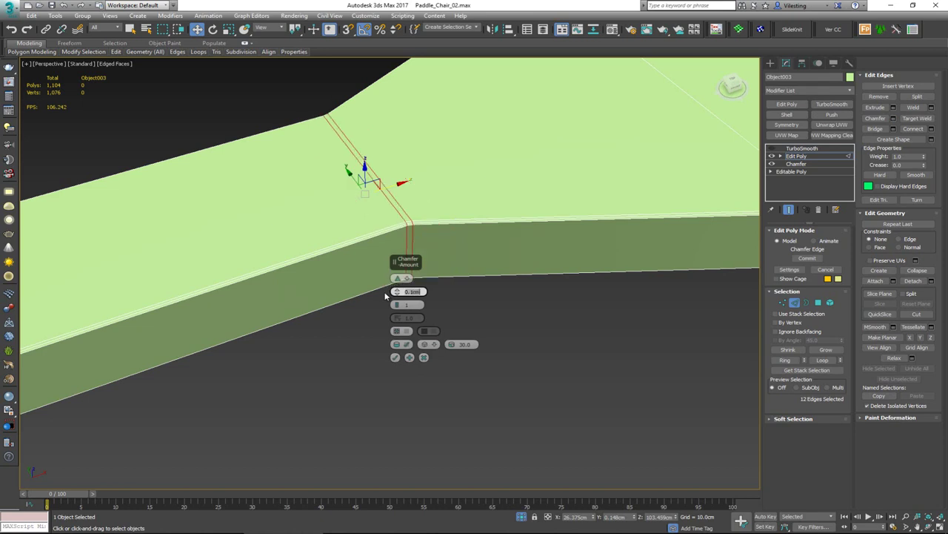
left_click(396, 306)
scroll(424, 242, "up", 2)
left_click(396, 357)
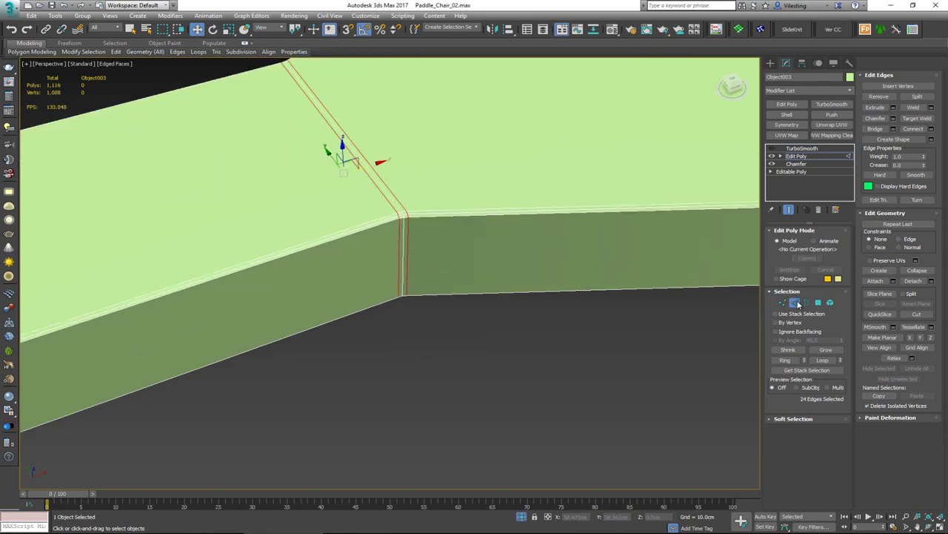
left_click(798, 303)
left_click(546, 356)
- Turn TurboSmooth back on and show the paddle without edged faces to check the handle-to-blade transition
scroll(471, 265, "down", 2)
left_click(467, 235)
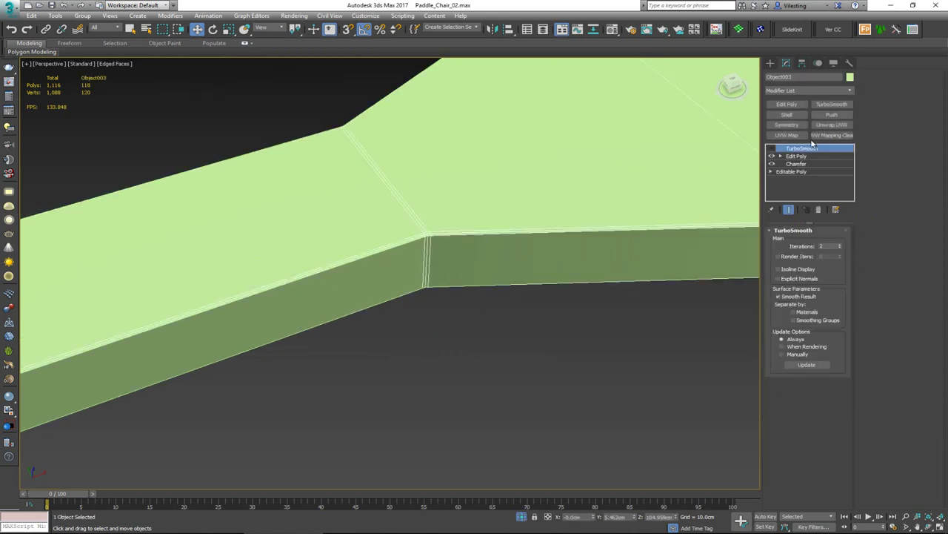
left_click(772, 148)
key("F4")
scroll(337, 301, "down", 4)
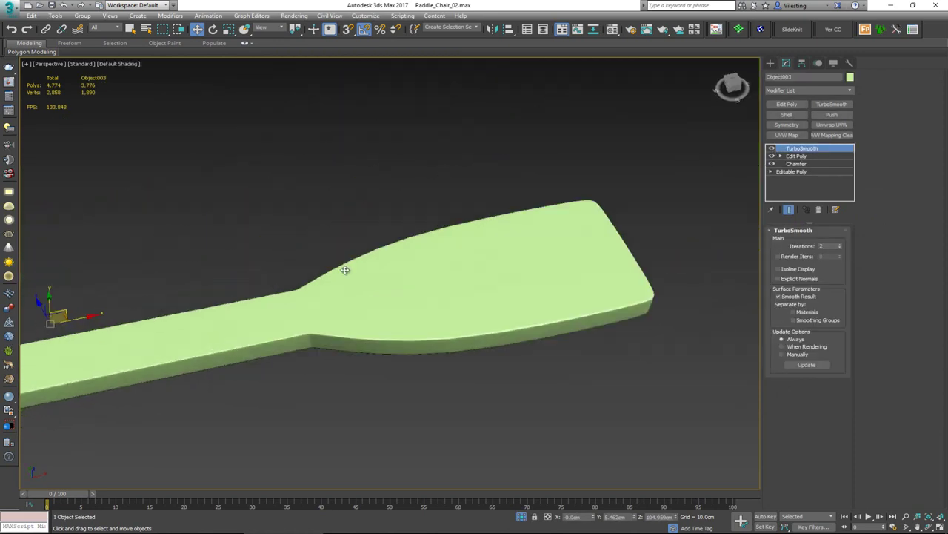
- Show the mesh edges and turn off the paddle's TurboSmooth to expose its base geometry
middle_click_drag(345, 270, 493, 255, "alt")
scroll(337, 280, "down", 2)
scroll(494, 254, "up", 2)
key("F4")
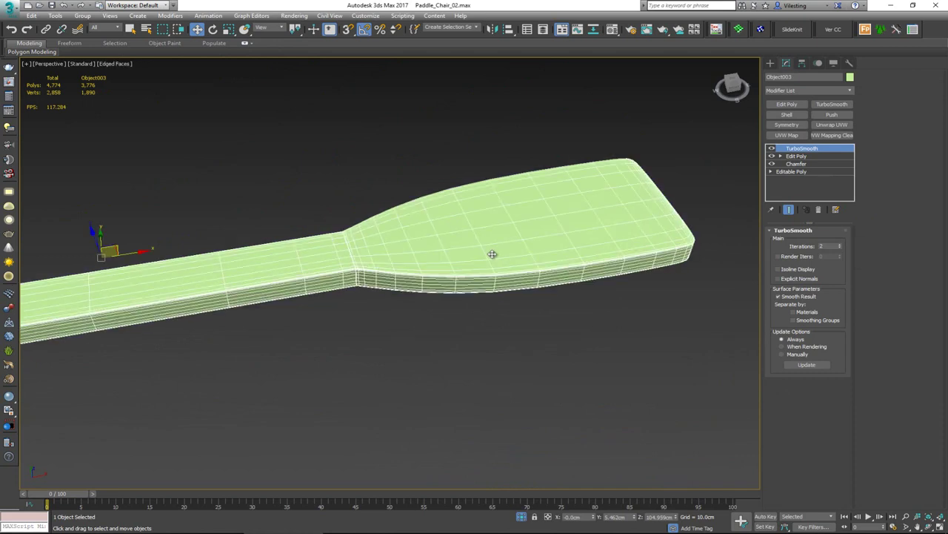
left_click(796, 156)
scroll(521, 259, "up", 2)
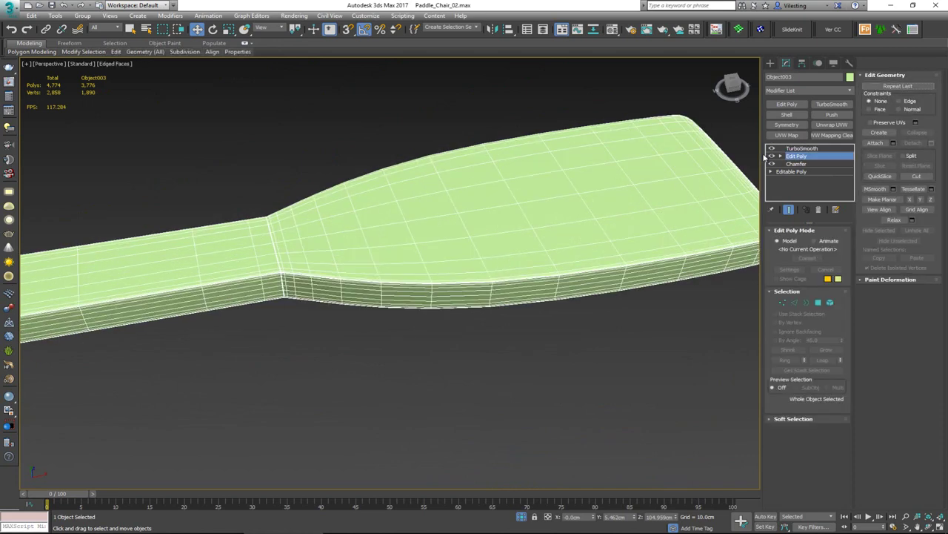
left_click(771, 150)
scroll(472, 273, "up", 2)
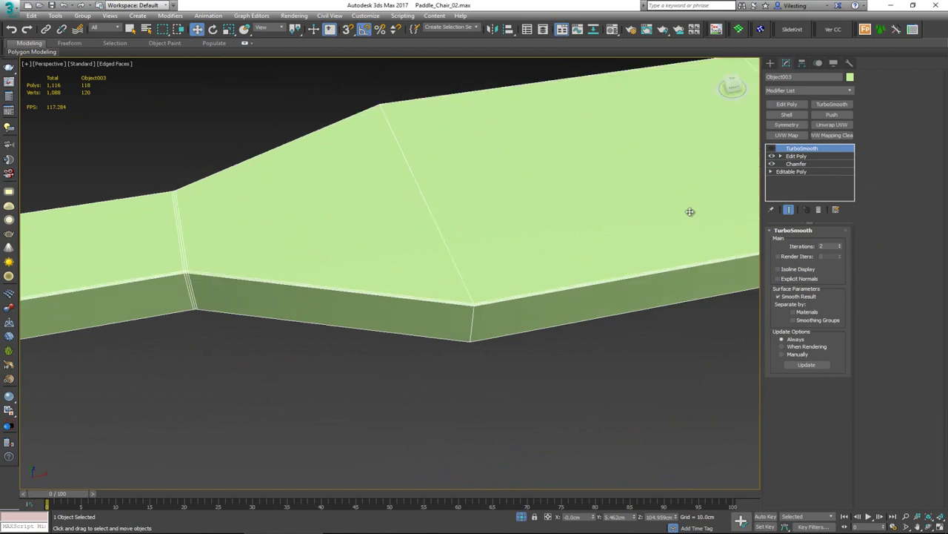
- Chamfer the edge loop at the wide shoulder of the paddle blade by 0.1 cm with 2 segments in Edit Poly
left_click(796, 156)
double_click(461, 276)
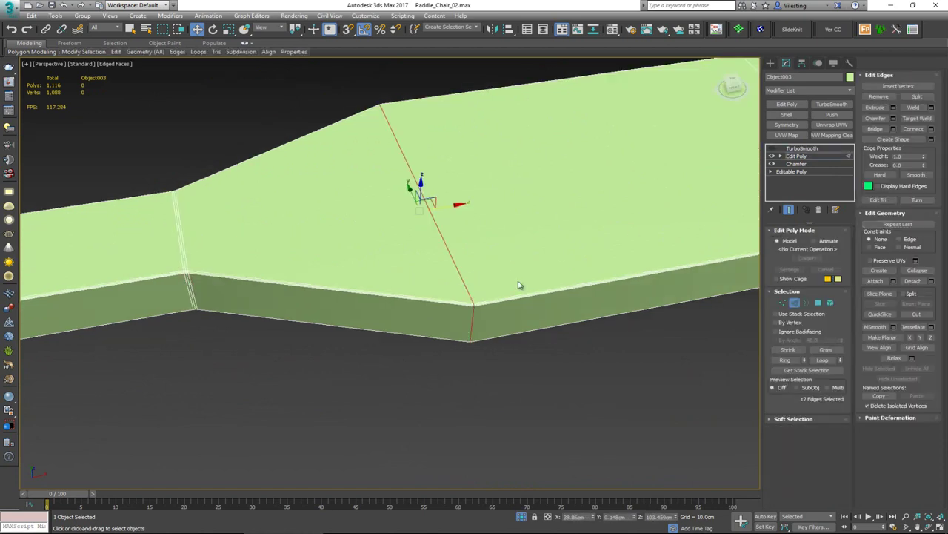
left_click(893, 122)
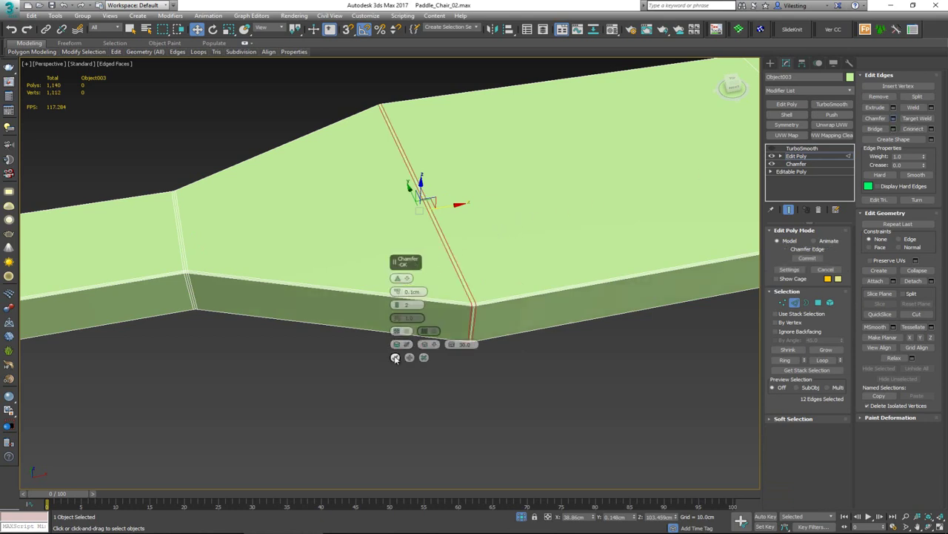
left_click(395, 356)
left_click(796, 304)
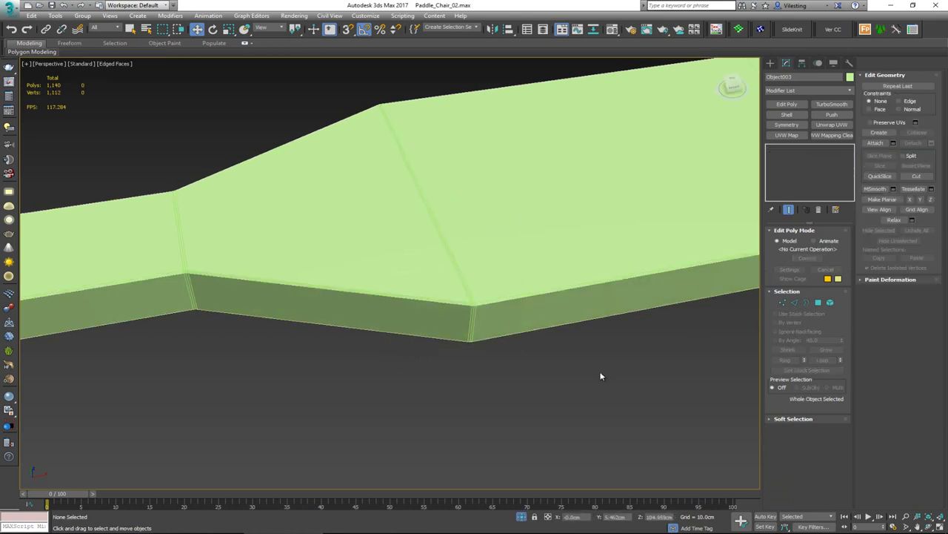
- Turn TurboSmooth back on, hide the mesh edges and inspect the smoothed paddle from several sides
left_click(802, 148)
left_click(772, 148)
key("F4")
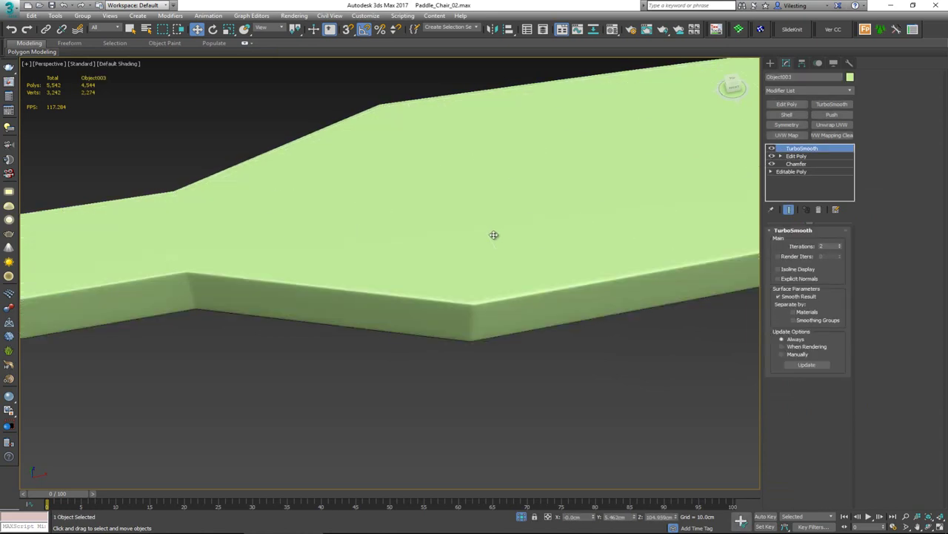
scroll(561, 203, "down", 8)
mouse_move(561, 195)
middle_mouse_down("alt")
mouse_move(619, 185)
mouse_move(597, 167)
mouse_move(496, 172)
mouse_move(495, 196)
middle_mouse_up("alt")
scroll(565, 296, "up", 4)
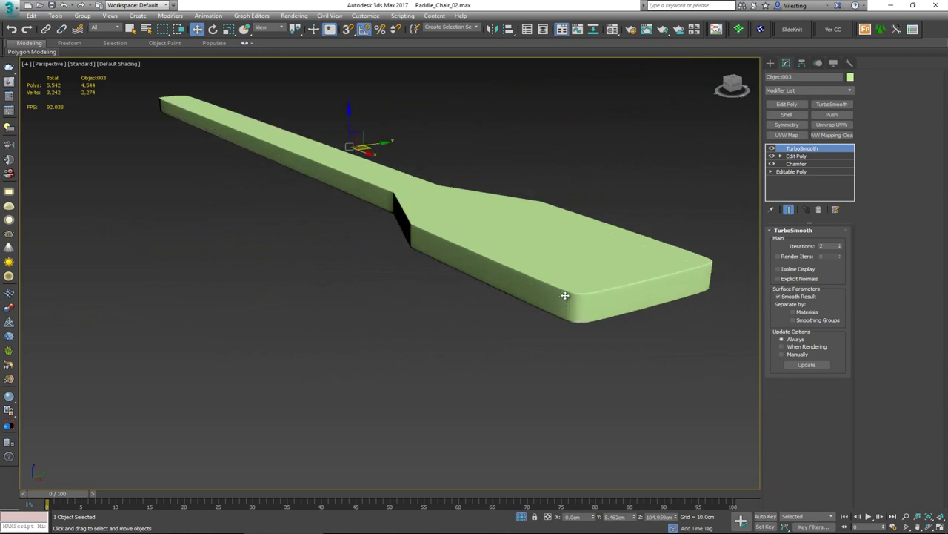
middle_click_drag(691, 282, 475, 277, "alt")
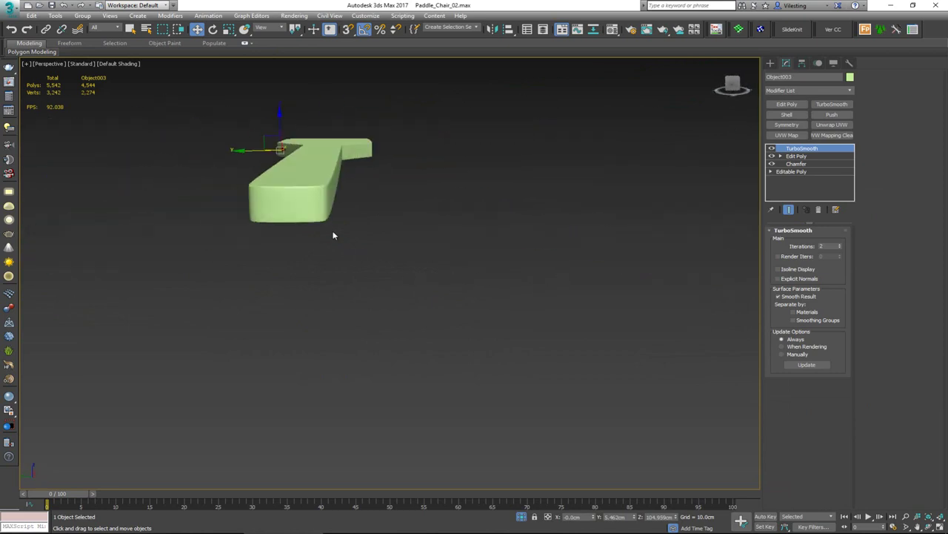
middle_click_drag(328, 203, 292, 219, "alt")
- End the paddle's isolation to bring back the rest of the bench
right_click(366, 180)
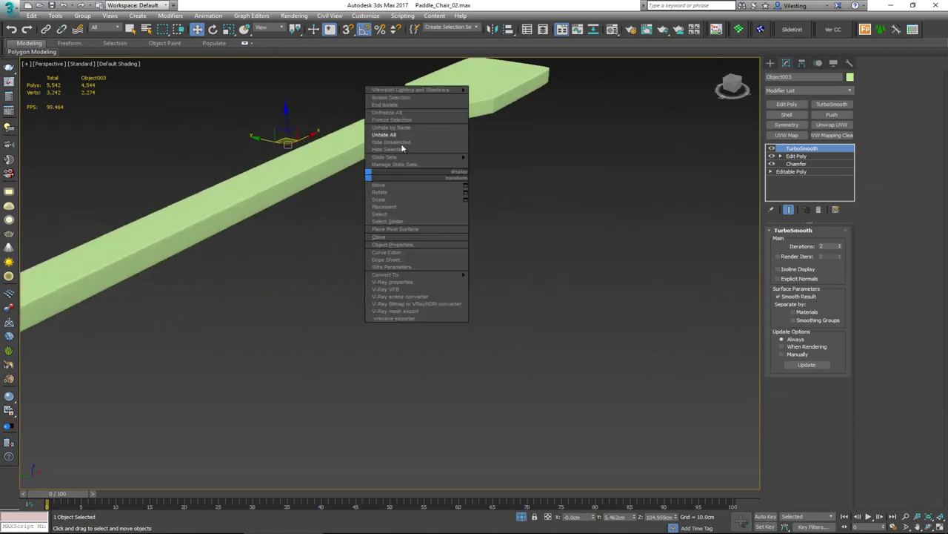
left_click(415, 118)
scroll(365, 256, "down", 5)
middle_click_drag(364, 257, 448, 252, "alt")
middle_click_drag(251, 216, 442, 222)
scroll(357, 225, "up", 5)
scroll(409, 222, "down", 5)
- Delete the TurboSmooth modifier from the paddle and clone the paddle rotated 180° about the Z axis
key("e")
scroll(440, 228, "up", 2)
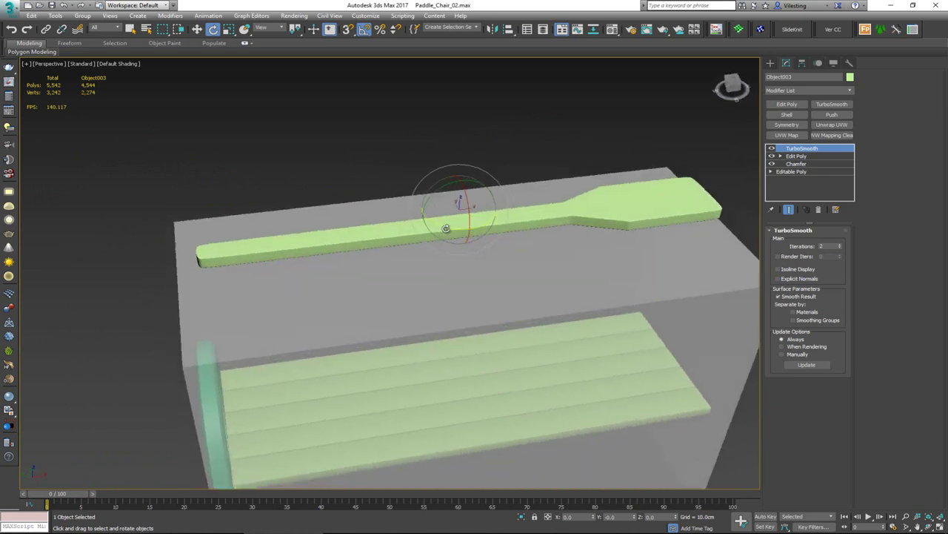
left_click(818, 211)
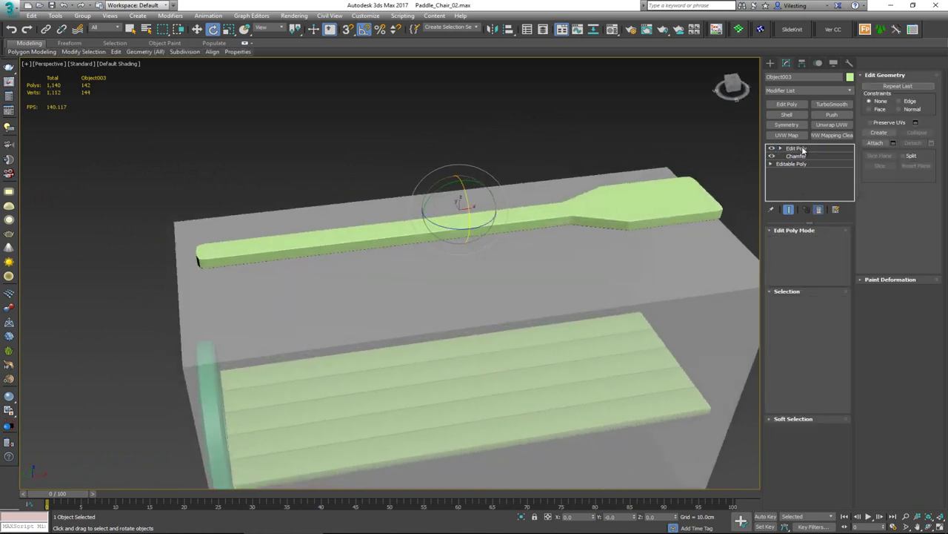
left_click_drag(480, 231, 543, 228, "shift")
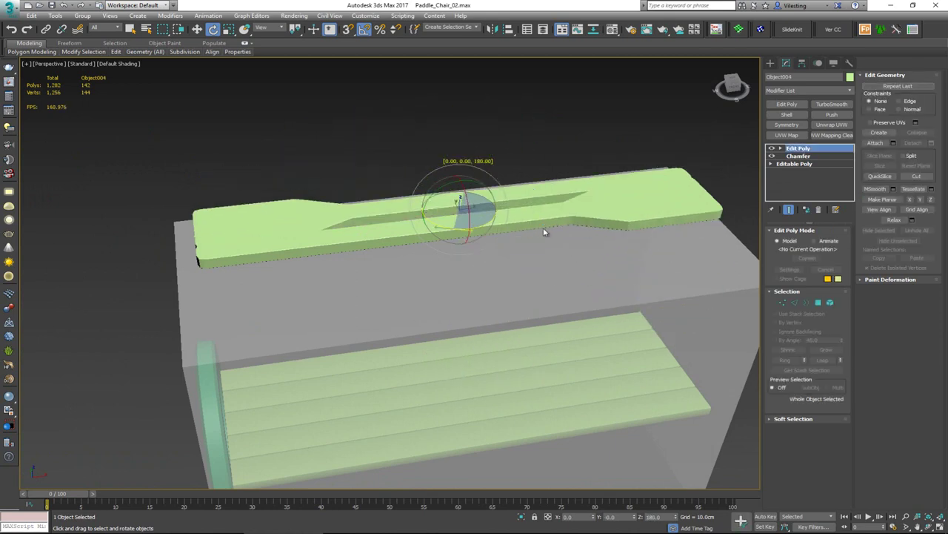
left_click(478, 308)
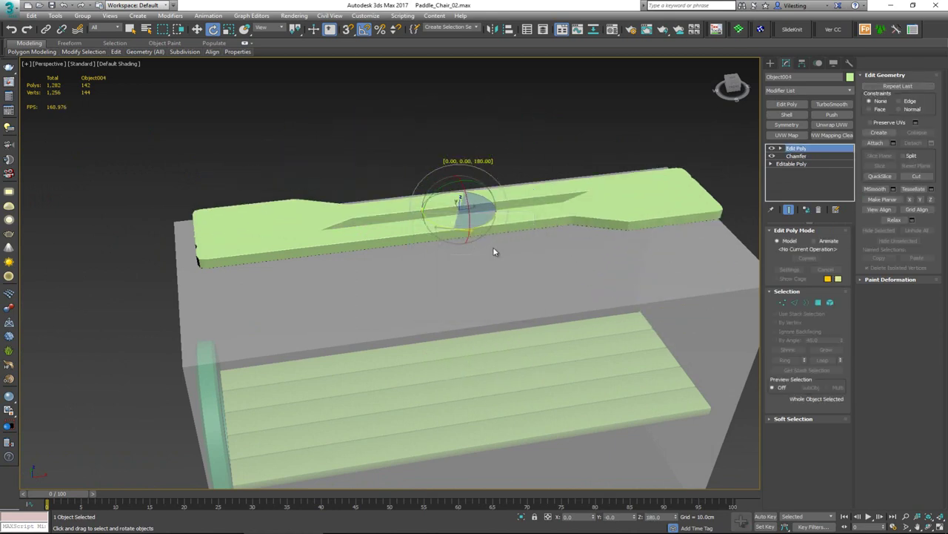
- Isolate both paddles in the top view and move the clone along Y until a narrow gap separates it from the original
middle_click_drag(494, 252, 570, 259, "alt")
key("alt+w")
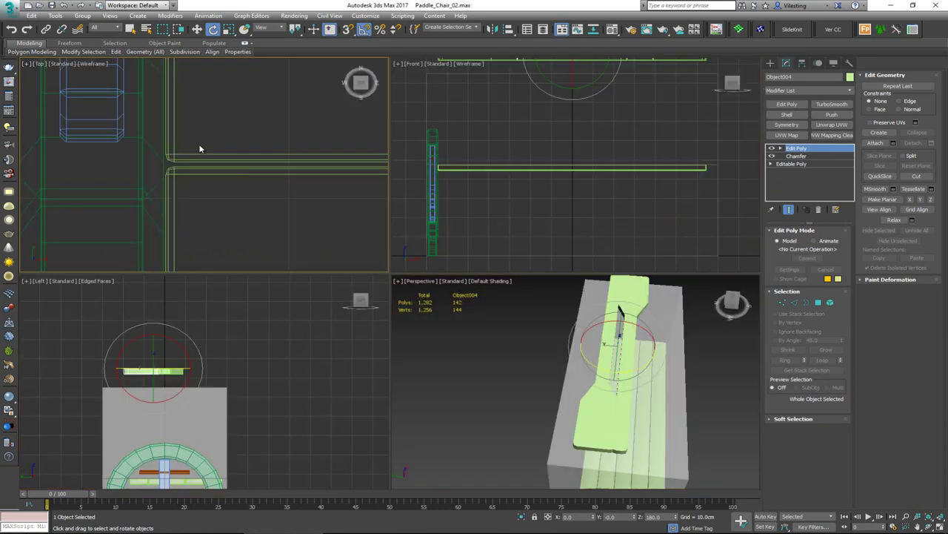
key("alt+w")
key("z")
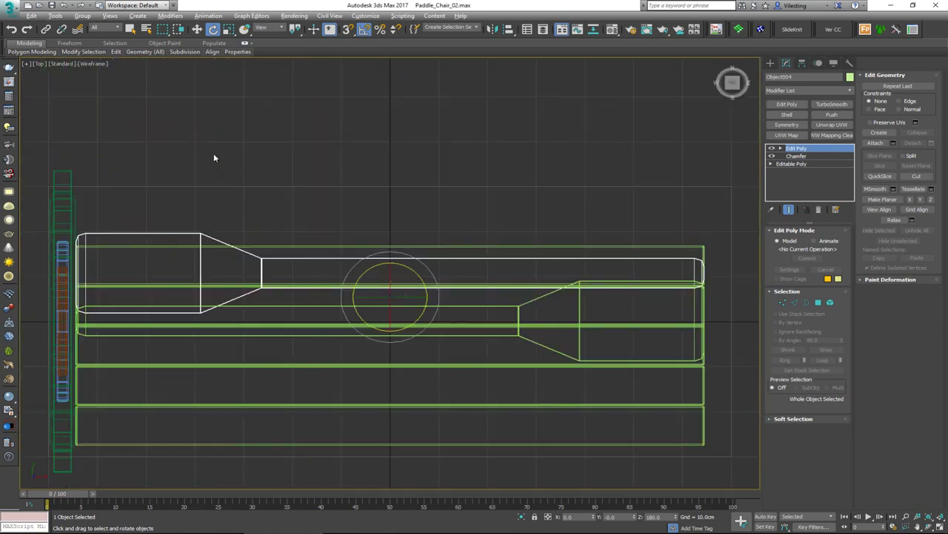
left_click(312, 336, "ctrl")
key("alt+q")
left_click(275, 262)
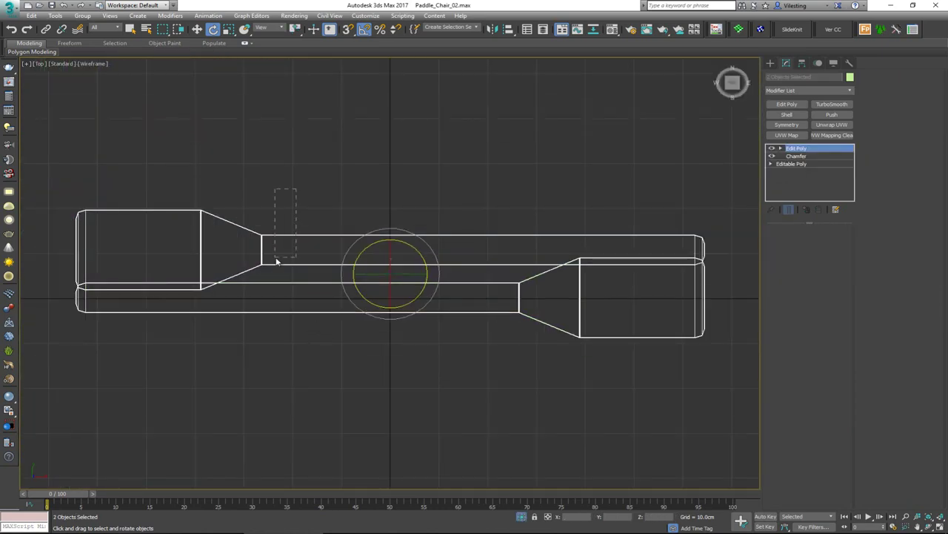
key("w")
left_click_drag(391, 243, 395, 234)
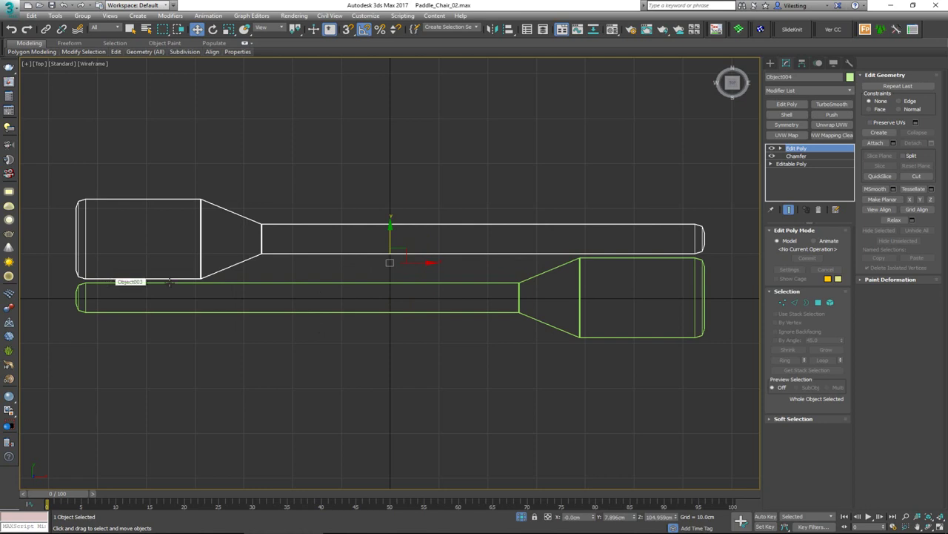
- Copy the pair of paddles once along Y, placing the new pair directly beside the first
key("ctrl+a")
middle_click_drag(343, 195, 344, 229)
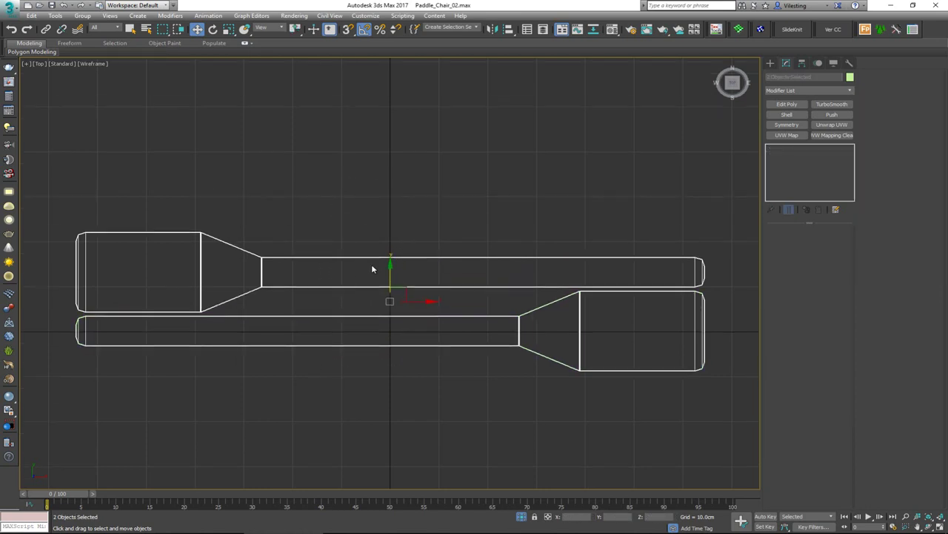
left_click_drag(388, 281, 406, 164, "shift")
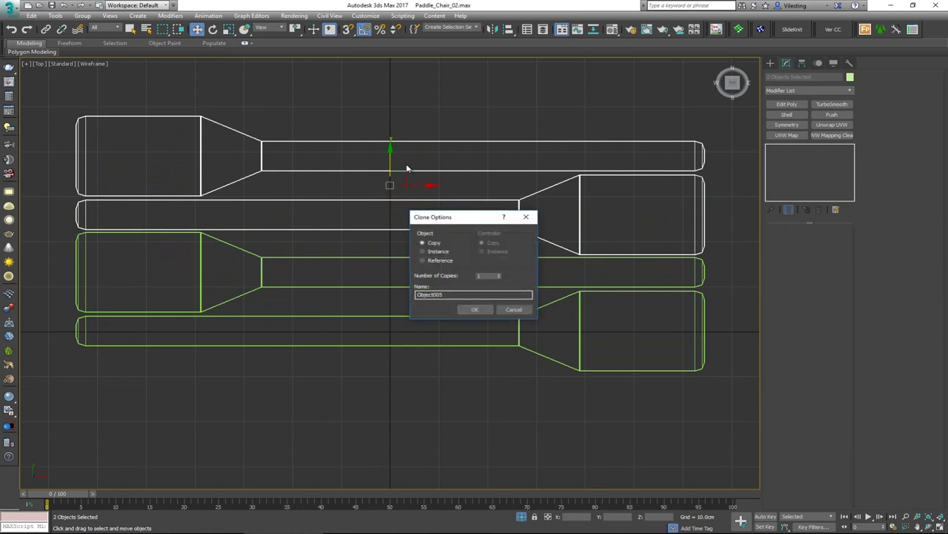
left_click(474, 309)
- Rotate all four paddles together 180° about the Y axis and compare their layout with the Bench_01 reference photo
left_click_drag(381, 111, 255, 360)
key("e")
left_click_drag(386, 244, 469, 248)
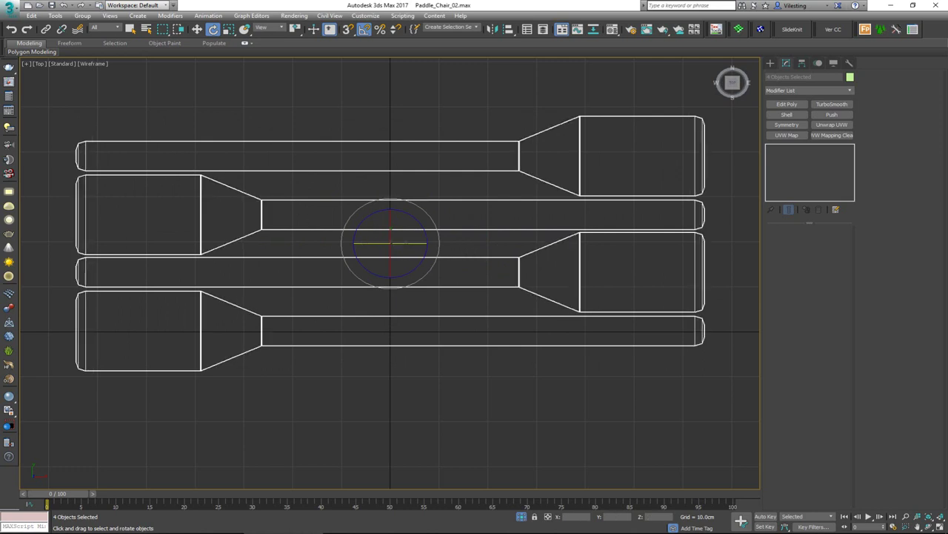
left_click_drag(0, 115, 465, 114)
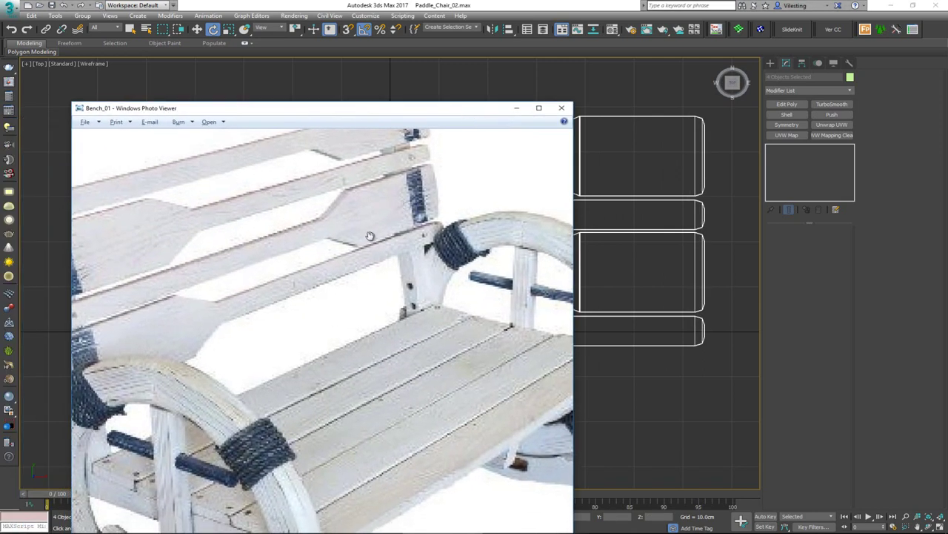
left_click_drag(335, 118, 0, 118)
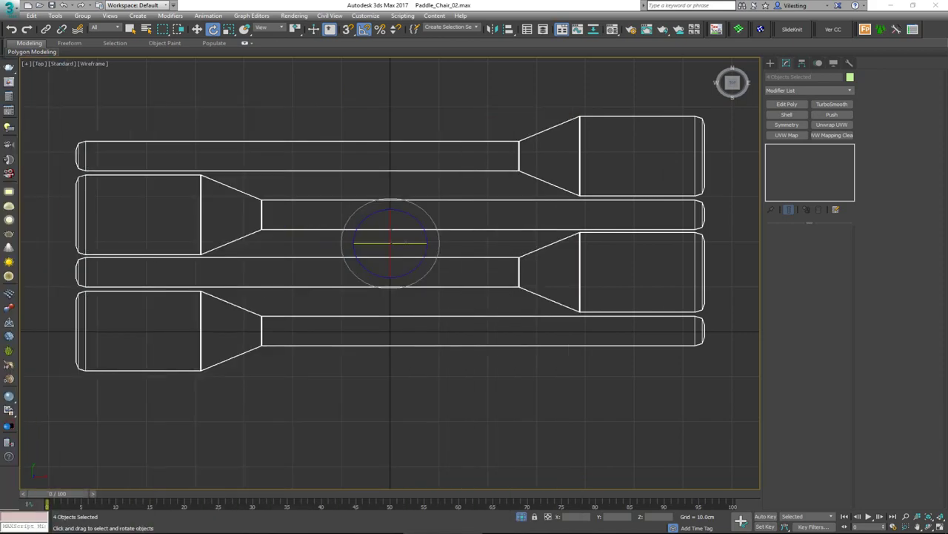
- Select the outermost paddle in the perspective view and show its mesh edges
key("alt+w")
key("alt+w")
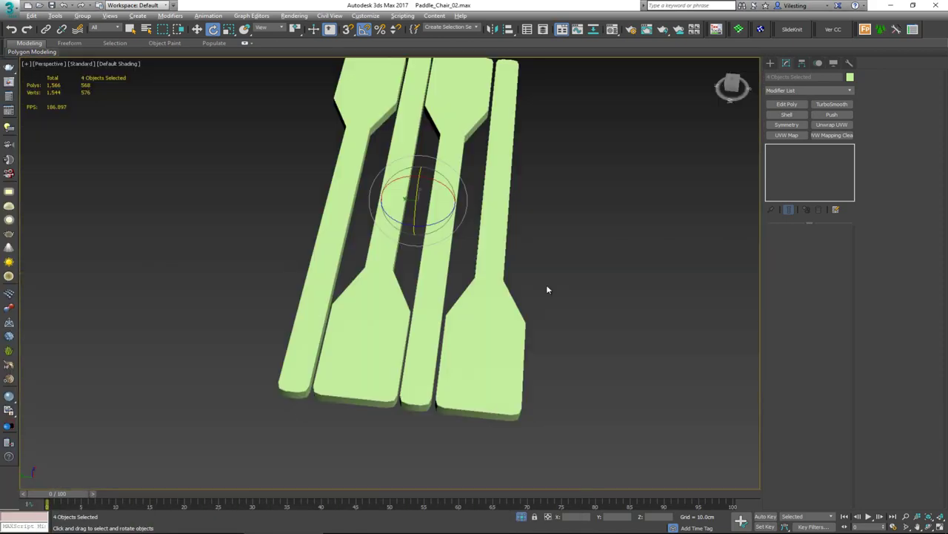
mouse_move(548, 290)
middle_mouse_down("alt")
mouse_move(493, 235)
mouse_move(452, 253)
mouse_move(452, 210)
mouse_move(502, 186)
mouse_move(398, 227)
middle_mouse_up("alt")
left_click(502, 186)
scroll(496, 191, "up", 4)
key("F4")
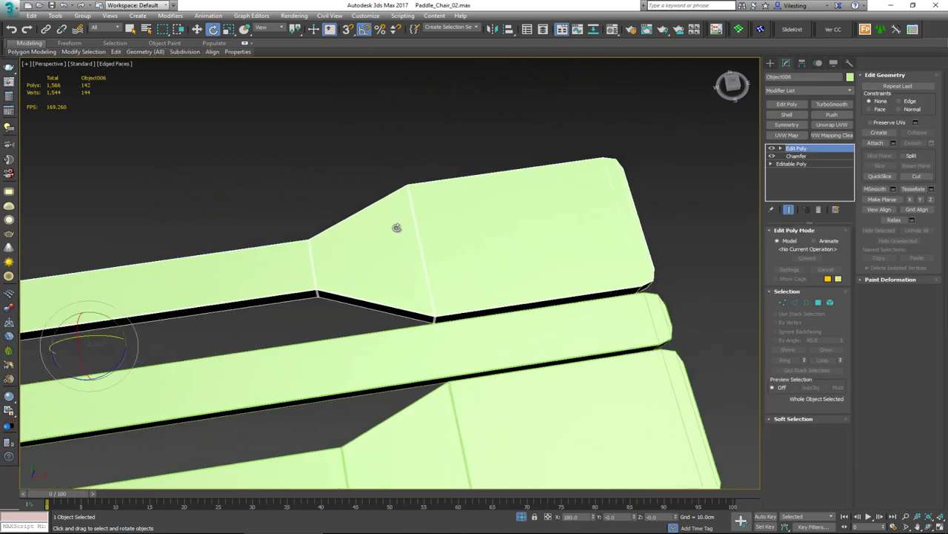
- Move the vertices at the blade's outer shoulder along Y with vertex snapping until they are level with the handle's edge
scroll(398, 227, "down", 3)
key("1")
left_click_drag(451, 160, 406, 211)
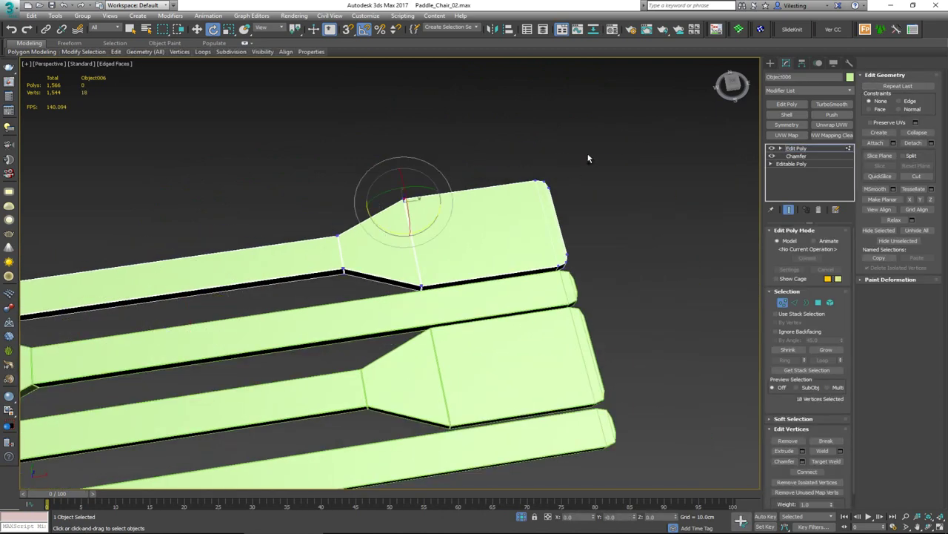
middle_click_drag(453, 197, 438, 204, "alt")
key("alt+w")
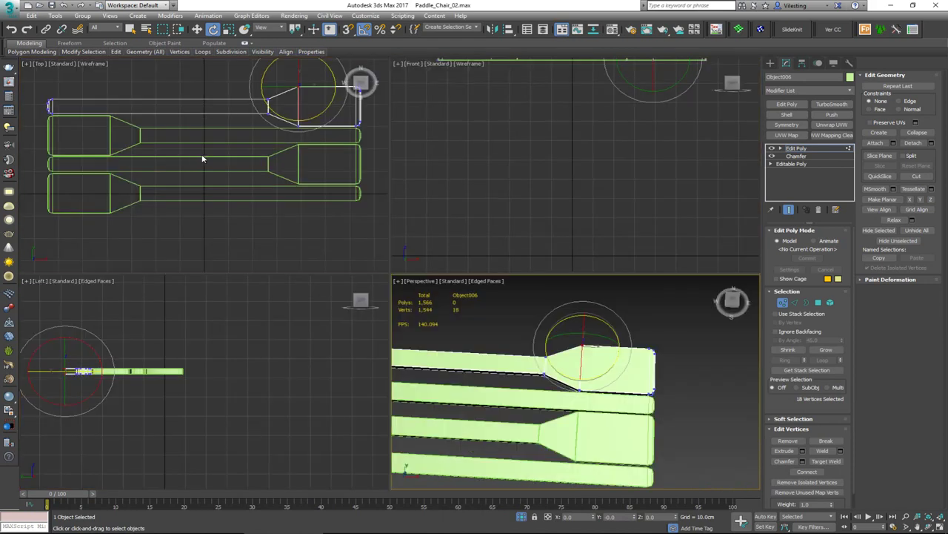
middle_click(204, 158)
key("z")
key("alt+w")
middle_click_drag(396, 170, 282, 152)
scroll(317, 217, "down", 8)
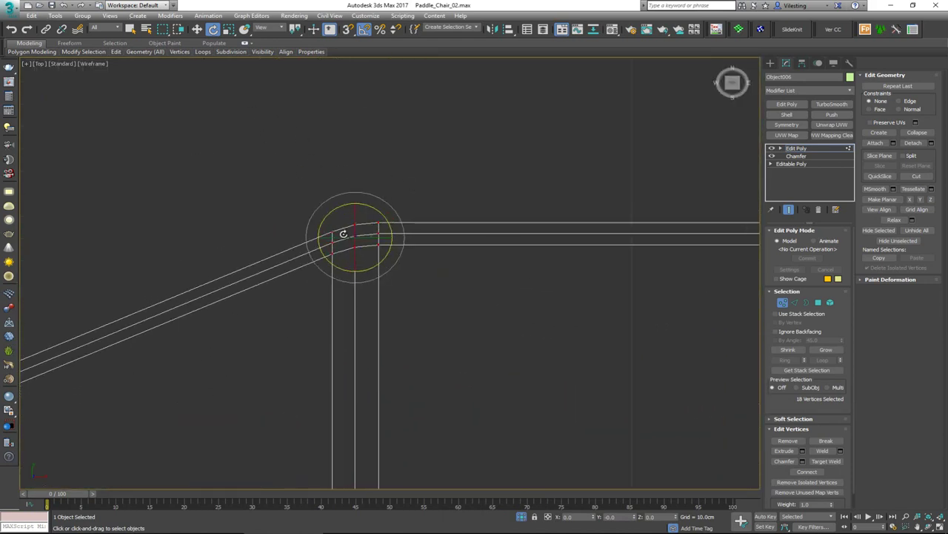
middle_click_drag(345, 235, 450, 196)
scroll(450, 196, "down", 6)
scroll(503, 200, "down", 3)
middle_click_drag(401, 216, 595, 141)
key("w")
scroll(509, 209, "up", 2)
scroll(525, 191, "down", 2)
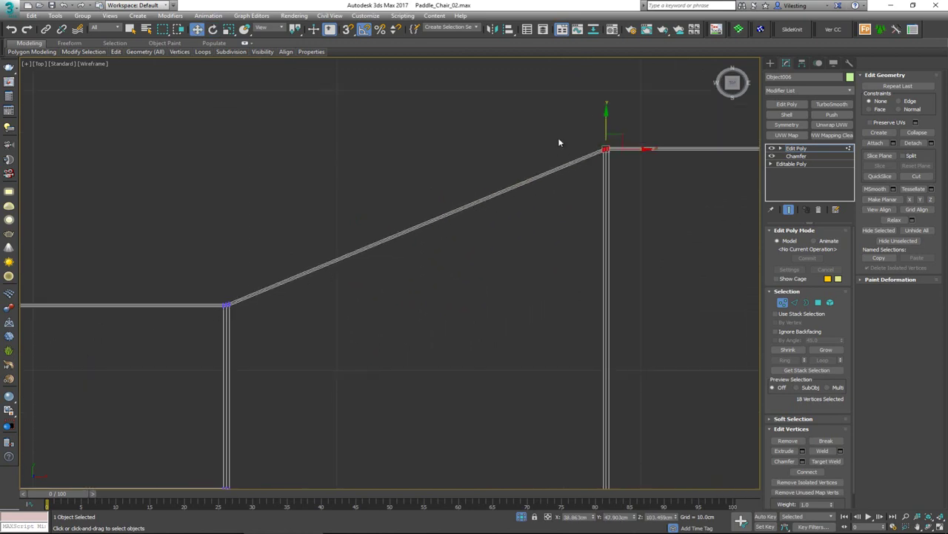
key("s")
left_click_drag(606, 128, 227, 300)
scroll(228, 307, "up", 4)
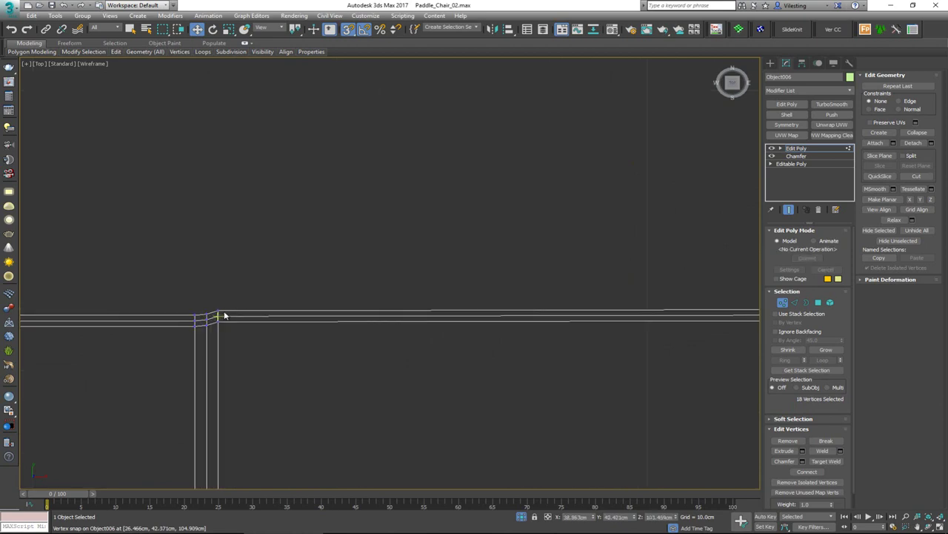
- Snap the middle and blade-side vertex columns at the outer side of the neck level with the straight handle edge
middle_click_drag(244, 300, 396, 240)
scroll(391, 244, "up", 3)
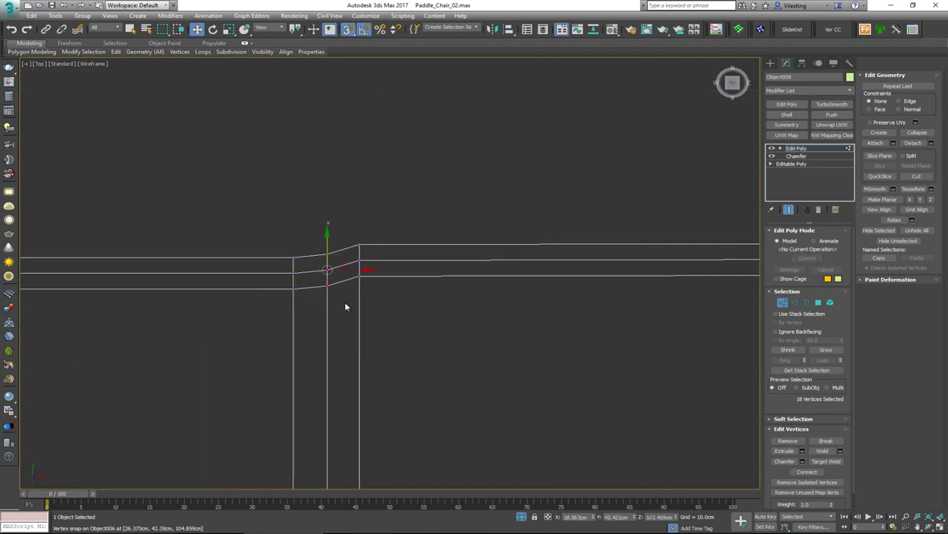
left_click_drag(329, 255, 294, 265)
left_click_drag(403, 215, 350, 305)
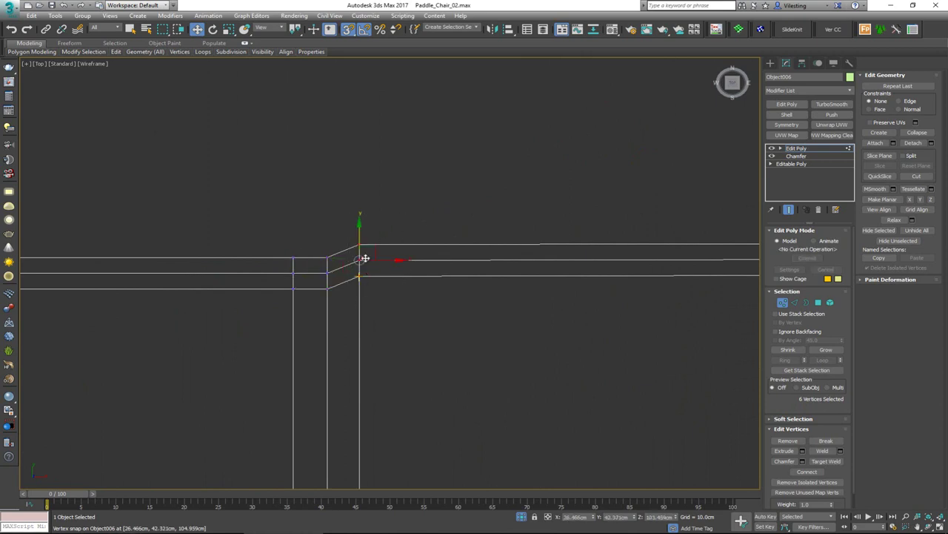
left_click_drag(351, 246, 329, 273)
- Snap the vertices at the blade's outer shoulder along Y to the height of the straightened neck vertices
scroll(423, 269, "down", 4)
middle_click_drag(578, 271, 148, 236)
scroll(212, 235, "down", 6)
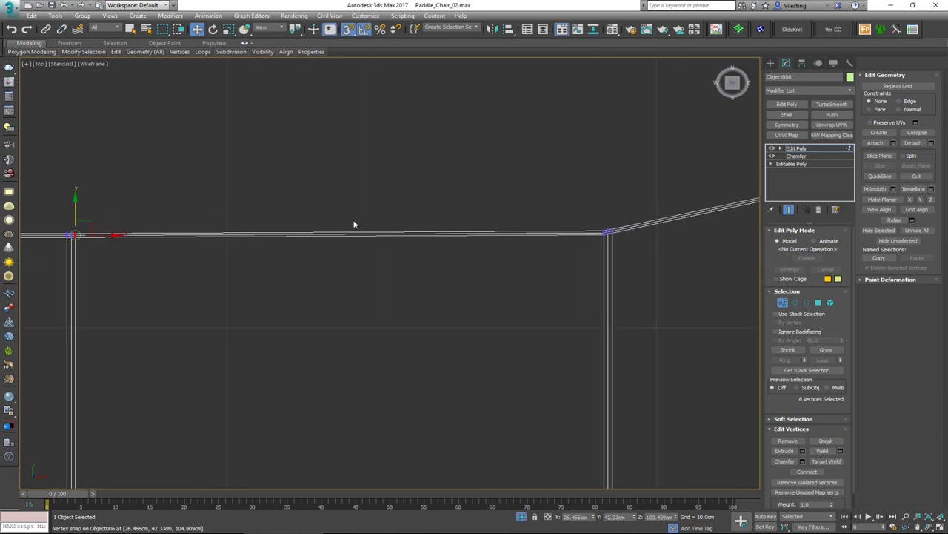
left_click_drag(574, 200, 656, 278)
left_click_drag(613, 205, 79, 235)
middle_click_drag(427, 241, 254, 250)
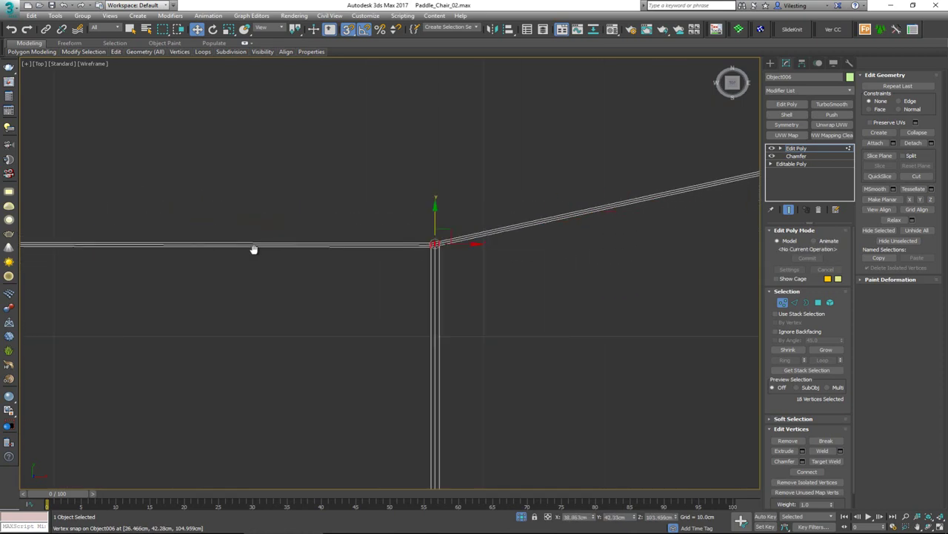
- Snap the vertices at the blade tip's outer corner along Y until the blade's outer edge is level with its shoulder
scroll(712, 211, "down", 3)
middle_click_drag(726, 208, 303, 219)
scroll(302, 219, "down", 3)
left_click_drag(411, 131, 559, 231)
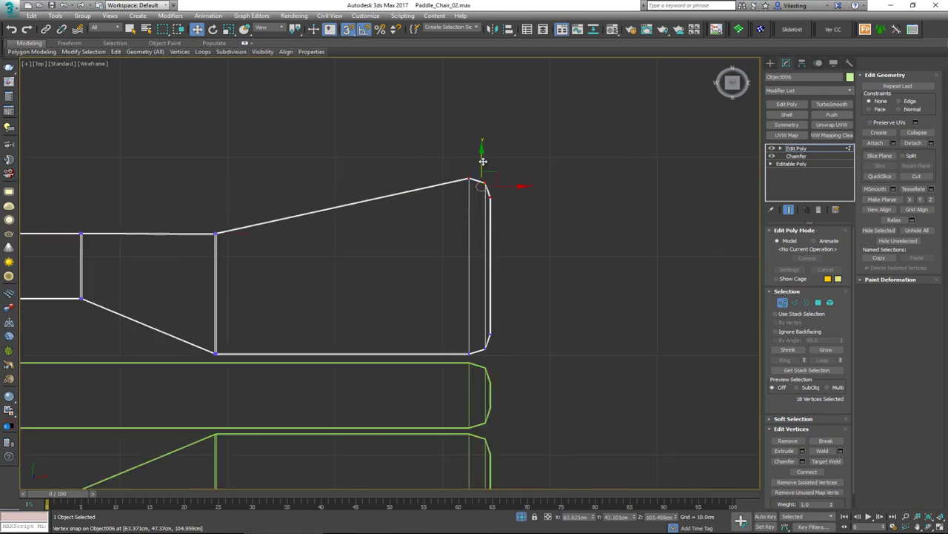
left_click_drag(482, 160, 341, 243)
scroll(239, 234, "up", 5)
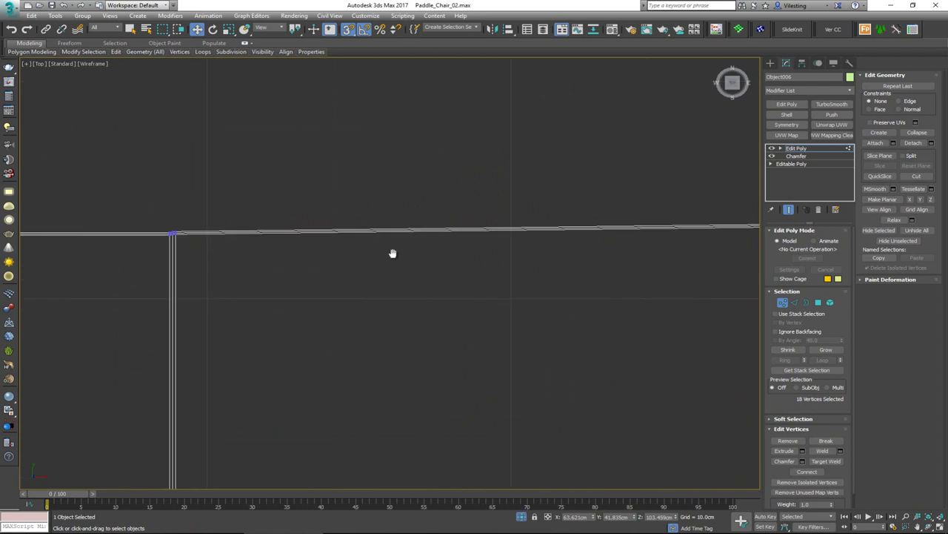
scroll(391, 254, "down", 2)
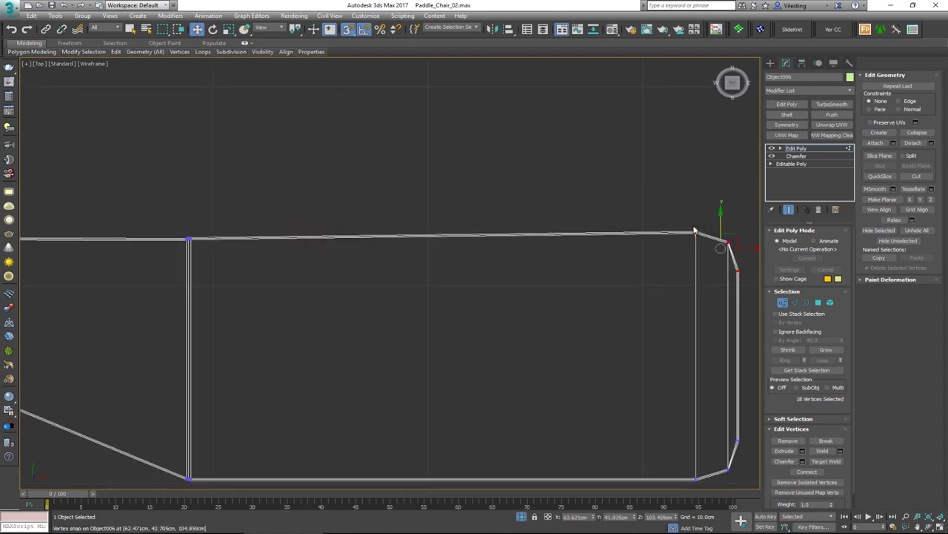
left_click_drag(696, 233, 191, 240)
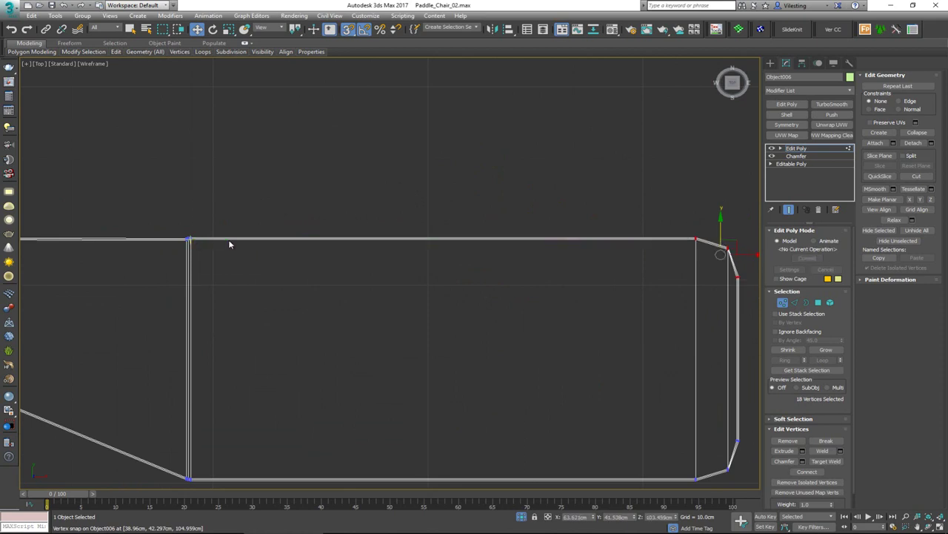
left_click(785, 303)
scroll(409, 250, "down", 3)
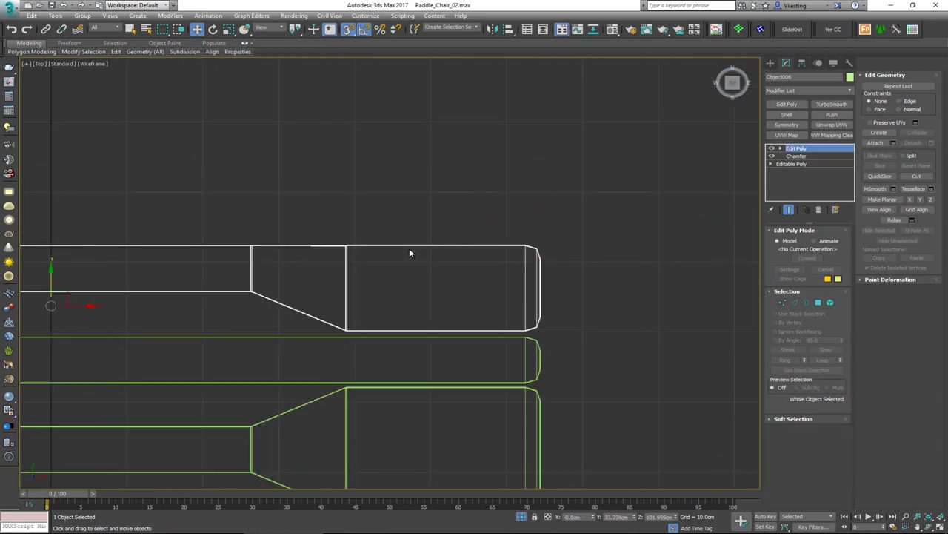
- Snap the middle and tip-side vertex columns at the blade's outer shoulder along Y to the height of the neck-side column
scroll(346, 238, "up", 8)
key("1")
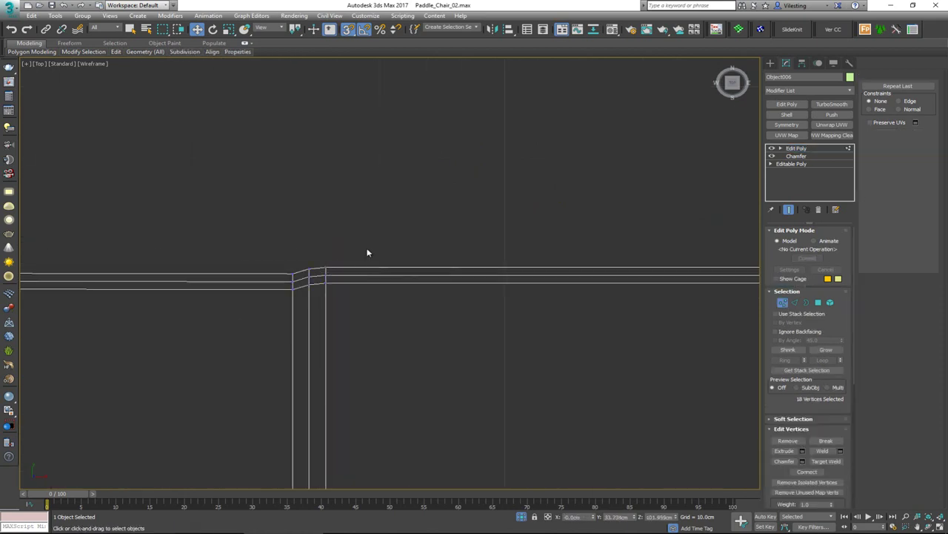
left_click_drag(366, 244, 309, 294)
scroll(310, 282, "up", 2)
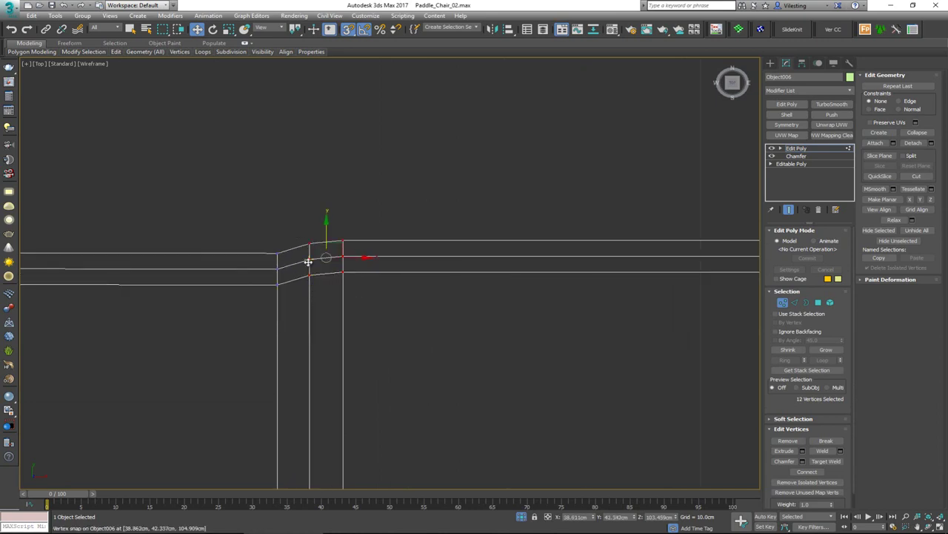
left_click_drag(309, 261, 273, 269)
- Align the remaining tip-side vertex column at the outer shoulder with the adjacent column and finish vertex editing
middle_click_drag(414, 265, 348, 251)
left_click_drag(305, 221, 261, 289)
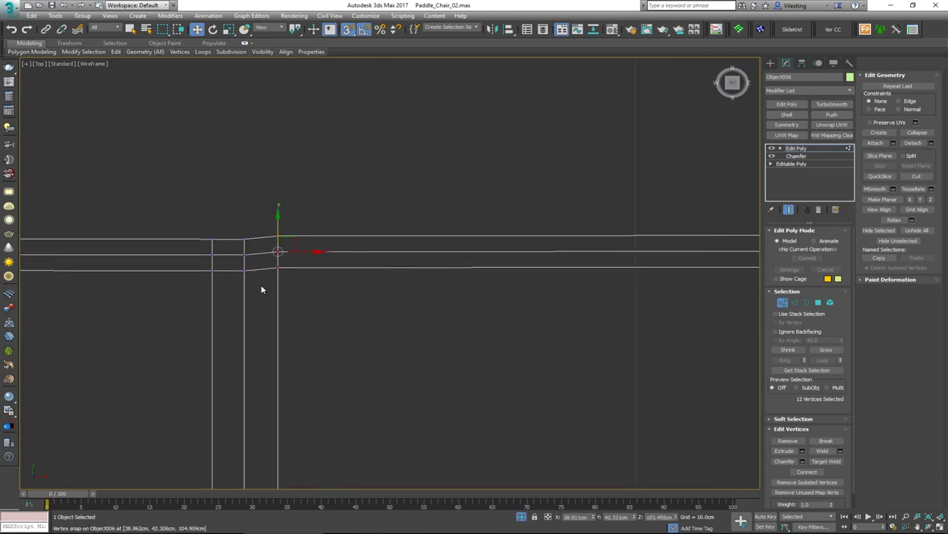
left_click_drag(278, 252, 246, 257)
key("ctrl+z")
scroll(449, 262, "down", 5)
middle_click_drag(741, 258, 406, 249)
scroll(418, 254, "down", 7)
scroll(498, 259, "down", 3)
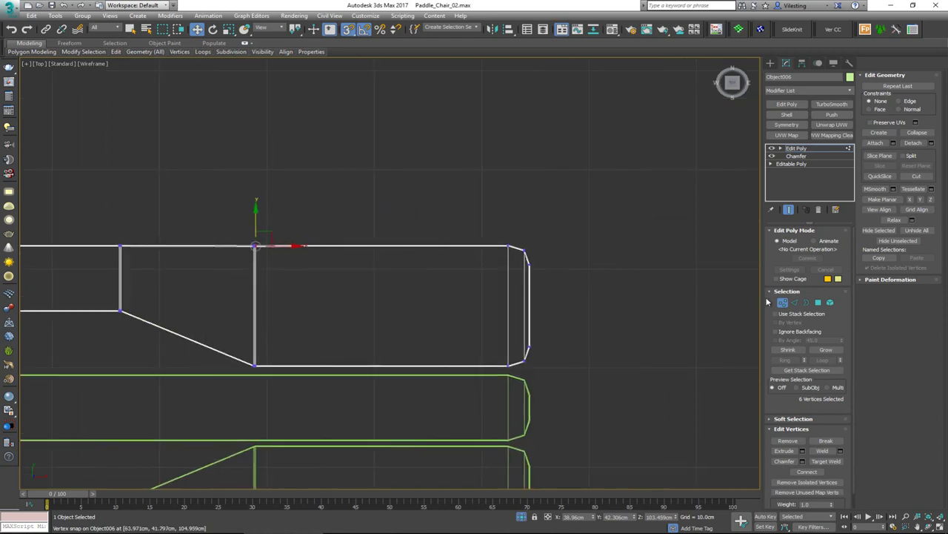
left_click(782, 303)
- Inspect the four backrest slats in the perspective view from several angles with nothing selected and edge display off
key("alt+w")
right_click(580, 301)
key("alt+w")
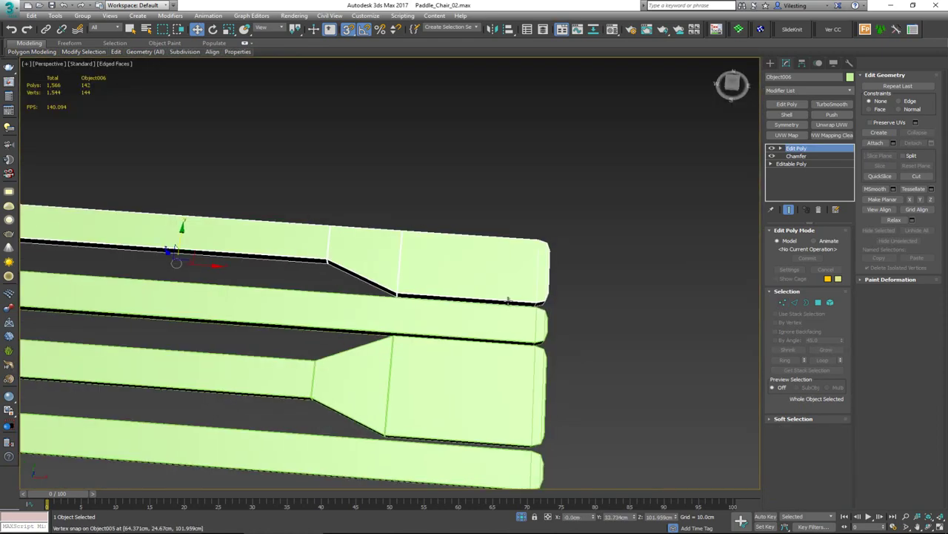
middle_click_drag(508, 299, 568, 282, "alt")
middle_click_drag(496, 275, 576, 251)
scroll(575, 249, "down", 5)
left_click(588, 291)
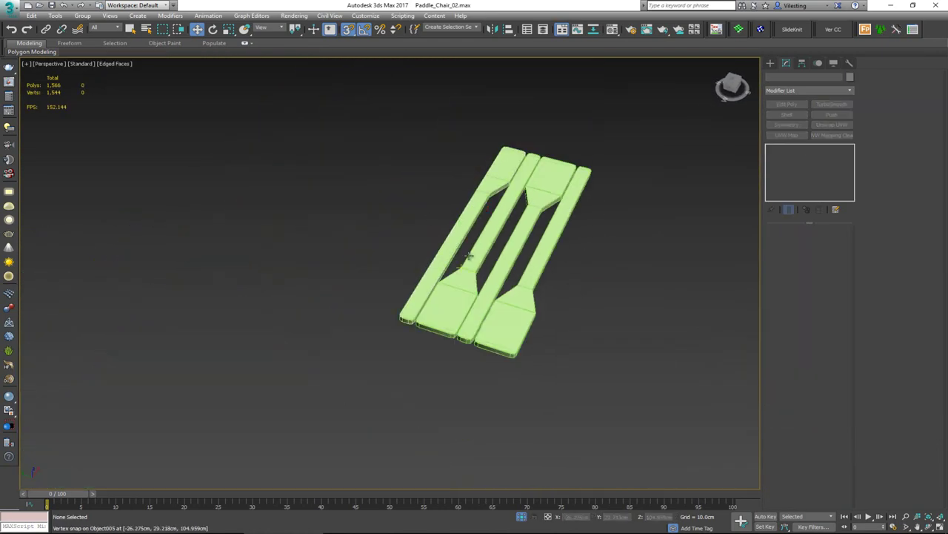
scroll(491, 269, "up", 8)
scroll(499, 274, "down", 4)
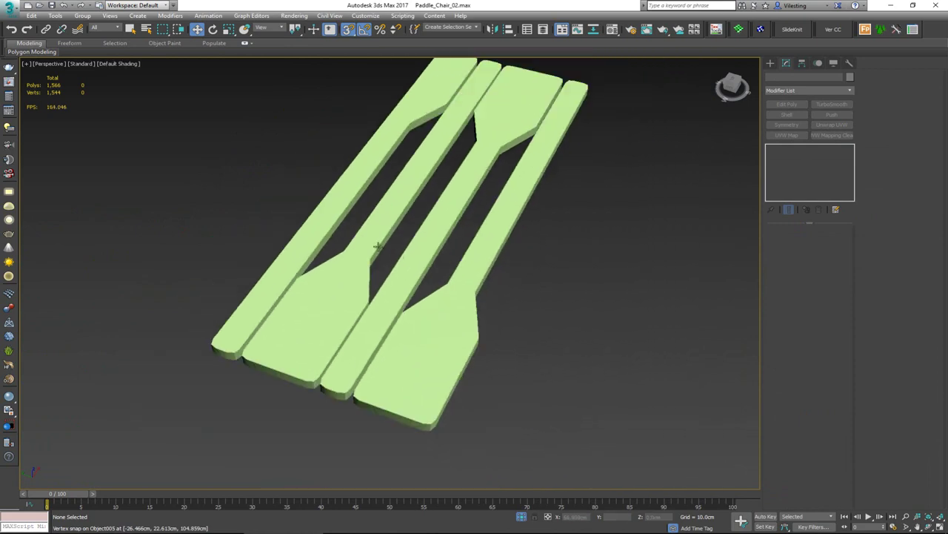
- Select all four backrest slats and end isolation to bring back the rest of the bench
left_click_drag(558, 328, 557, 329)
key("alt+w")
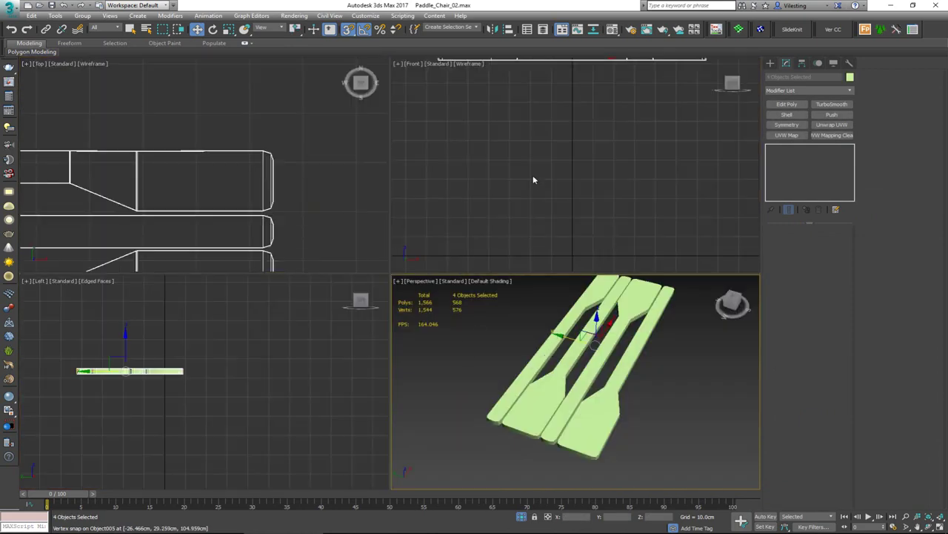
right_click(524, 347)
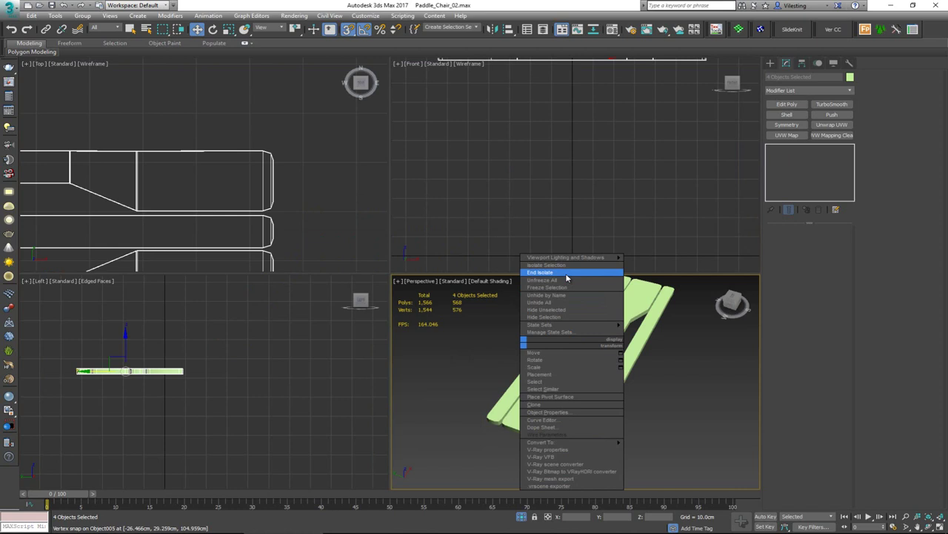
left_click(567, 277)
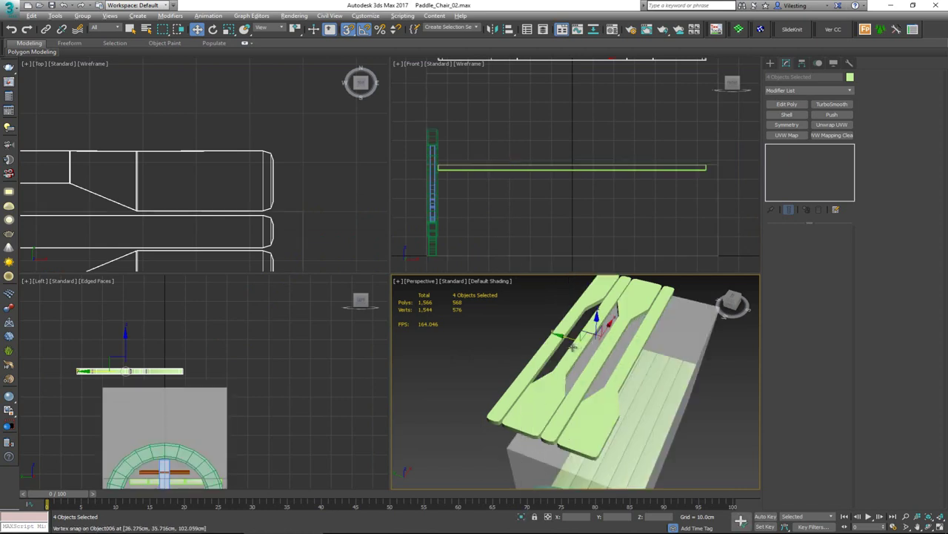
- Try rotating the four slats into a backward-leaning backrest in the left view and placing them at the rear of the seat
key("alt+w")
key("alt+w")
key("alt+w")
key("e")
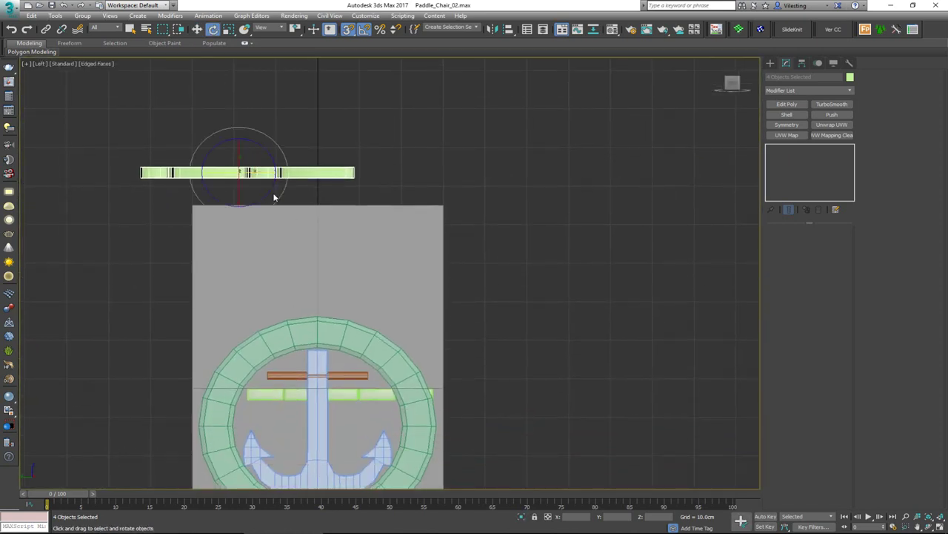
left_click_drag(271, 155, 268, 194)
key("w")
key("s")
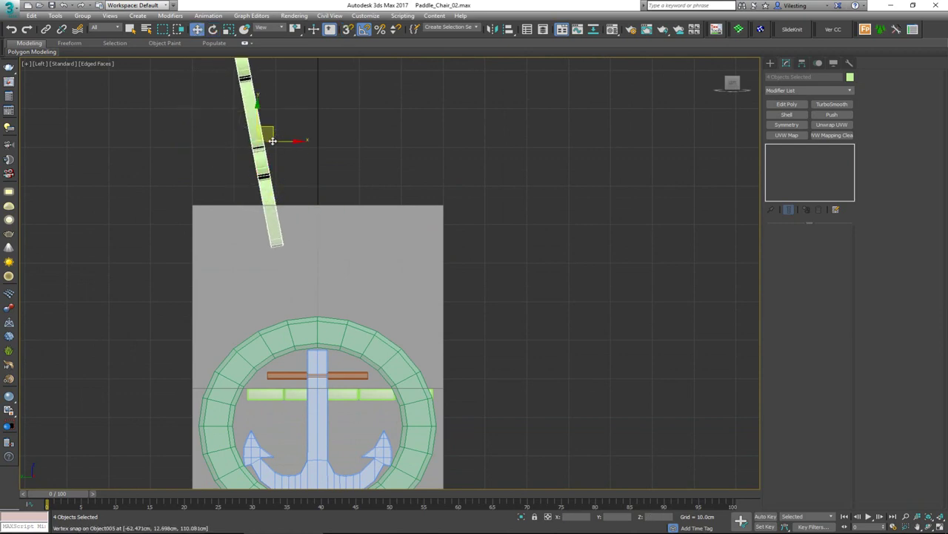
left_click_drag(273, 141, 239, 272)
key("e")
key("w")
- Check the placed backrest in the perspective view and undo the move and rotation of the four slats
key("alt+w")
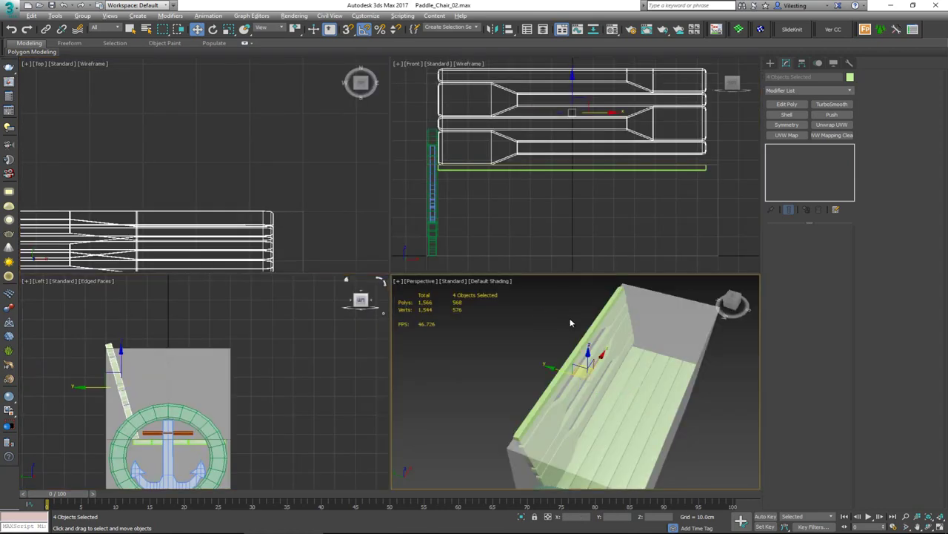
key("alt+w")
middle_click_drag(571, 323, 550, 305, "alt")
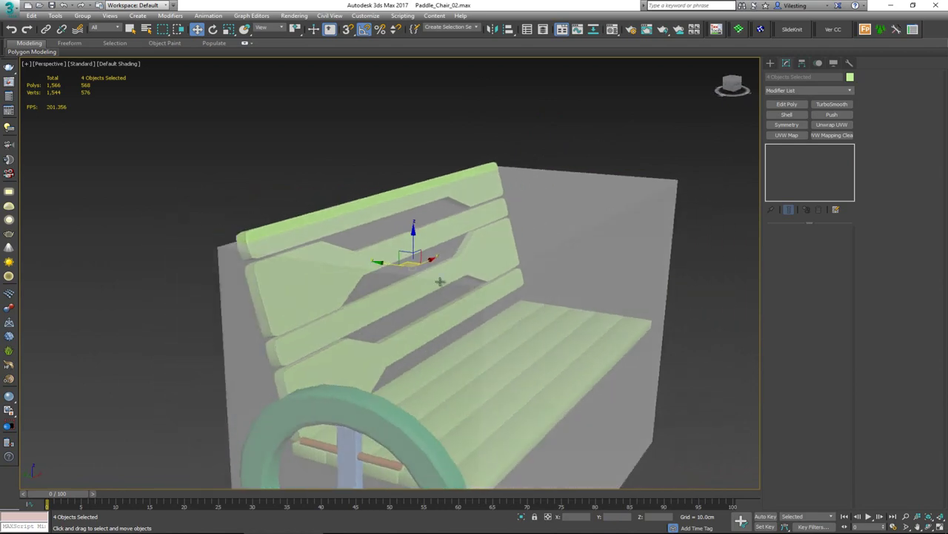
key("ctrl+z")
key("ctrl+z")
key("ctrl+z")
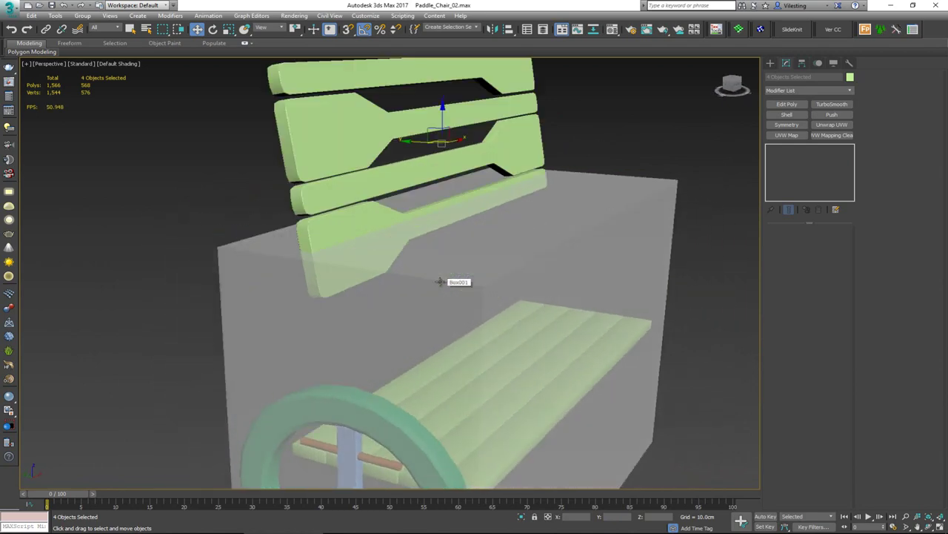
key("ctrl+z")
- Scale the four slats down along Y only to make the backrest less tall while keeping the slat length
middle_click_drag(440, 282, 385, 205, "alt")
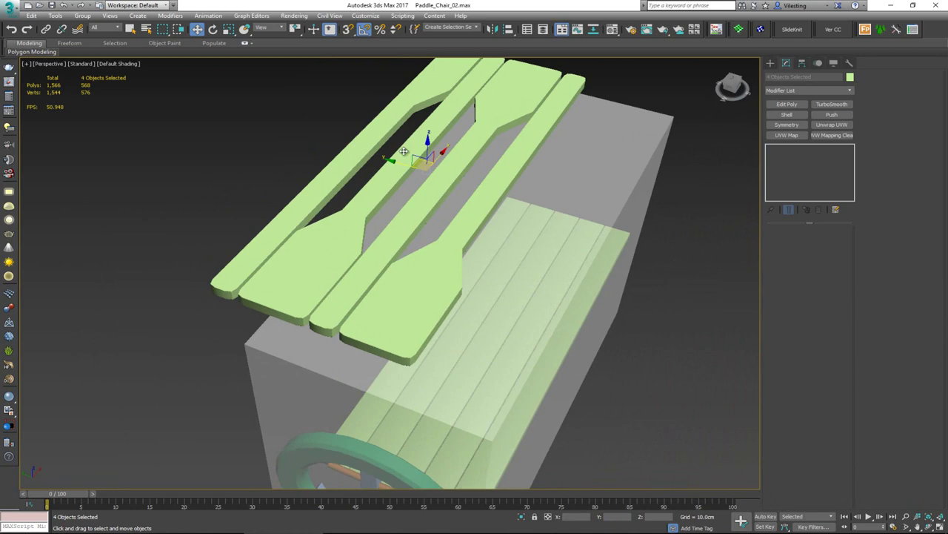
key("r")
left_click_drag(464, 182, 457, 181)
middle_click_drag(458, 181, 477, 152, "alt")
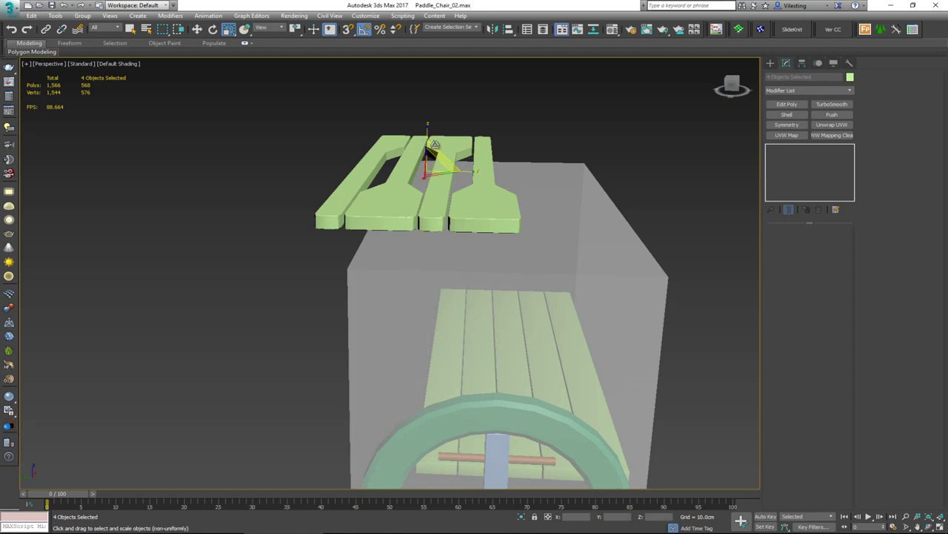
- In the left view, rotate the slats to lean backward and move them against the reference box's upper rear corner, above the ring
key("alt+w")
right_click(233, 334)
key("alt+w")
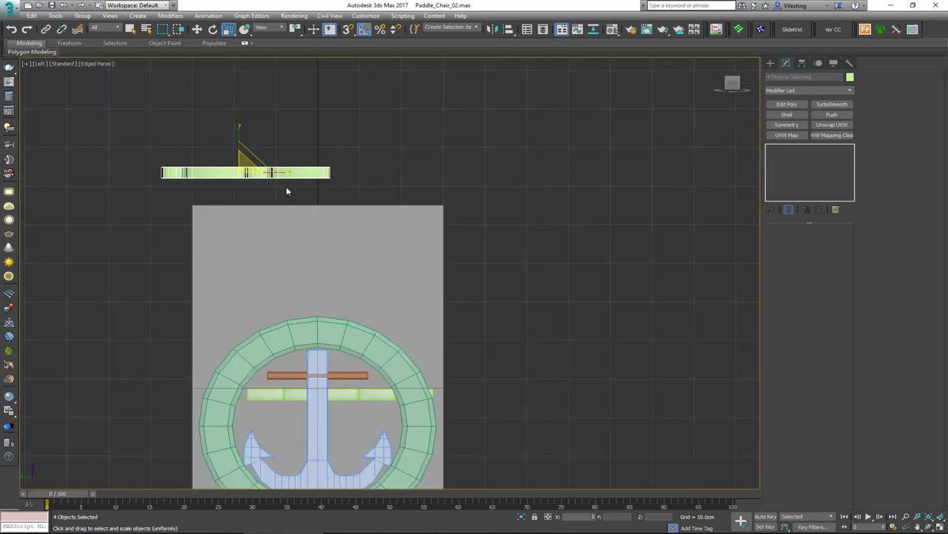
key("e")
left_click_drag(274, 158, 270, 200)
key("w")
left_click_drag(255, 160, 236, 265)
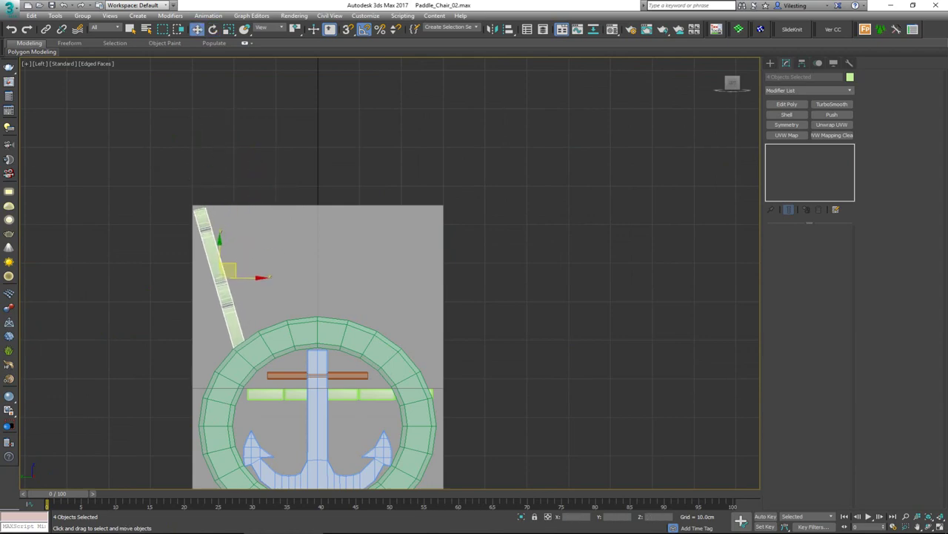
- Compare the backrest's position with the Bench_01 photo in Windows Photo Viewer and inspect the deselected model from several angles
left_click_drag(0, 74, 679, 46)
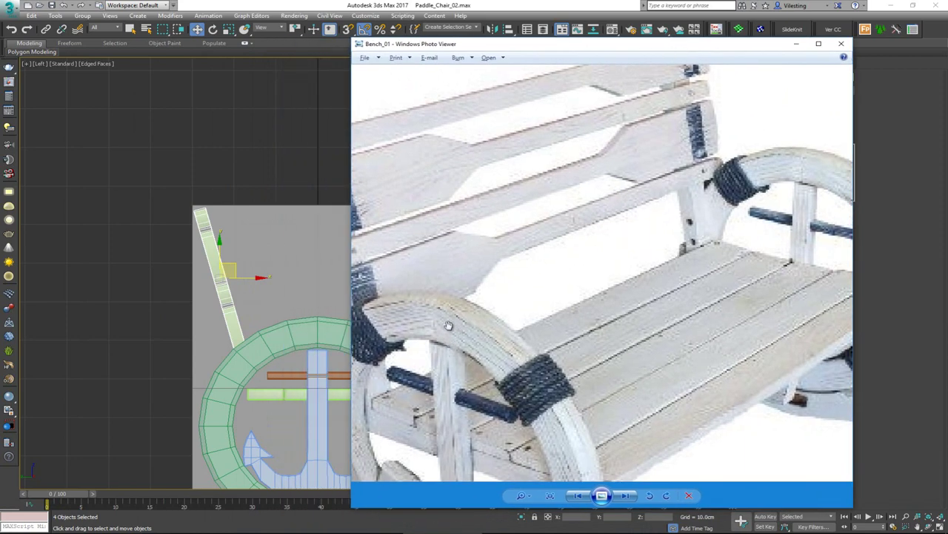
key("alt+Tab")
key("alt+w")
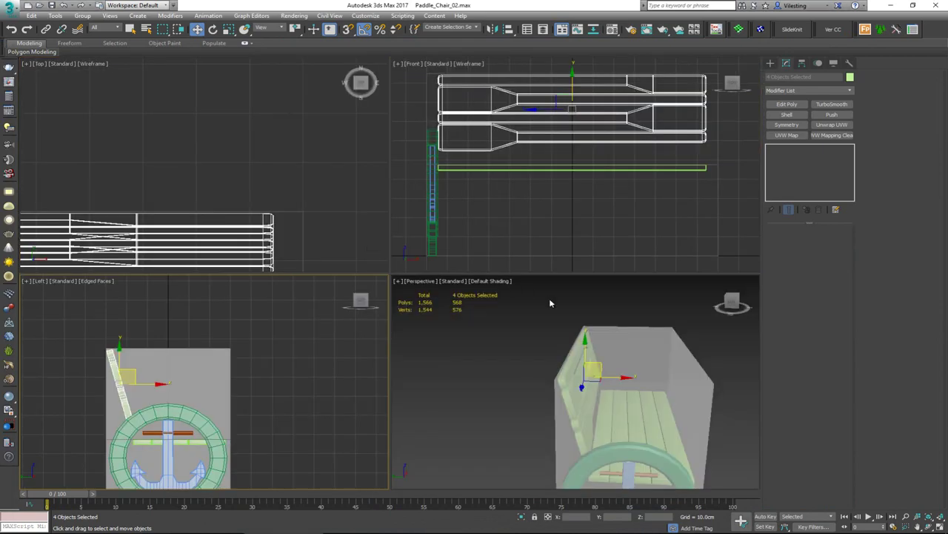
middle_click_drag(549, 298, 572, 329, "alt")
key("alt+w")
middle_click_drag(512, 296, 437, 283, "alt")
middle_click_drag(265, 337, 348, 331, "alt")
left_click(709, 318)
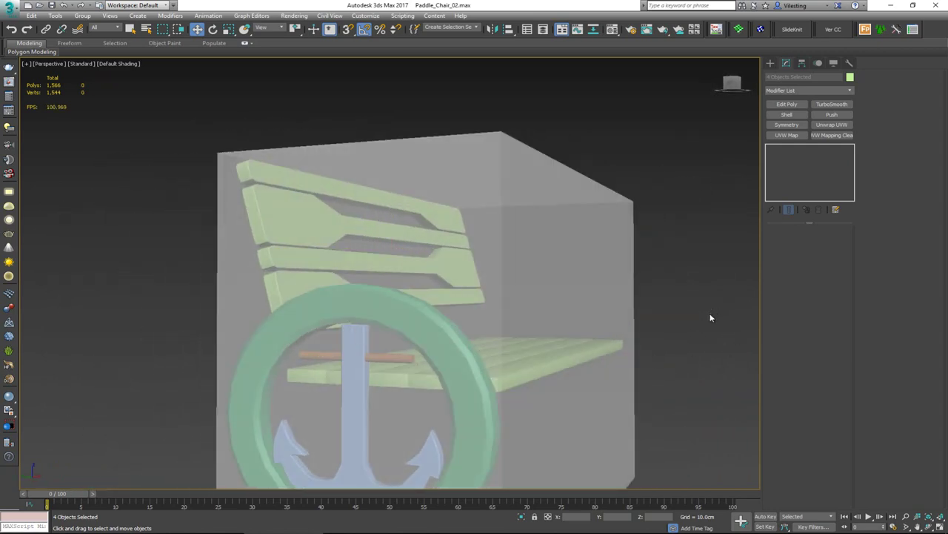
middle_click_drag(618, 304, 612, 318, "alt")
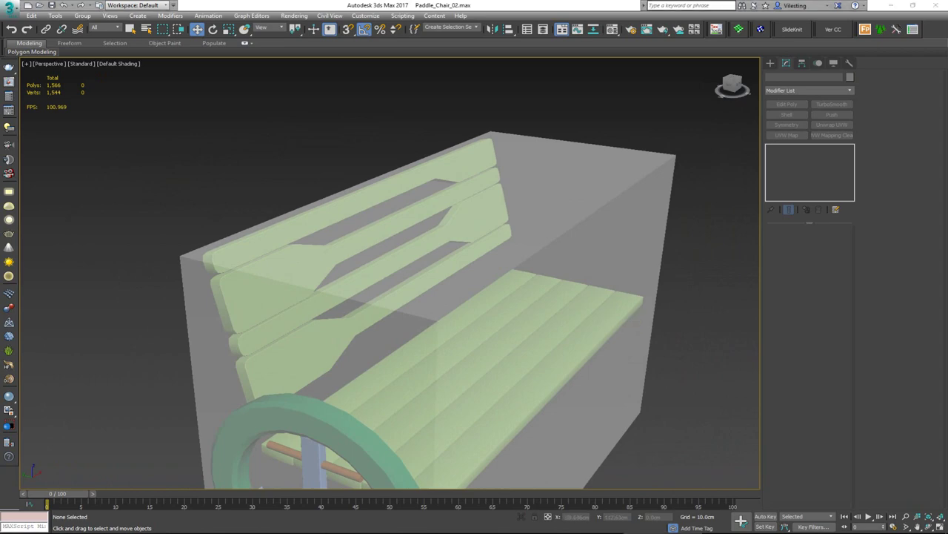
- Examine the ring, seat and lower backrest in the Bench_01 photo and check them against the model in 3ds Max
left_click_drag(1, 31, 529, 28)
left_click_drag(374, 324, 485, 220)
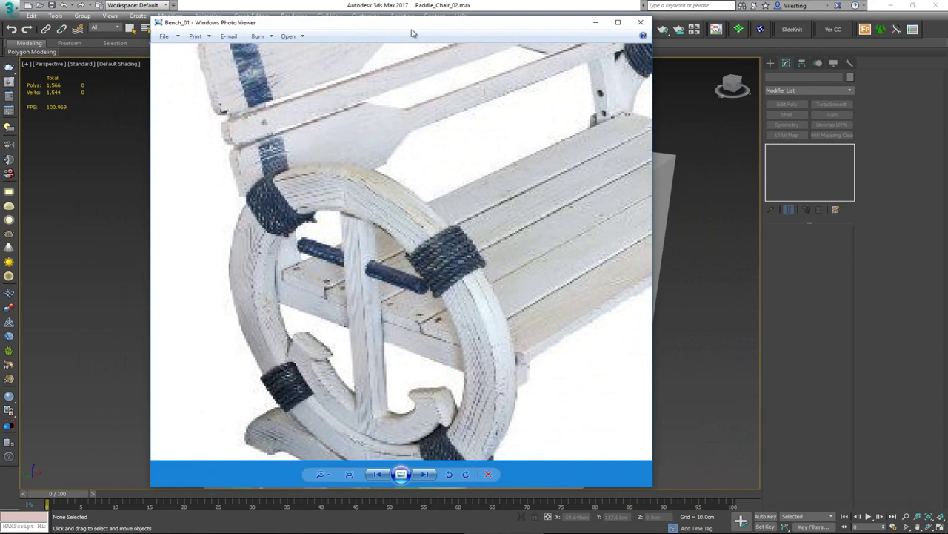
key("alt+Tab")
scroll(353, 352, "down", 3)
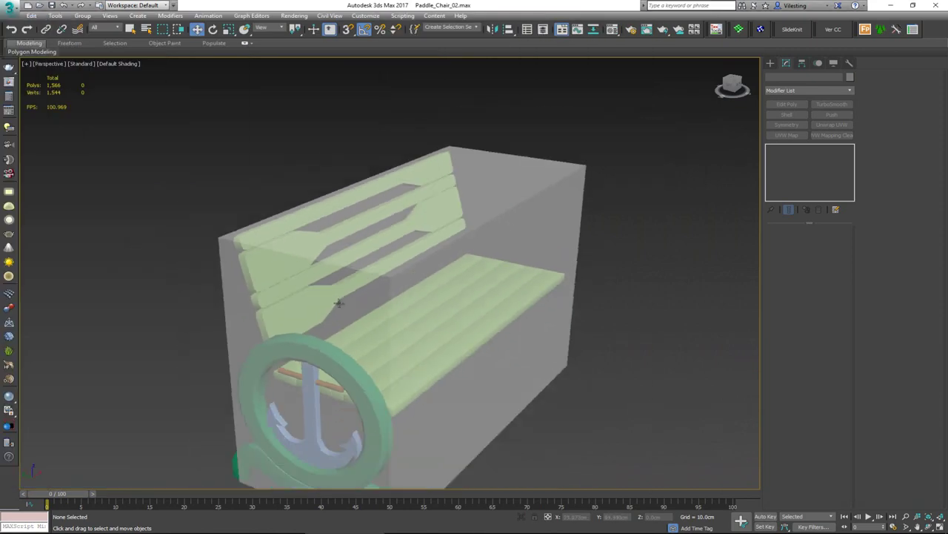
mouse_move(336, 307)
middle_mouse_down("alt")
mouse_move(297, 328)
mouse_move(360, 292)
mouse_move(349, 302)
middle_mouse_up("alt")
- Switch to the web browser and examine enlarged park bench photos in the DuckDuckGo image results
key("alt+Tab")
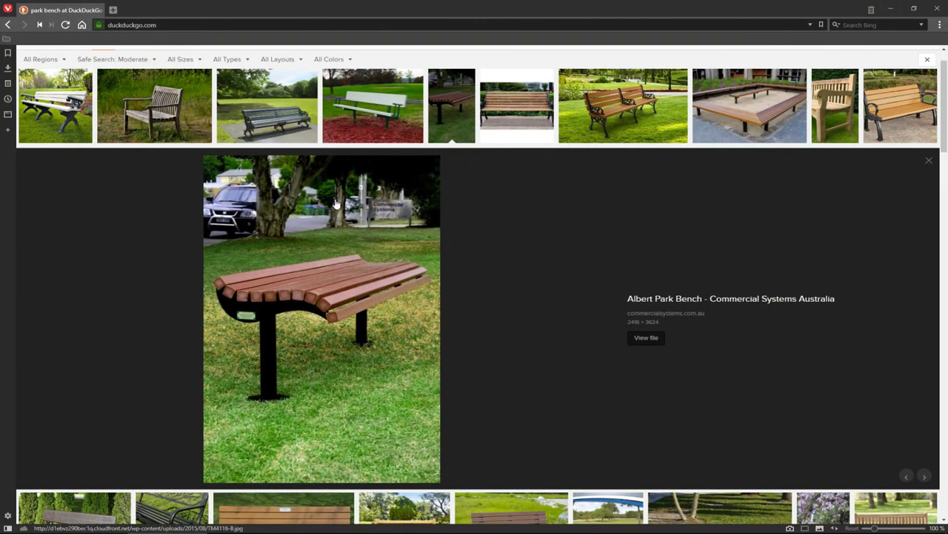
scroll(437, 276, "up", 2)
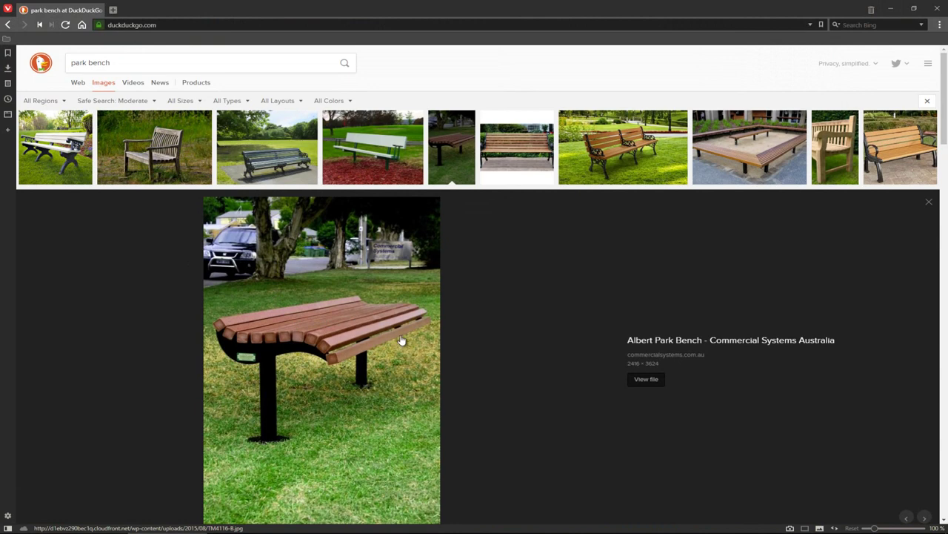
left_click(296, 166)
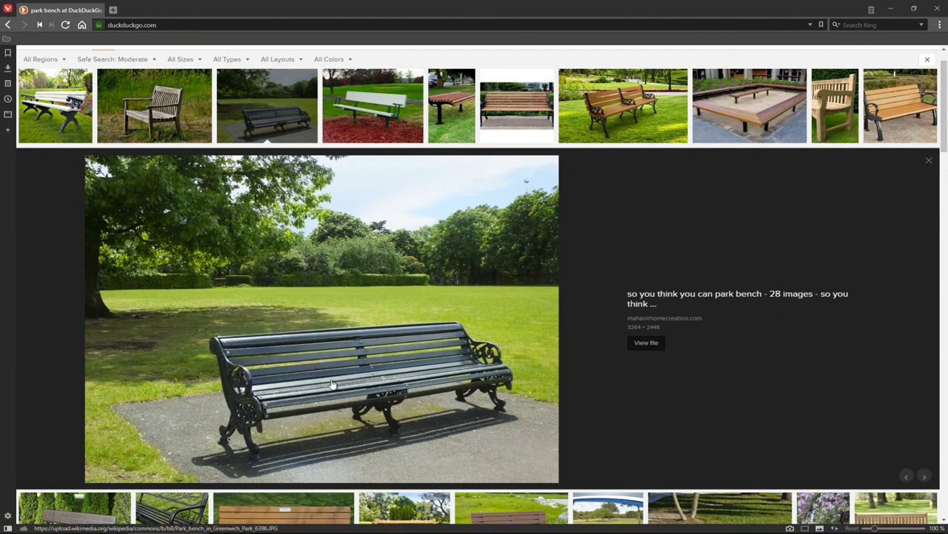
scroll(332, 383, "down", 2)
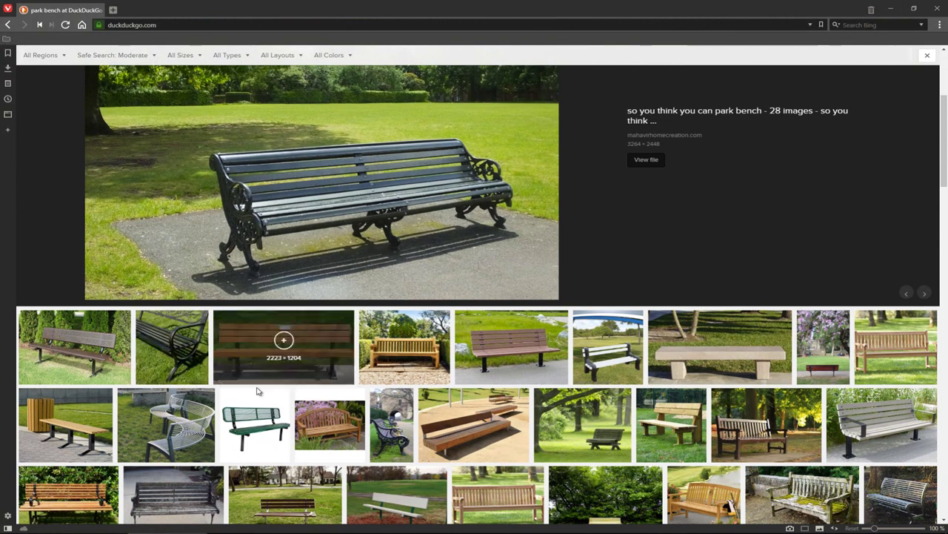
left_click(195, 381)
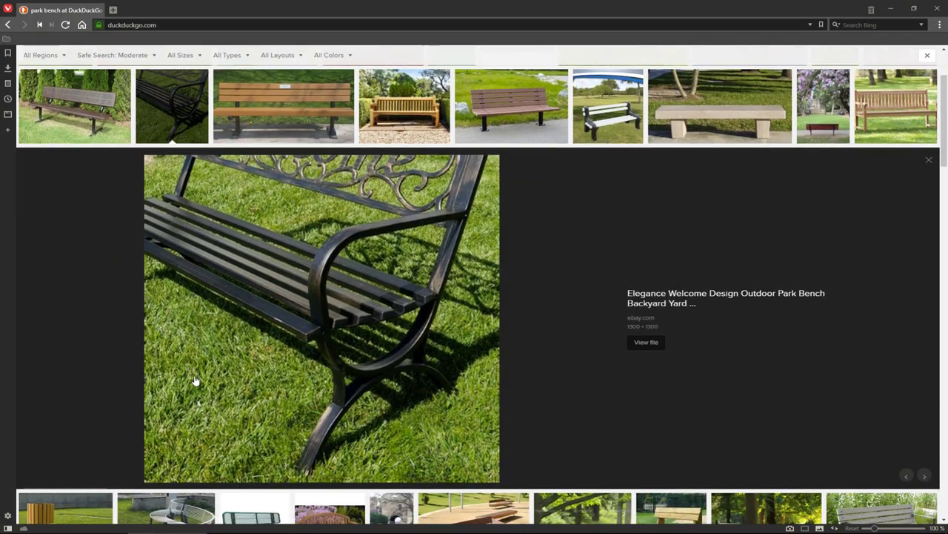
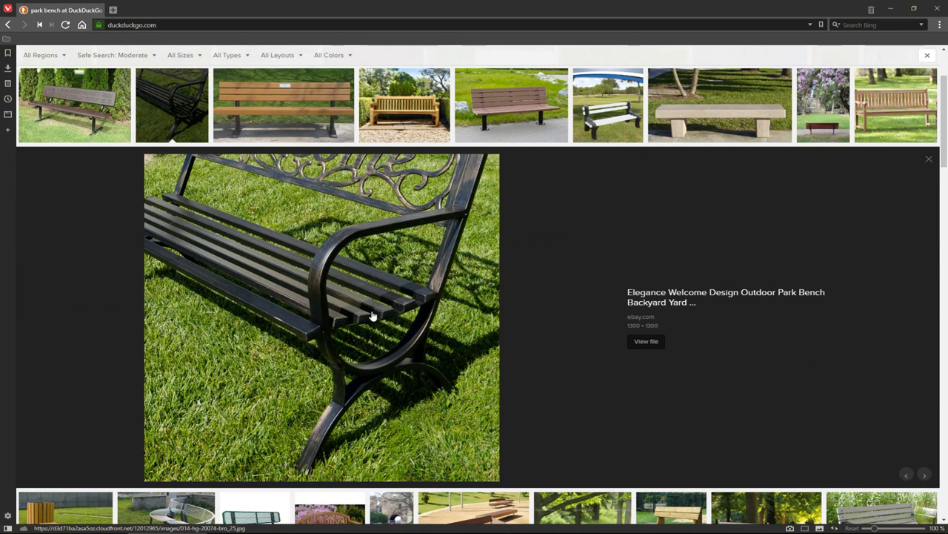
- Finish browsing the bench photos, switch back to 3ds Max and select the seat slats with edged faces shown
scroll(299, 333, "down", 3)
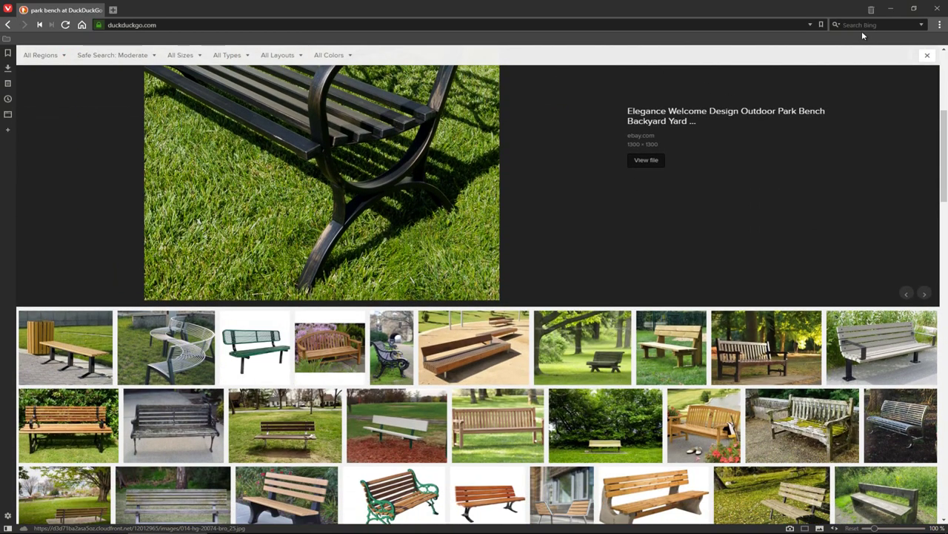
left_click(892, 9)
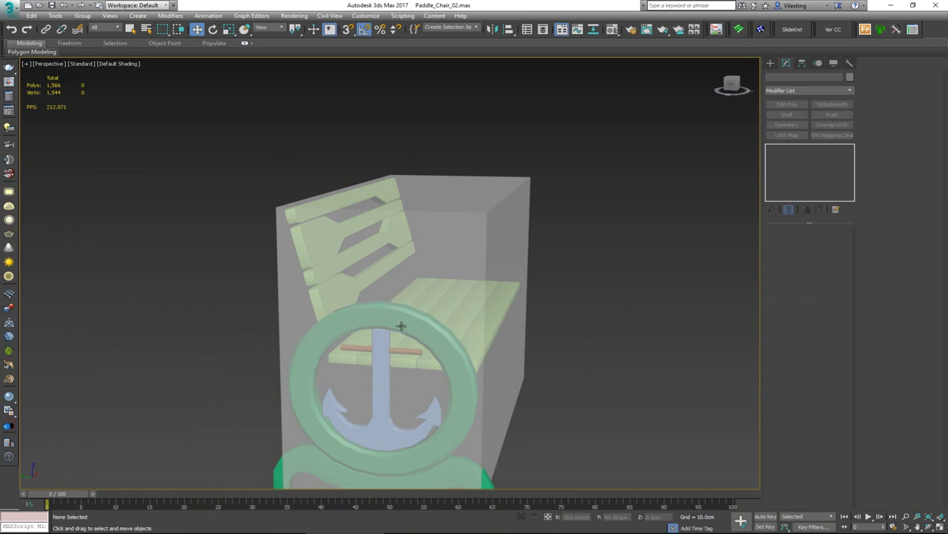
middle_click_drag(408, 332, 355, 364, "alt")
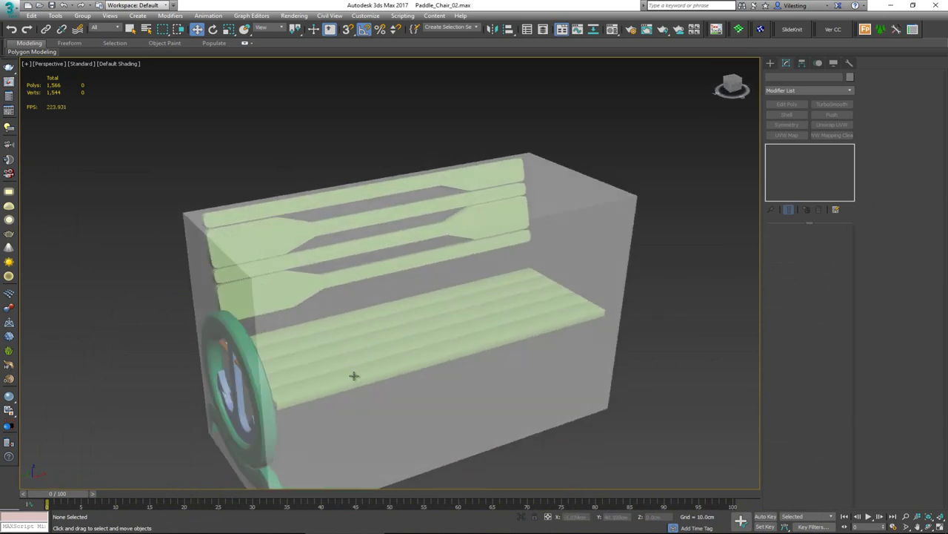
scroll(354, 375, "up", 5)
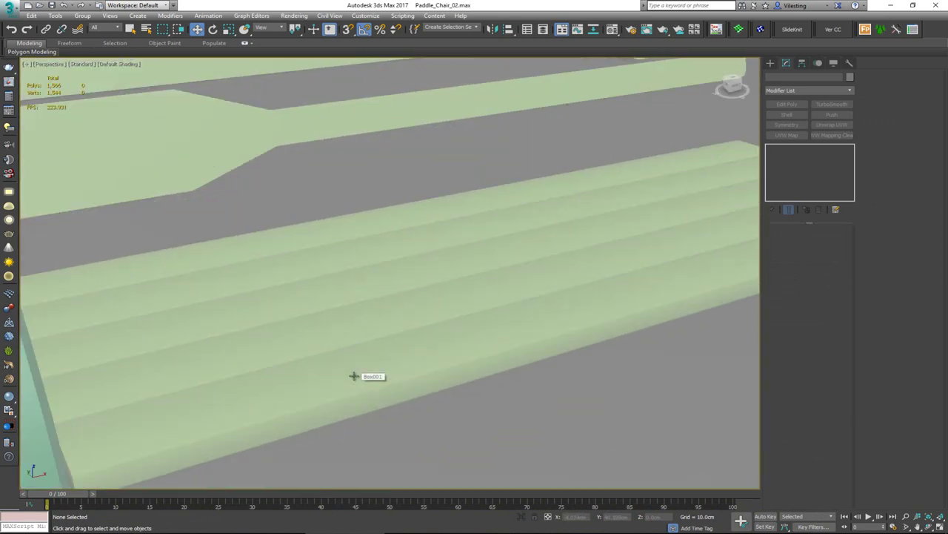
left_click(354, 375)
key("F4")
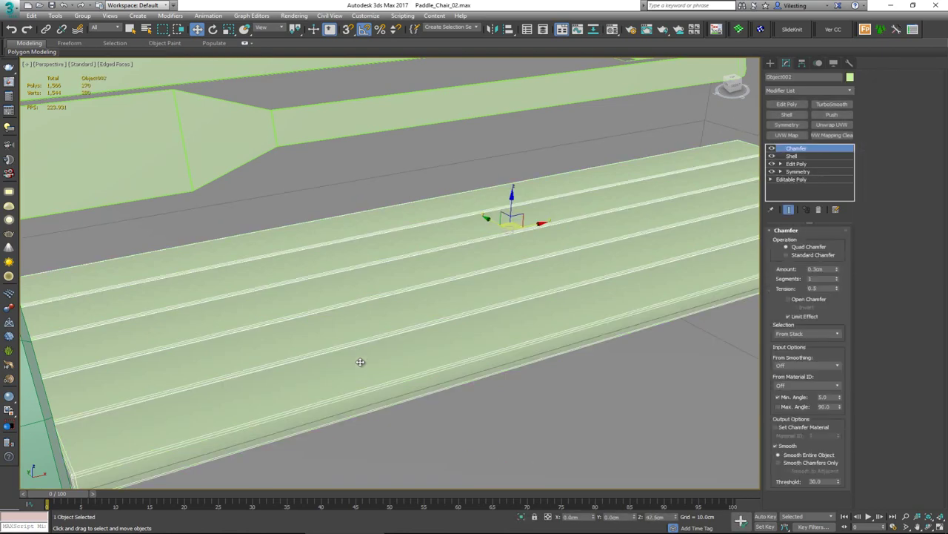
scroll(372, 323, "down", 8)
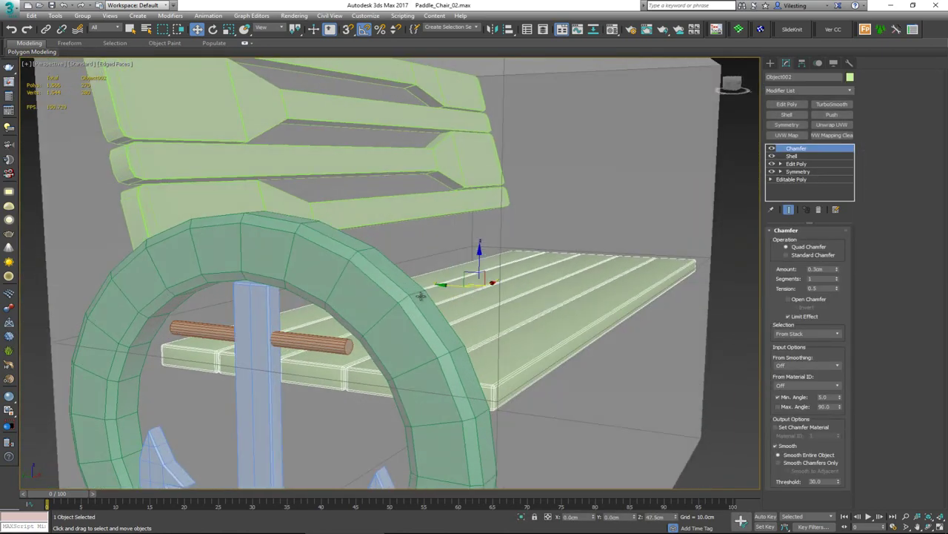
- Add a Bend modifier to the seat slats with an angle of 10 and the bend axis set to X
left_click(800, 91)
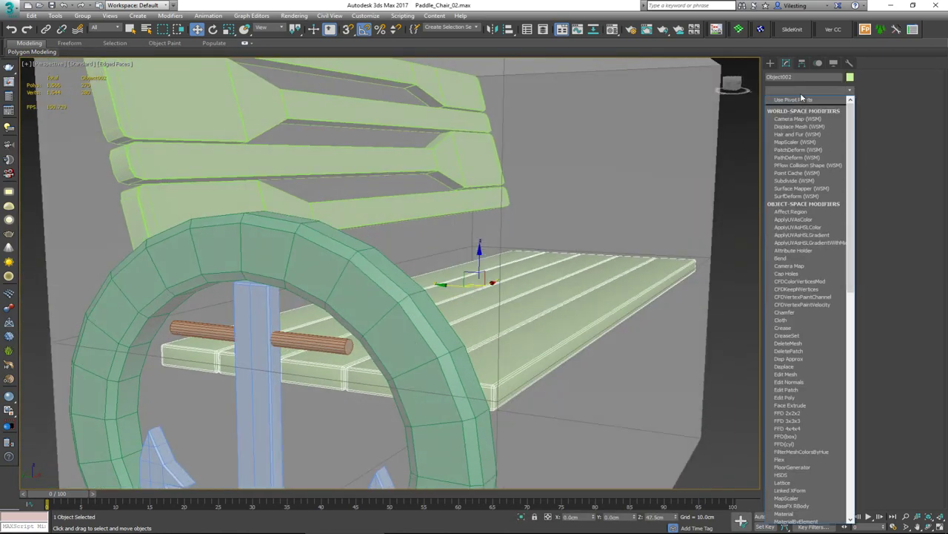
type("b")
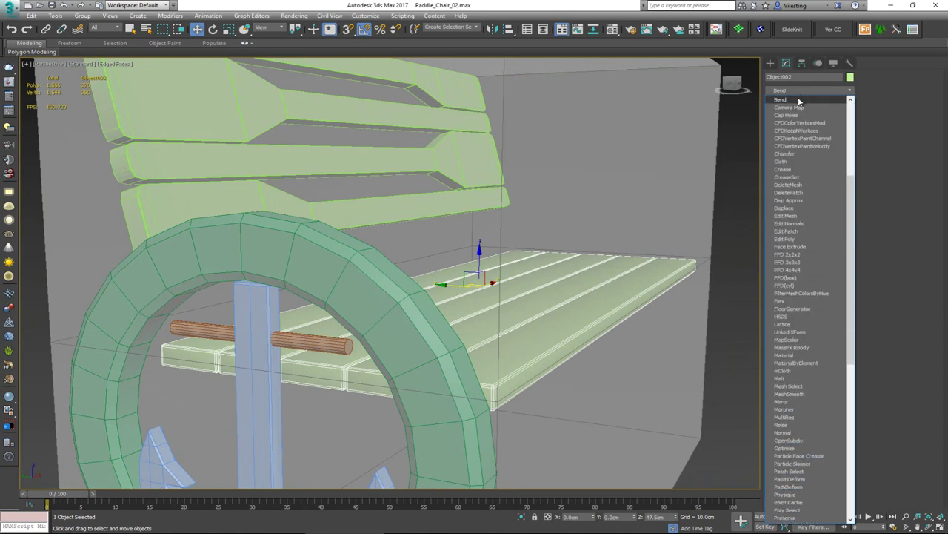
left_click(798, 100)
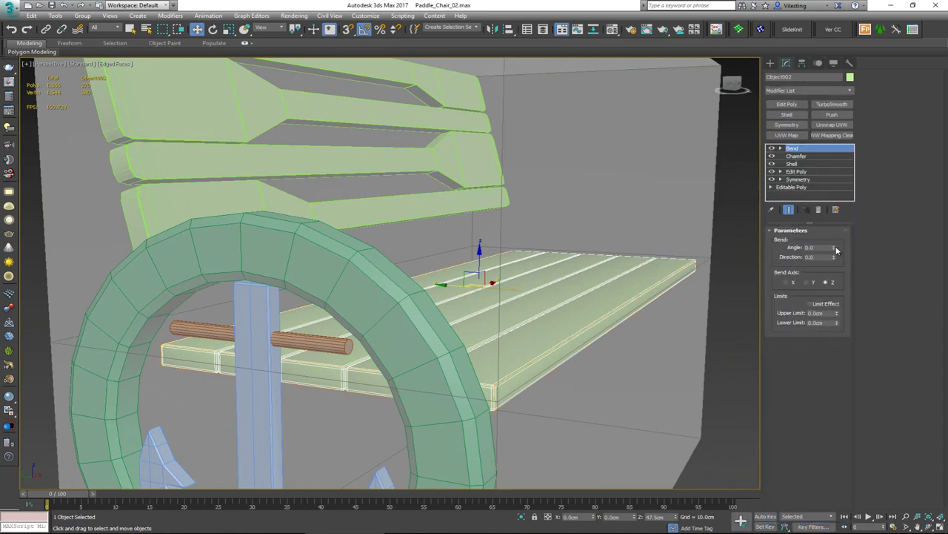
left_click_drag(835, 249, 830, 244)
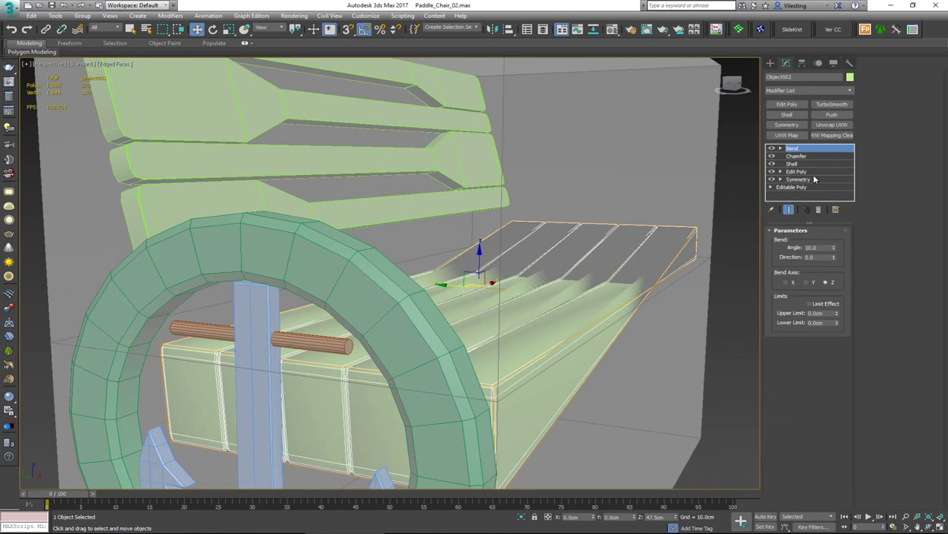
left_click(809, 282)
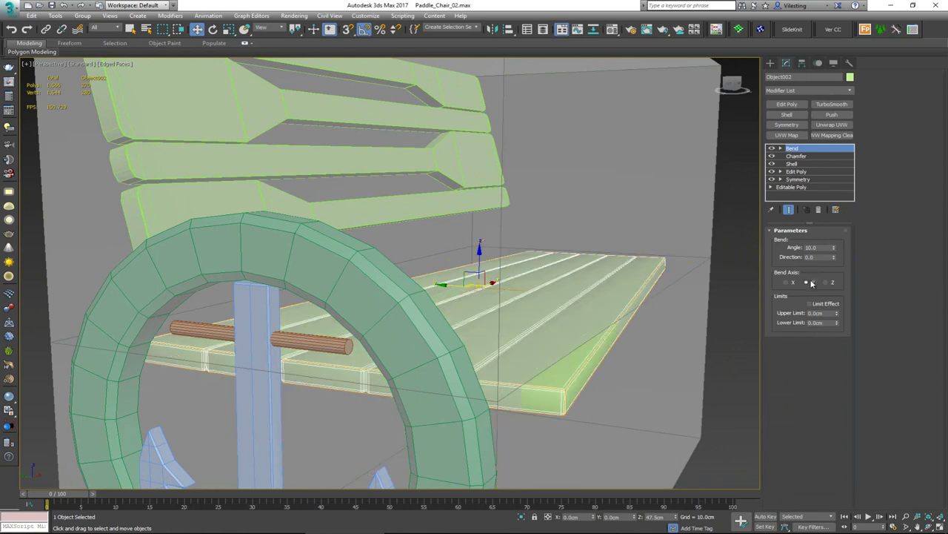
mouse_move(588, 278)
middle_mouse_down("alt")
mouse_move(454, 283)
mouse_move(586, 273)
middle_mouse_up("alt")
left_click(787, 283)
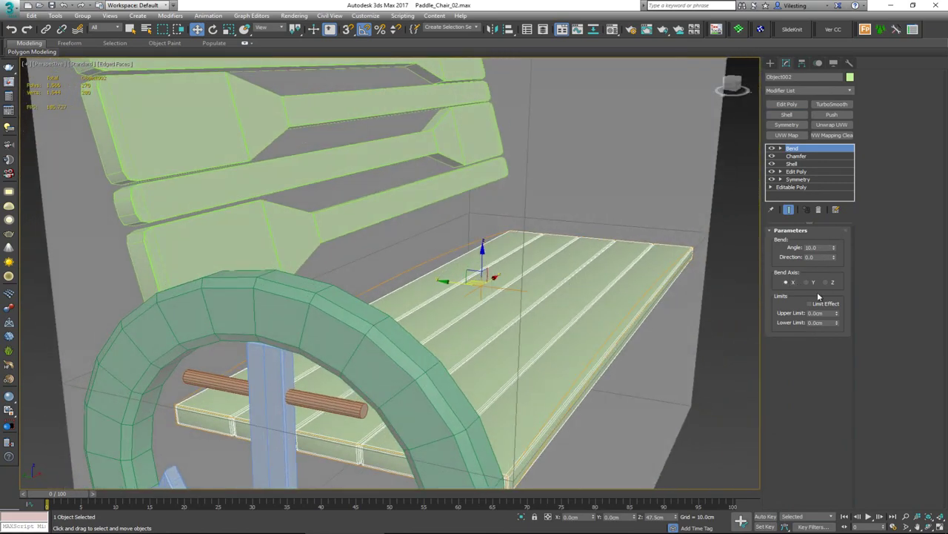
middle_click_drag(573, 253, 644, 245, "alt")
- Rotate the Bend gizmo about the vertical axis so the seat arches front to back, and set the bend angle to 60
left_click(781, 148)
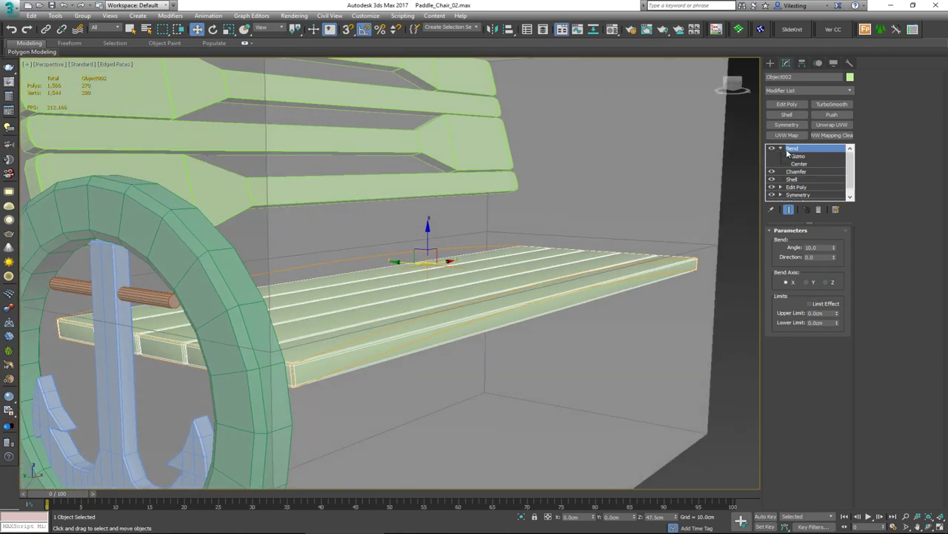
left_click(800, 156)
middle_click_drag(538, 250, 454, 275, "alt")
key("e")
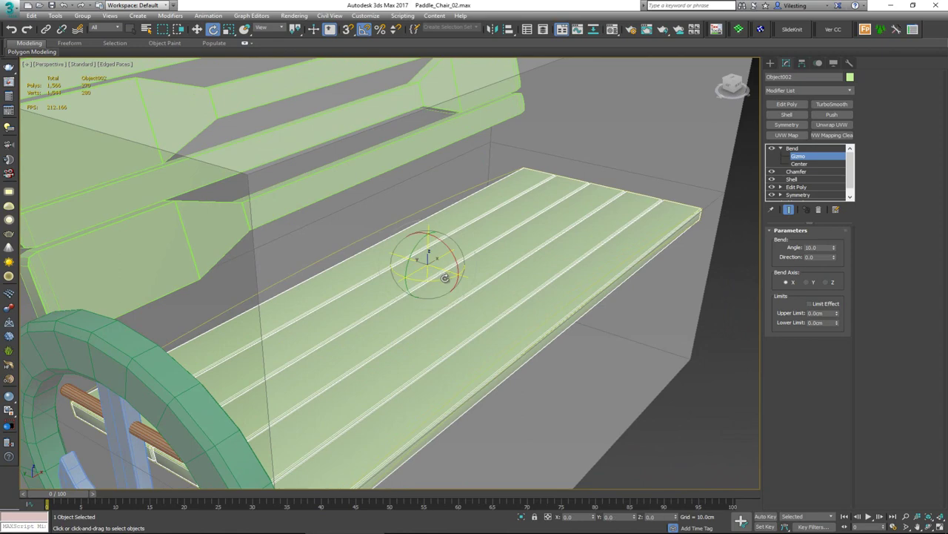
left_click_drag(446, 278, 403, 295)
middle_click_drag(404, 295, 550, 260, "alt")
left_click_drag(835, 249, 830, 200)
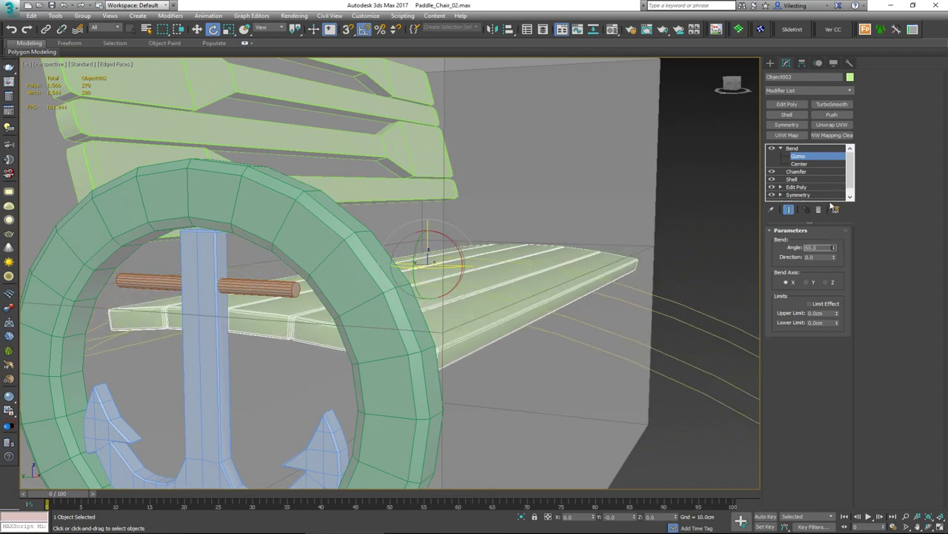
middle_click_drag(623, 237, 446, 239, "alt")
middle_click_drag(385, 233, 511, 279, "alt")
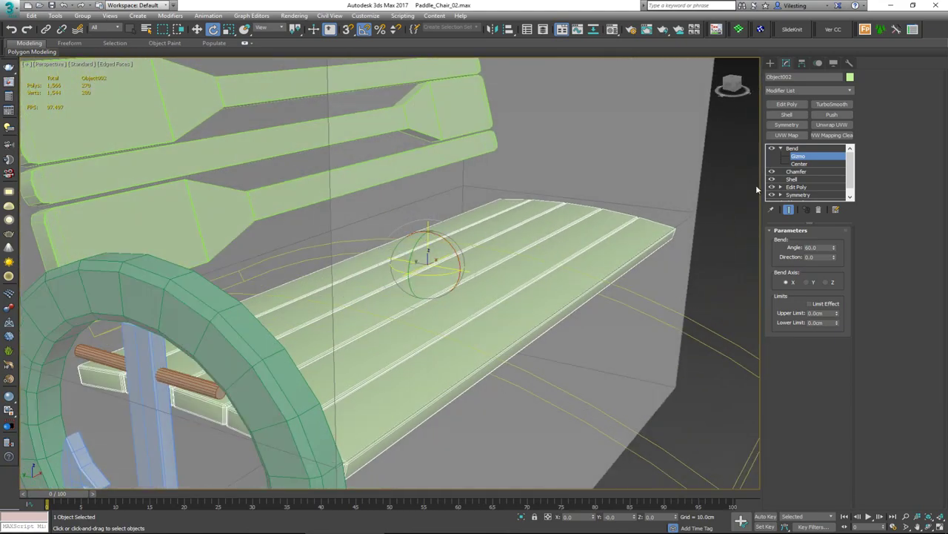
left_click(778, 148)
scroll(719, 229, "up", 2)
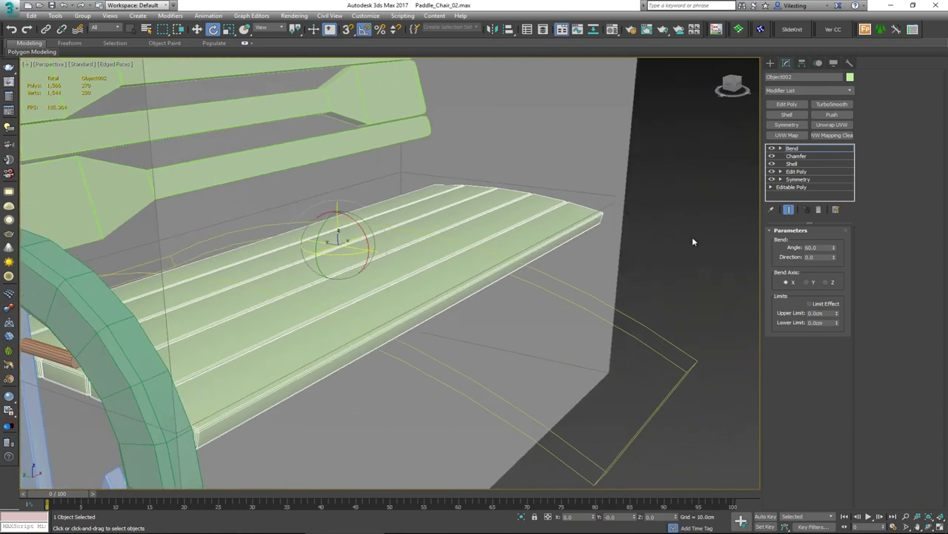
left_click(800, 151)
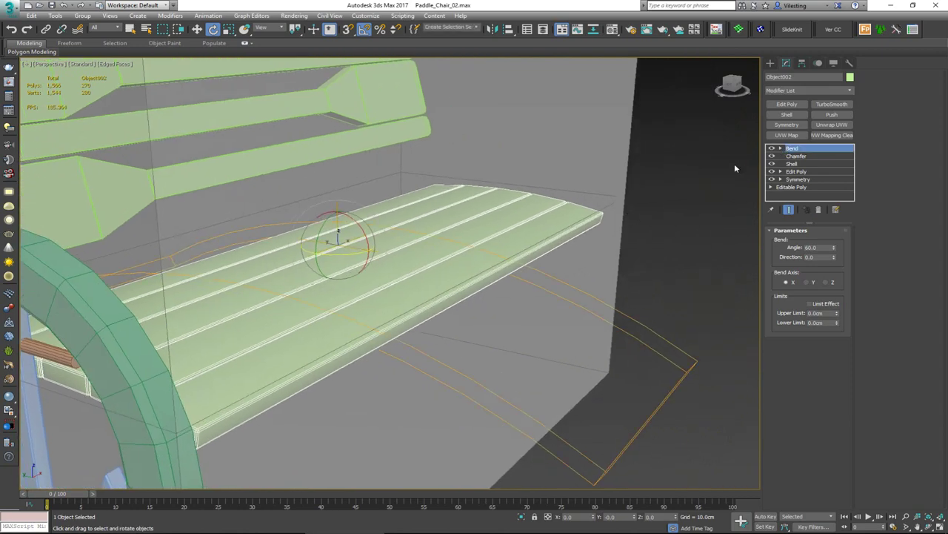
left_click(698, 241)
middle_click_drag(698, 241, 521, 252, "alt")
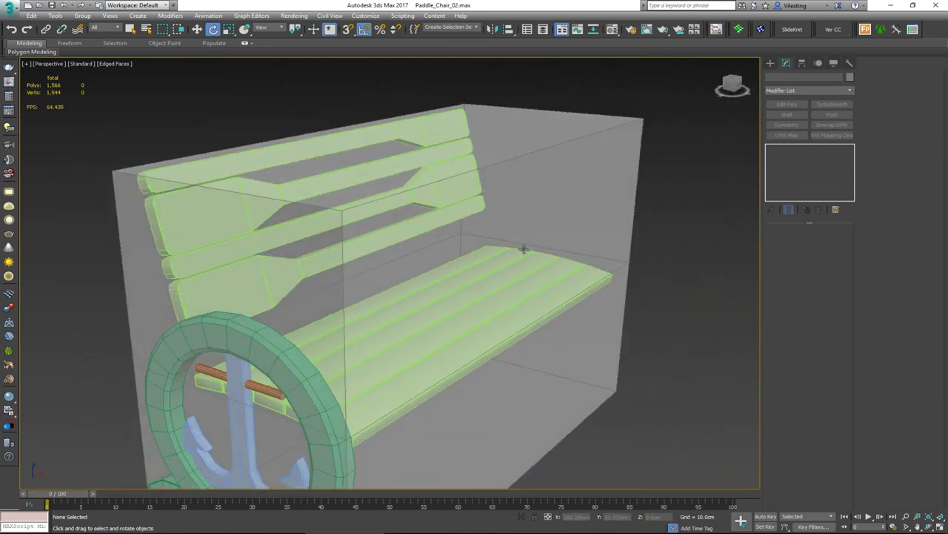
- Select only the four backrest slats, using wireframe display to exclude the reference box
left_click(276, 272)
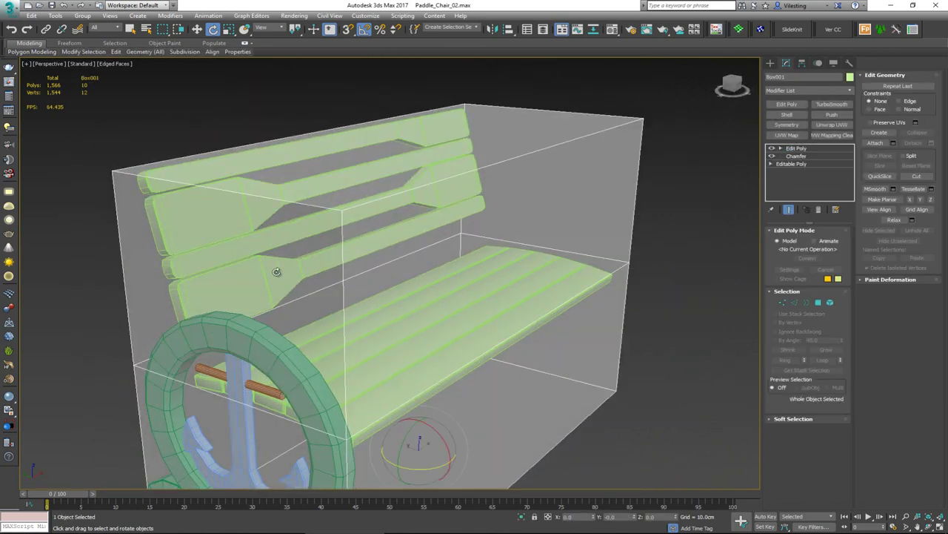
key("F3")
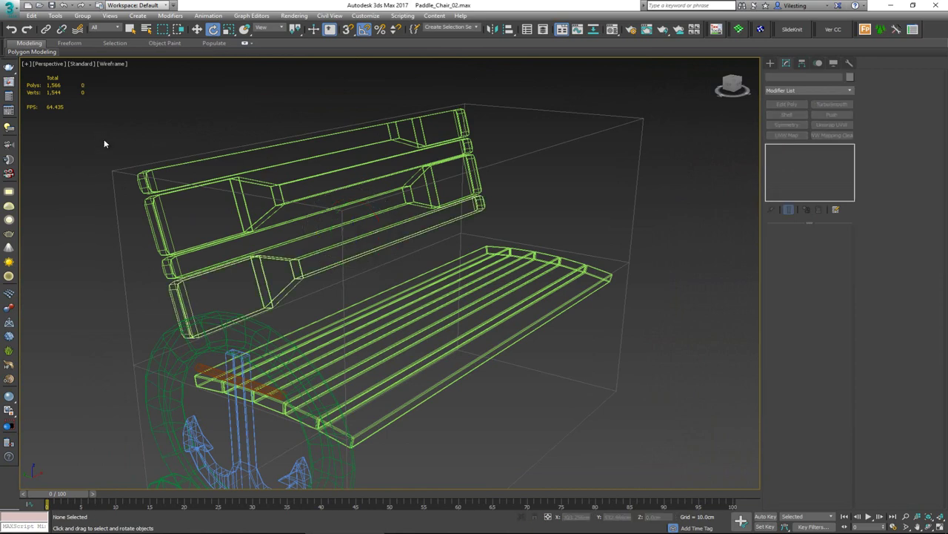
left_click_drag(104, 138, 216, 285)
left_click_drag(673, 134, 630, 172, "alt")
key("F3")
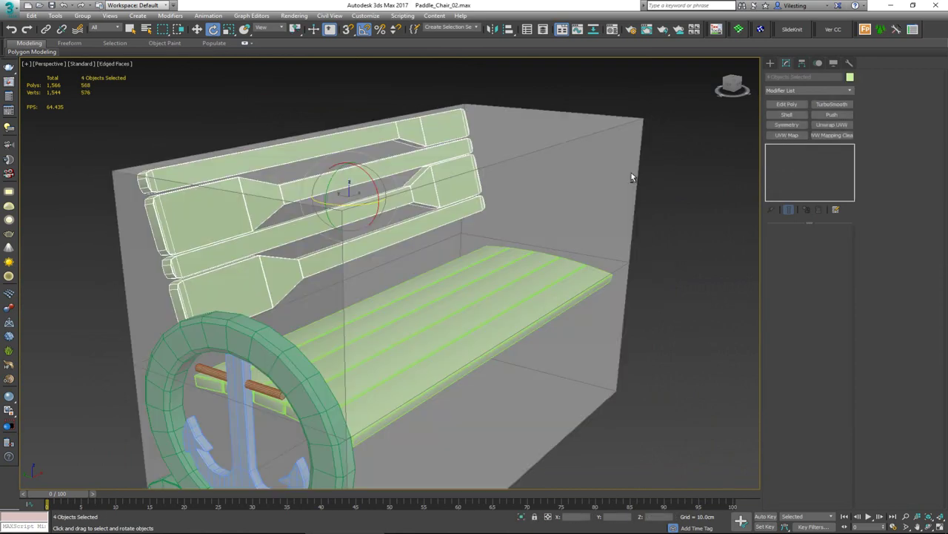
middle_click_drag(287, 240, 304, 232, "alt")
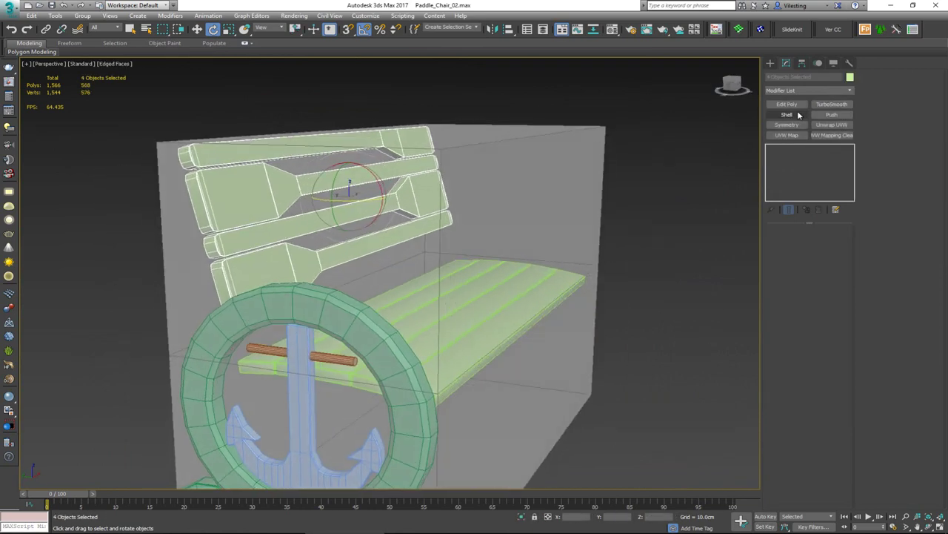
- Try a Bend modifier on the four backrest slats with an angle of 19 and bend axis X
left_click(797, 90)
key("b")
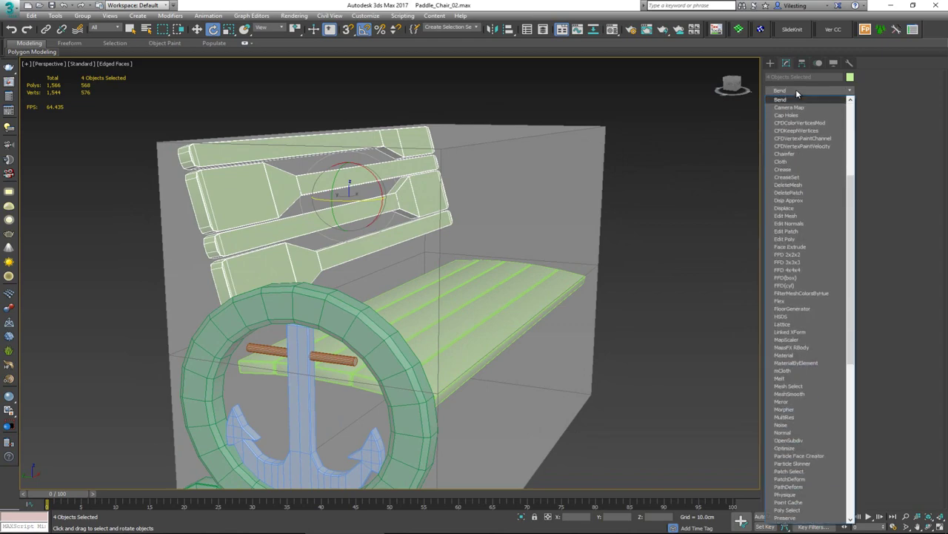
left_click(798, 99)
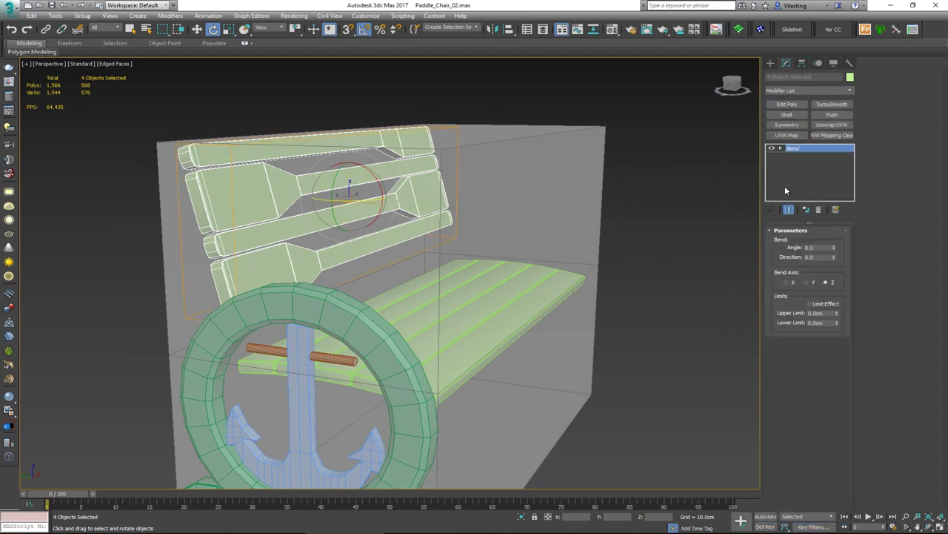
middle_click_drag(372, 198, 349, 211, "alt")
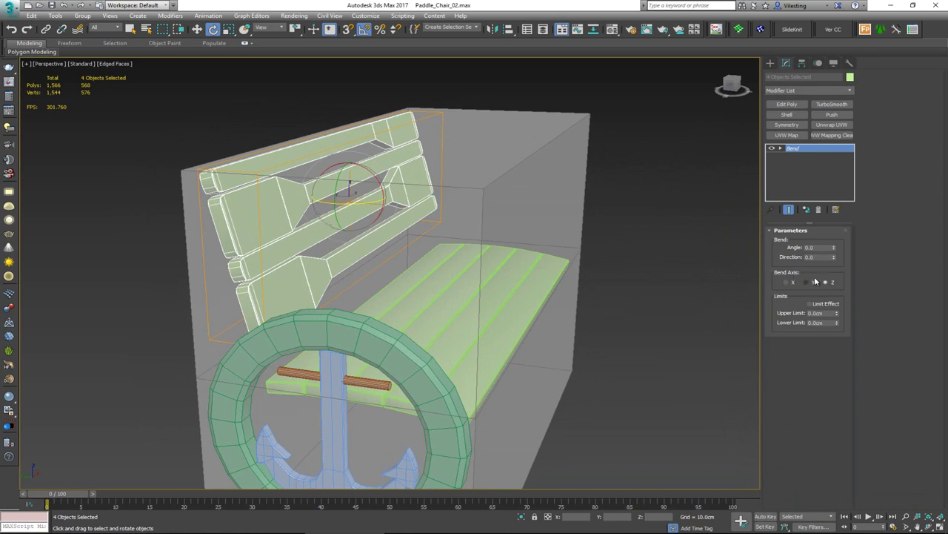
mouse_move(834, 248)
left_mouse_down()
mouse_move(834, 236)
mouse_move(825, 253)
left_mouse_up()
left_click(787, 282)
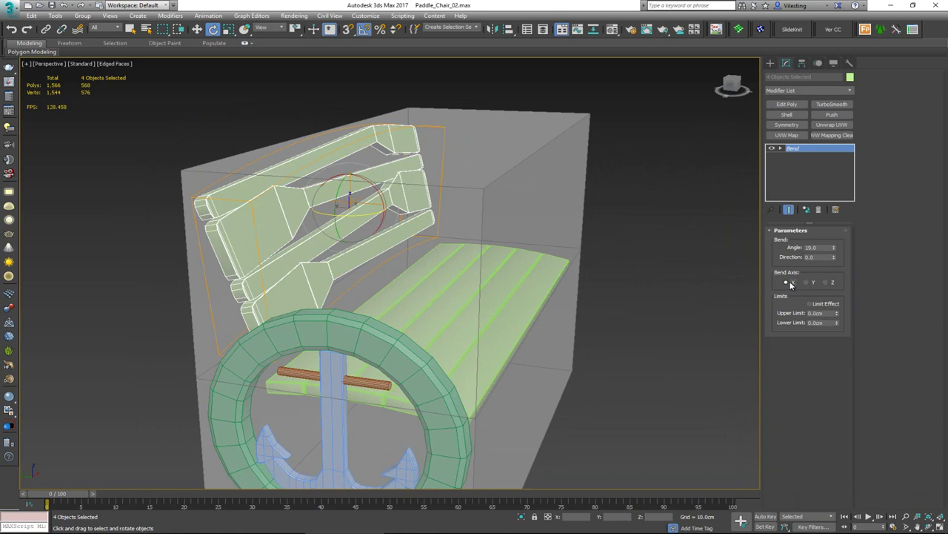
middle_click_drag(453, 165, 480, 163, "alt")
- Try the backrest bend with its gizmo rotated and an angle of 100.5, and delete the Bend modifier
left_click(781, 149)
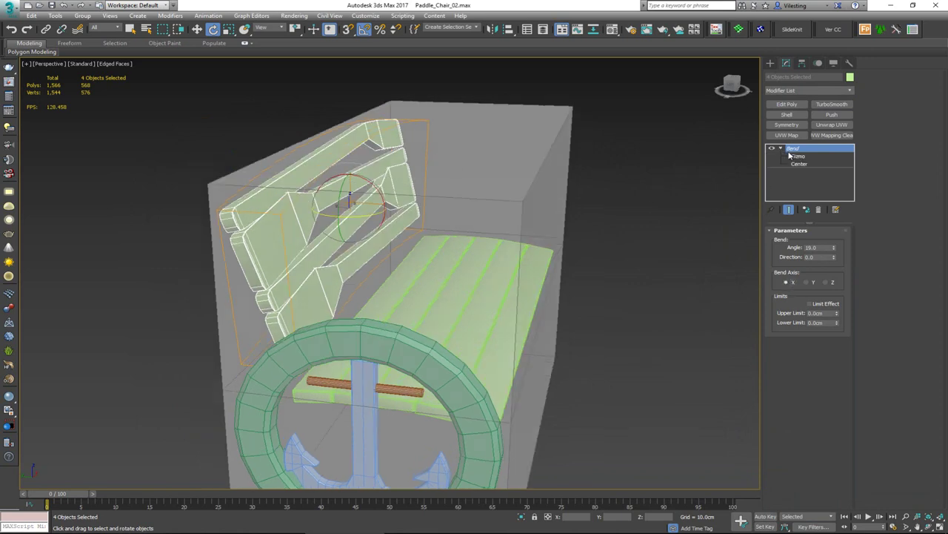
left_click(798, 156)
left_click_drag(371, 209, 331, 229)
mouse_move(360, 209)
middle_mouse_down("alt")
mouse_move(379, 198)
mouse_move(369, 199)
middle_mouse_up("alt")
left_click_drag(836, 250, 809, 166)
middle_click_drag(453, 231, 545, 199, "alt")
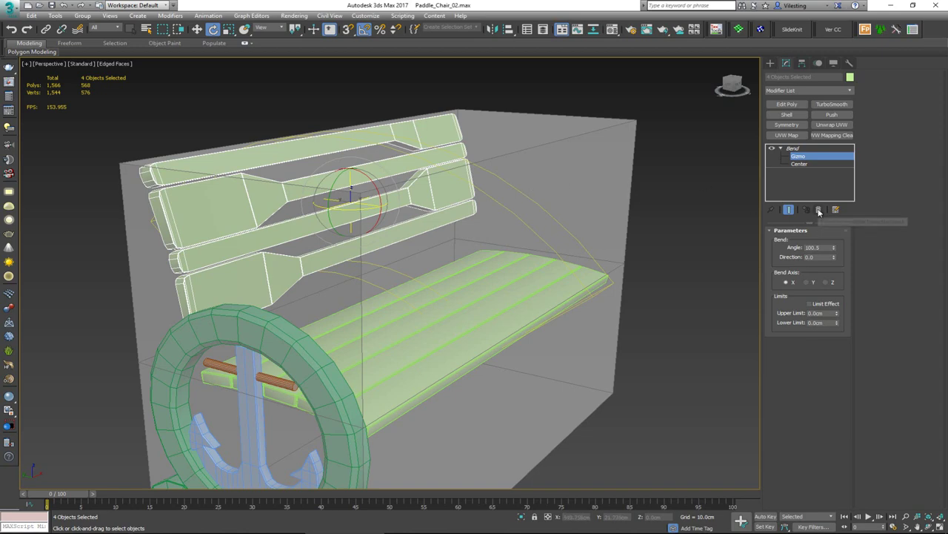
left_click(818, 208)
left_click(652, 223)
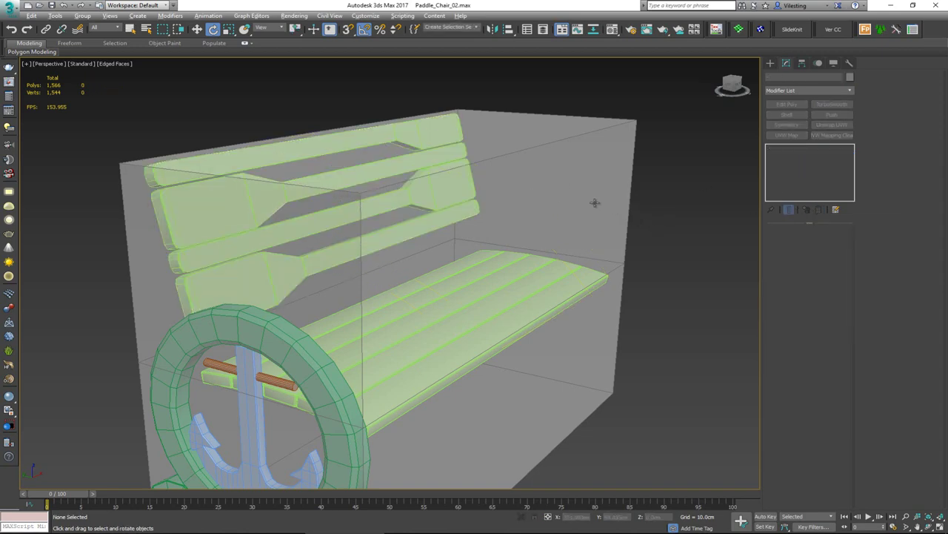
- Compare the backrest with the ring from the side, and hide the transparent reference box
middle_click_drag(593, 203, 479, 284, "alt")
key("alt+w")
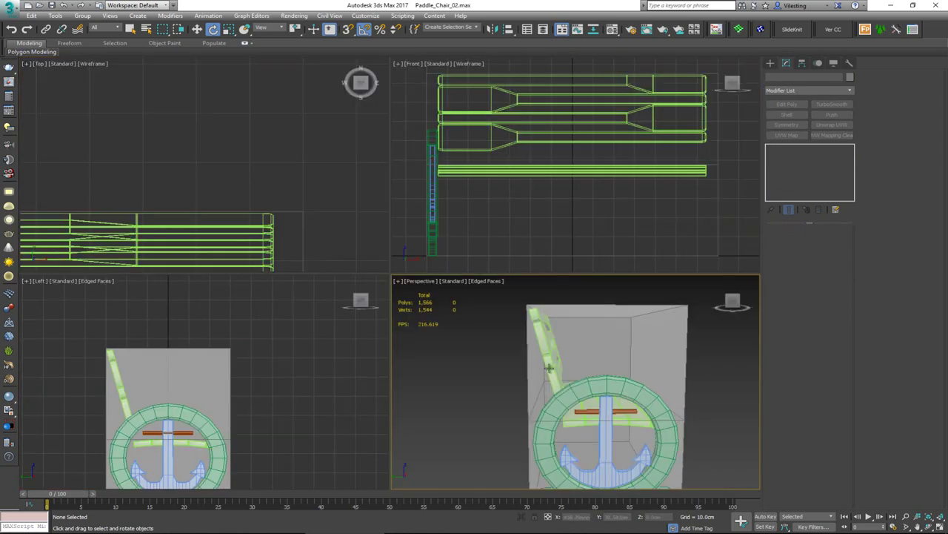
left_click(587, 354)
key("alt+w")
middle_click_drag(587, 347, 469, 320, "alt")
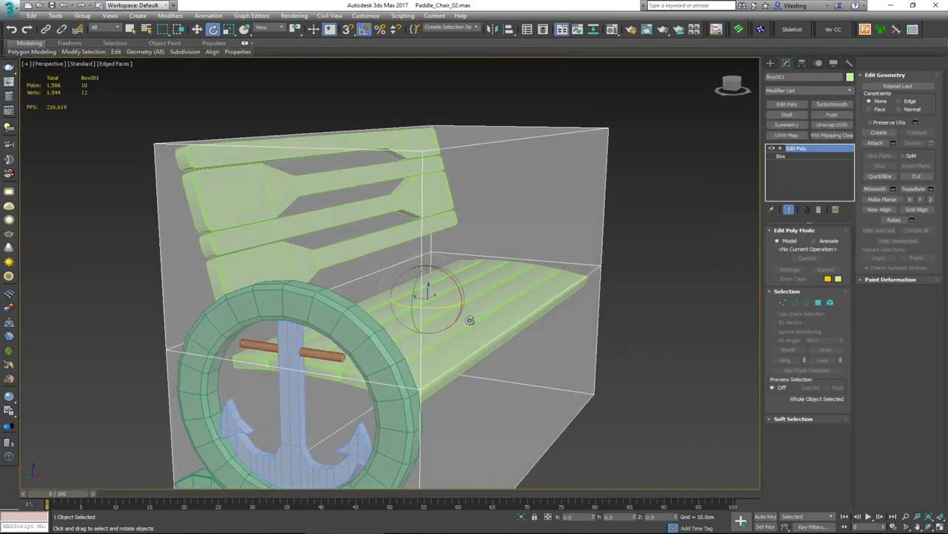
right_click(481, 334)
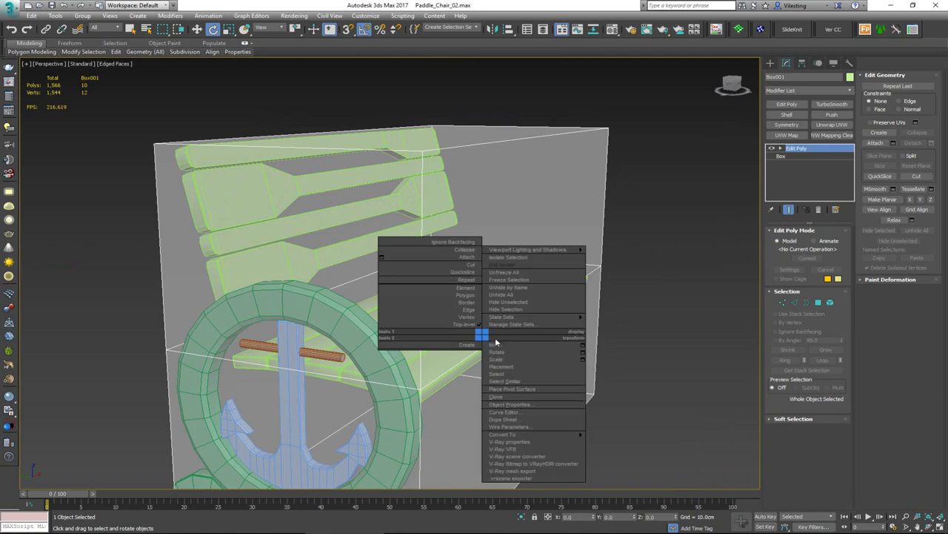
left_click(526, 309)
- Isolate the seat and backrest slats from the ring and anchor parts, and show them in all four viewports
middle_click_drag(549, 274, 536, 214, "alt")
scroll(535, 215, "down", 3)
left_click_drag(633, 155, 442, 394)
middle_click_drag(435, 333, 483, 318, "alt")
key("alt+q")
left_click(606, 345)
key("alt+w")
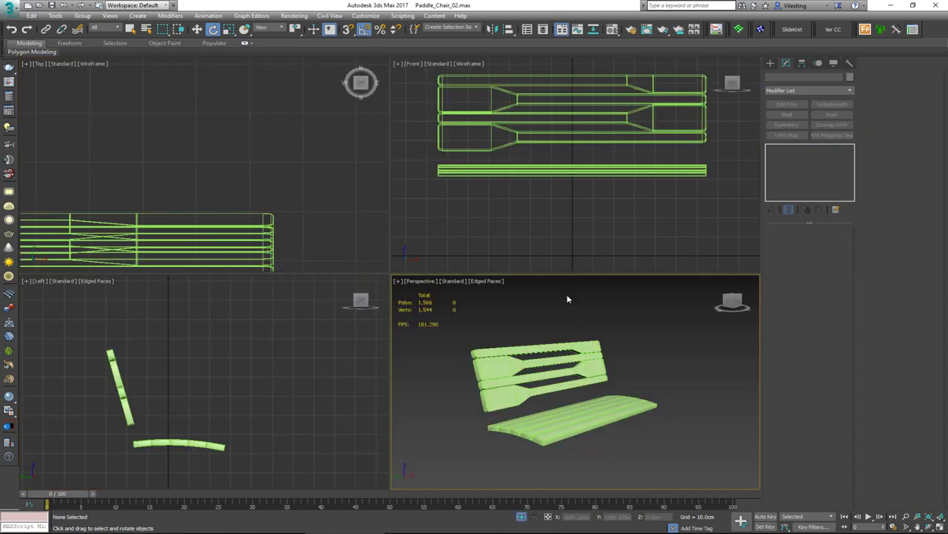
- Draw a four-point line in the left view, running down behind the backrest and forward beneath the seat slats
left_click(227, 397)
key("alt+w")
middle_click_drag(333, 364, 329, 290)
scroll(286, 261, "up", 2)
right_click(285, 261)
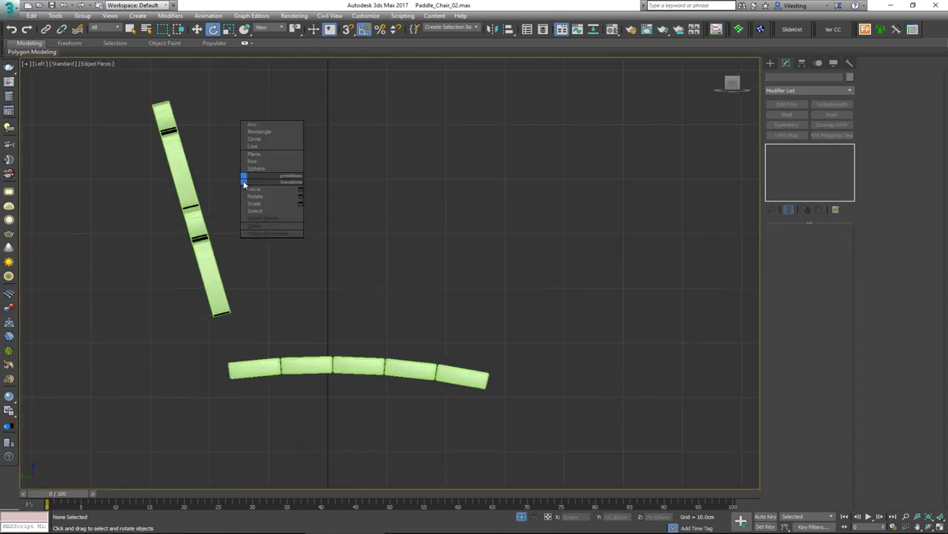
left_click(252, 148)
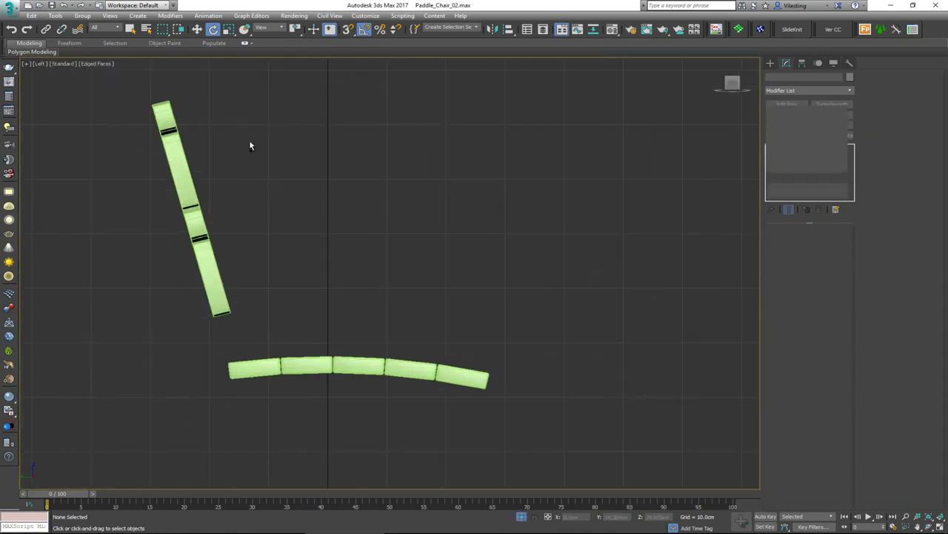
left_click(141, 106)
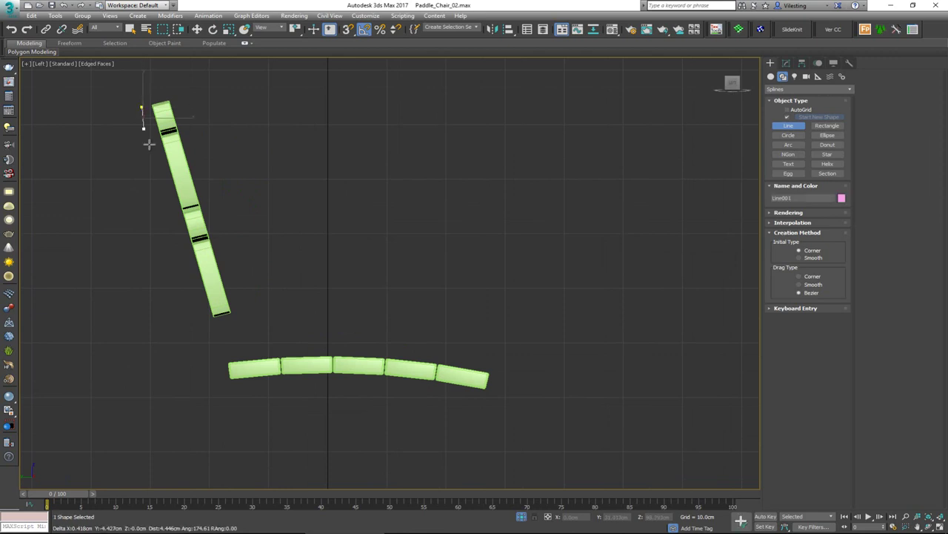
left_click(226, 402)
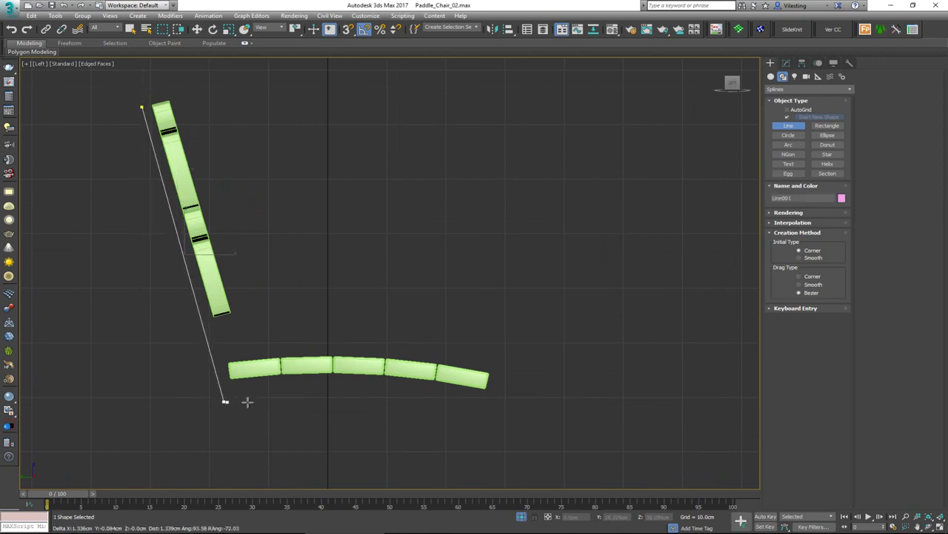
left_click(347, 400)
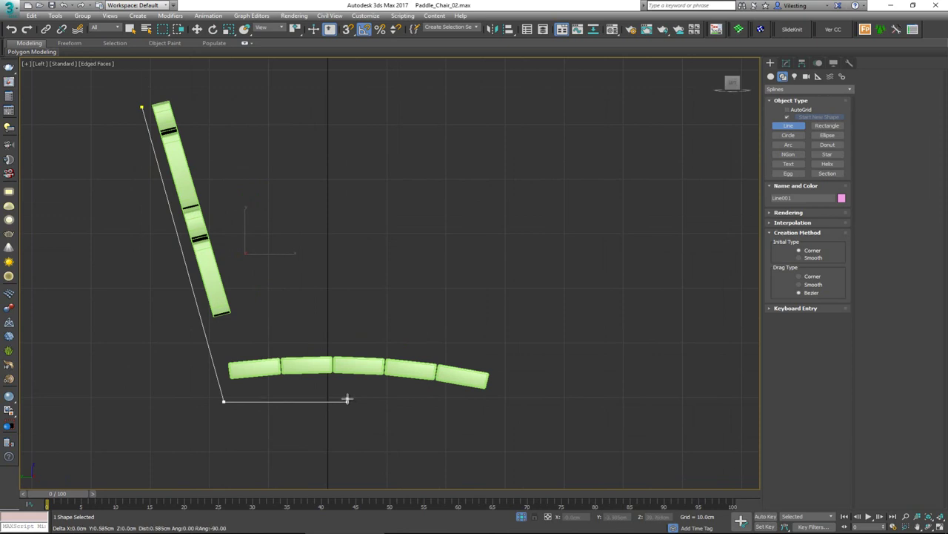
left_click(485, 402)
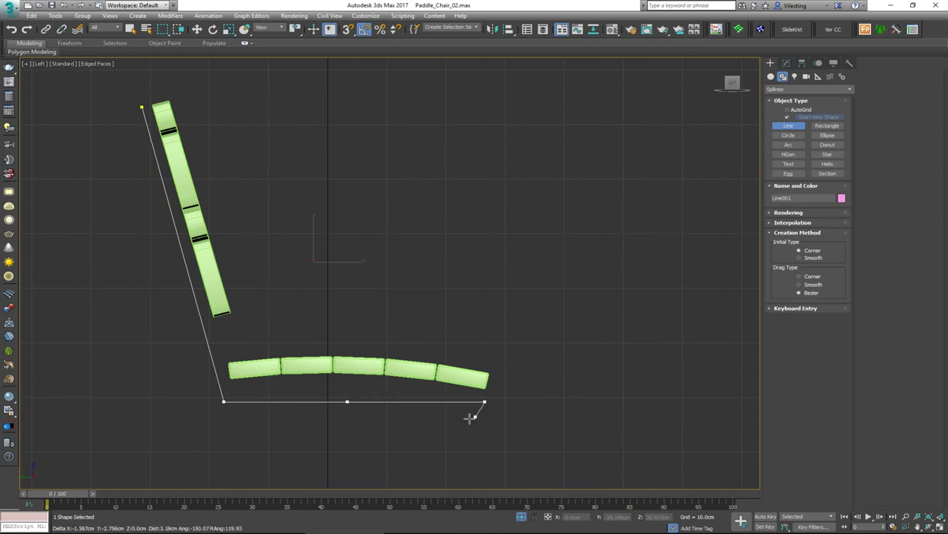
- Raise the line's middle seat vertex toward the underside of the curved seat
key("e")
left_click_drag(368, 391, 328, 418)
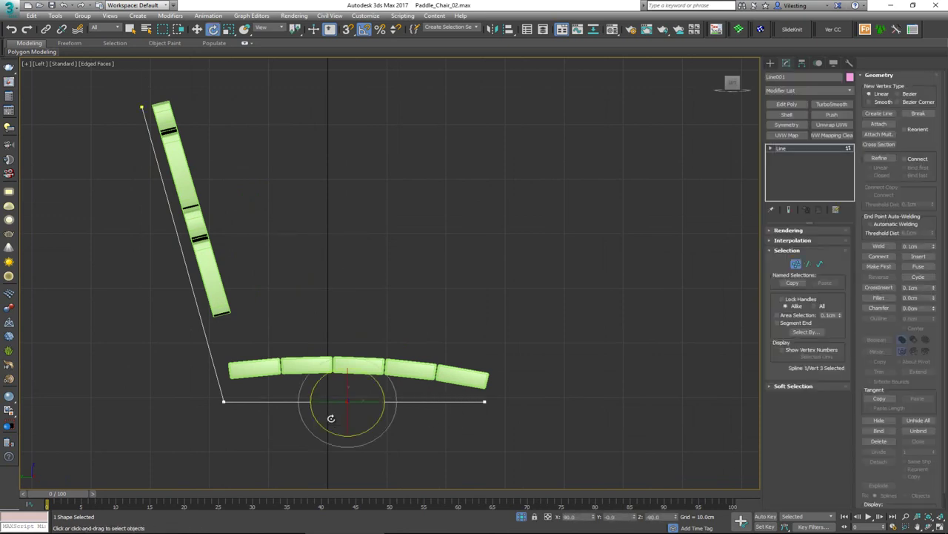
key("w")
left_click_drag(360, 390, 367, 365)
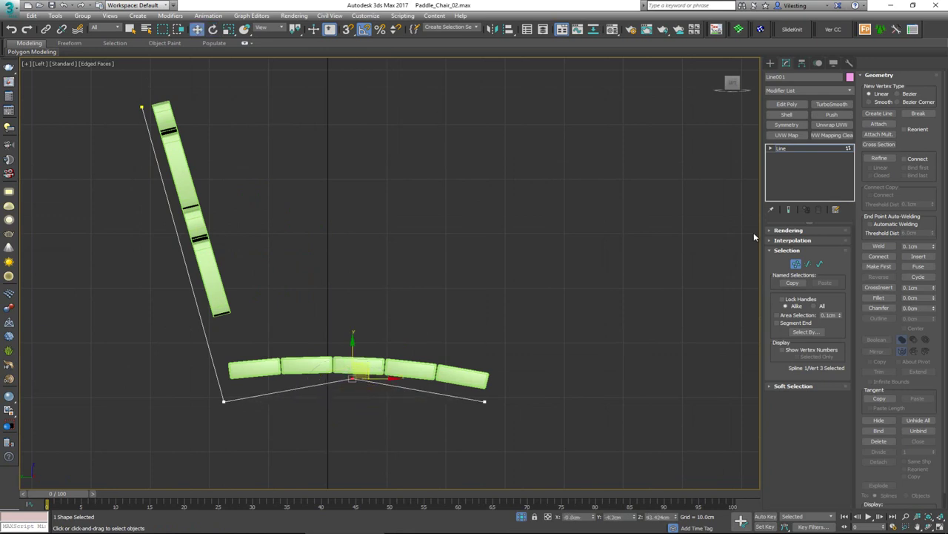
- Make the line renderable in both renderer and viewport with a rectangular cross-section
left_click(796, 231)
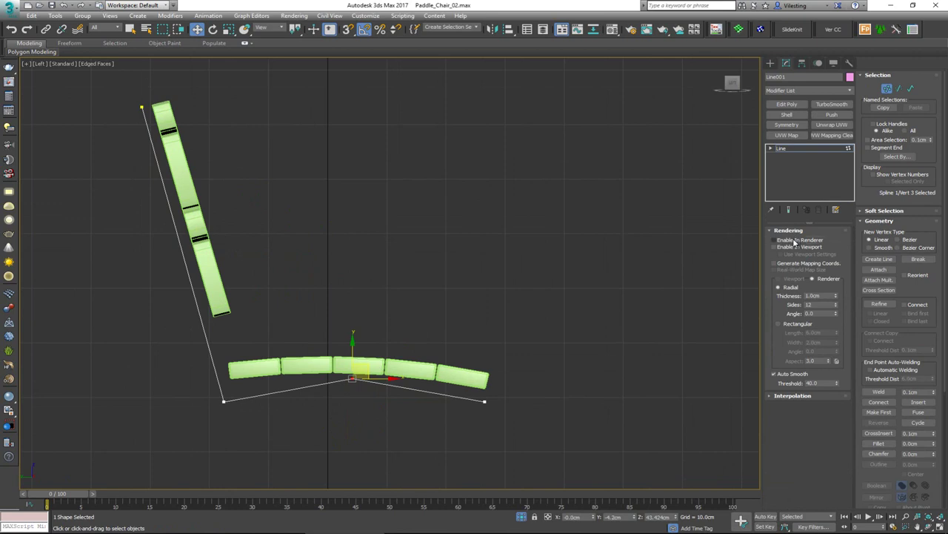
left_click(795, 246)
left_click(774, 239)
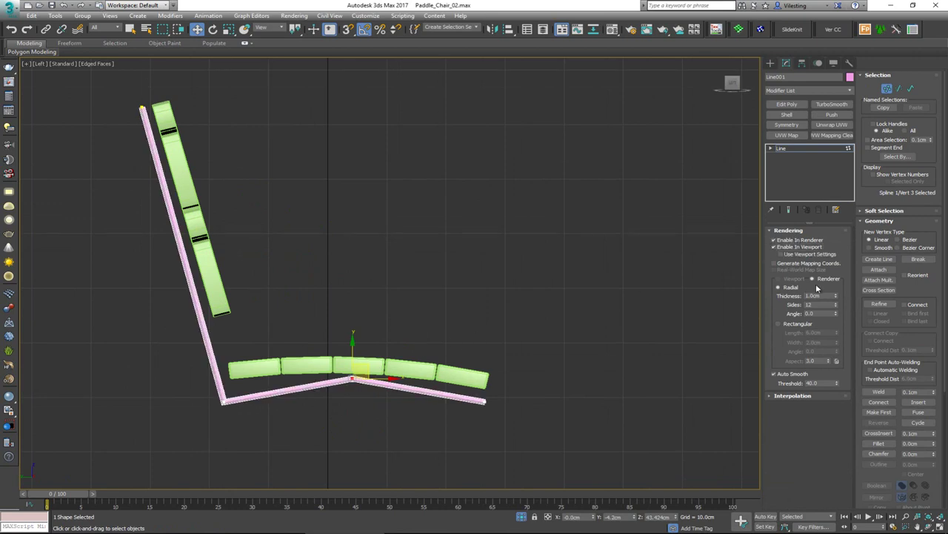
left_click(787, 324)
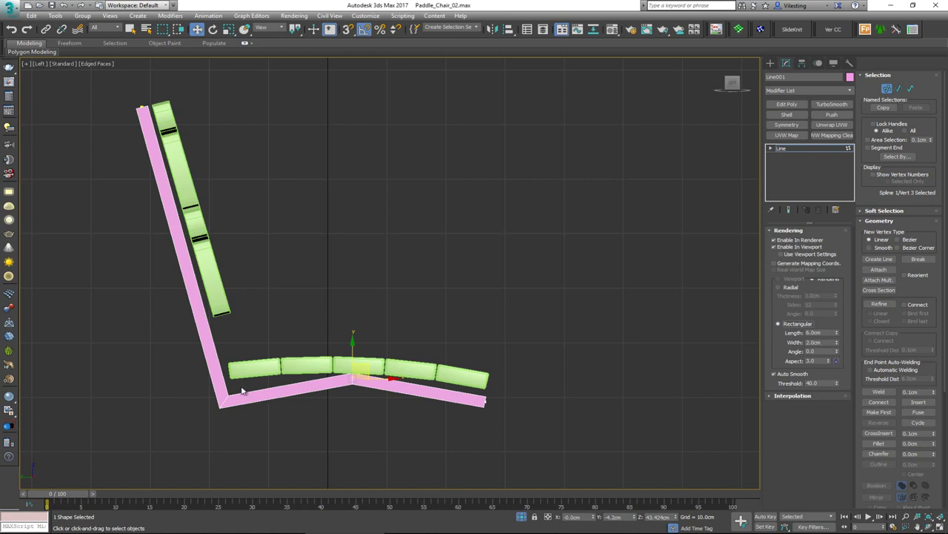
- Move the line's top, corner and front vertices closer to the backrest and seat slats
left_click_drag(104, 80, 177, 147)
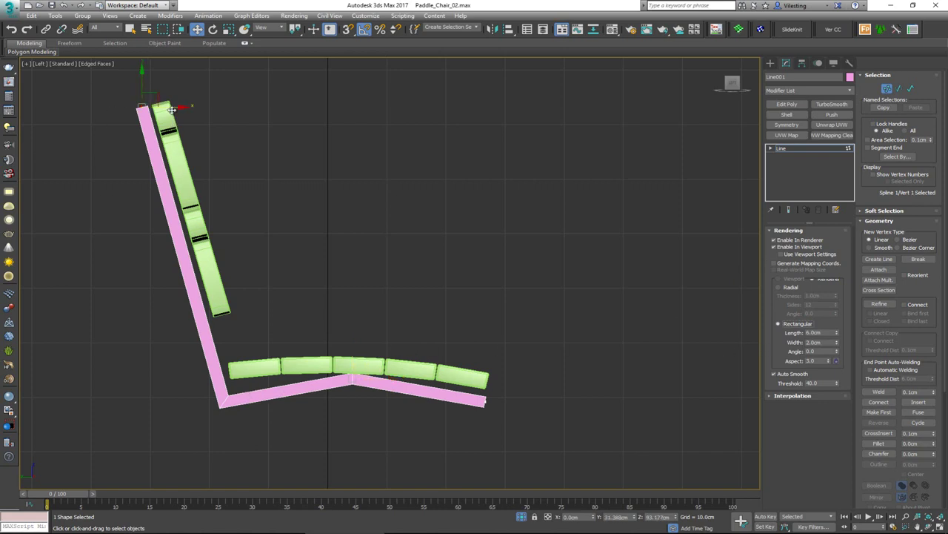
left_click_drag(171, 108, 175, 108)
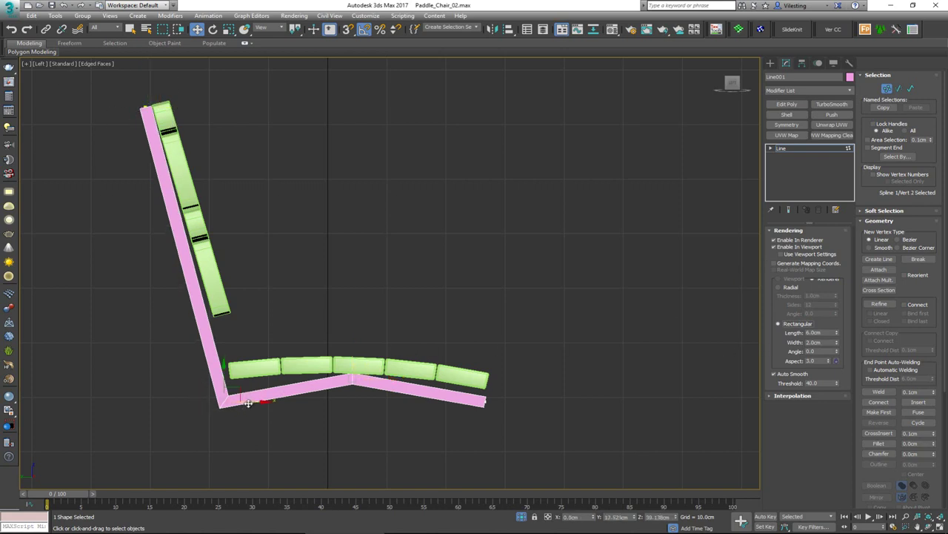
left_click_drag(248, 402, 264, 369)
left_click_drag(217, 408, 247, 374)
left_click_drag(475, 371, 509, 426)
left_click_drag(501, 391, 501, 385)
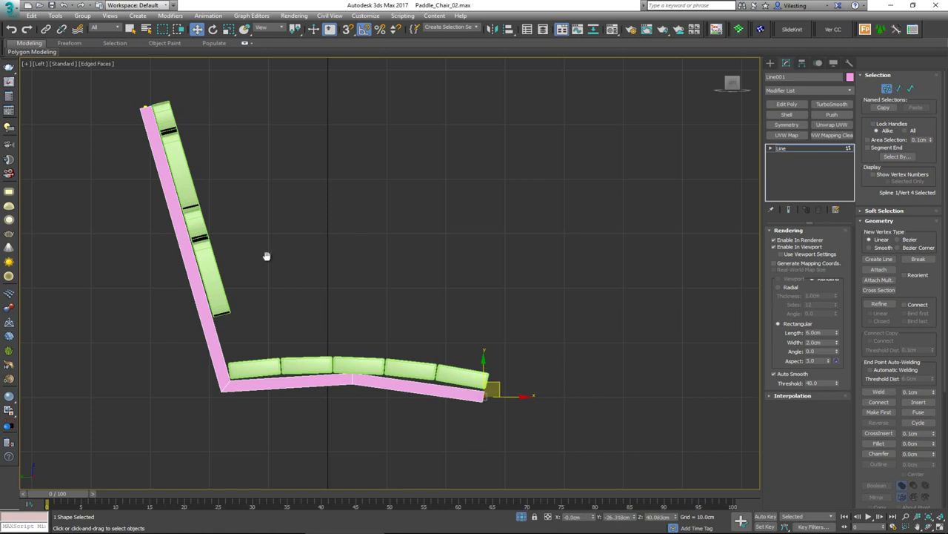
- Set the rectangular cross-section's length to 7.14 cm and its width to 5 cm
middle_click_drag(266, 255, 331, 318)
scroll(331, 318, "down", 2)
scroll(396, 372, "up", 2)
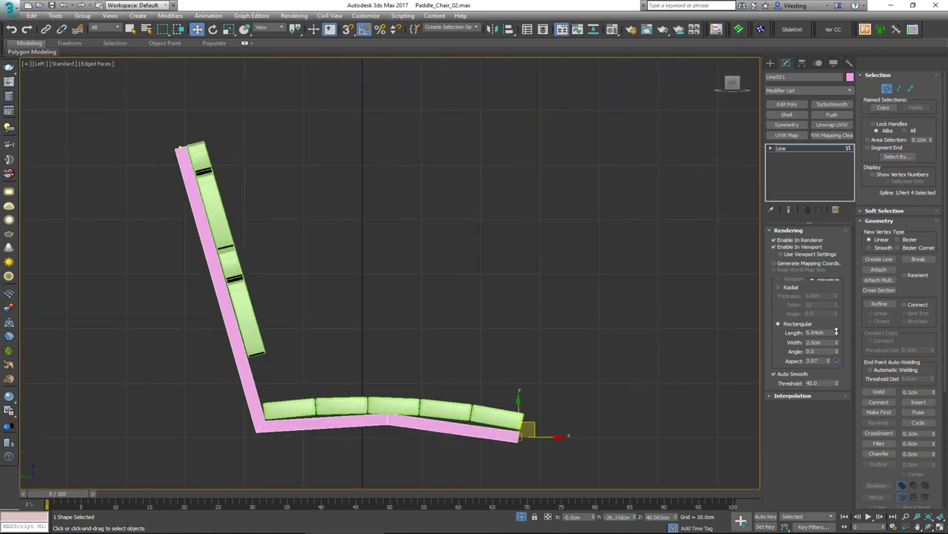
mouse_move(837, 332)
left_mouse_down()
mouse_move(837, 316)
mouse_move(834, 340)
left_mouse_up()
double_click(828, 343)
type("5")
key("Return")
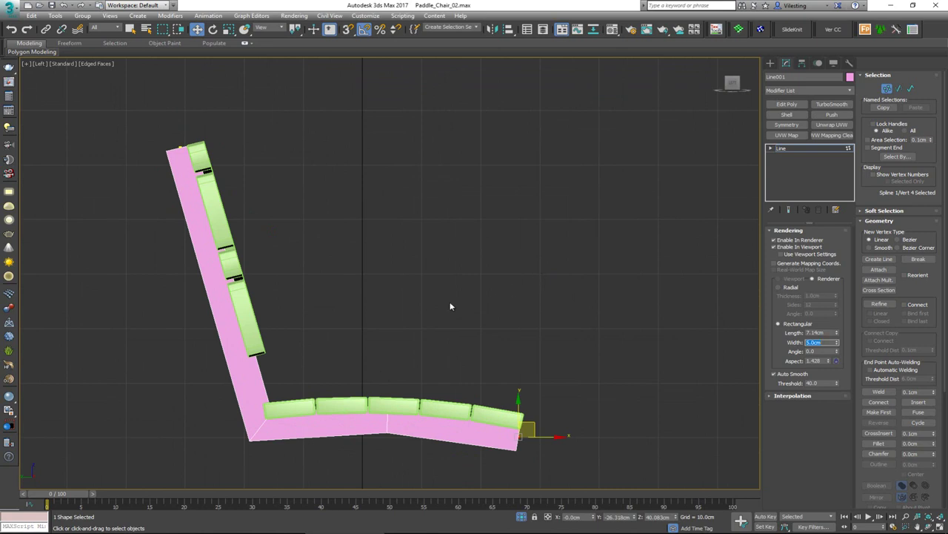
- Lower the three seat vertices and shift the two backrest vertices outward until the thicker support clears the slats
middle_click_drag(274, 292, 273, 269)
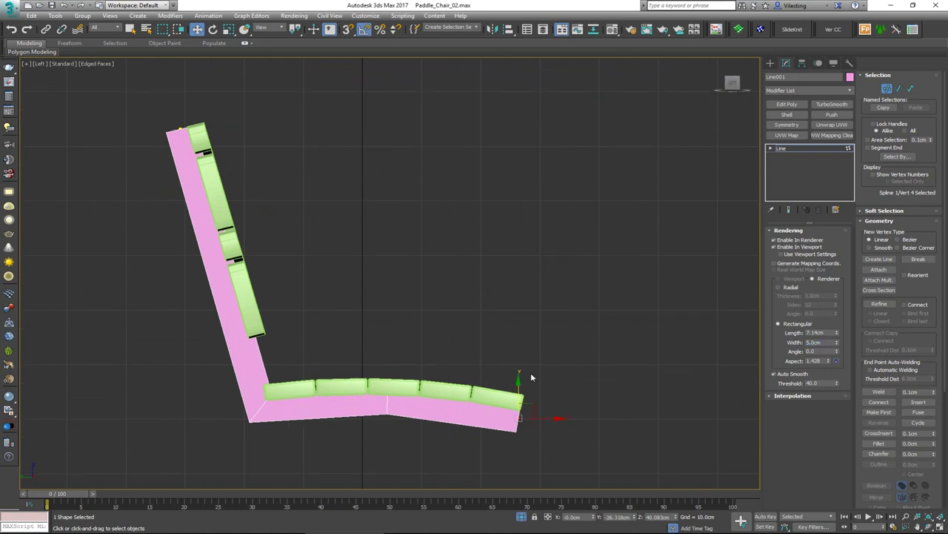
left_click_drag(599, 387, 235, 466)
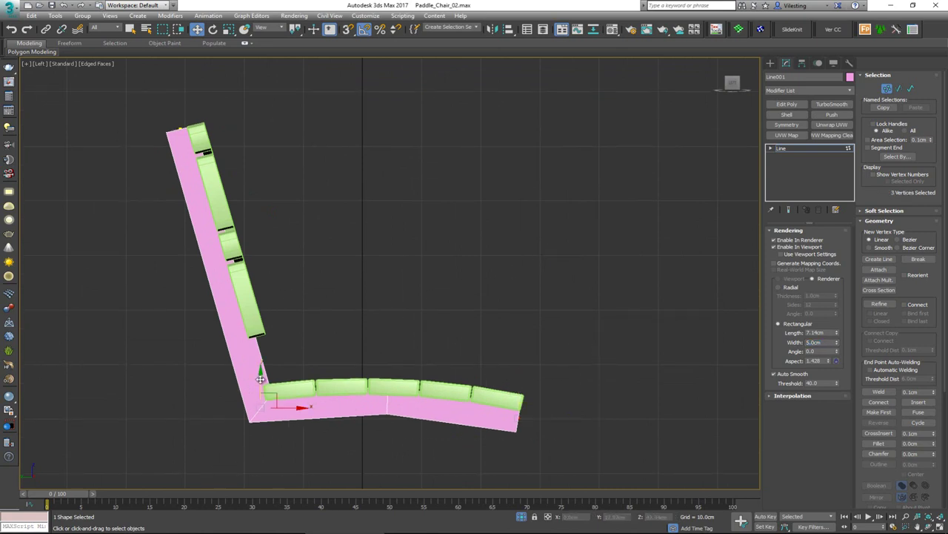
left_click_drag(257, 378, 261, 388)
left_click_drag(126, 121, 215, 196)
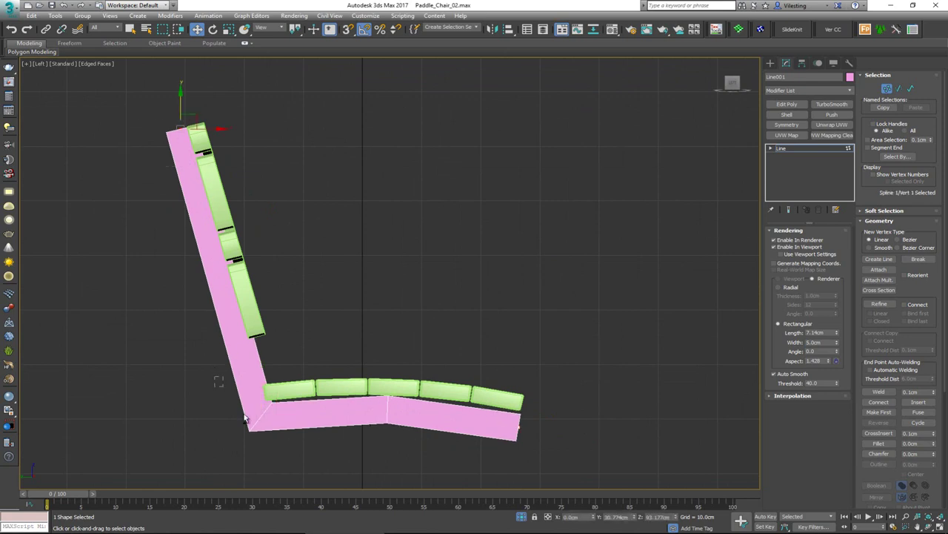
left_click_drag(243, 413, 280, 441, "ctrl")
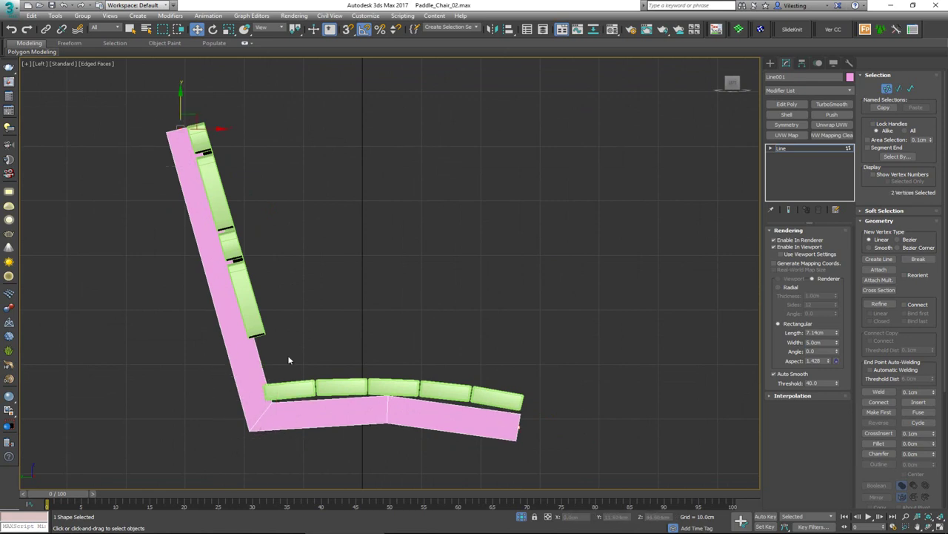
left_click_drag(221, 129, 210, 129)
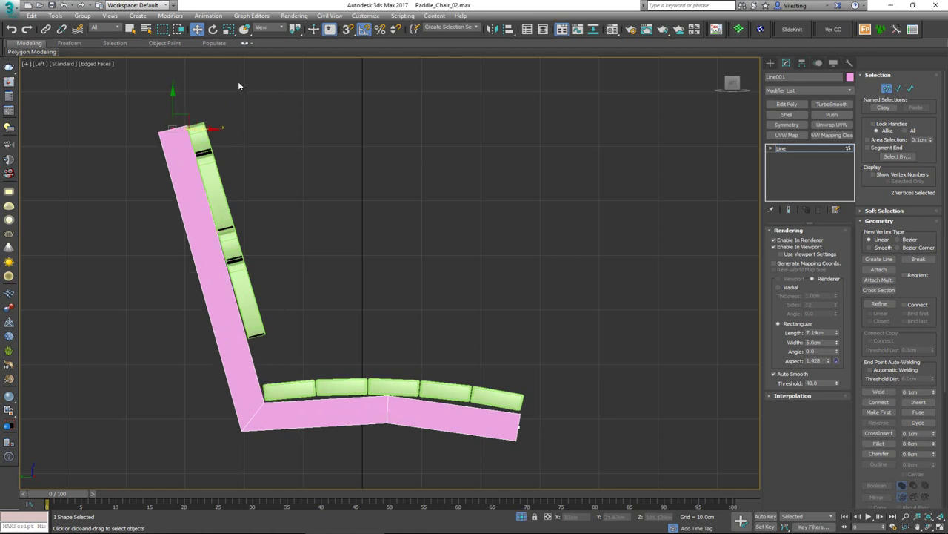
left_click(198, 128)
left_click_drag(199, 127, 196, 128)
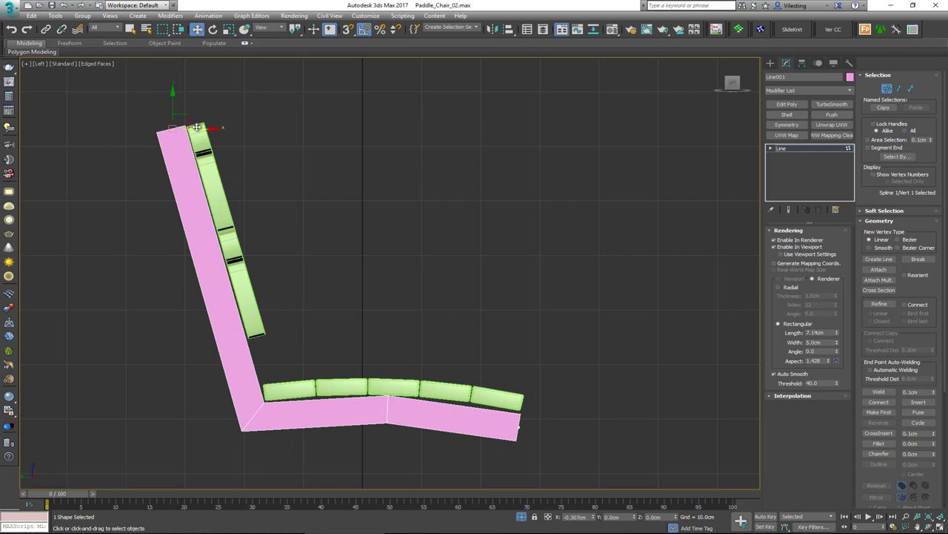
left_click(254, 411)
left_click_drag(279, 416, 279, 417)
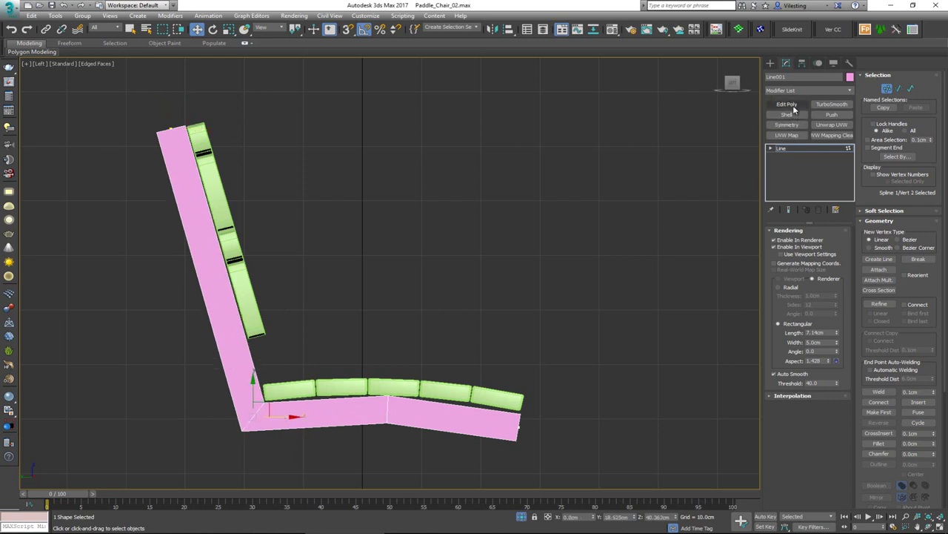
- Add an Edit Poly modifier, insert an edge loop in each seat segment, and raise both loops to follow the seat's curve
left_click(794, 108)
scroll(330, 430, "up", 3)
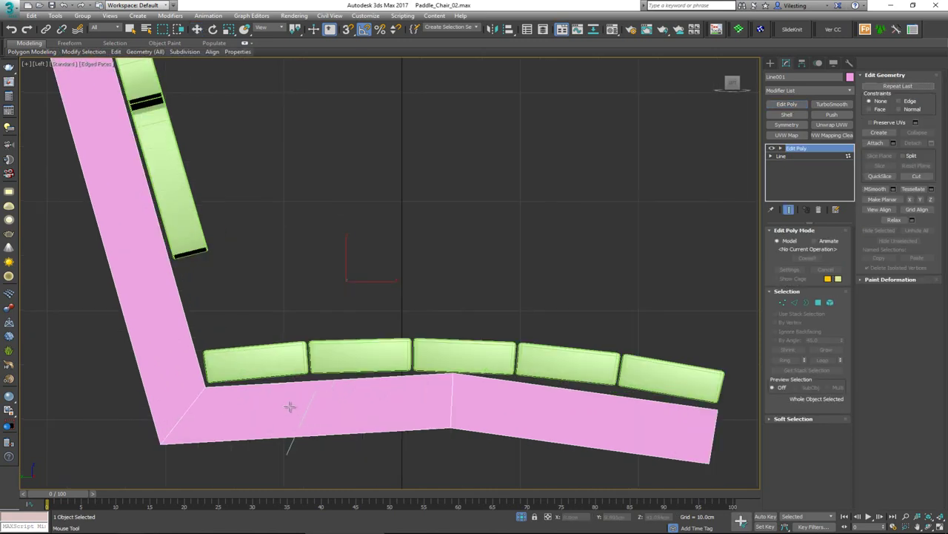
left_click(316, 401)
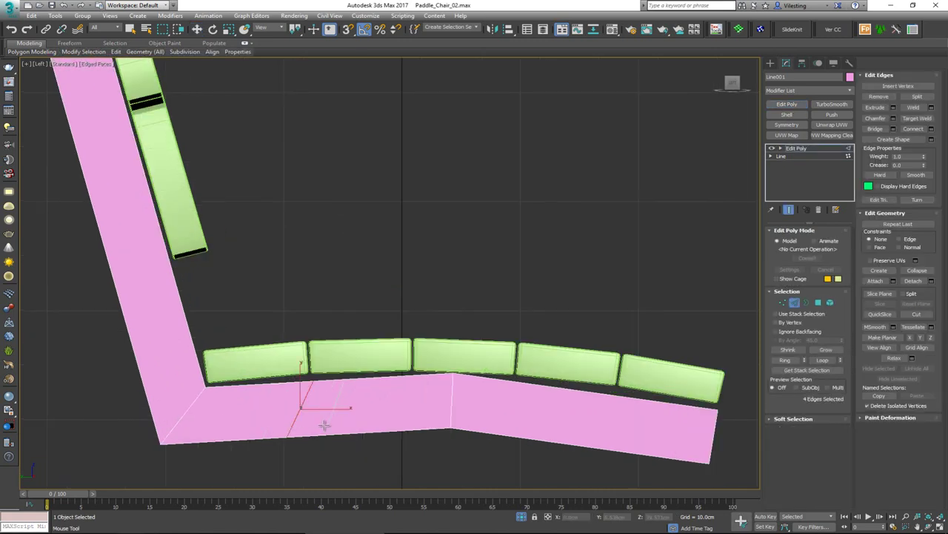
key("w")
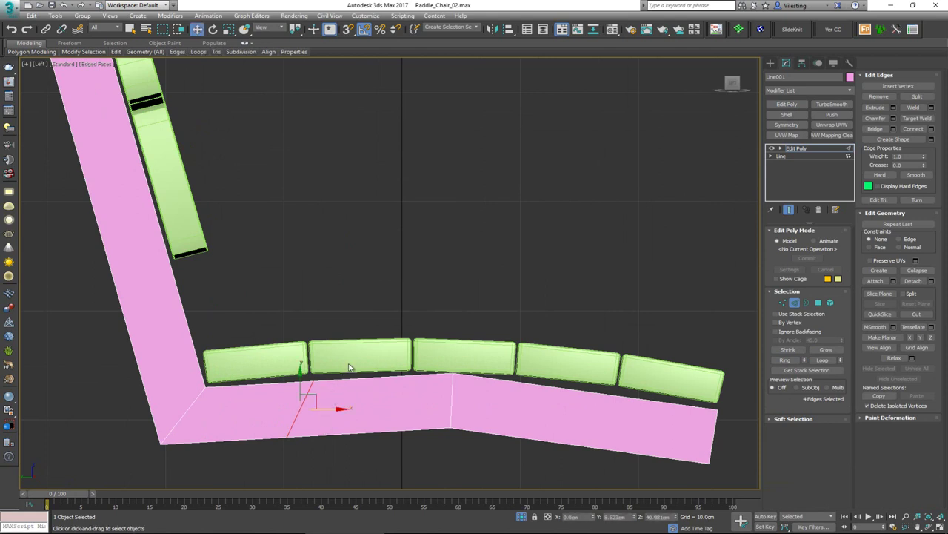
left_click_drag(300, 382, 300, 376)
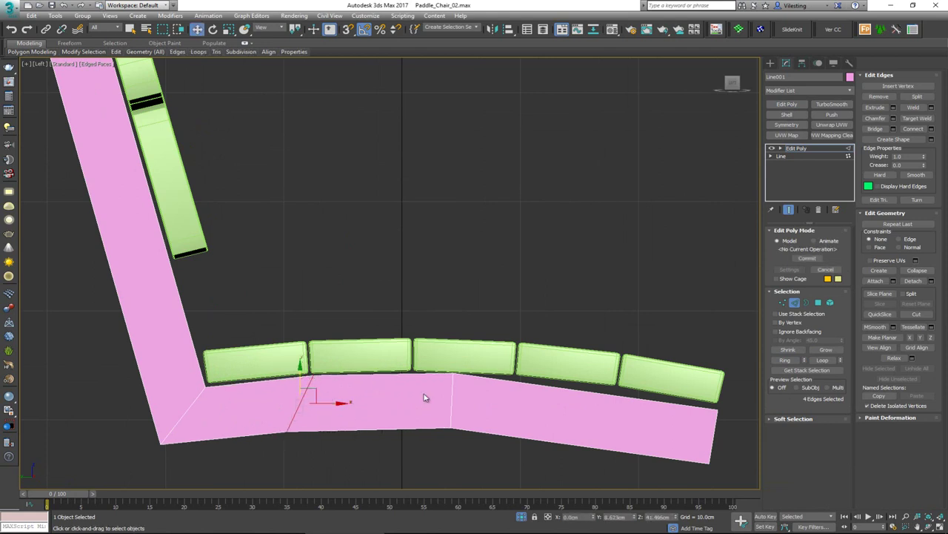
key("alt+1")
left_click(590, 404)
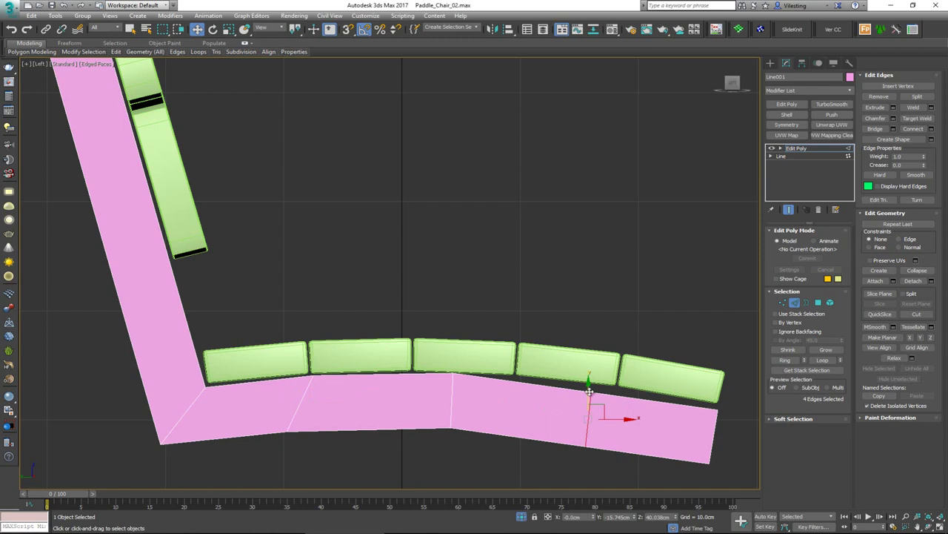
left_click_drag(589, 391, 589, 379)
- Remove the diagonal edge from the support's front end face in the perspective view
key("alt+w")
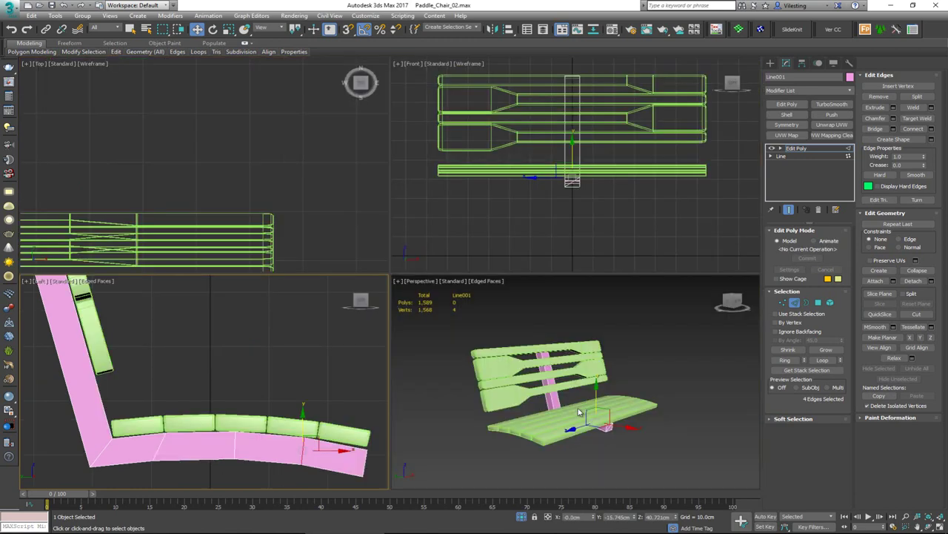
key("alt+w")
middle_click_drag(557, 403, 523, 387, "alt")
scroll(449, 361, "up", 5)
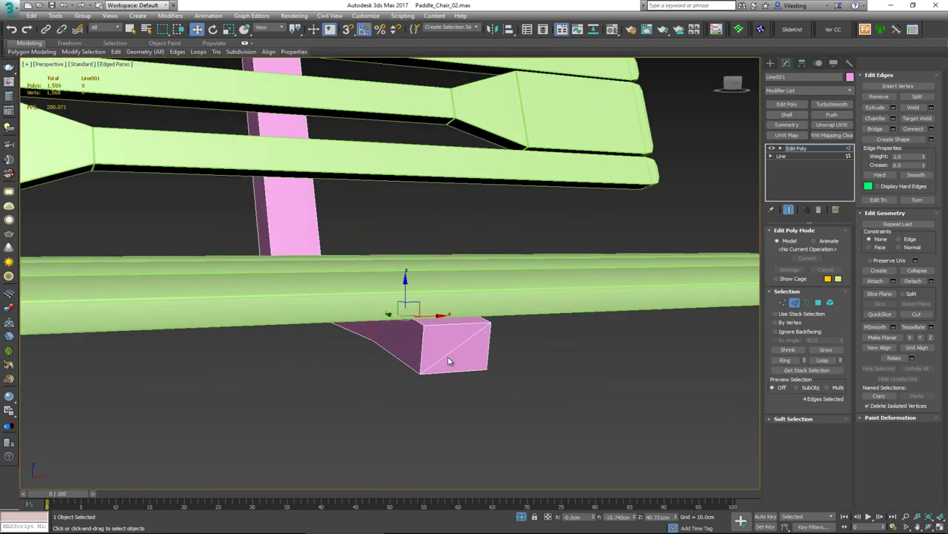
left_click(450, 351)
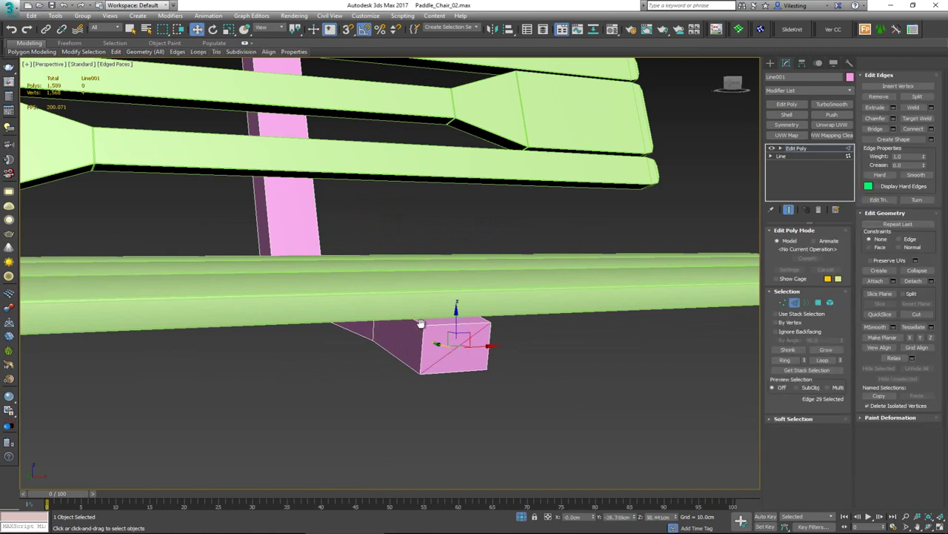
scroll(421, 323, "down", 10)
middle_click_drag(433, 388, 755, 277, "alt")
left_click(363, 368)
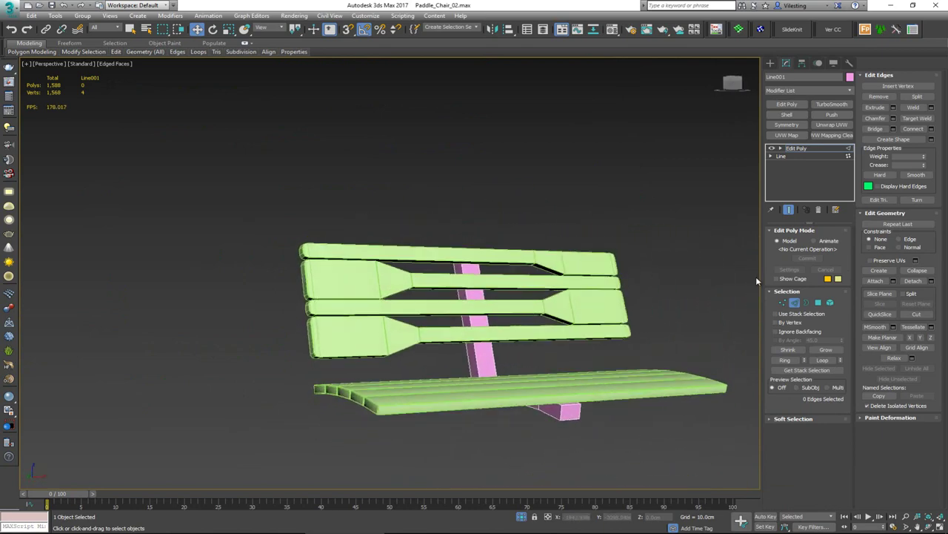
- Move the whole support to one end of the bench and scale its width to about 83%
left_click(796, 302)
left_click_drag(533, 361, 363, 374)
left_click(480, 446)
scroll(365, 380, "down", 1)
middle_click_drag(481, 446, 483, 314)
left_click(454, 383)
scroll(483, 314, "up", 4)
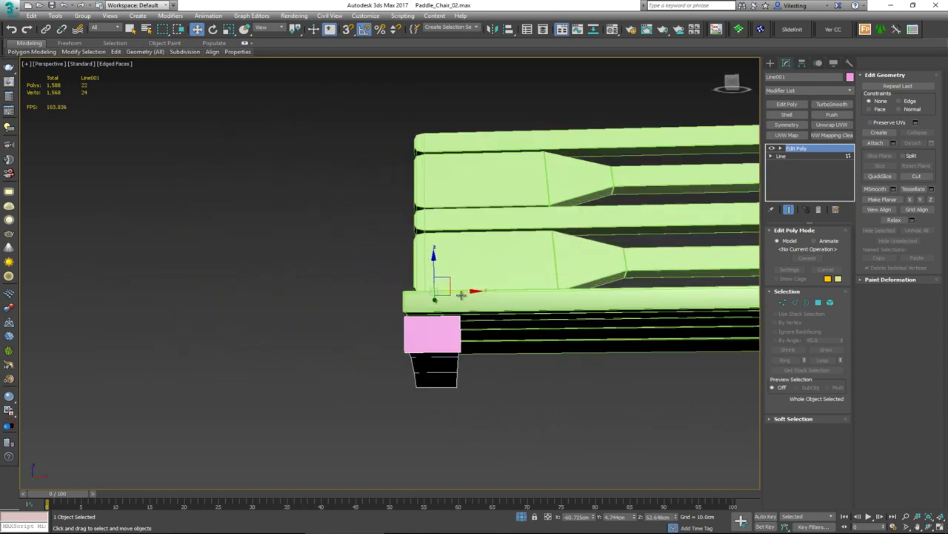
key("r")
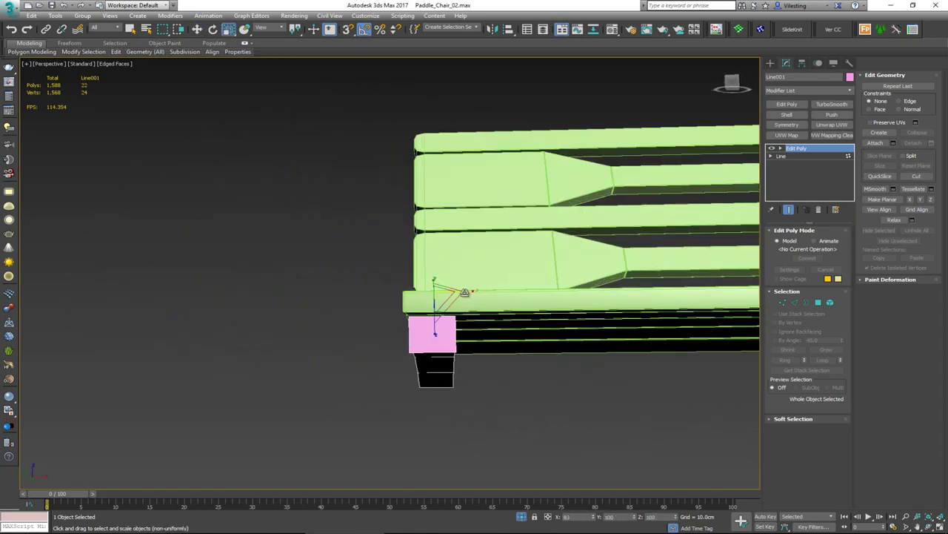
middle_click_drag(483, 314, 489, 314, "alt")
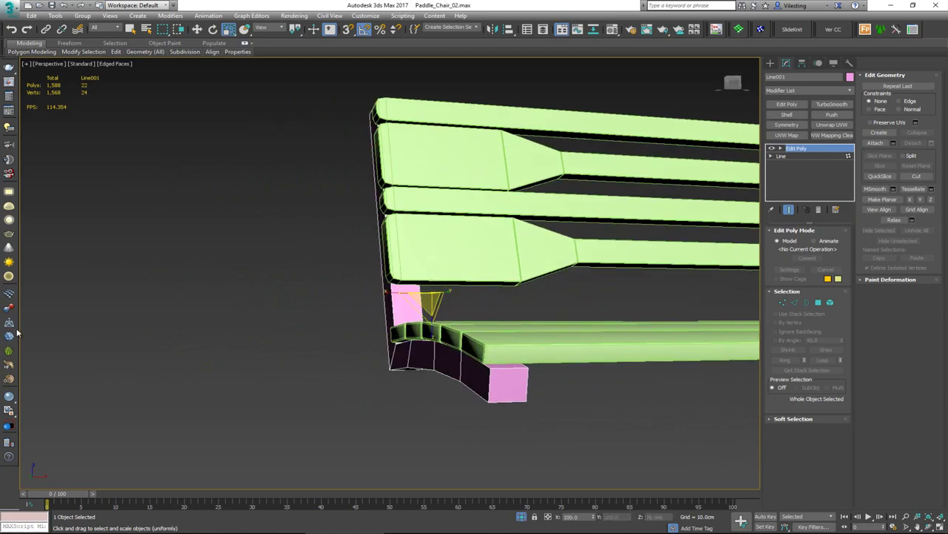
- Try a Chamfer modifier with an amount of 0.2 cm on the support
key("w")
middle_click_drag(196, 361, 390, 323, "alt")
middle_click_drag(209, 283, 280, 413, "alt")
scroll(259, 371, "up", 3)
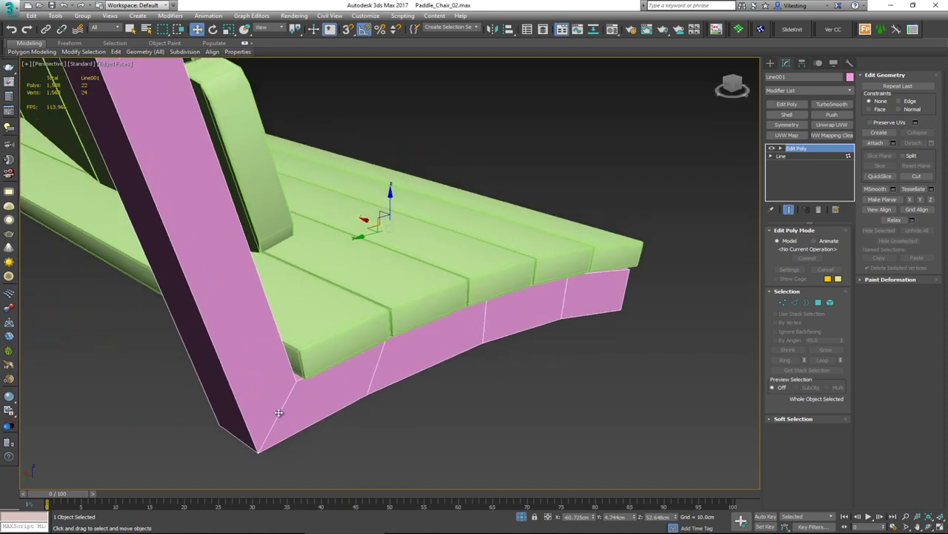
scroll(279, 412, "down", 3)
middle_click_drag(259, 320, 265, 322, "alt")
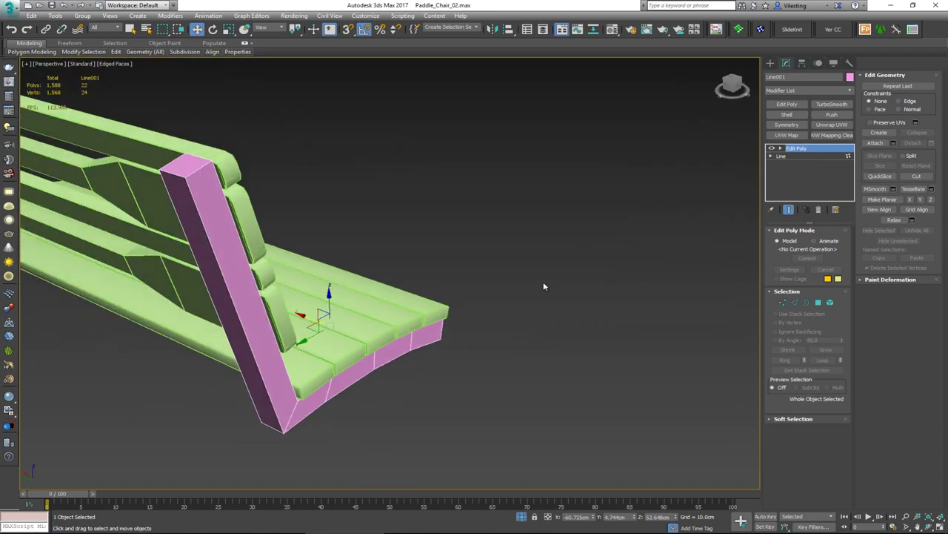
left_click(800, 91)
key("c")
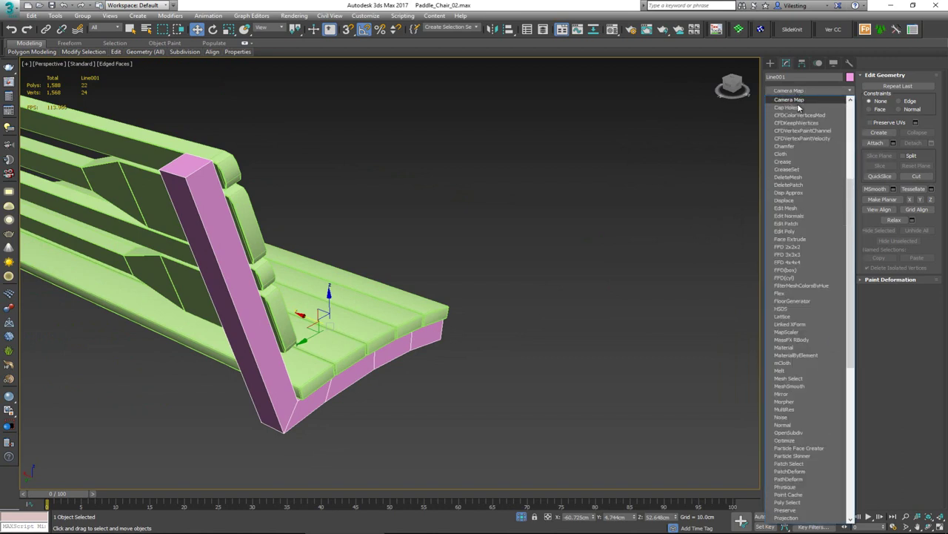
left_click(801, 143)
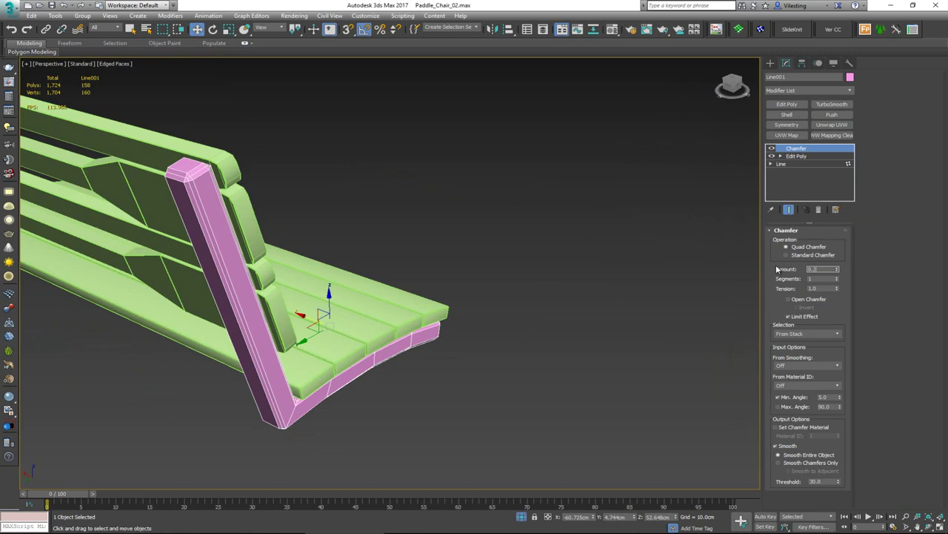
key("Return")
- Try a tension of 0.5 on the Chamfer modifier, then remove the modifier from the support
scroll(201, 180, "up", 4)
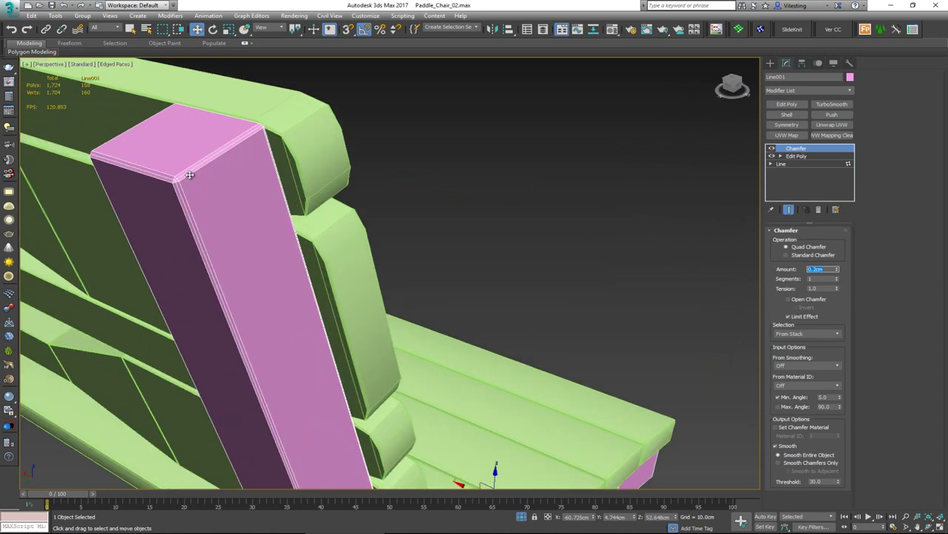
middle_click_drag(283, 254, 249, 198, "alt")
scroll(659, 398, "up", 3)
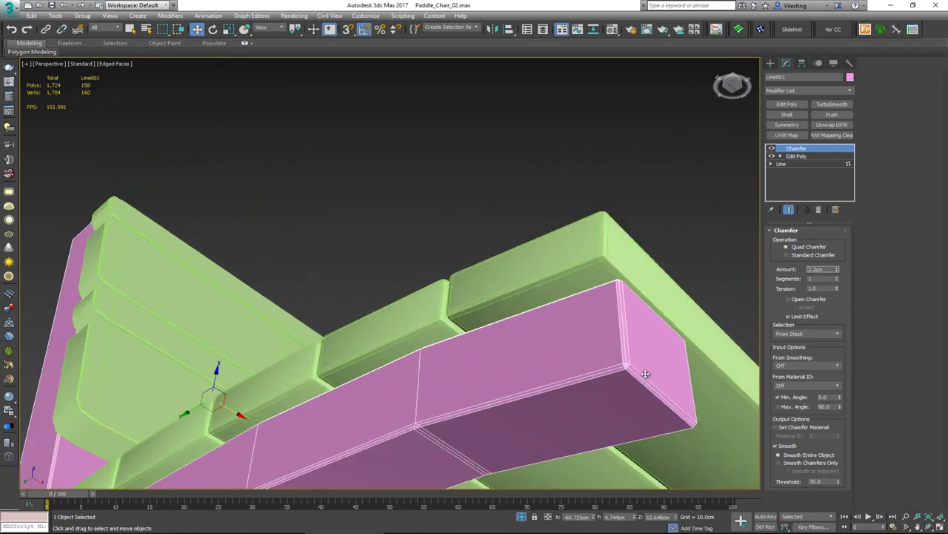
left_click_drag(819, 289, 796, 284)
key("Return")
middle_click_drag(632, 301, 447, 293, "alt")
scroll(447, 293, "up", 4)
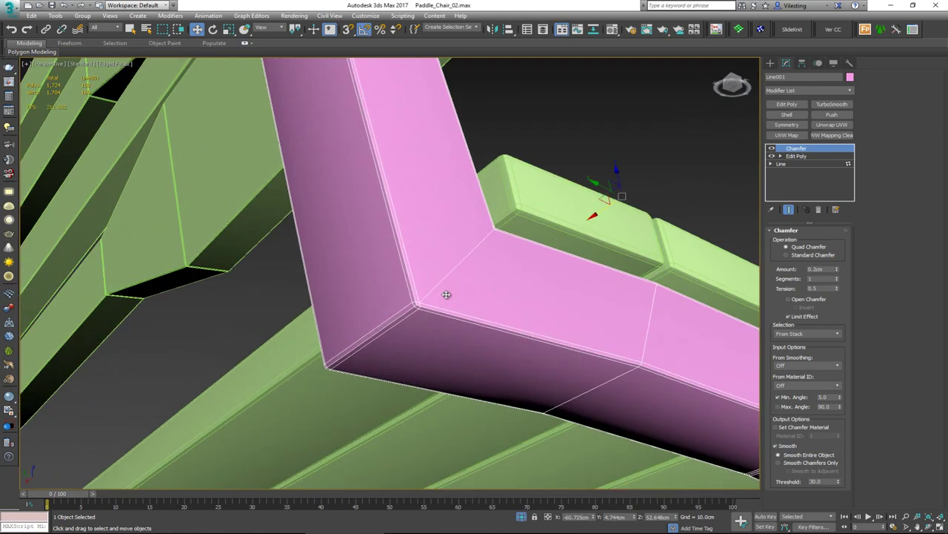
scroll(442, 299, "up", 2)
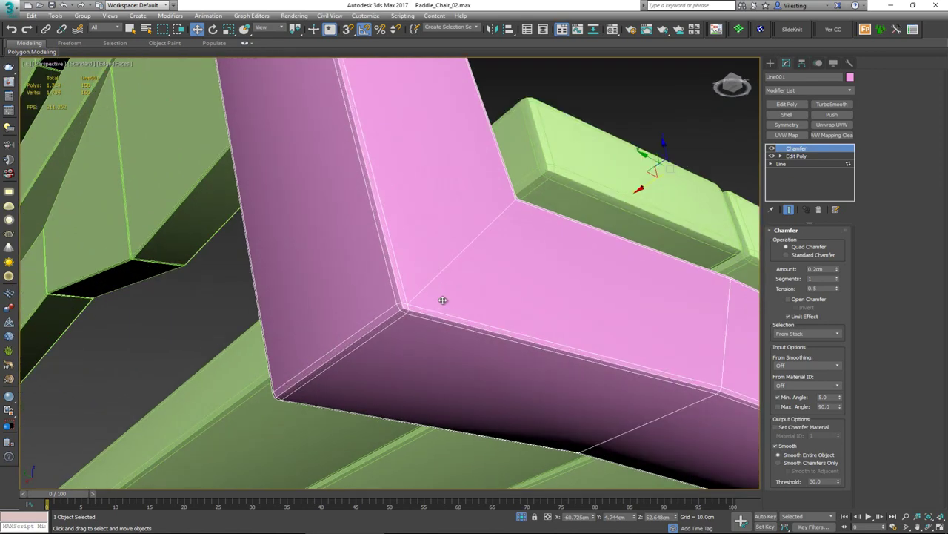
left_click(820, 210)
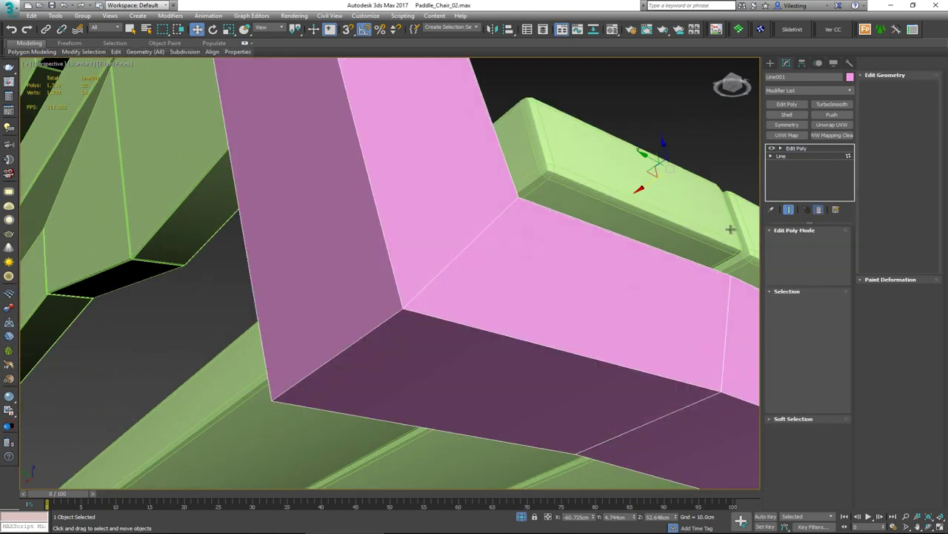
- Select the support's inner and outer corner edges, near-side outline, underside edges and front end-face edges in Edit Poly
key("2")
double_click(437, 275)
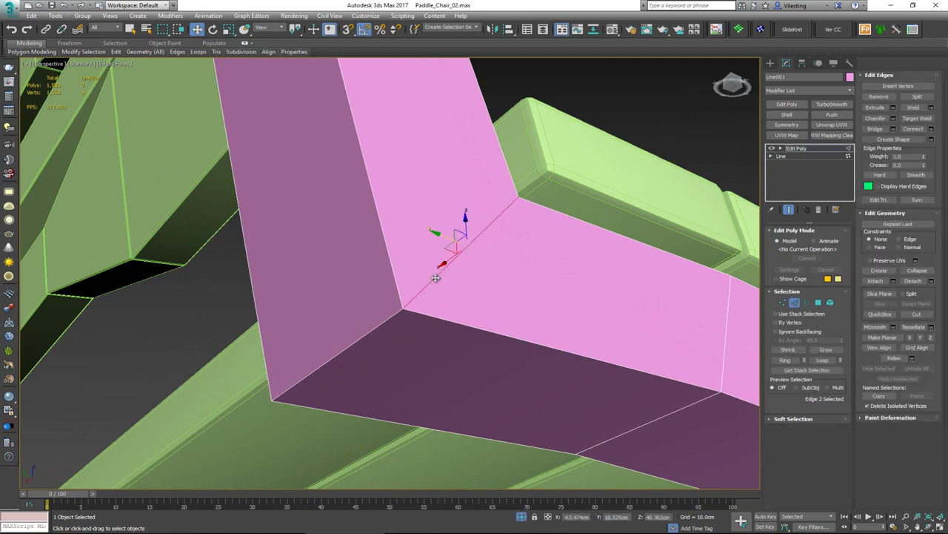
double_click(465, 326, "ctrl")
double_click(510, 177, "ctrl")
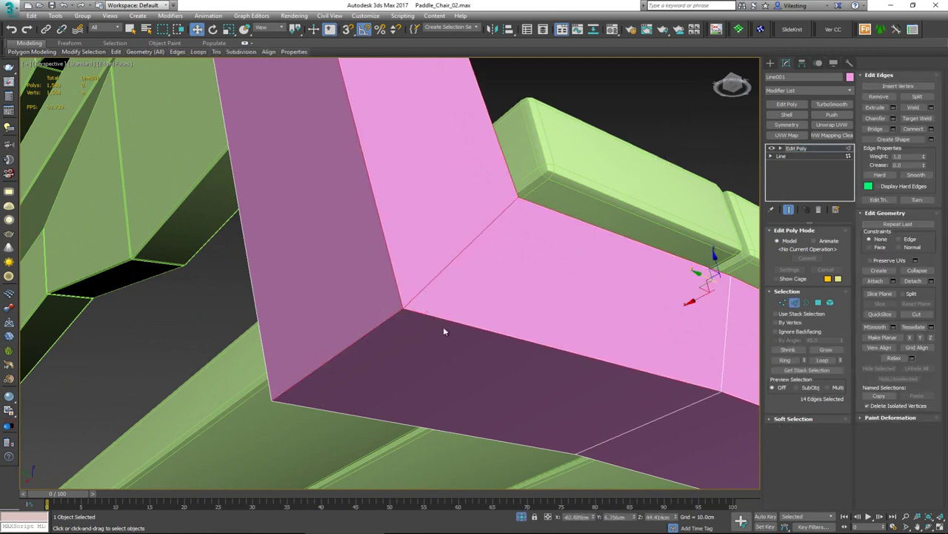
middle_click_drag(443, 326, 362, 242, "alt")
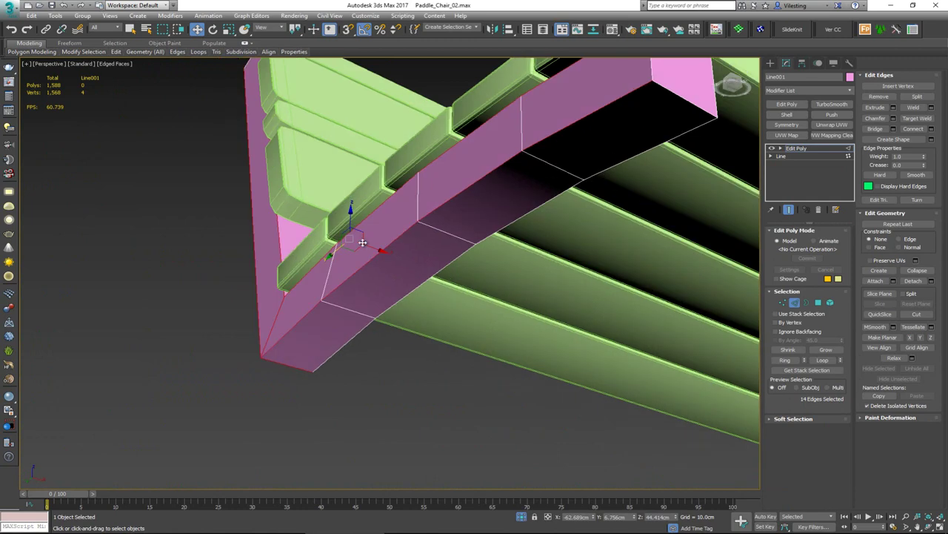
double_click(450, 261, "ctrl")
middle_click_drag(450, 260, 489, 242, "alt")
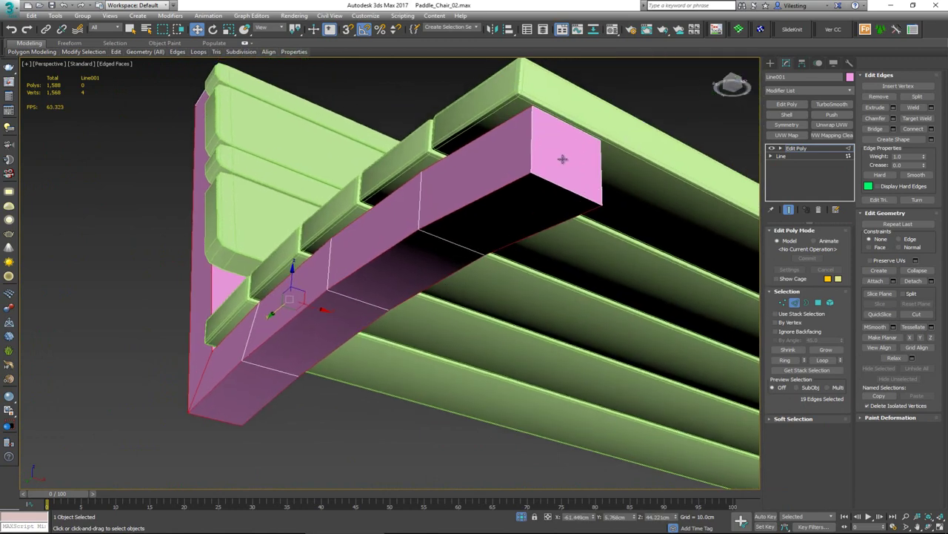
middle_click_drag(562, 158, 699, 245, "alt")
double_click(625, 326, "ctrl")
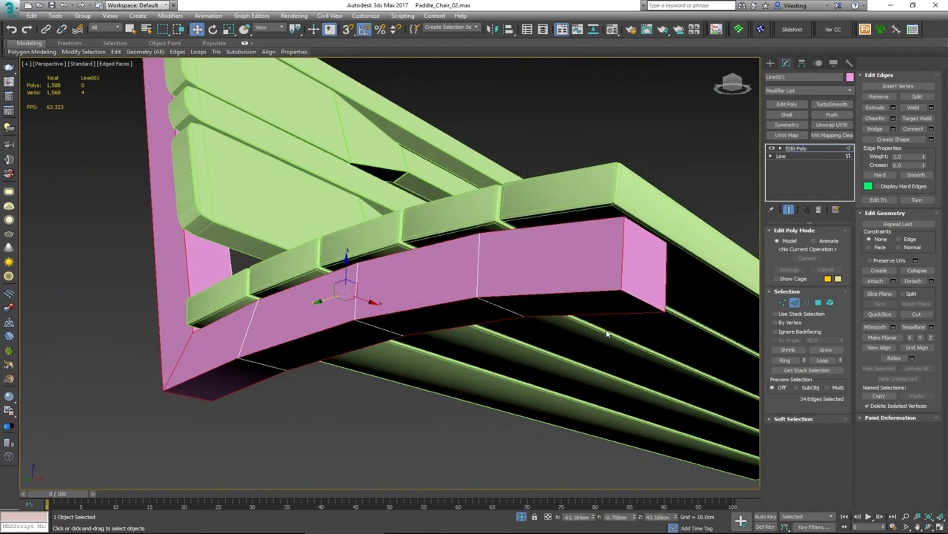
- Add the remaining outline edges on the support's opposite side and upright to the edge selection
middle_click_drag(613, 332, 501, 251, "alt")
double_click(497, 227, "ctrl")
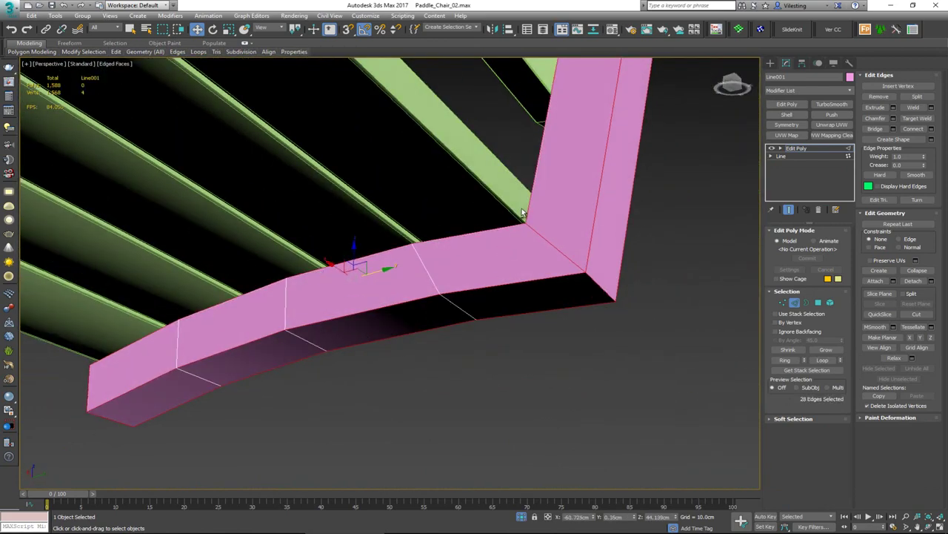
middle_click_drag(522, 213, 500, 208, "alt")
middle_click_drag(481, 262, 641, 160, "alt")
double_click(645, 127, "ctrl")
middle_click_drag(582, 161, 797, 229, "alt")
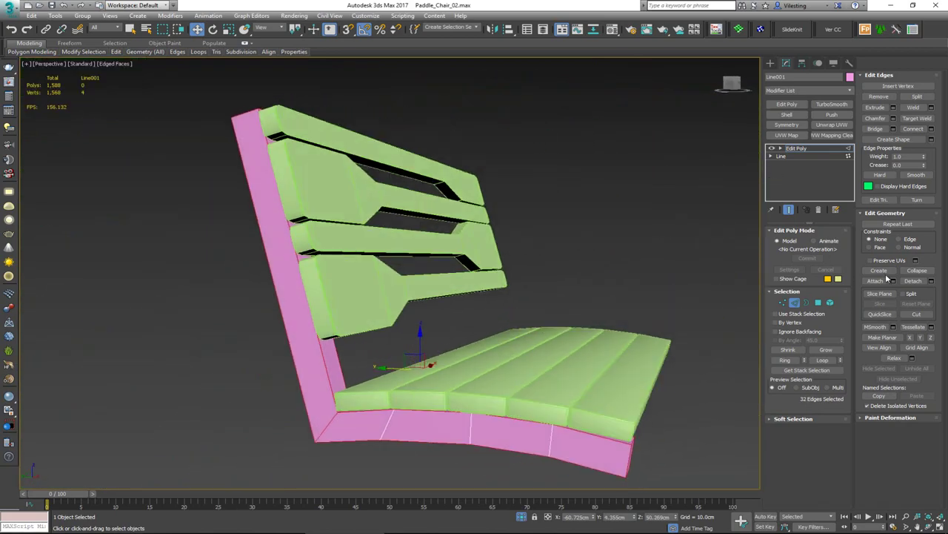
- Chamfer the selected support edges by 0.1 cm
left_click(893, 117)
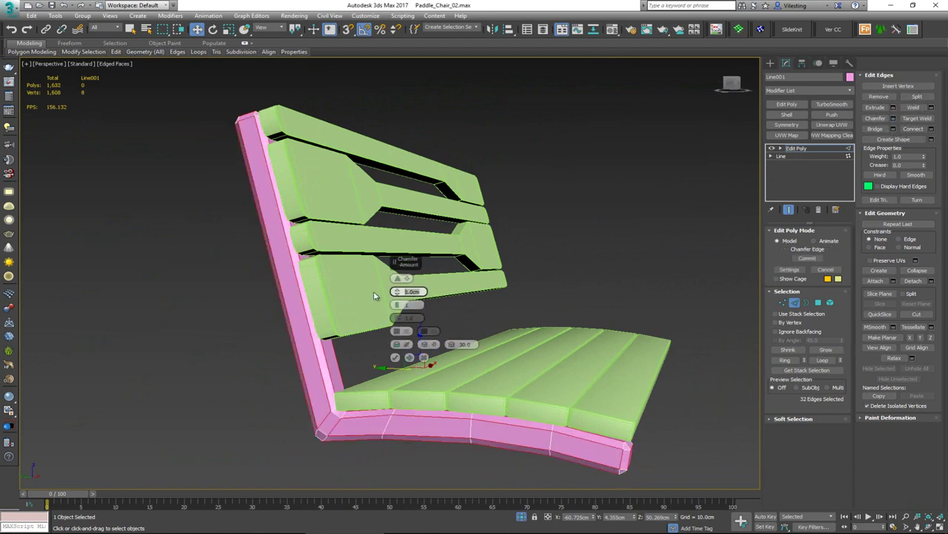
type("0.1")
key("Return")
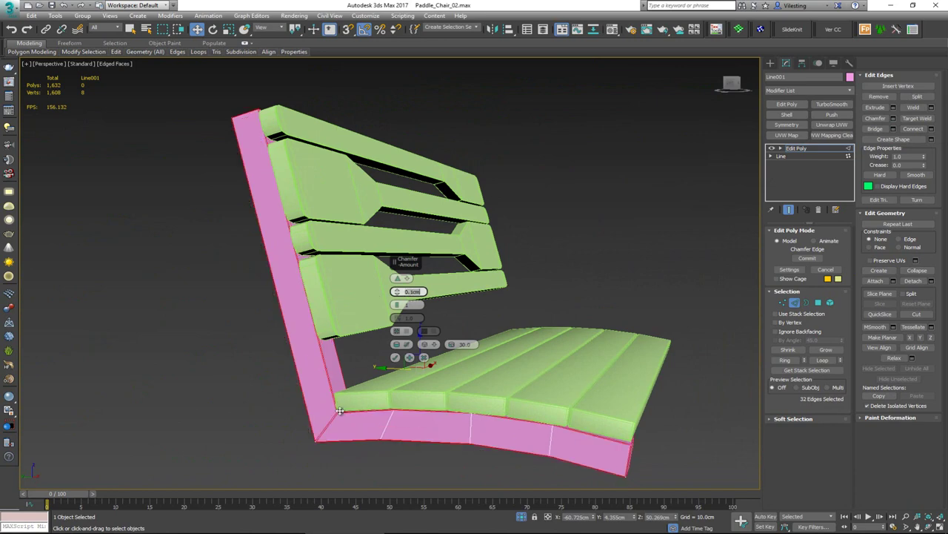
scroll(367, 356, "up", 6)
- Try two segments on the edge chamfer and reset the segment count to 1
left_click(398, 306)
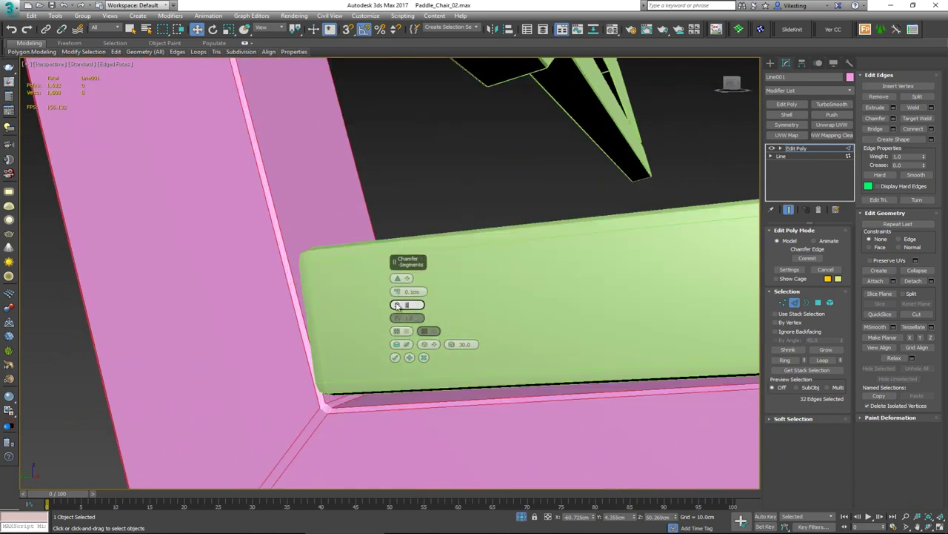
type("2")
key("Return")
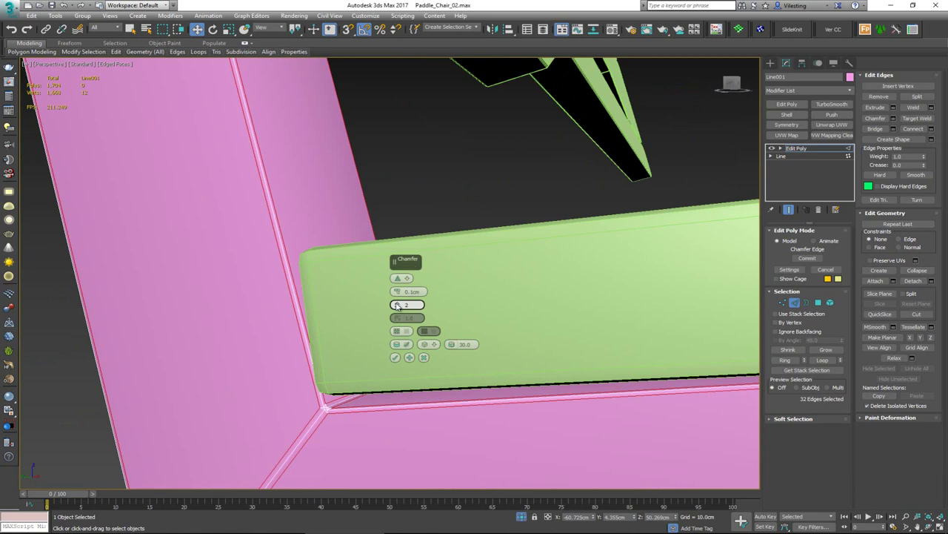
left_click(398, 307)
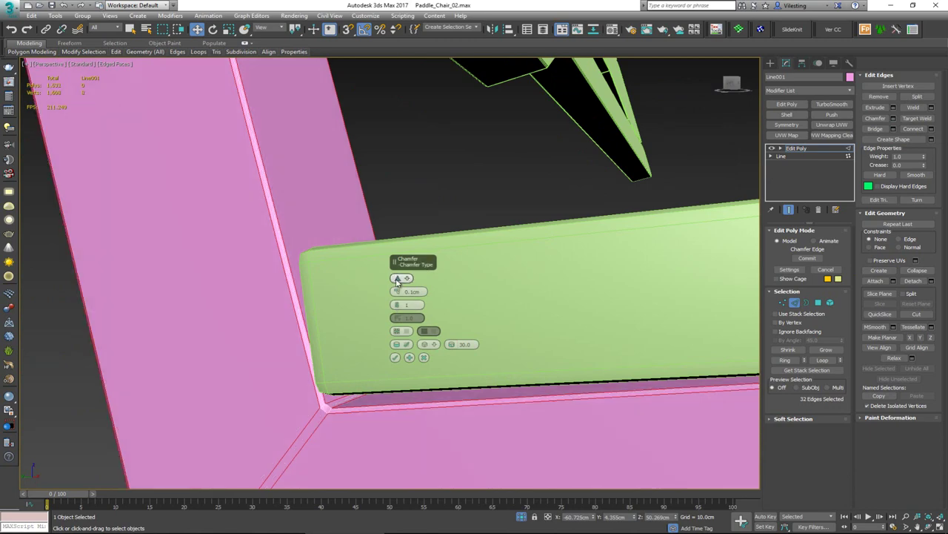
- Apply the edge chamfer as a Quad Chamfer with a tension of 0.5 and leave edge editing
middle_click_drag(338, 375, 353, 344)
left_click(398, 317)
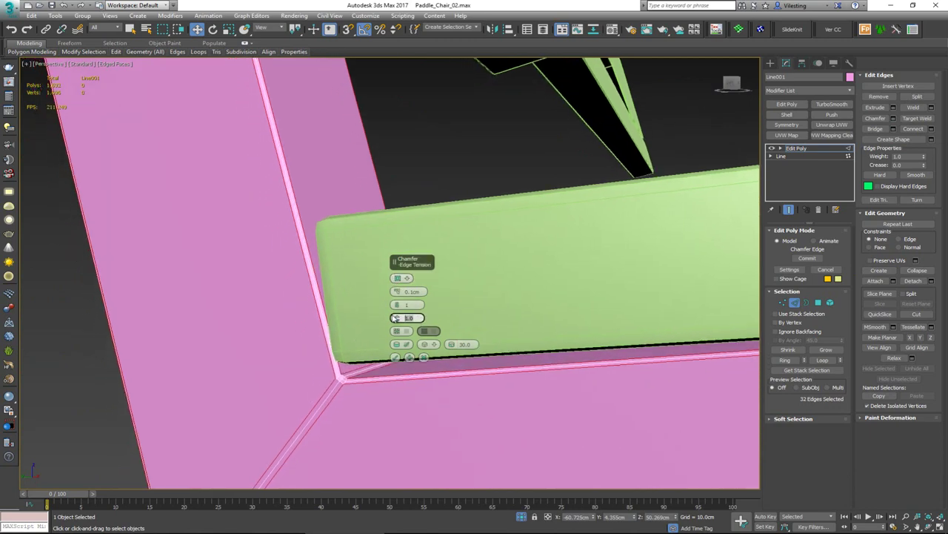
key("Return")
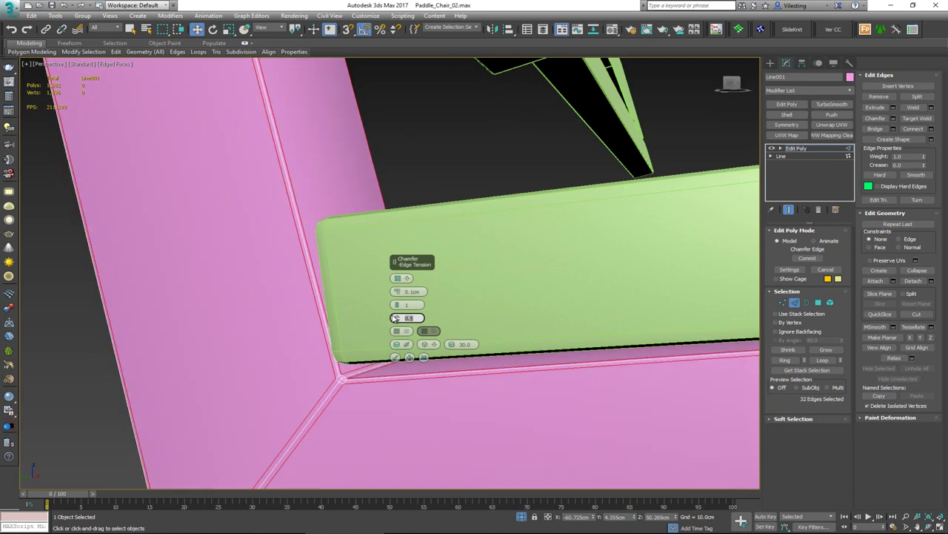
scroll(370, 382, "down", 2)
middle_click_drag(370, 381, 373, 283)
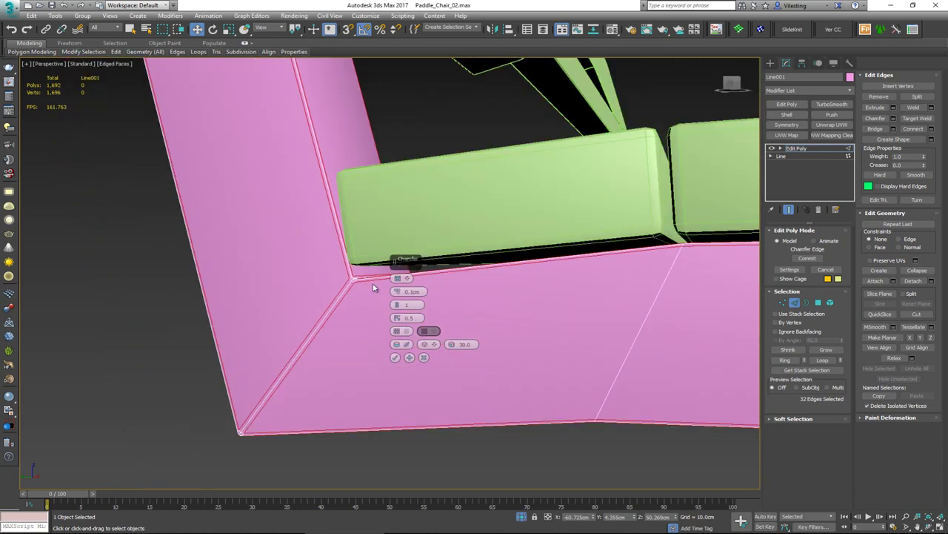
left_click(396, 357)
left_click(476, 434)
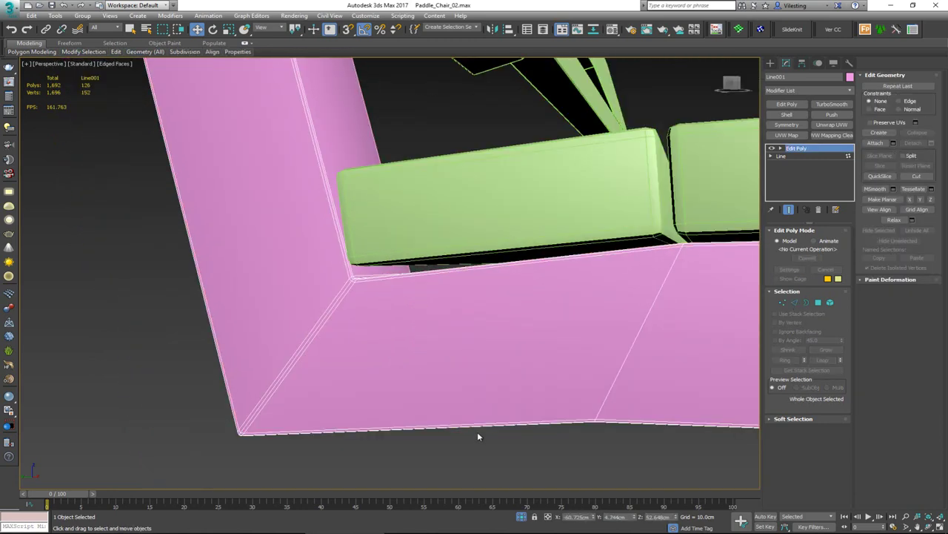
left_click(476, 396)
- Add a TurboSmooth modifier with 2 iterations to the support and view it without edged faces
middle_click_drag(455, 314, 396, 350, "alt")
key("F4")
middle_click_drag(383, 314, 635, 277, "alt")
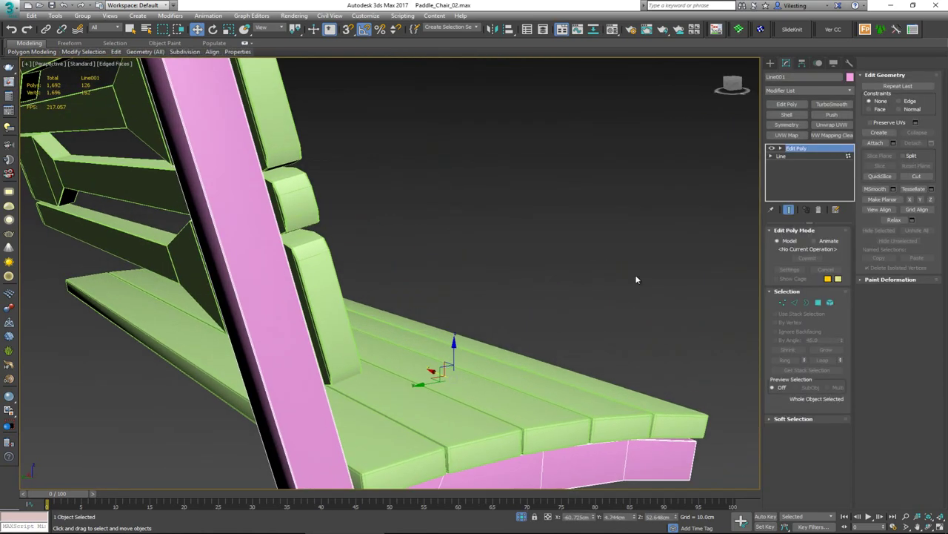
left_click(832, 103)
middle_click_drag(704, 214, 488, 203, "alt")
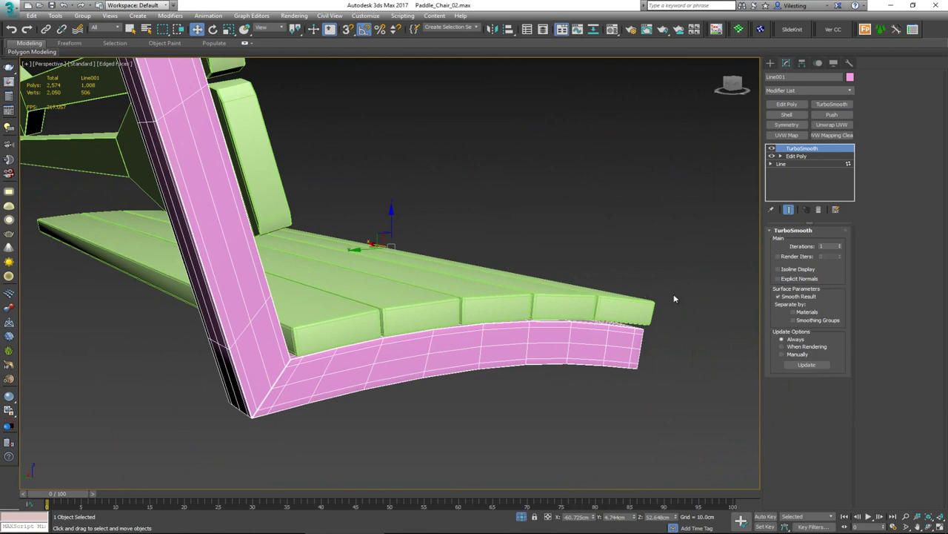
key("F4")
left_click(841, 244)
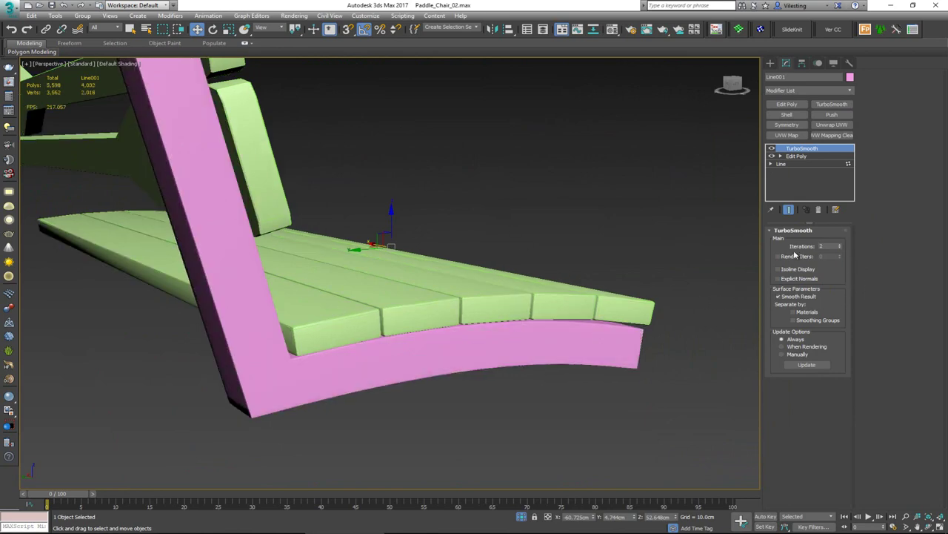
- Show edged faces again and switch off the support's TurboSmooth to check its chamfered edges
middle_click_drag(324, 229, 335, 290, "alt")
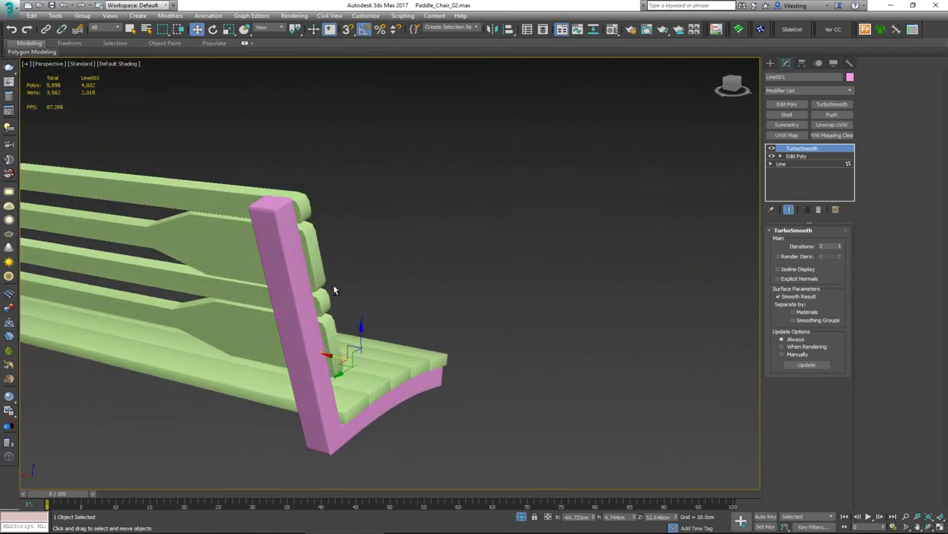
scroll(274, 196, "up", 4)
key("F4")
scroll(275, 209, "up", 2)
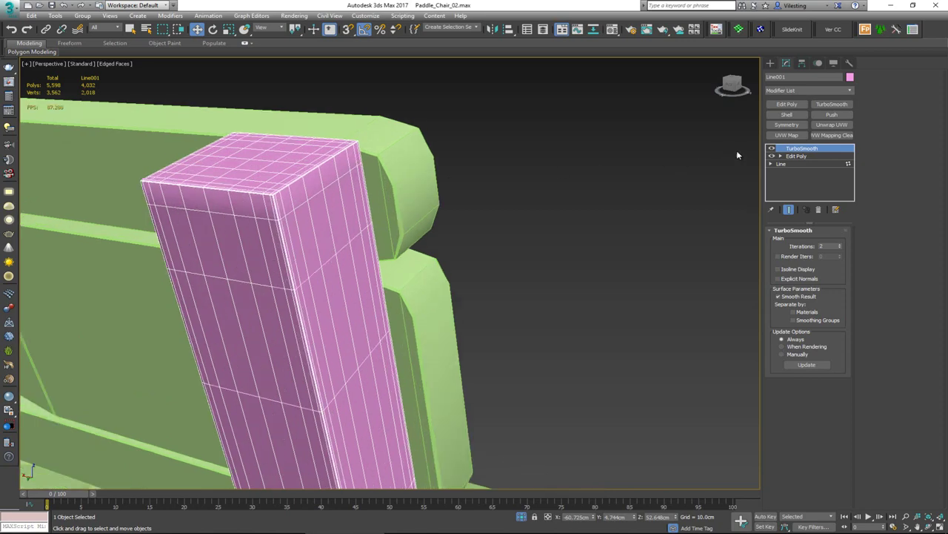
left_click(772, 149)
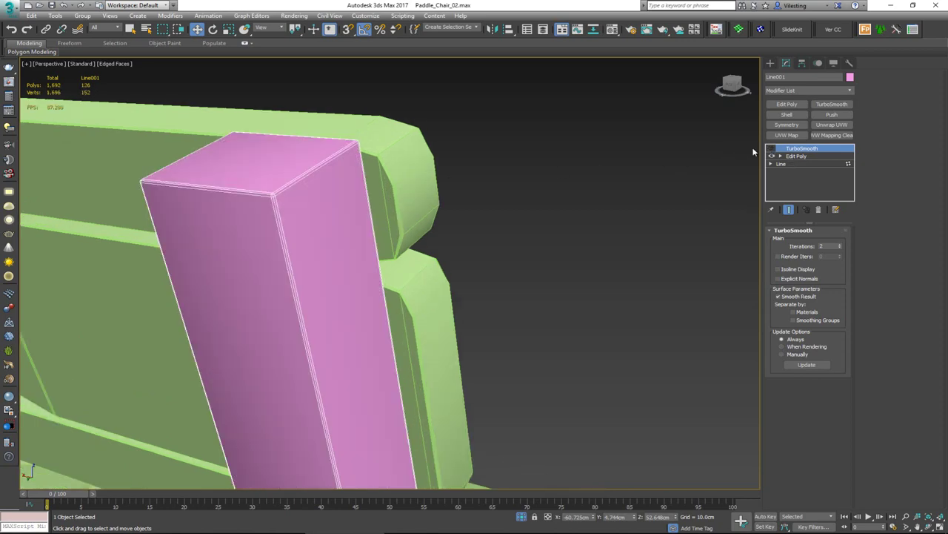
scroll(266, 206, "up", 2)
scroll(297, 223, "down", 5)
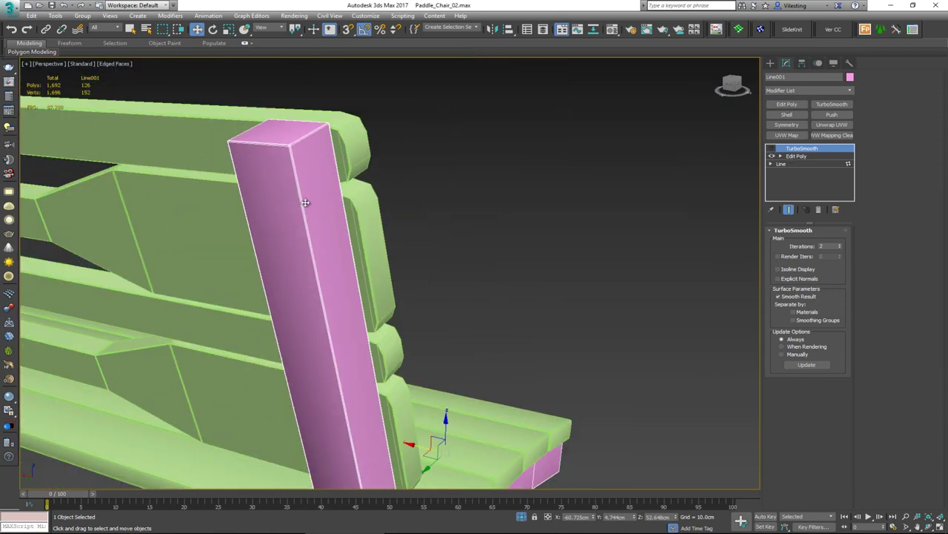
scroll(308, 223, "down", 8)
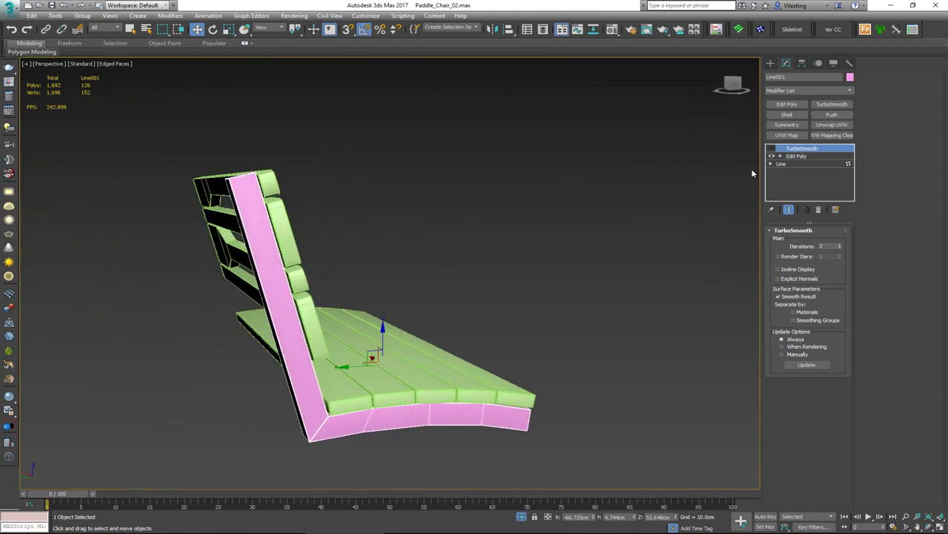
- Examine the side support's long edge loops along the backrest at edge level of its Edit Poly
left_click(796, 156)
key("2")
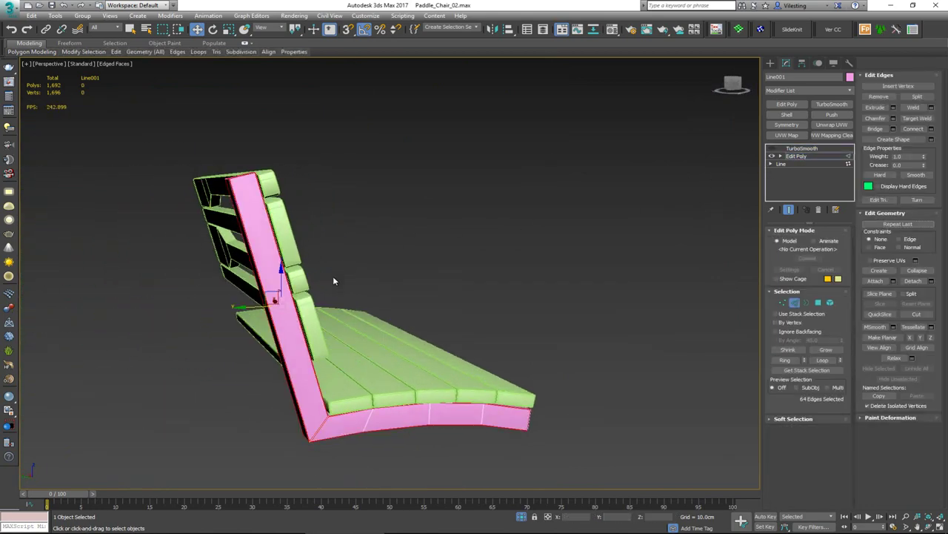
left_click(445, 254)
middle_click_drag(417, 296, 366, 296, "alt")
double_click(289, 299)
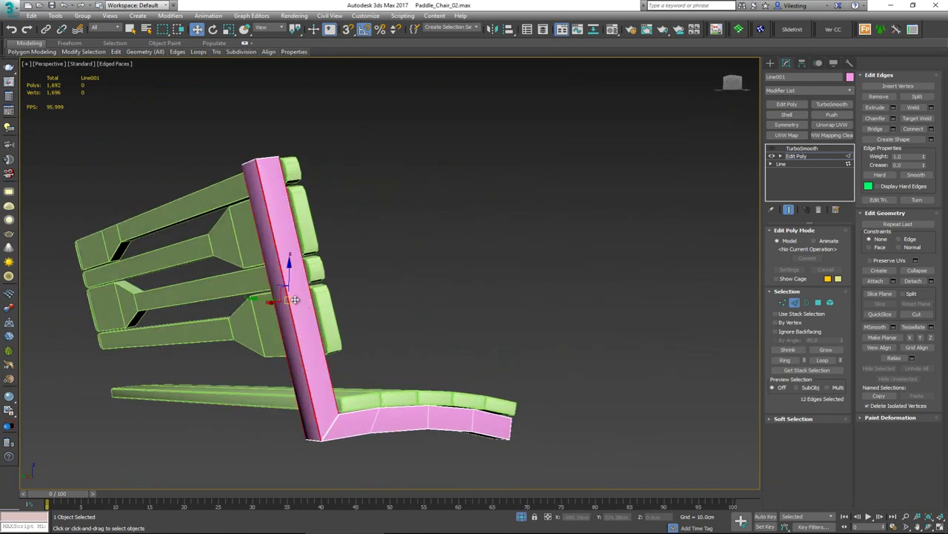
mouse_move(315, 304)
middle_mouse_down("alt")
mouse_move(330, 311)
mouse_move(320, 315)
middle_mouse_up("alt")
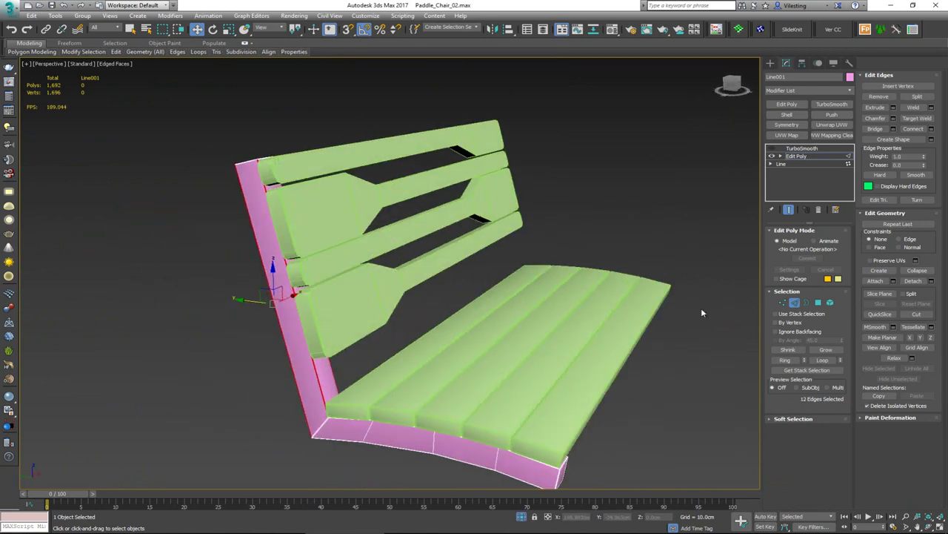
left_click(794, 304)
middle_click_drag(450, 376, 294, 278, "alt")
scroll(225, 275, "down", 3)
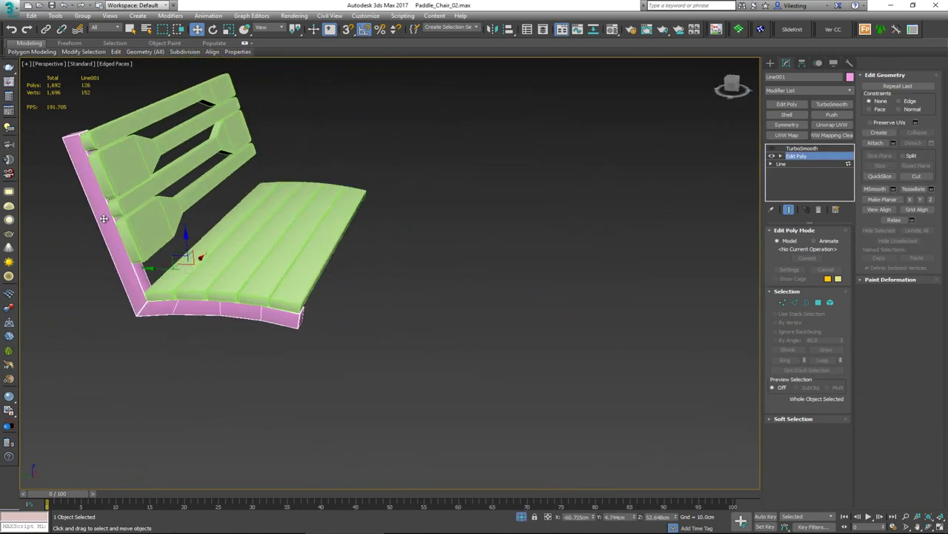
middle_click_drag(104, 219, 115, 253, "alt")
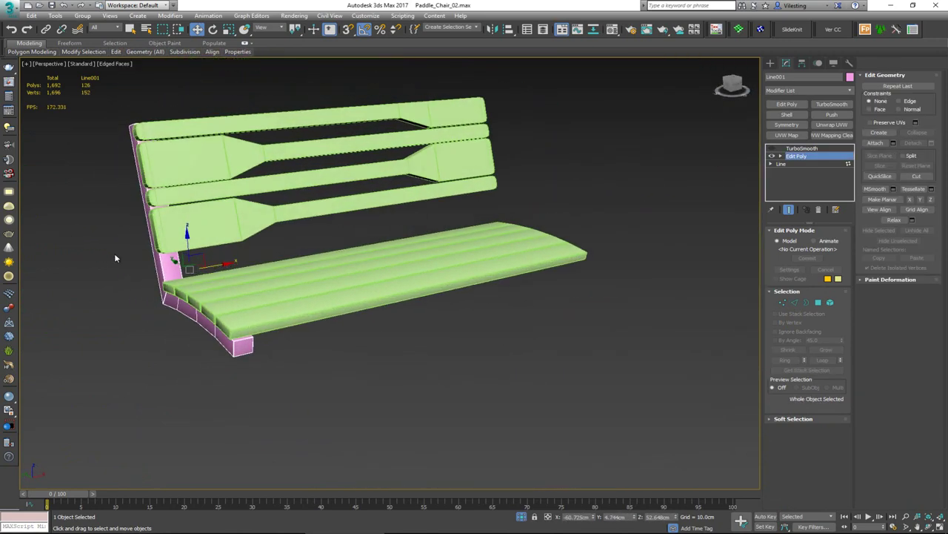
- Align the side support's pivot to the seat slats' pivot point in X, Y and Z position
left_click(802, 63)
left_click(808, 124)
left_click(809, 176)
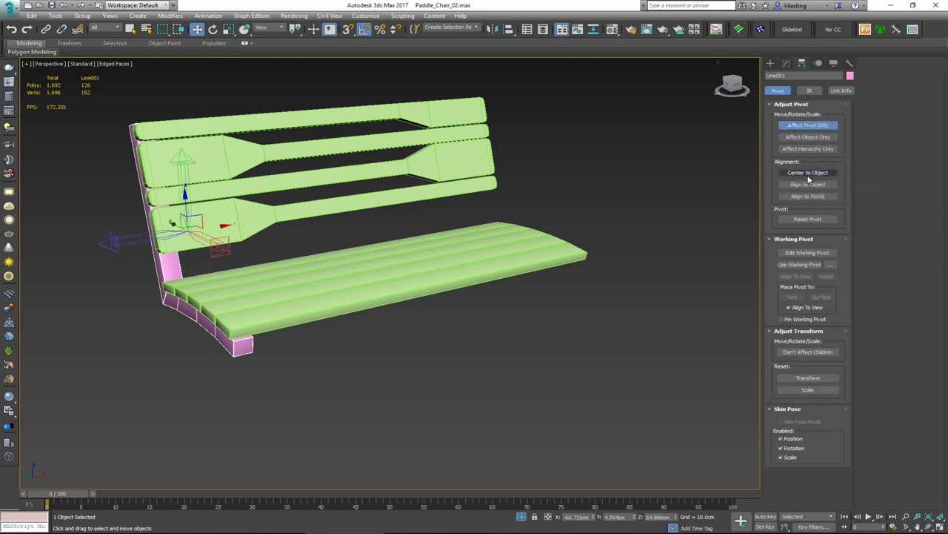
key("alt+a")
left_click(375, 271)
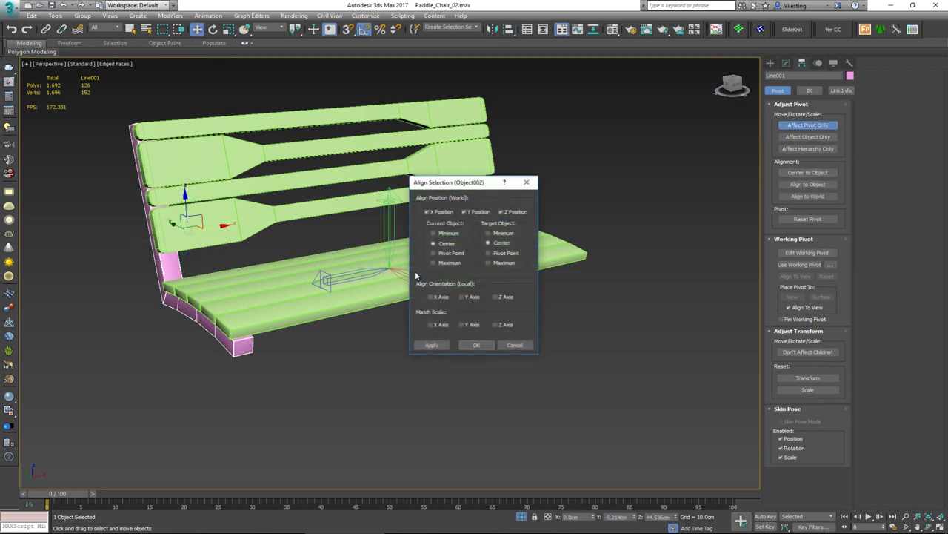
left_click(488, 252)
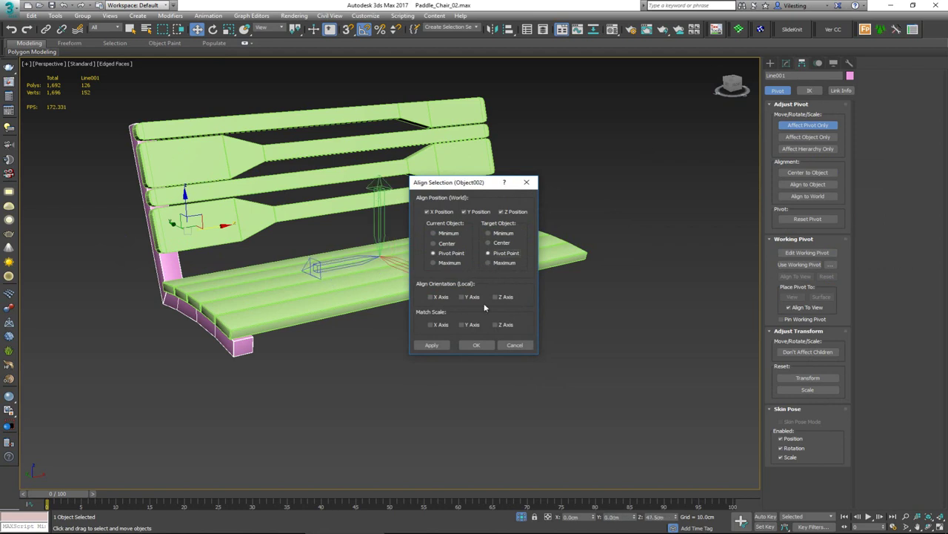
left_click(475, 346)
middle_click_drag(475, 347, 519, 326, "alt")
left_click(808, 125)
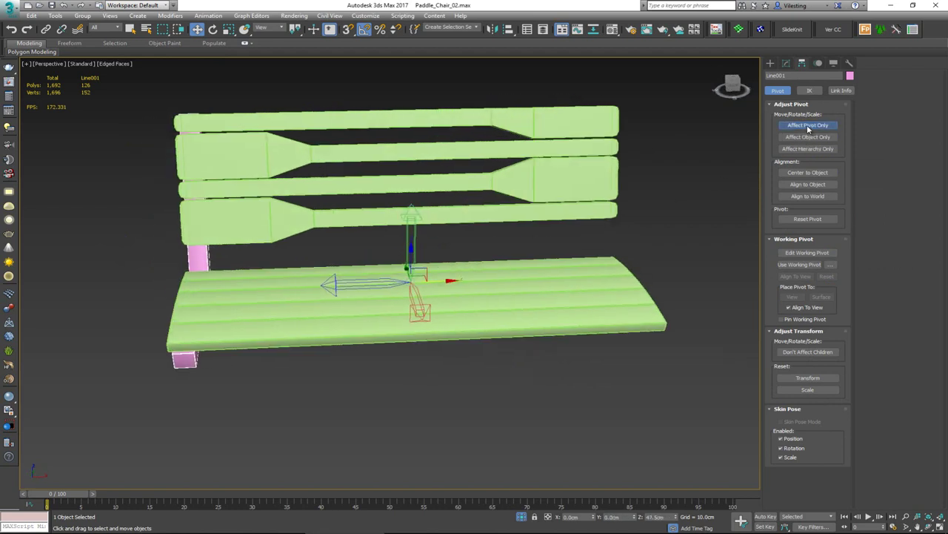
- Mirror the side support across the X axis as a copy to the bench's opposite end
left_click(790, 66)
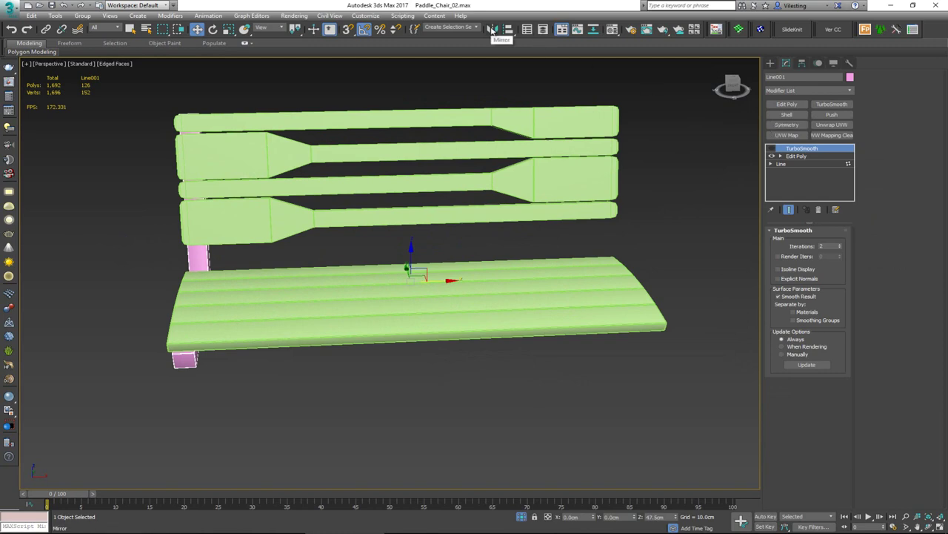
left_click(491, 29)
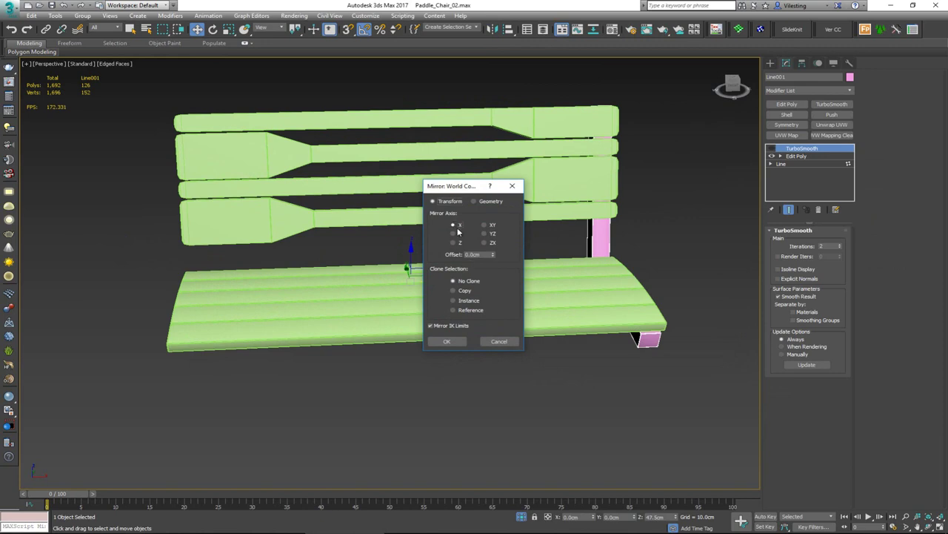
left_click(463, 291)
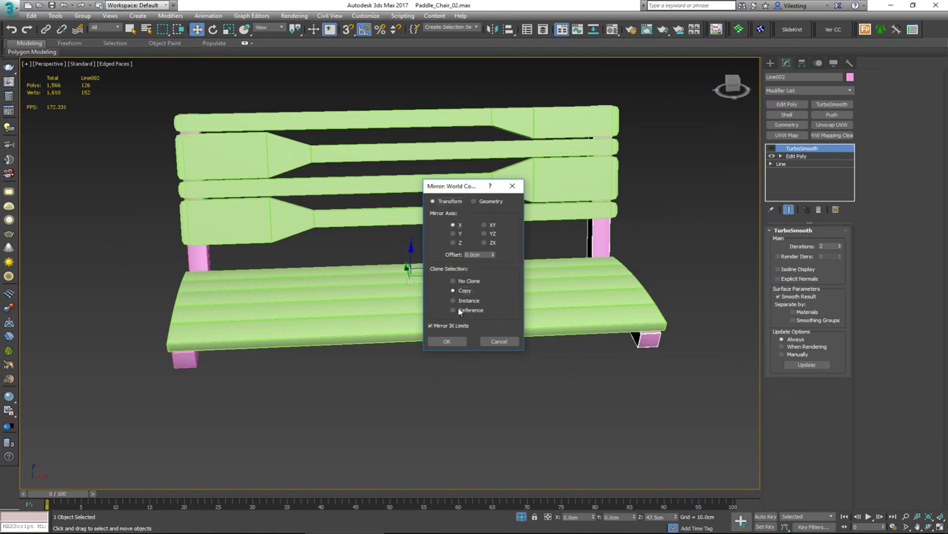
left_click(448, 341)
middle_click_drag(470, 326, 702, 245, "alt")
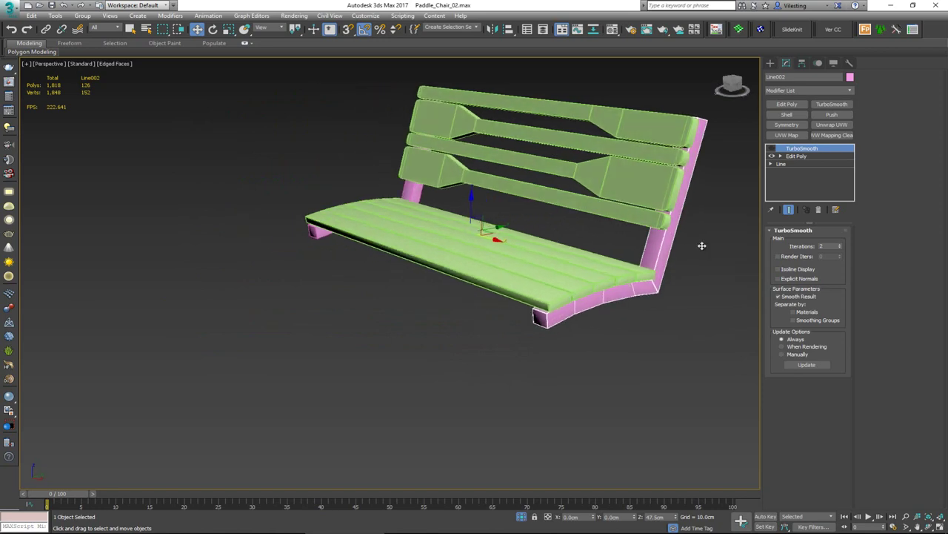
- Remove the TurboSmooth modifier from both the mirrored and the original side supports
left_click(820, 211)
middle_click_drag(519, 223, 575, 202, "alt")
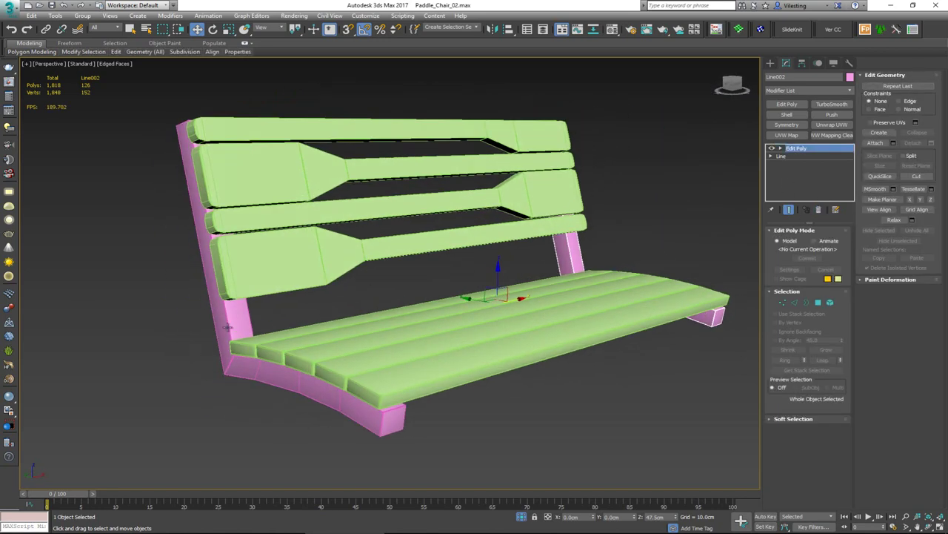
key("ctrl+z")
left_click(819, 211)
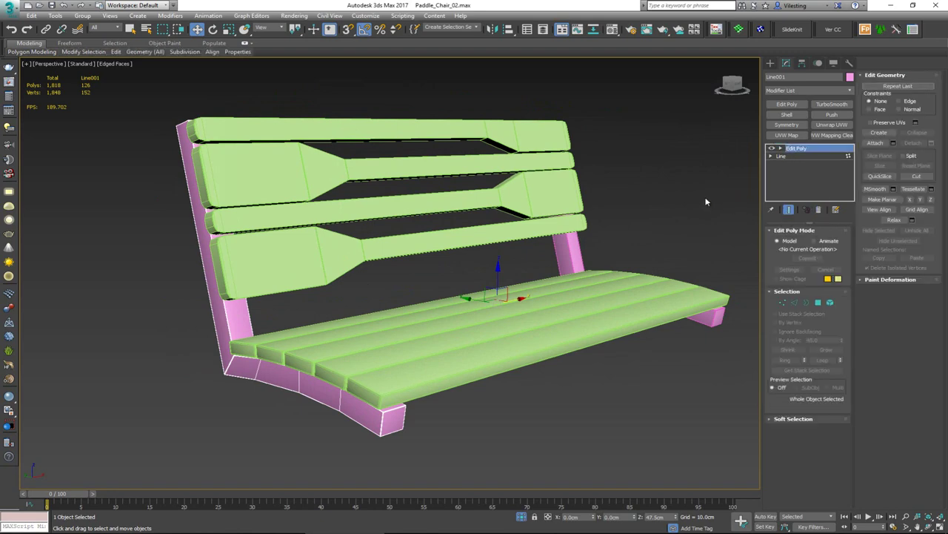
- Hide the edged faces, clear the selection and end isolation to bring back the wheel, anchor and leg parts
key("F4")
left_click(620, 207)
right_click(394, 237)
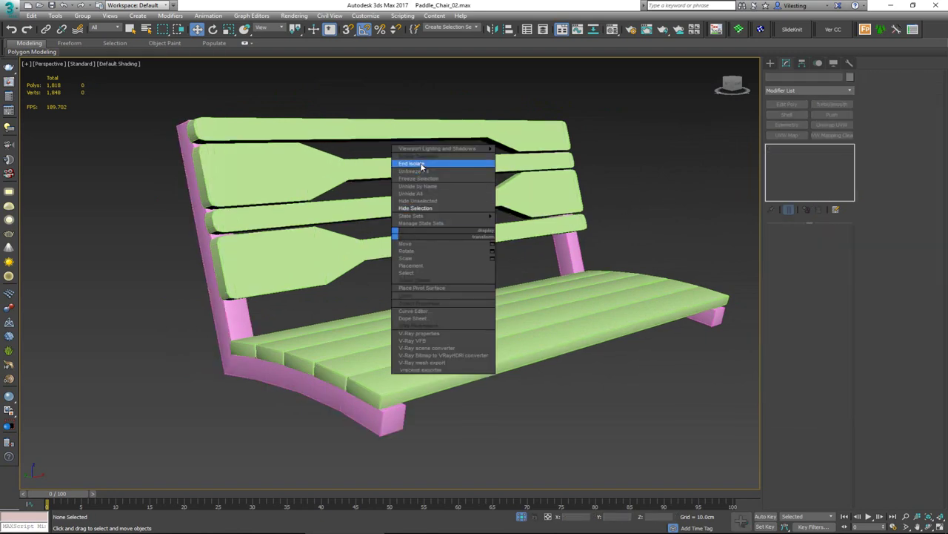
left_click(421, 165)
mouse_move(420, 200)
middle_mouse_down("alt")
mouse_move(389, 212)
mouse_move(388, 195)
mouse_move(411, 195)
mouse_move(424, 216)
middle_mouse_up("alt")
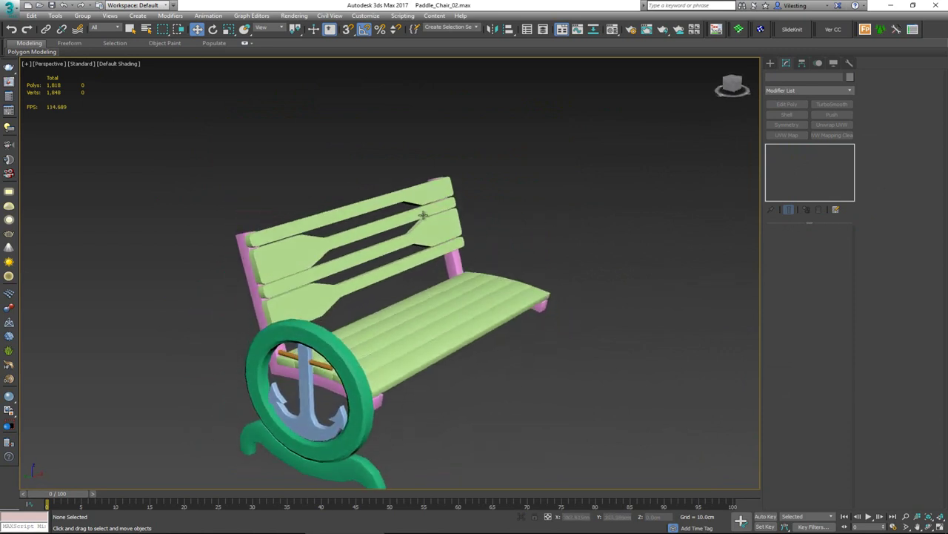
middle_click_drag(379, 299, 418, 224)
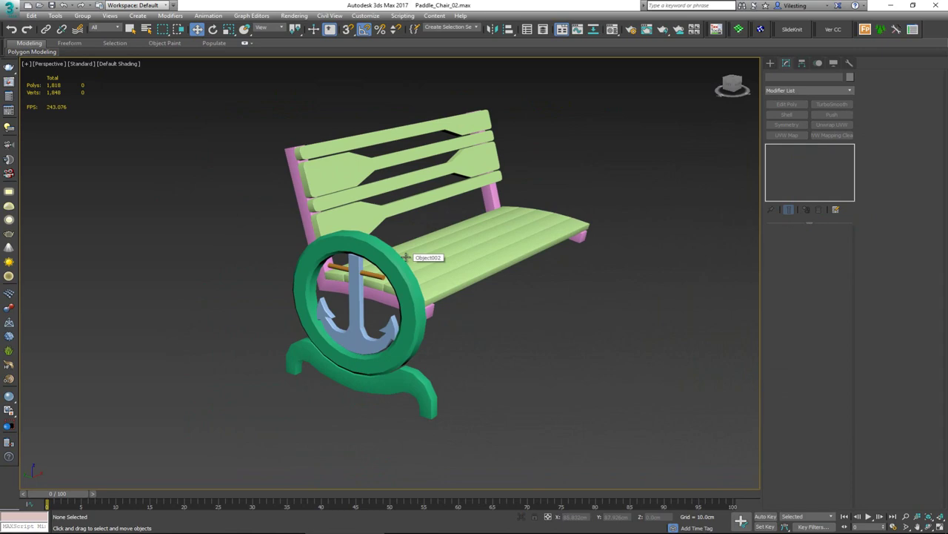
- Examine the wheel ring's inner faces around the anchor and rod with edged faces shown
scroll(413, 257, "up", 5)
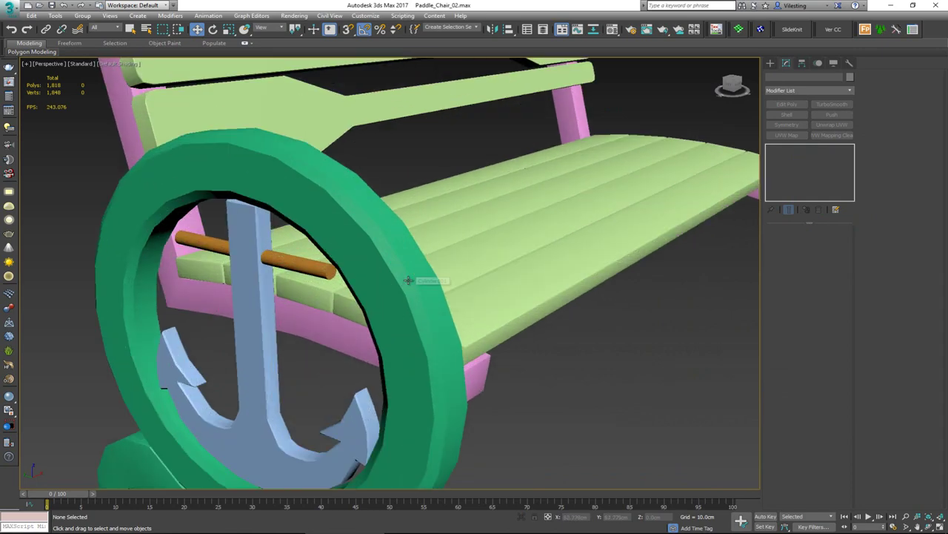
left_click(383, 314)
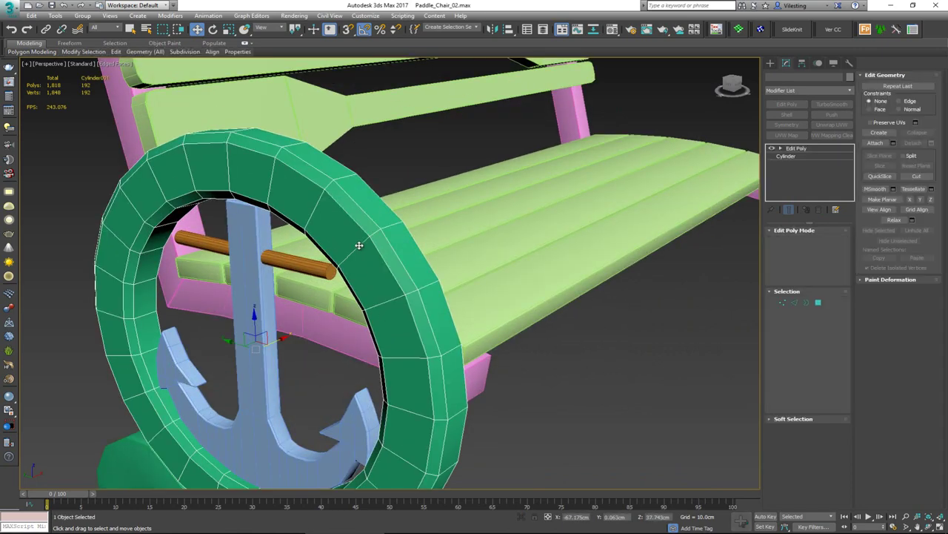
middle_click_drag(360, 244, 350, 248, "alt")
scroll(164, 217, "up", 5)
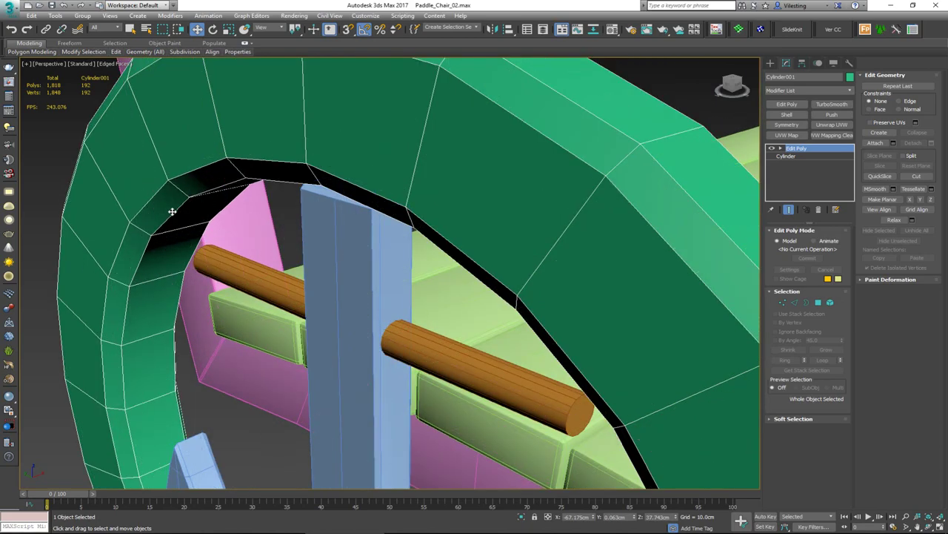
scroll(176, 207, "down", 4)
scroll(254, 246, "down", 3)
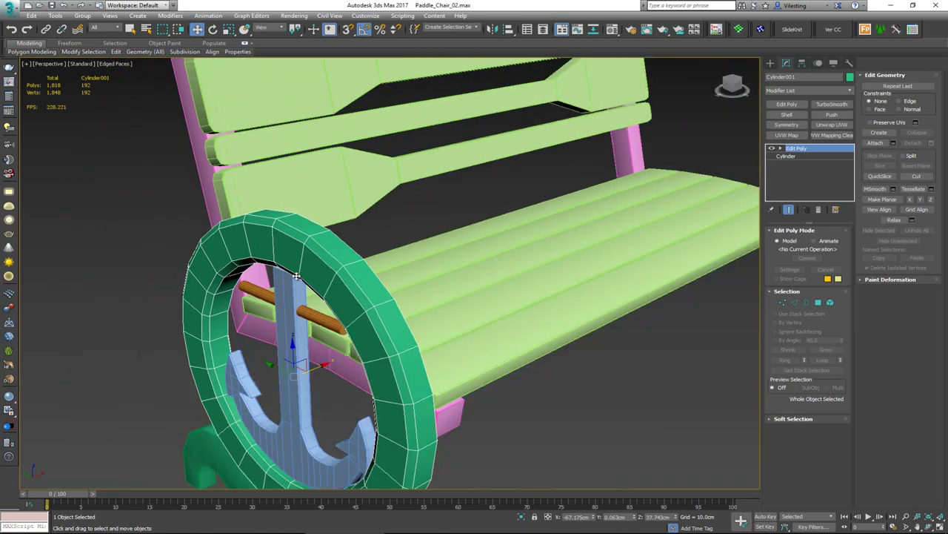
left_click(509, 356)
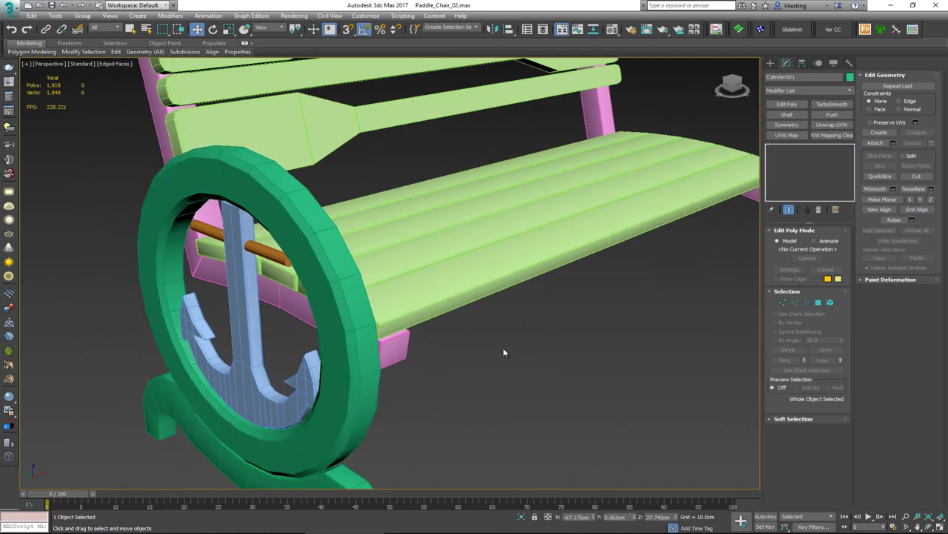
scroll(415, 334, "down", 4)
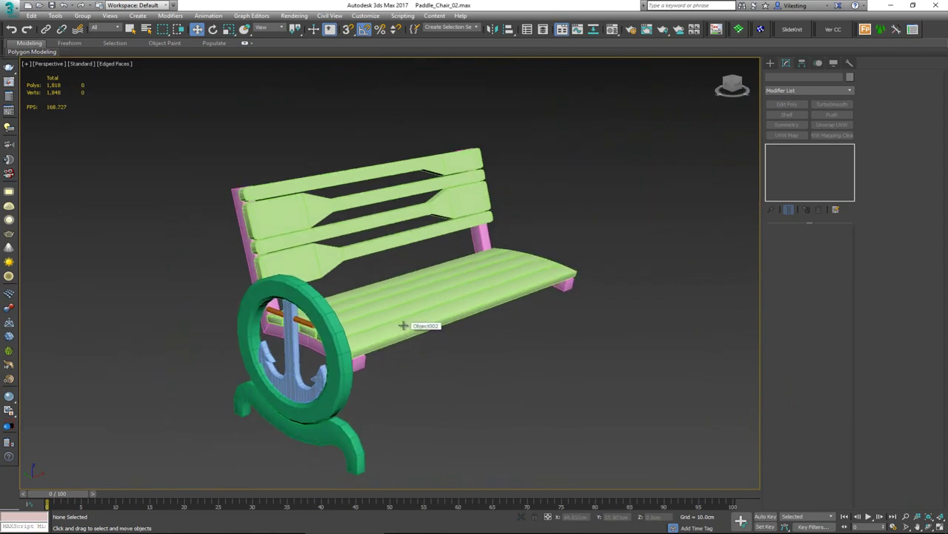
mouse_move(438, 371)
middle_mouse_down("alt")
mouse_move(423, 384)
mouse_move(402, 373)
mouse_move(353, 378)
mouse_move(421, 394)
mouse_move(448, 363)
middle_mouse_up("alt")
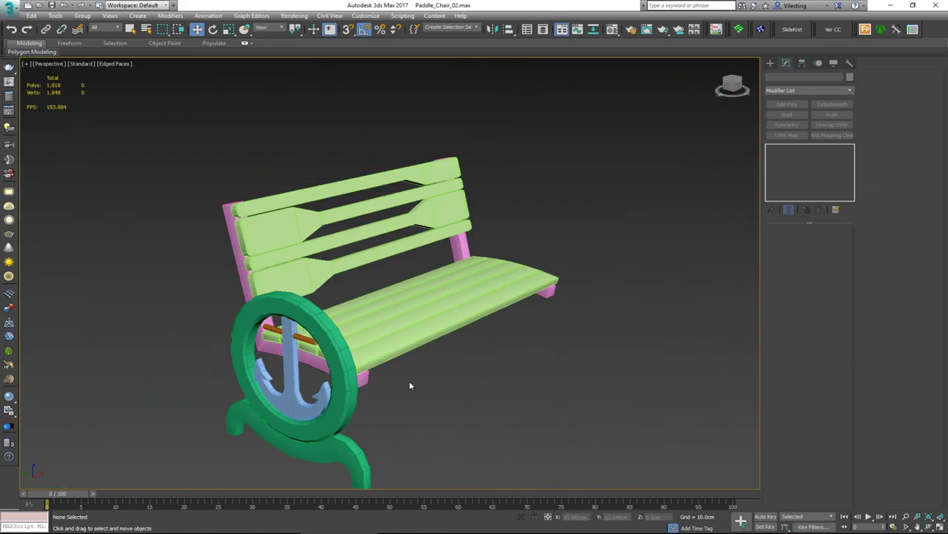
- View the bench without edged faces and compare its wheel and anchor side with the Bench_01 reference photo
key("F4")
middle_click_drag(409, 380, 408, 360, "alt")
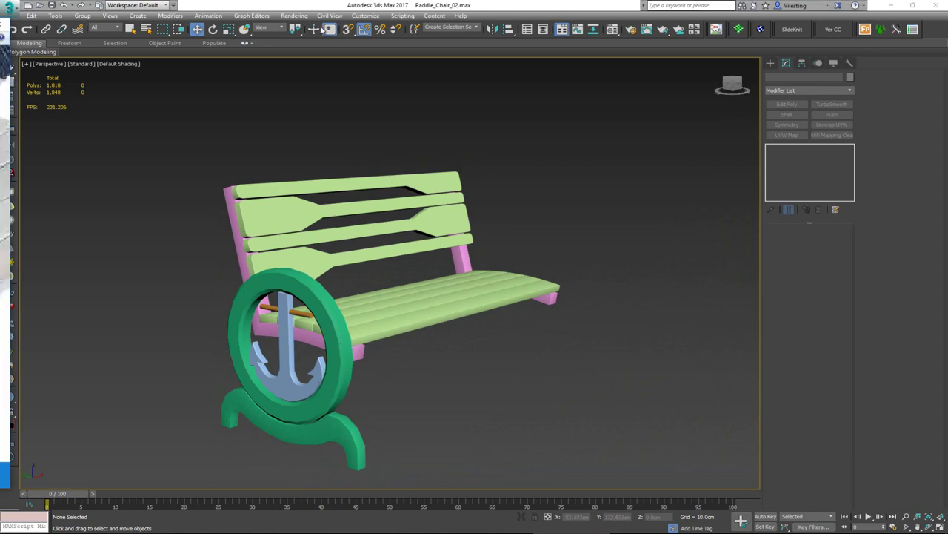
left_click_drag(0, 29, 516, 29)
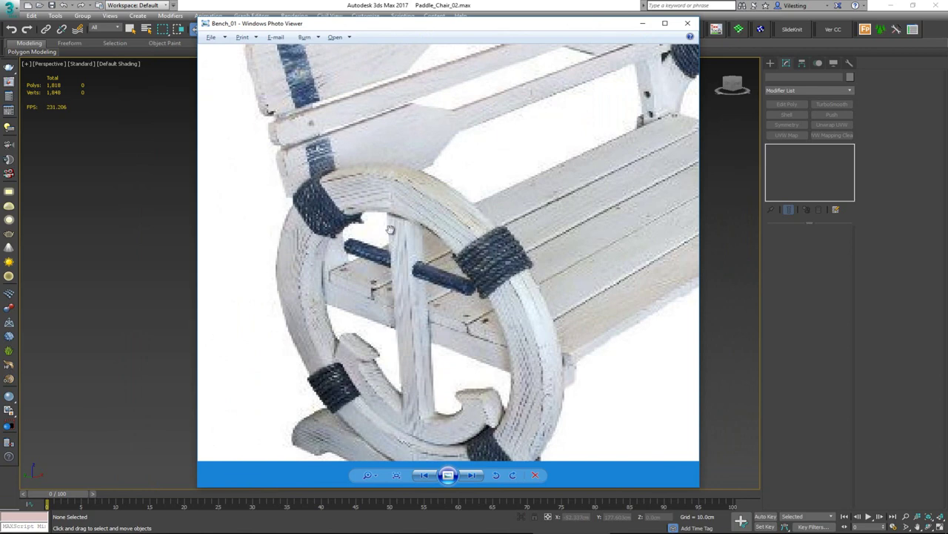
left_click_drag(397, 33, 0, 37)
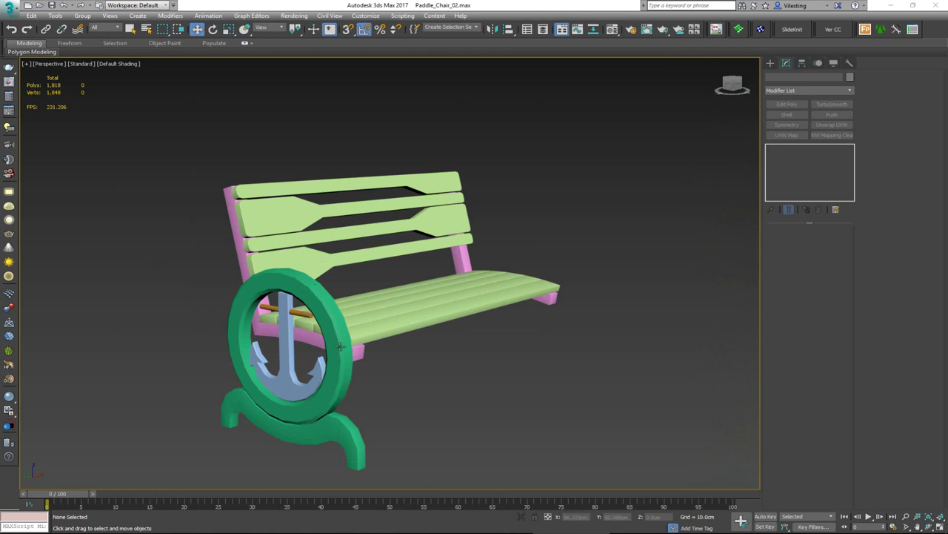
mouse_move(343, 323)
middle_mouse_down("alt")
mouse_move(356, 343)
mouse_move(339, 333)
mouse_move(346, 323)
middle_mouse_up("alt")
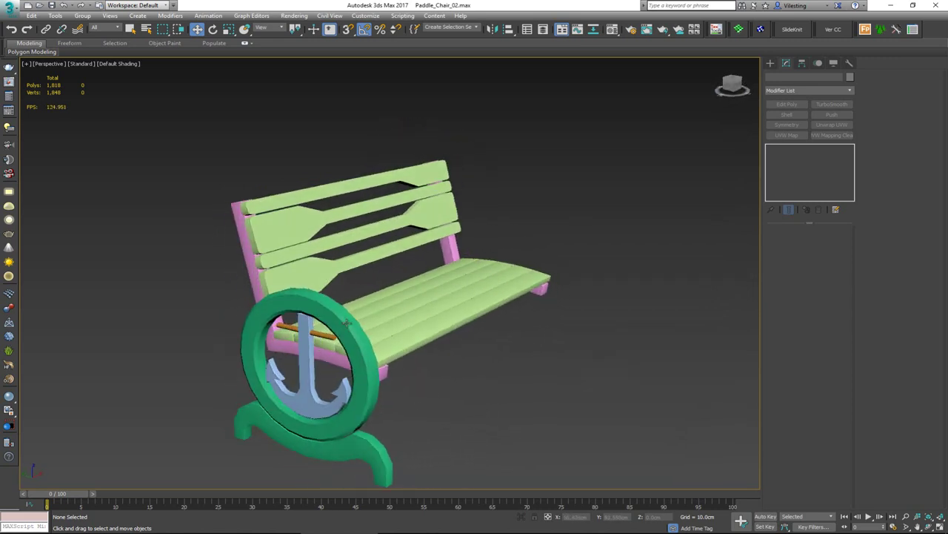